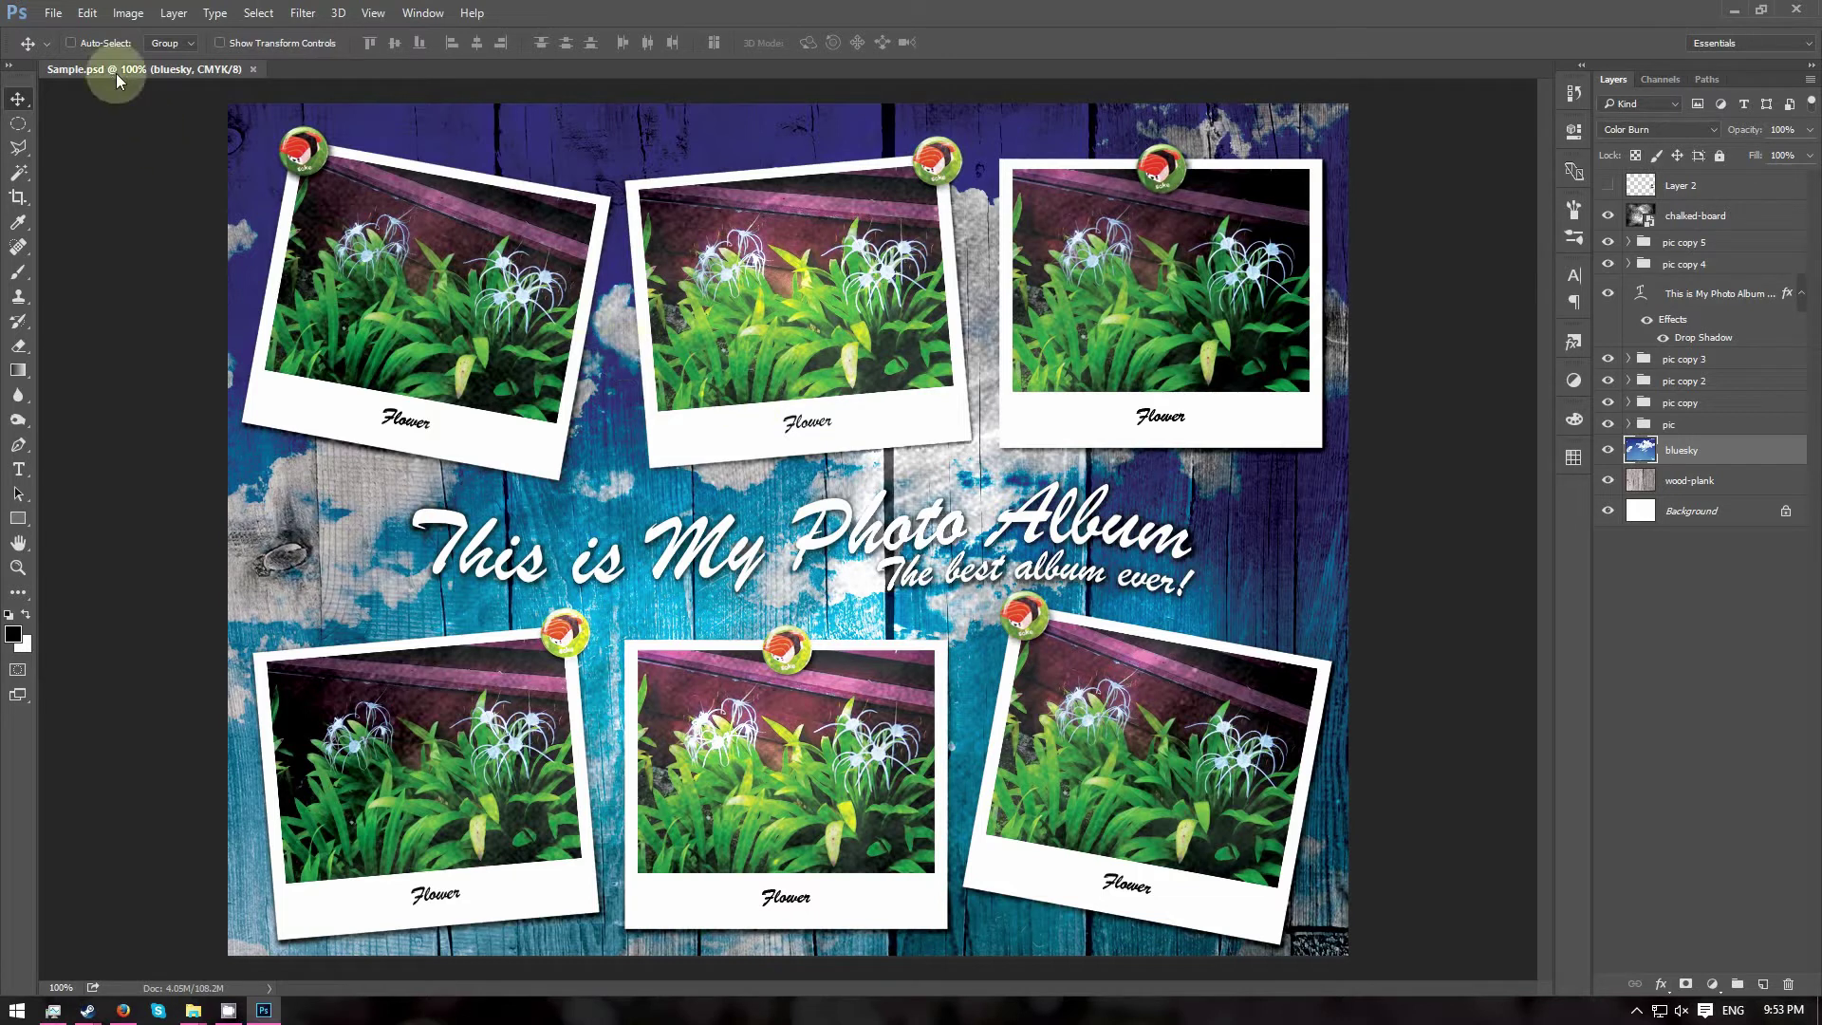
Create a new International Paper A4 document named MyPhotoCollage at 300 ppi.
click(53, 15)
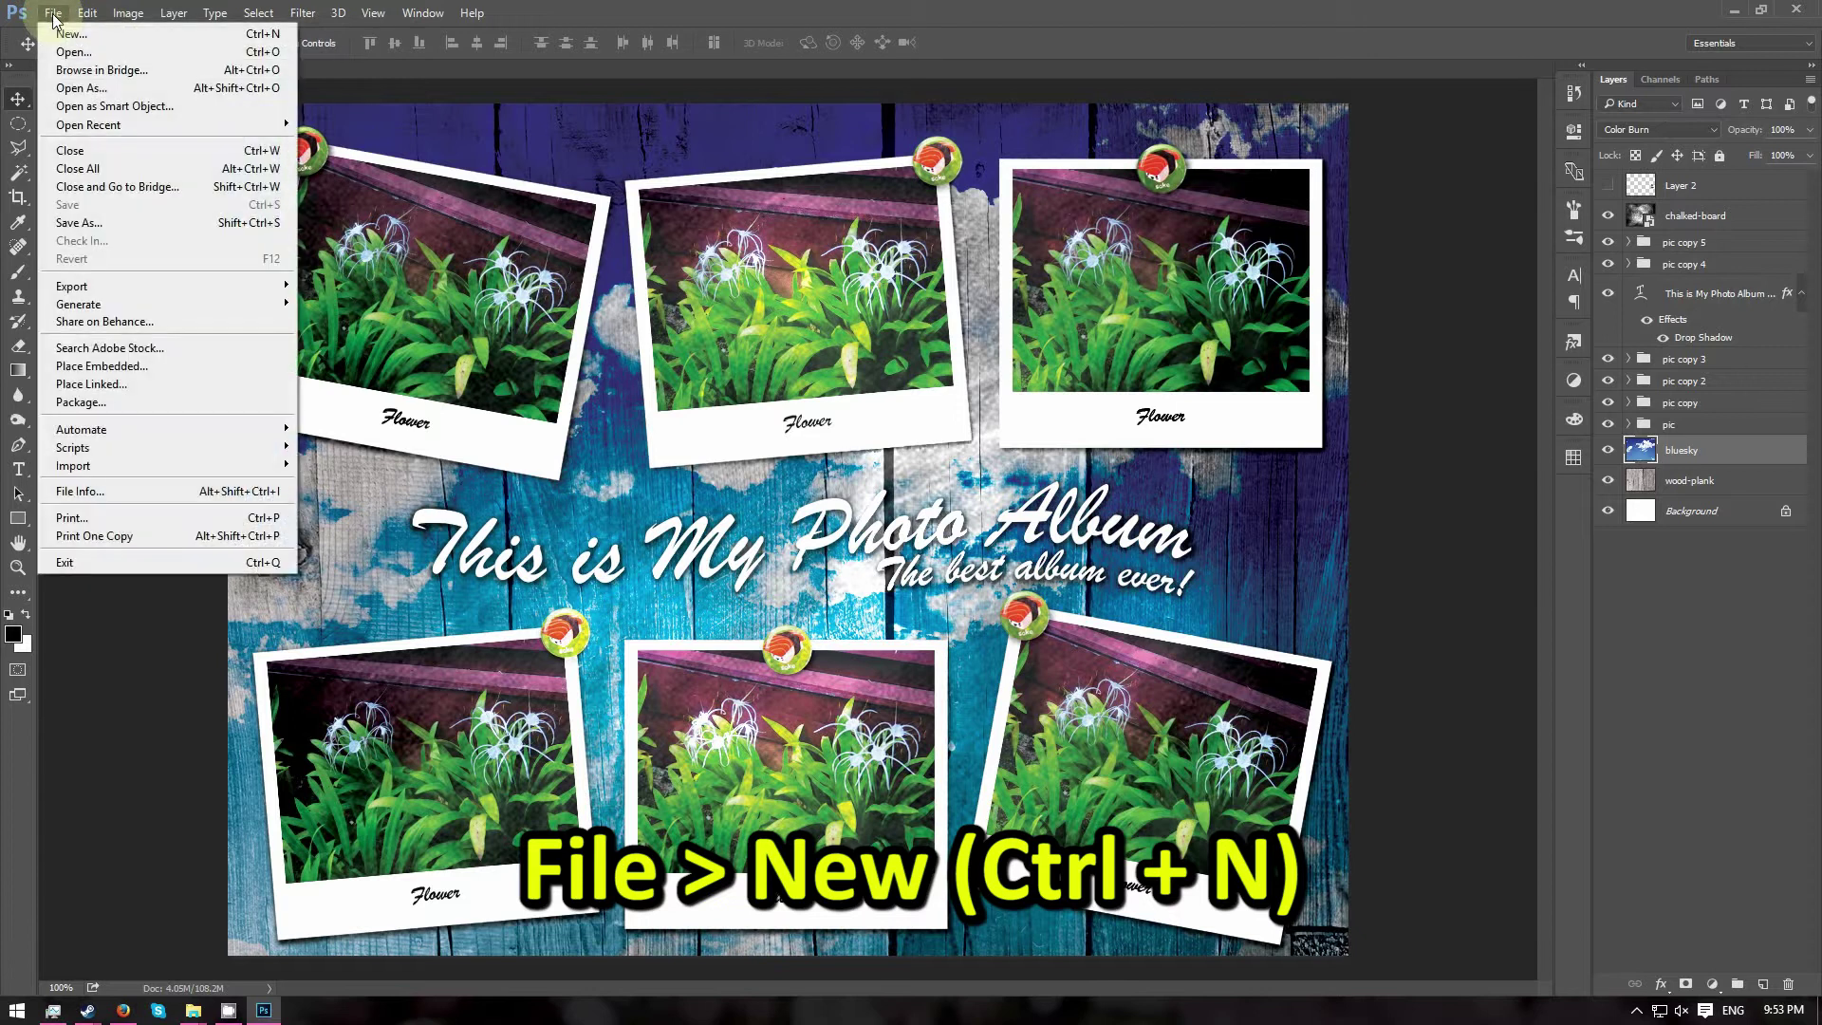
click(97, 38)
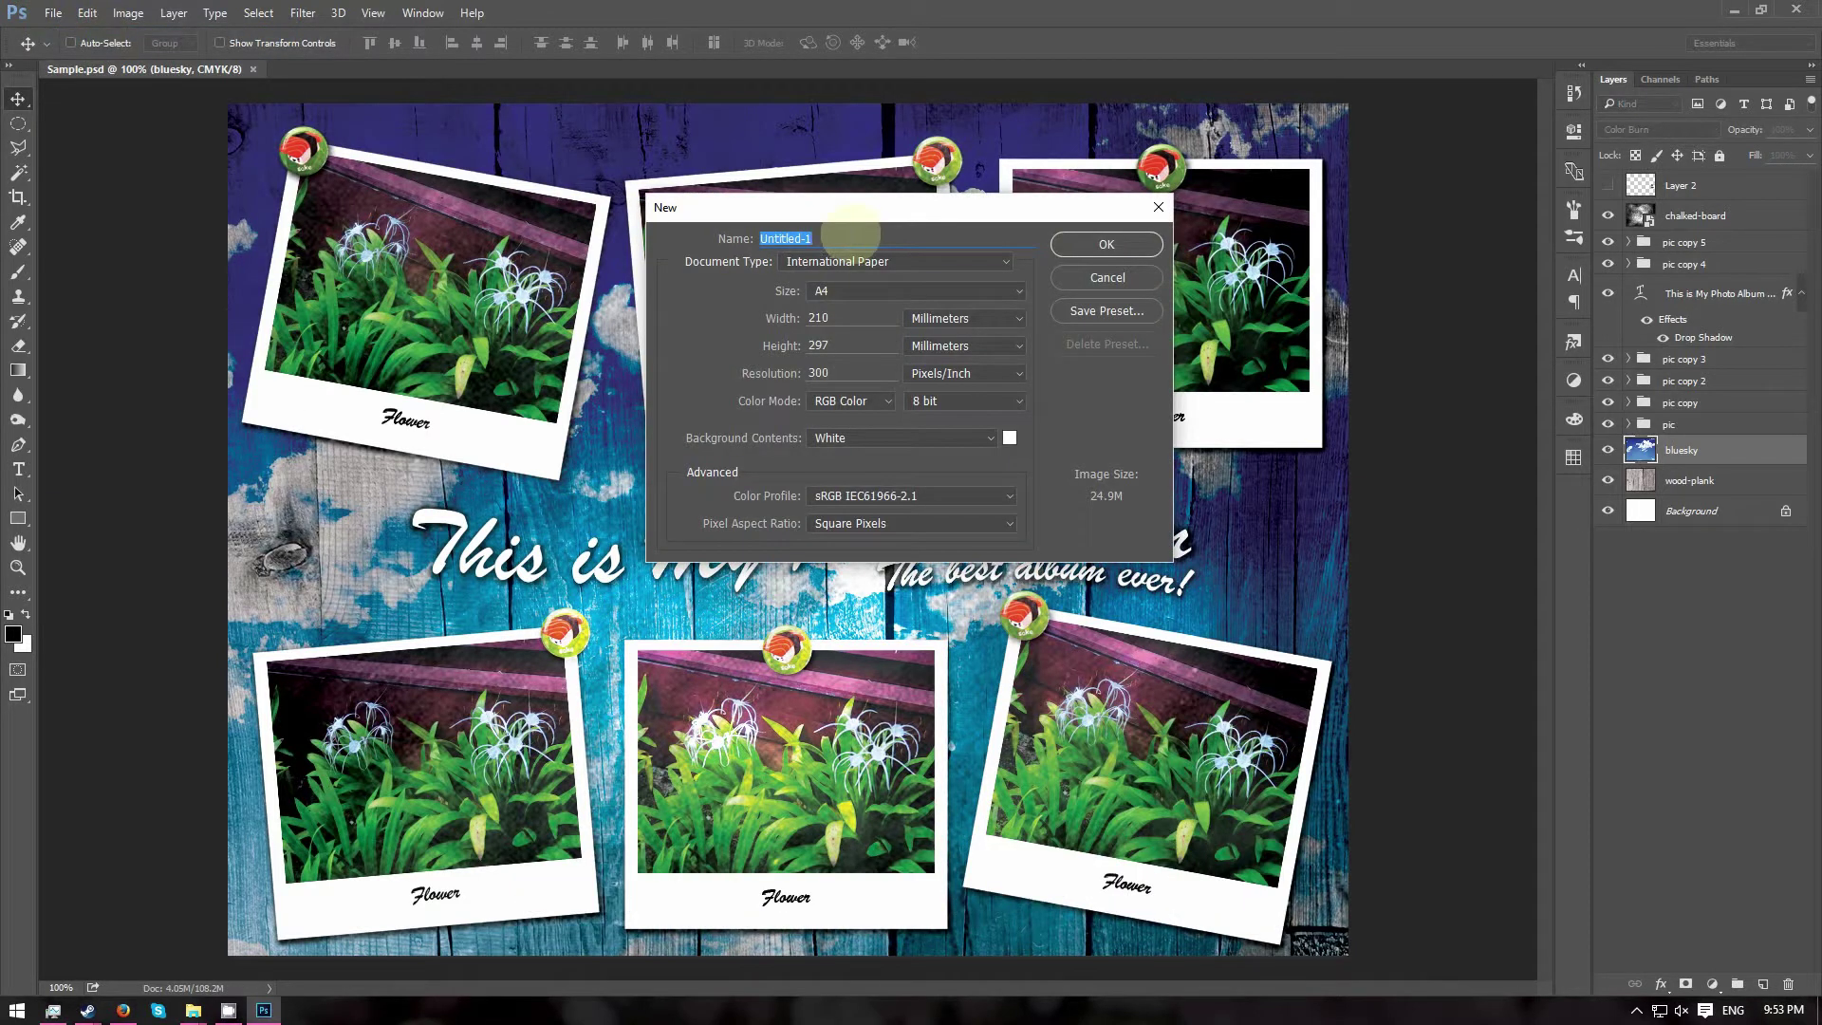
text(MyPhotoCollage)
click(913, 259)
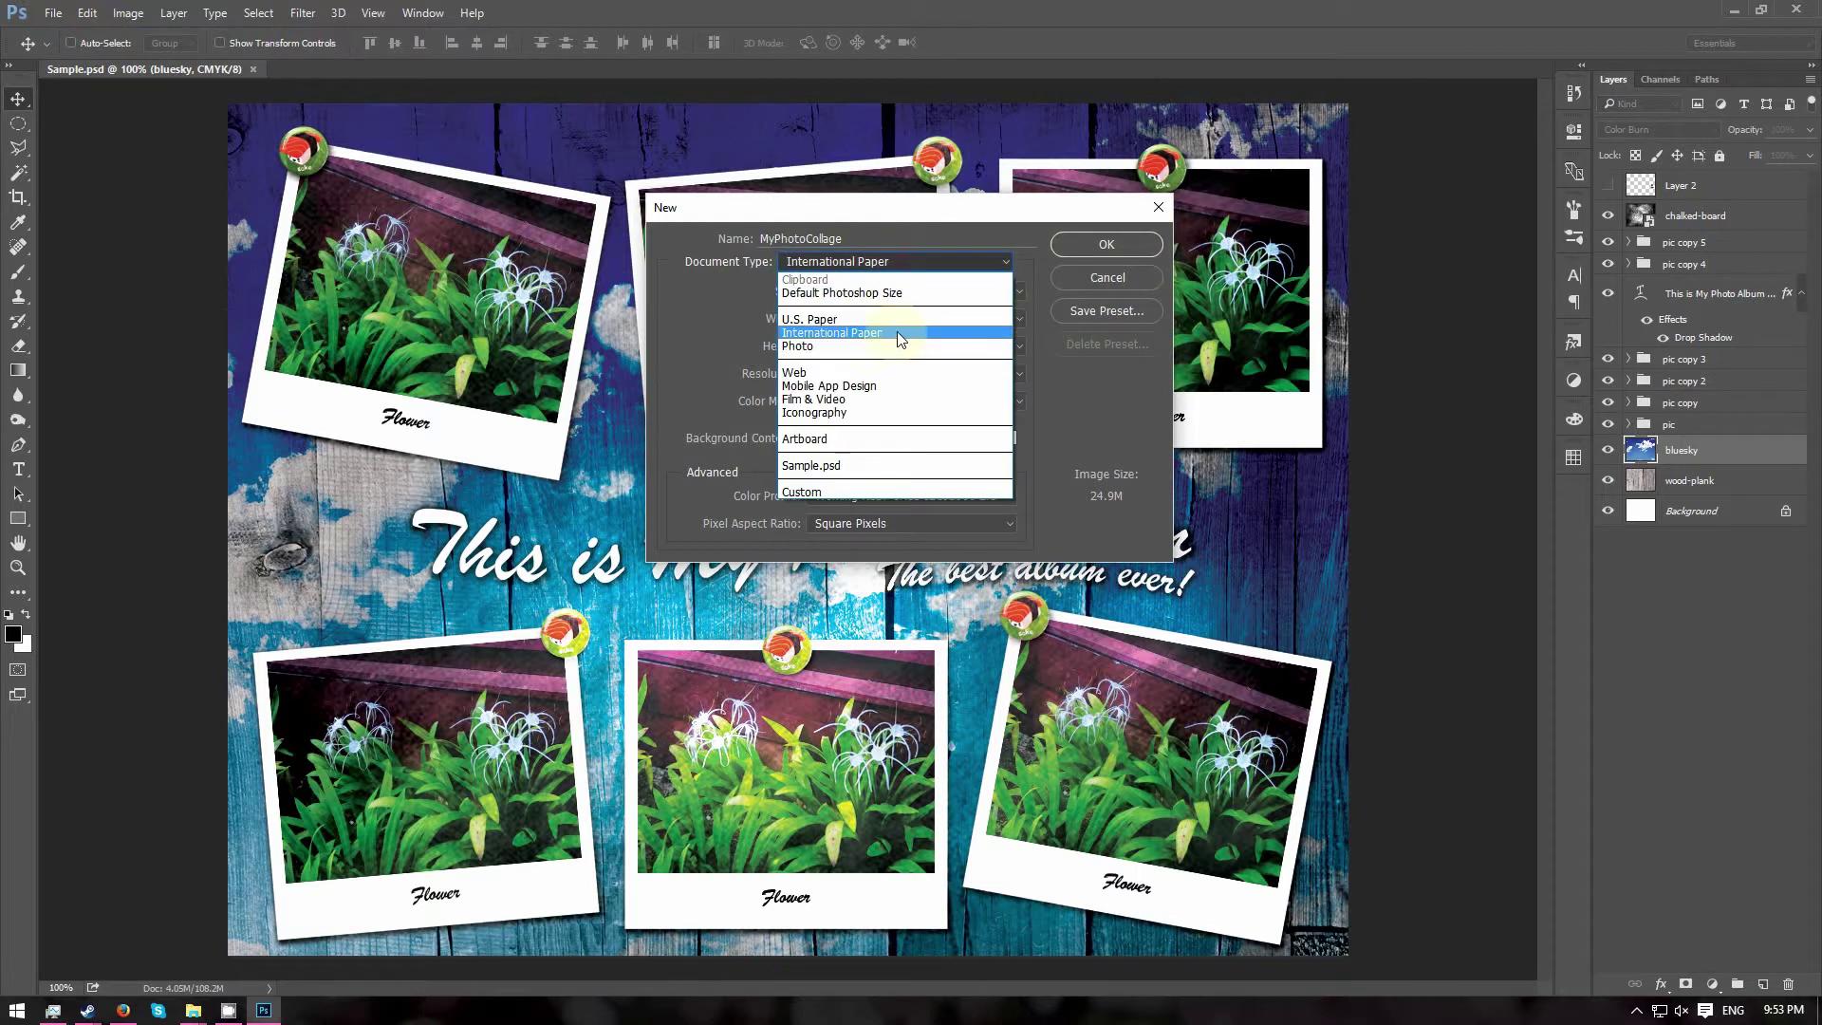
click(896, 332)
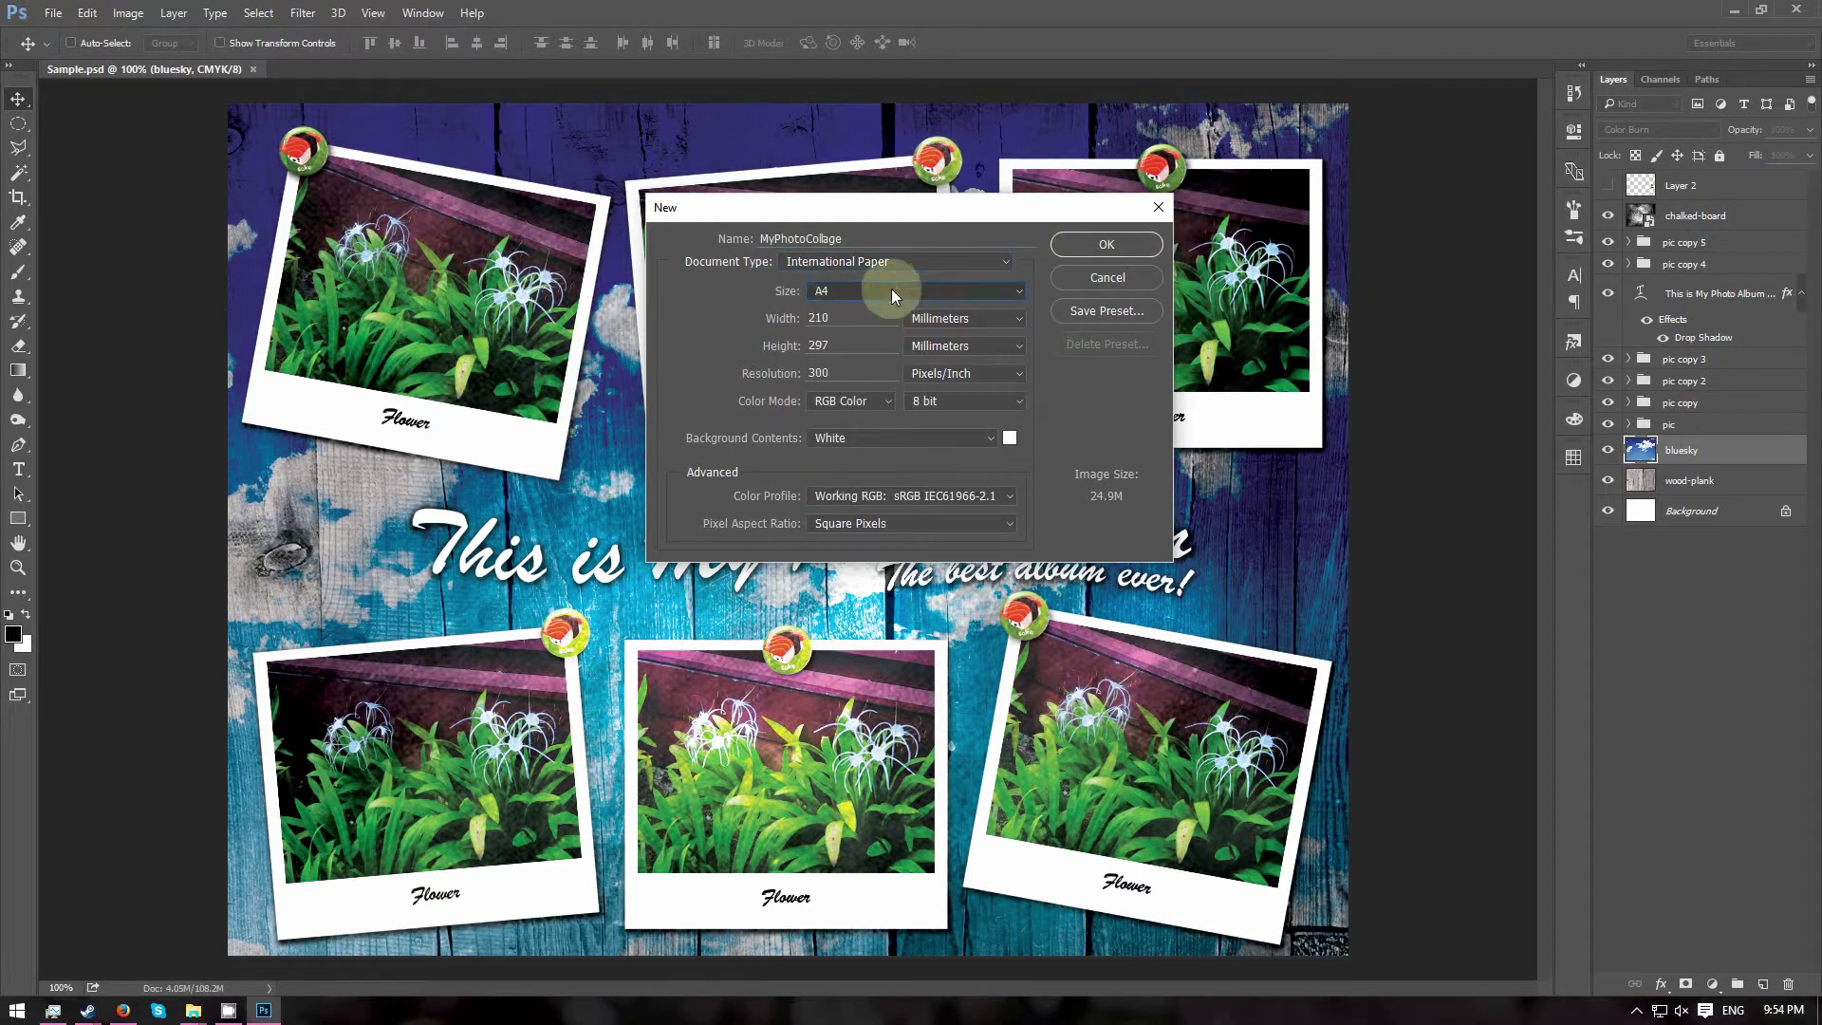
click(877, 292)
click(851, 310)
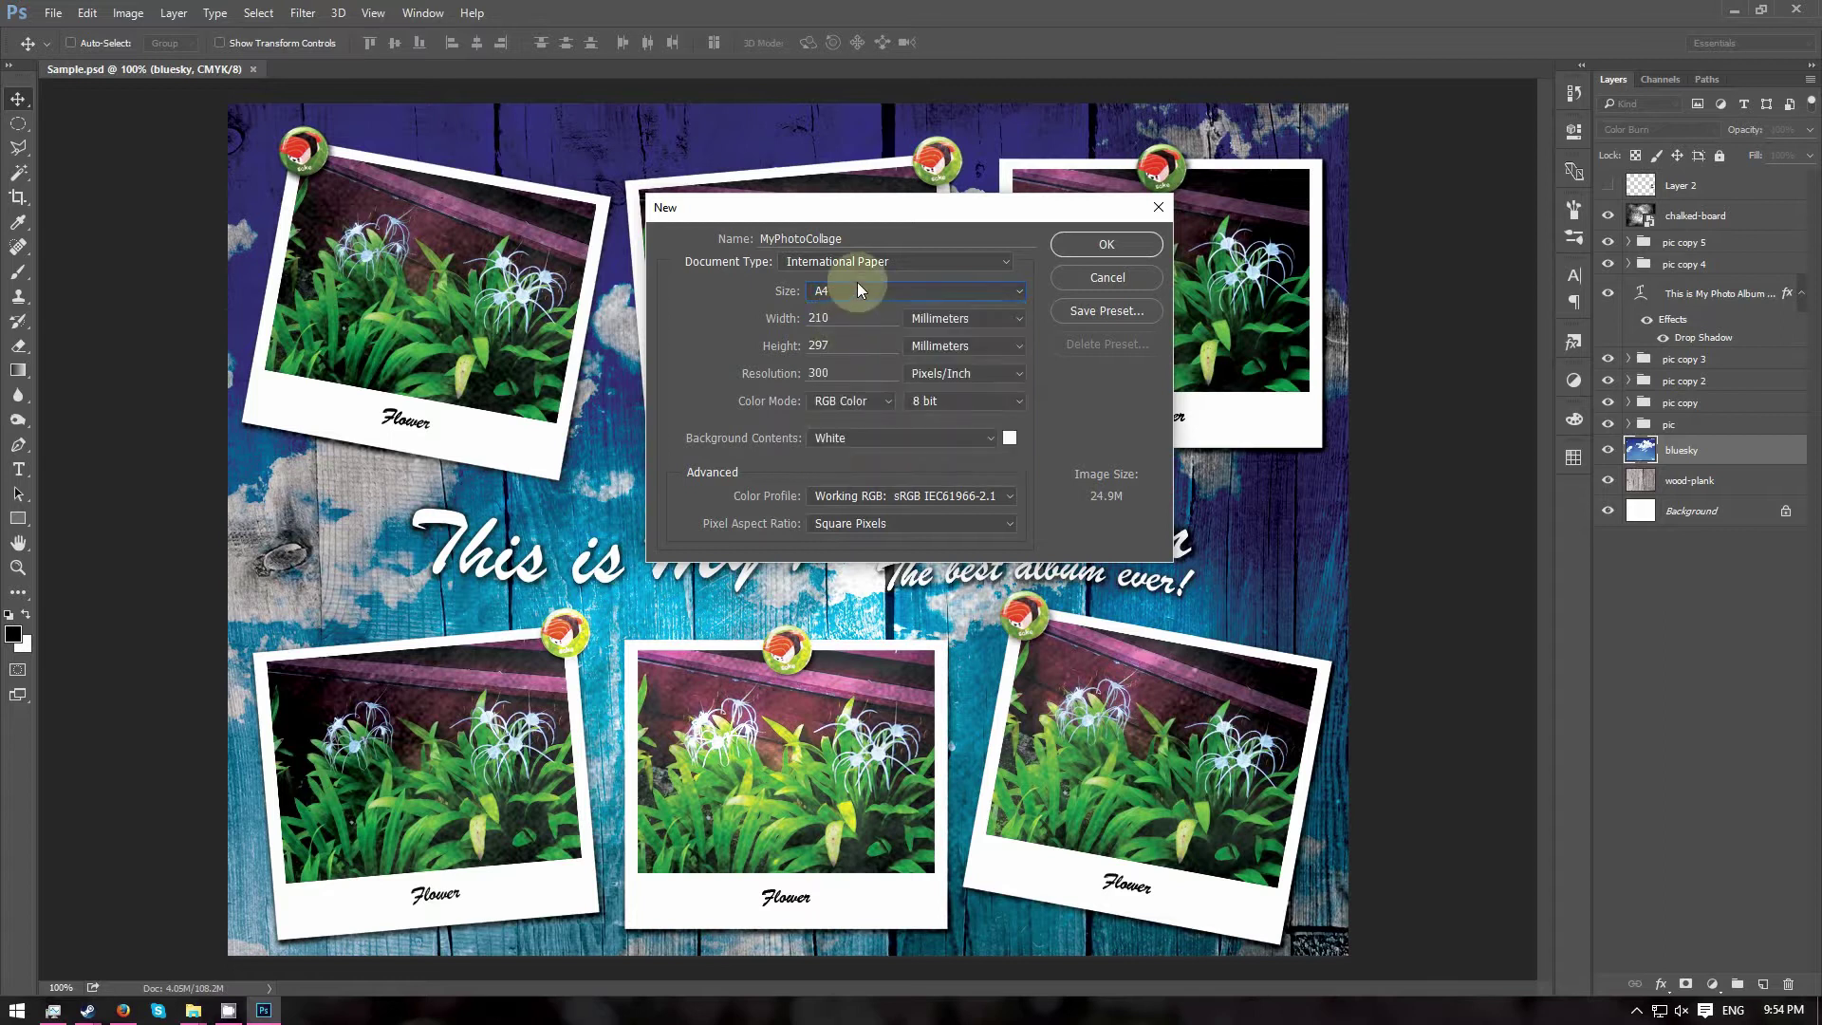
click(1075, 251)
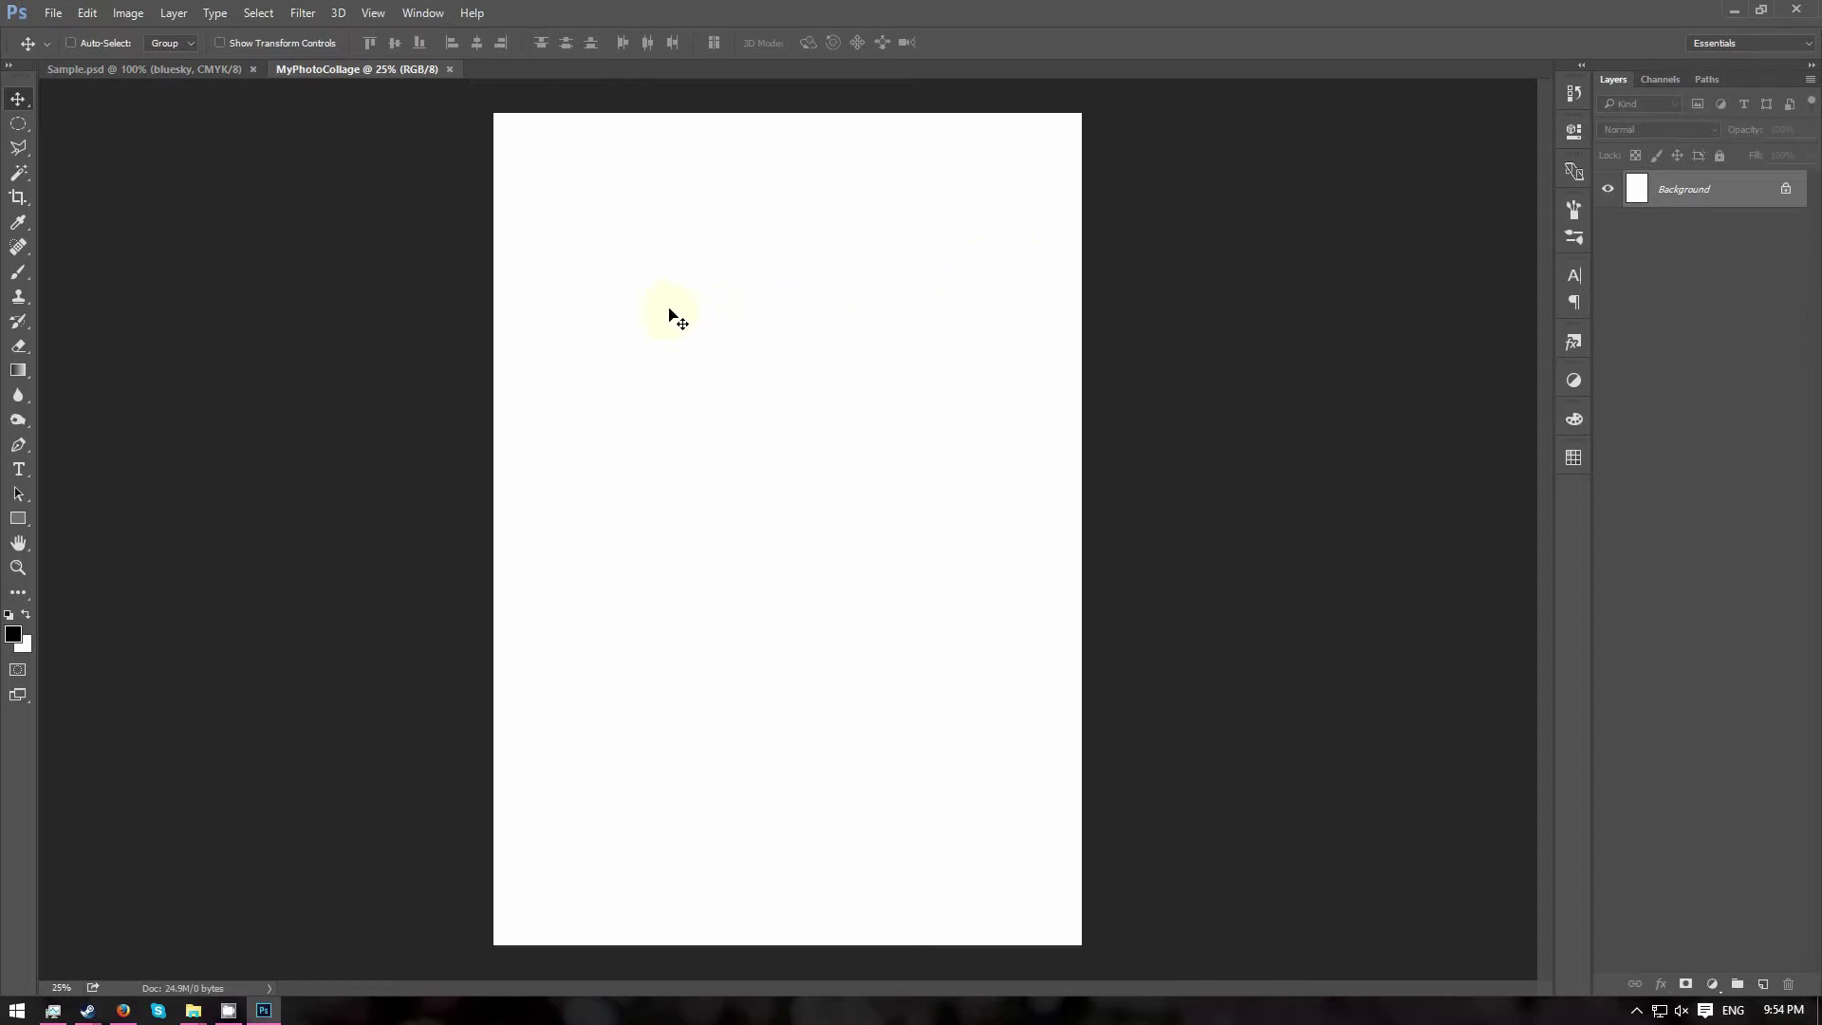
Rotate the canvas 90° clockwise so the A4 page becomes landscape.
click(129, 13)
click(237, 187)
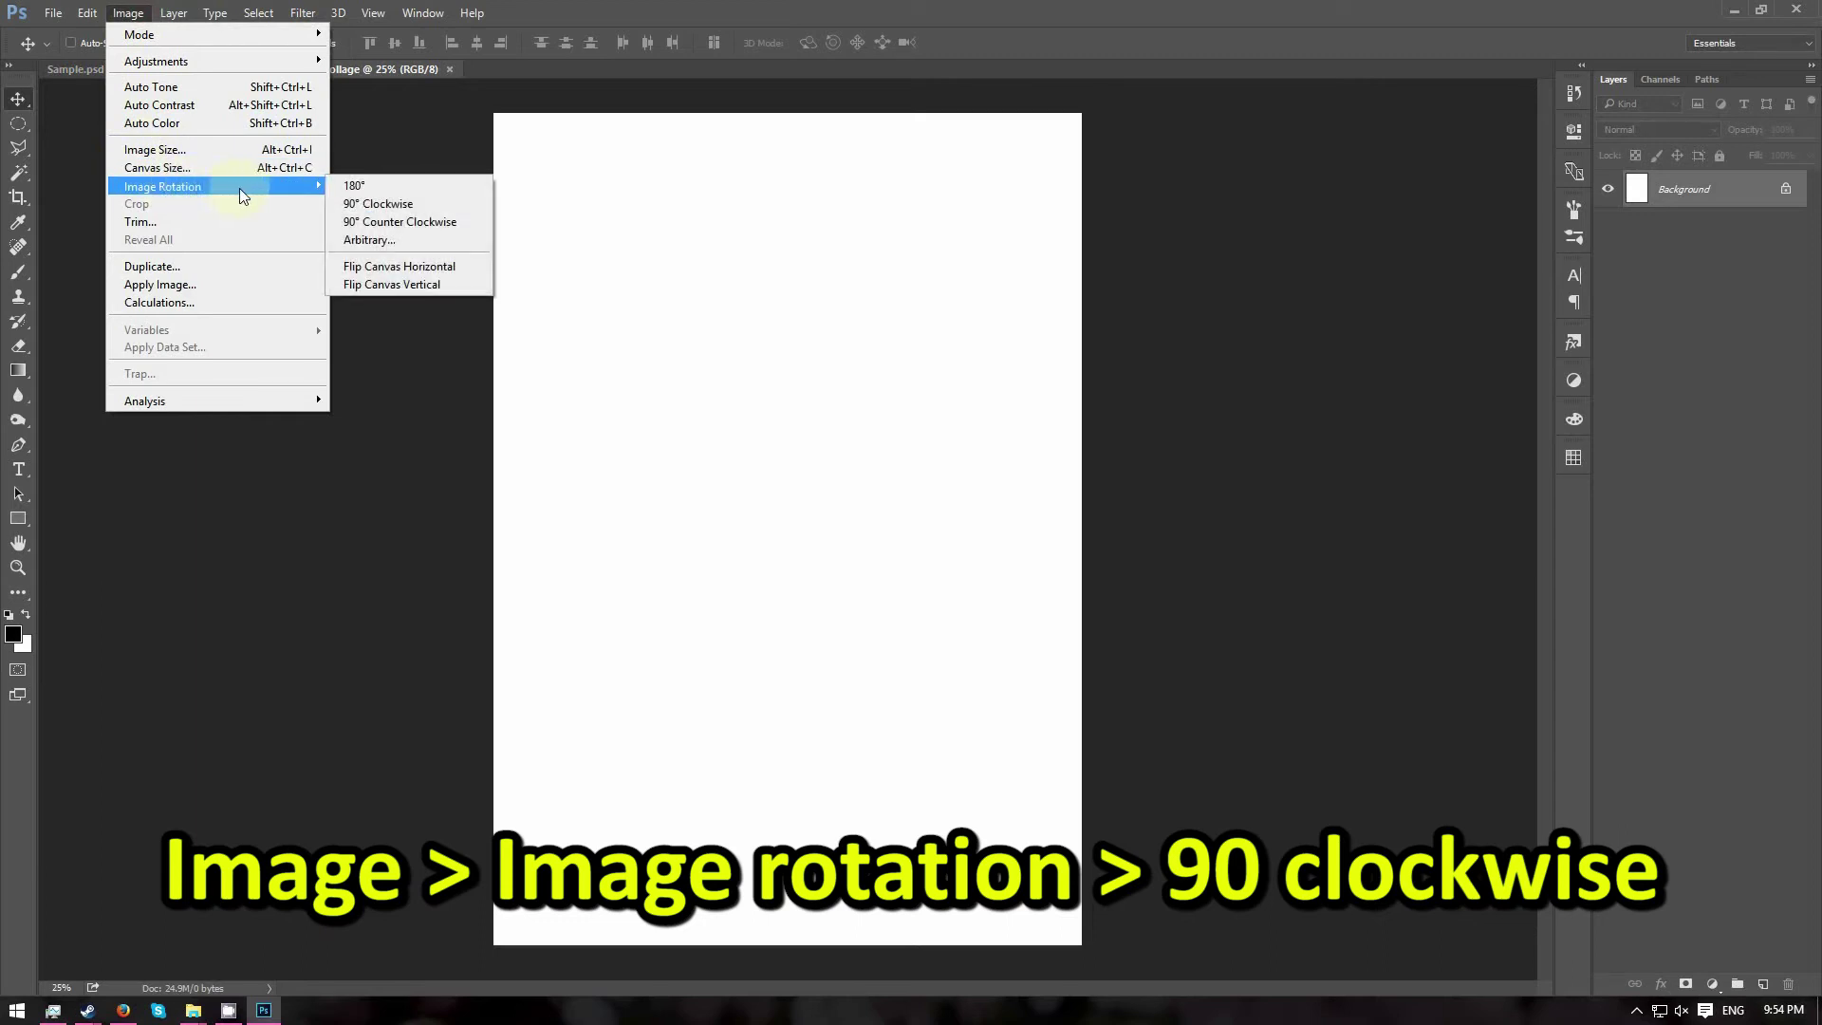
click(430, 207)
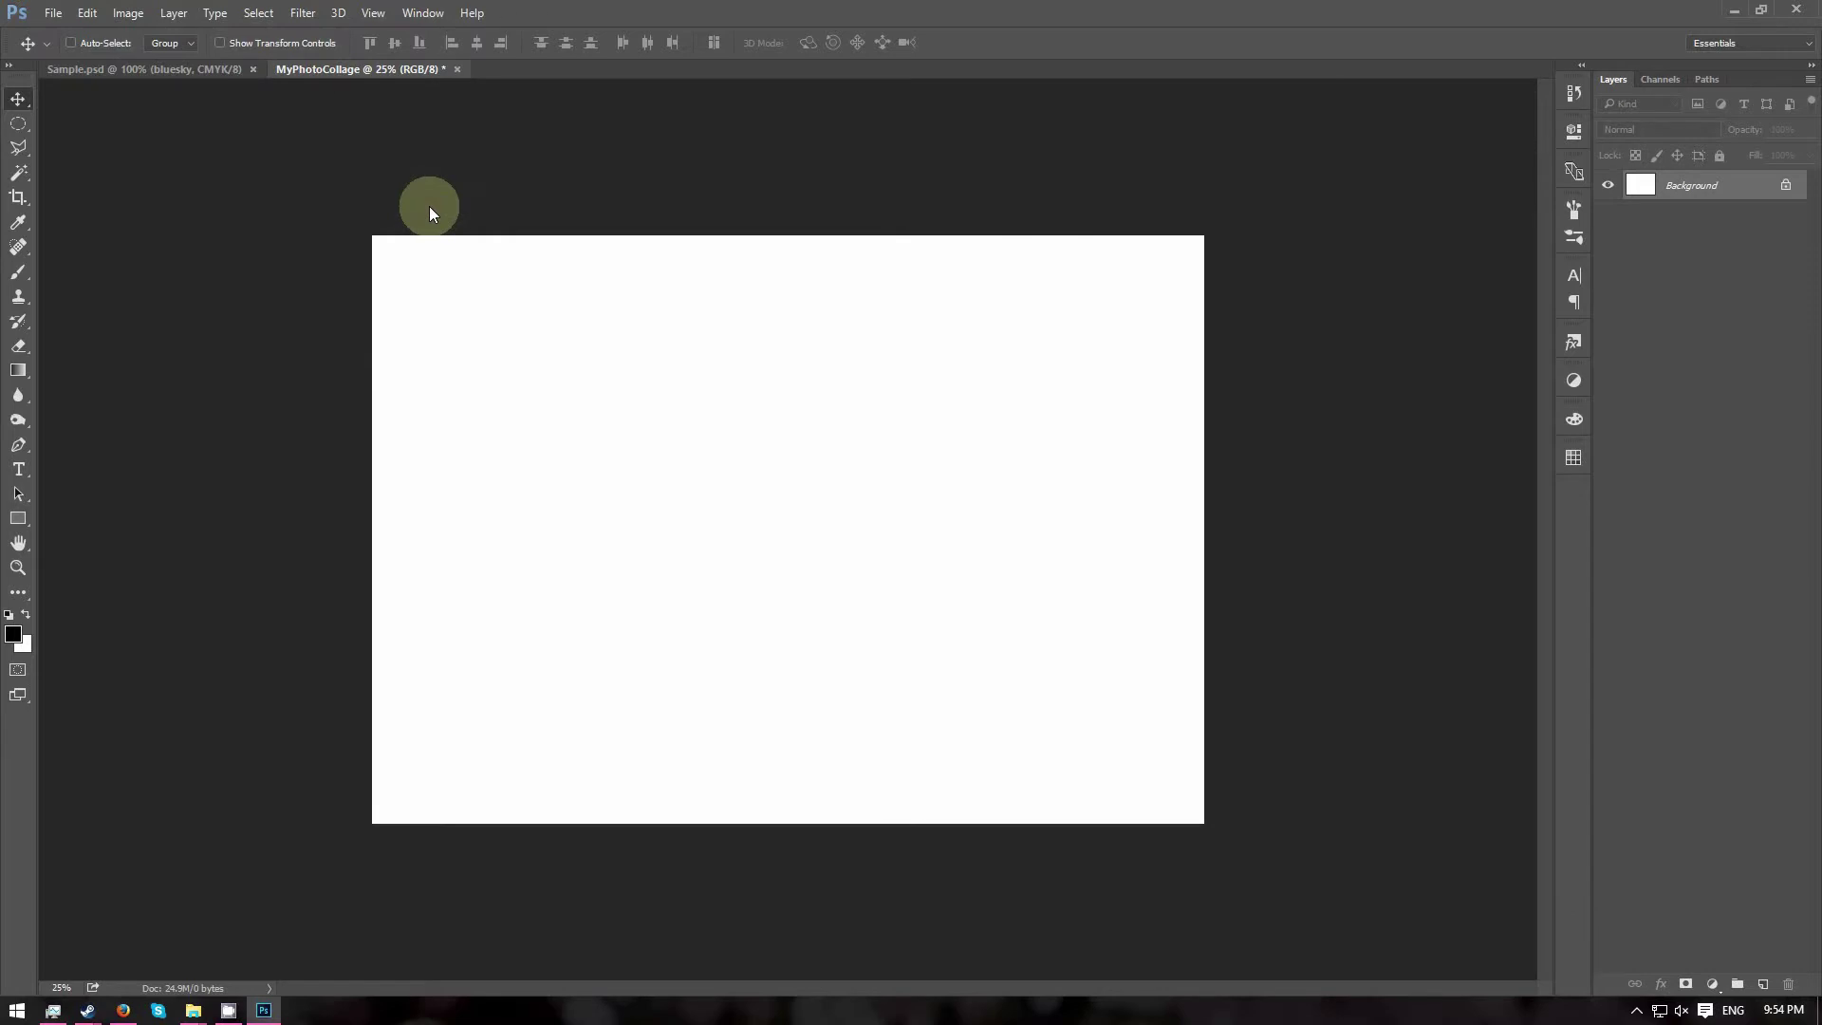
Open the wood-plank image and float it in its own window.
click(54, 14)
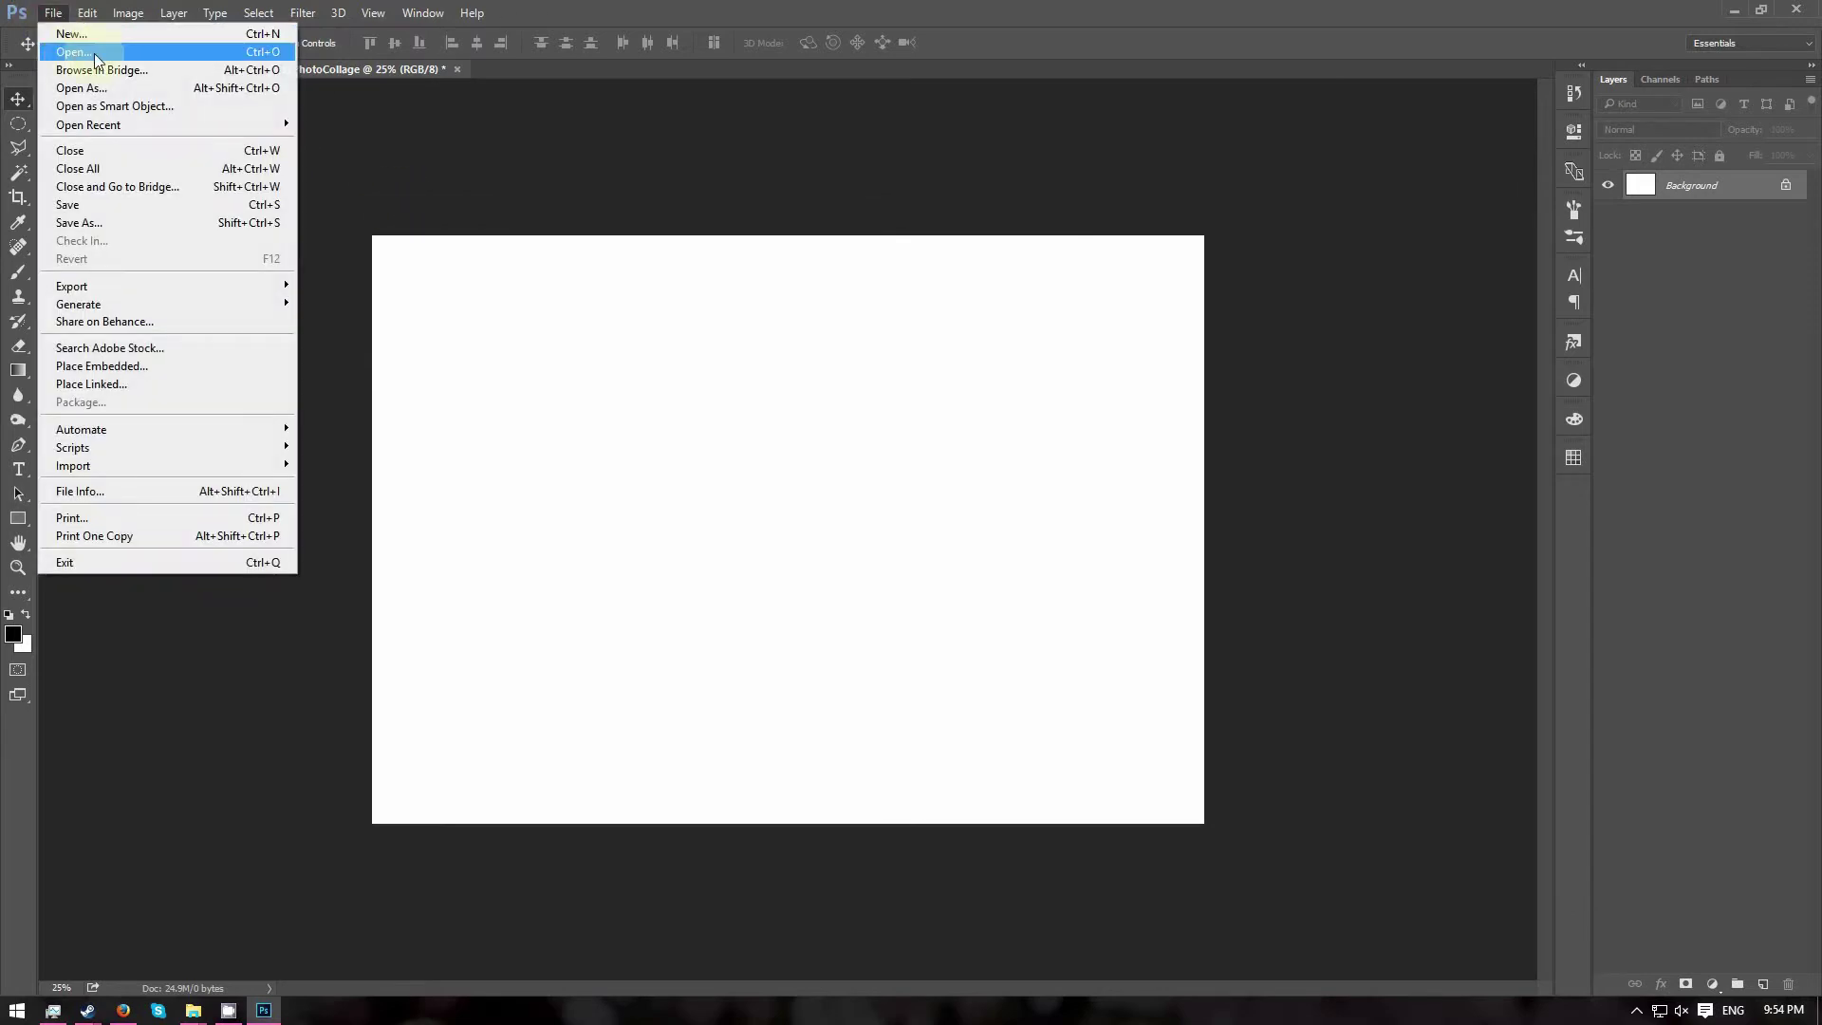
click(94, 54)
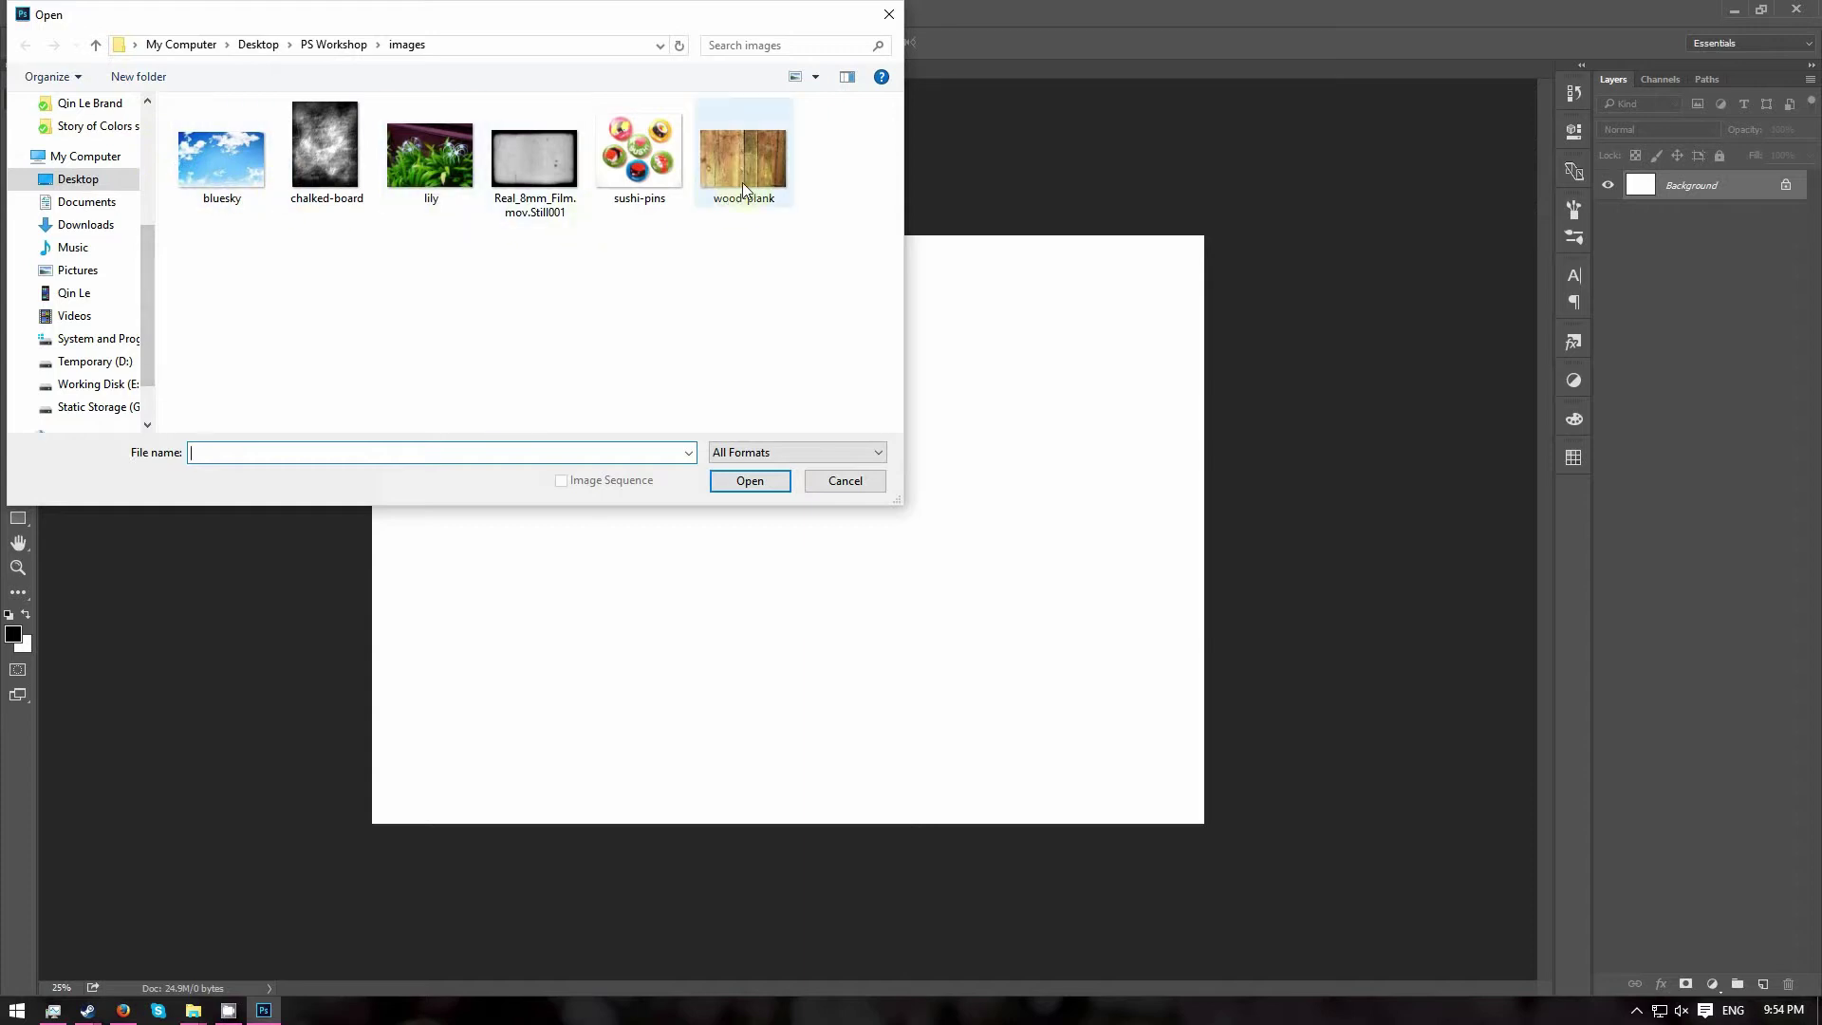
click(745, 181)
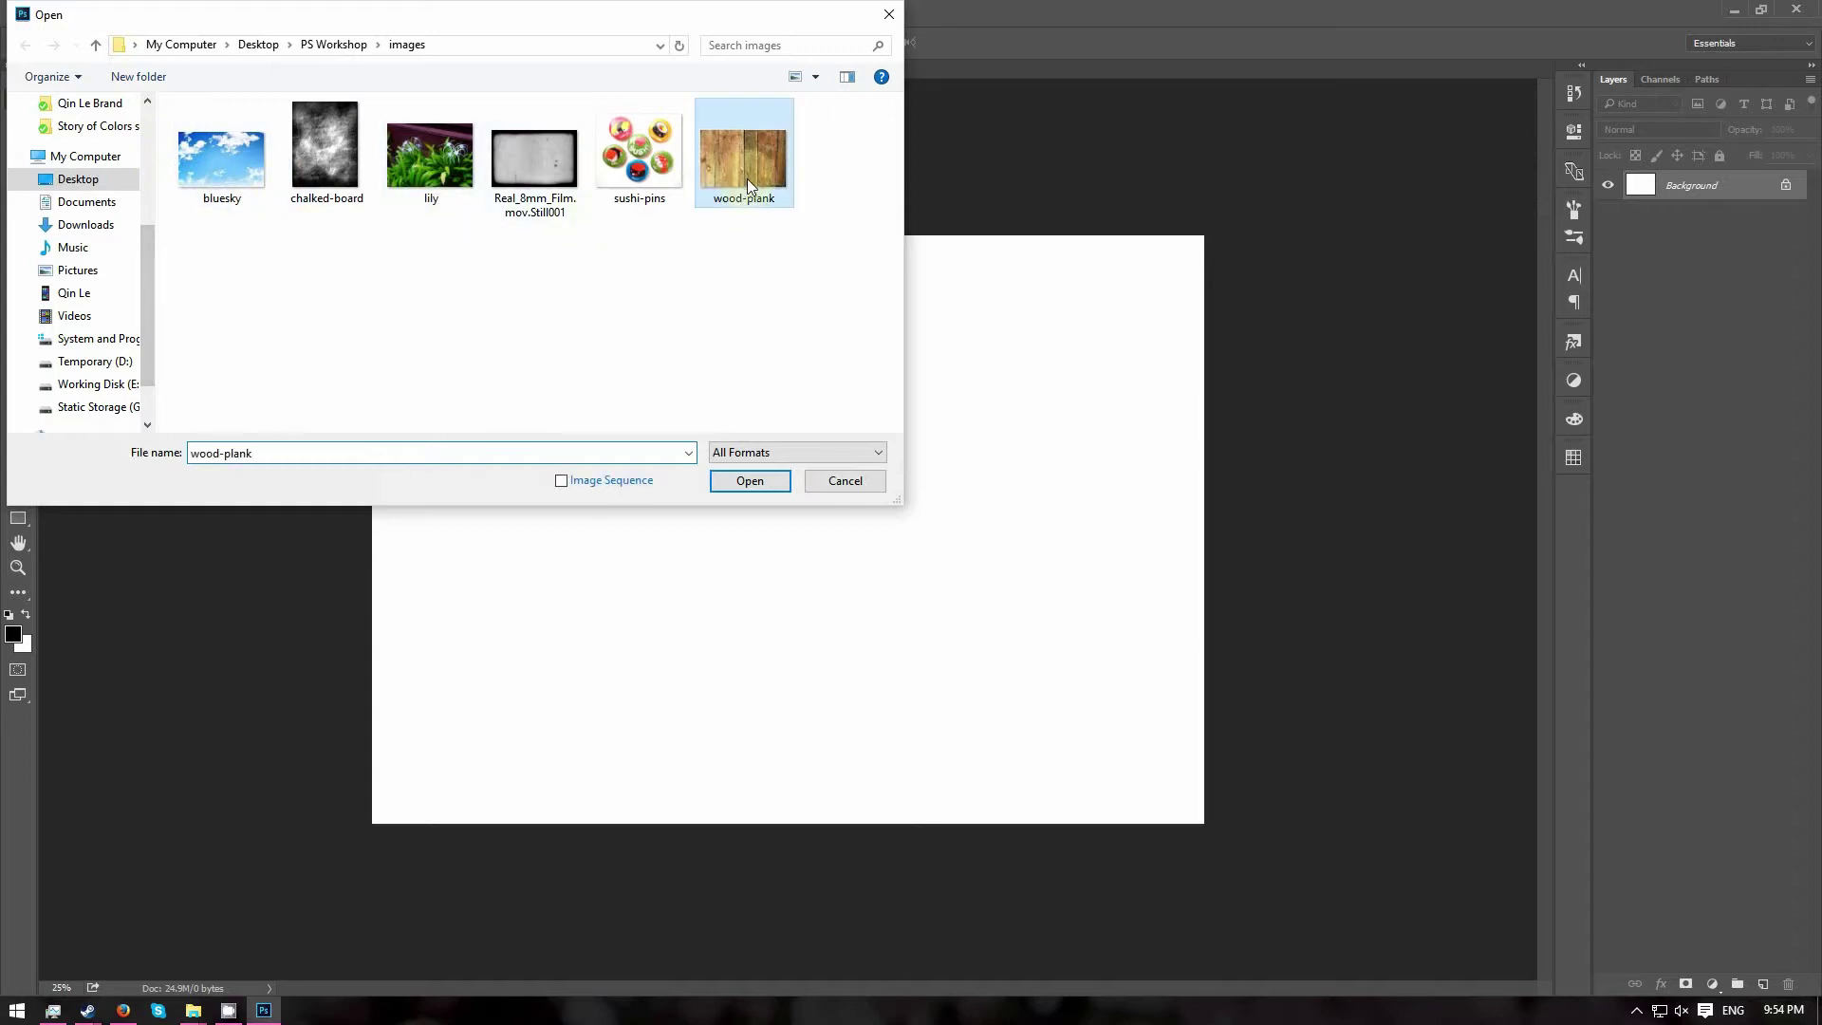
click(776, 484)
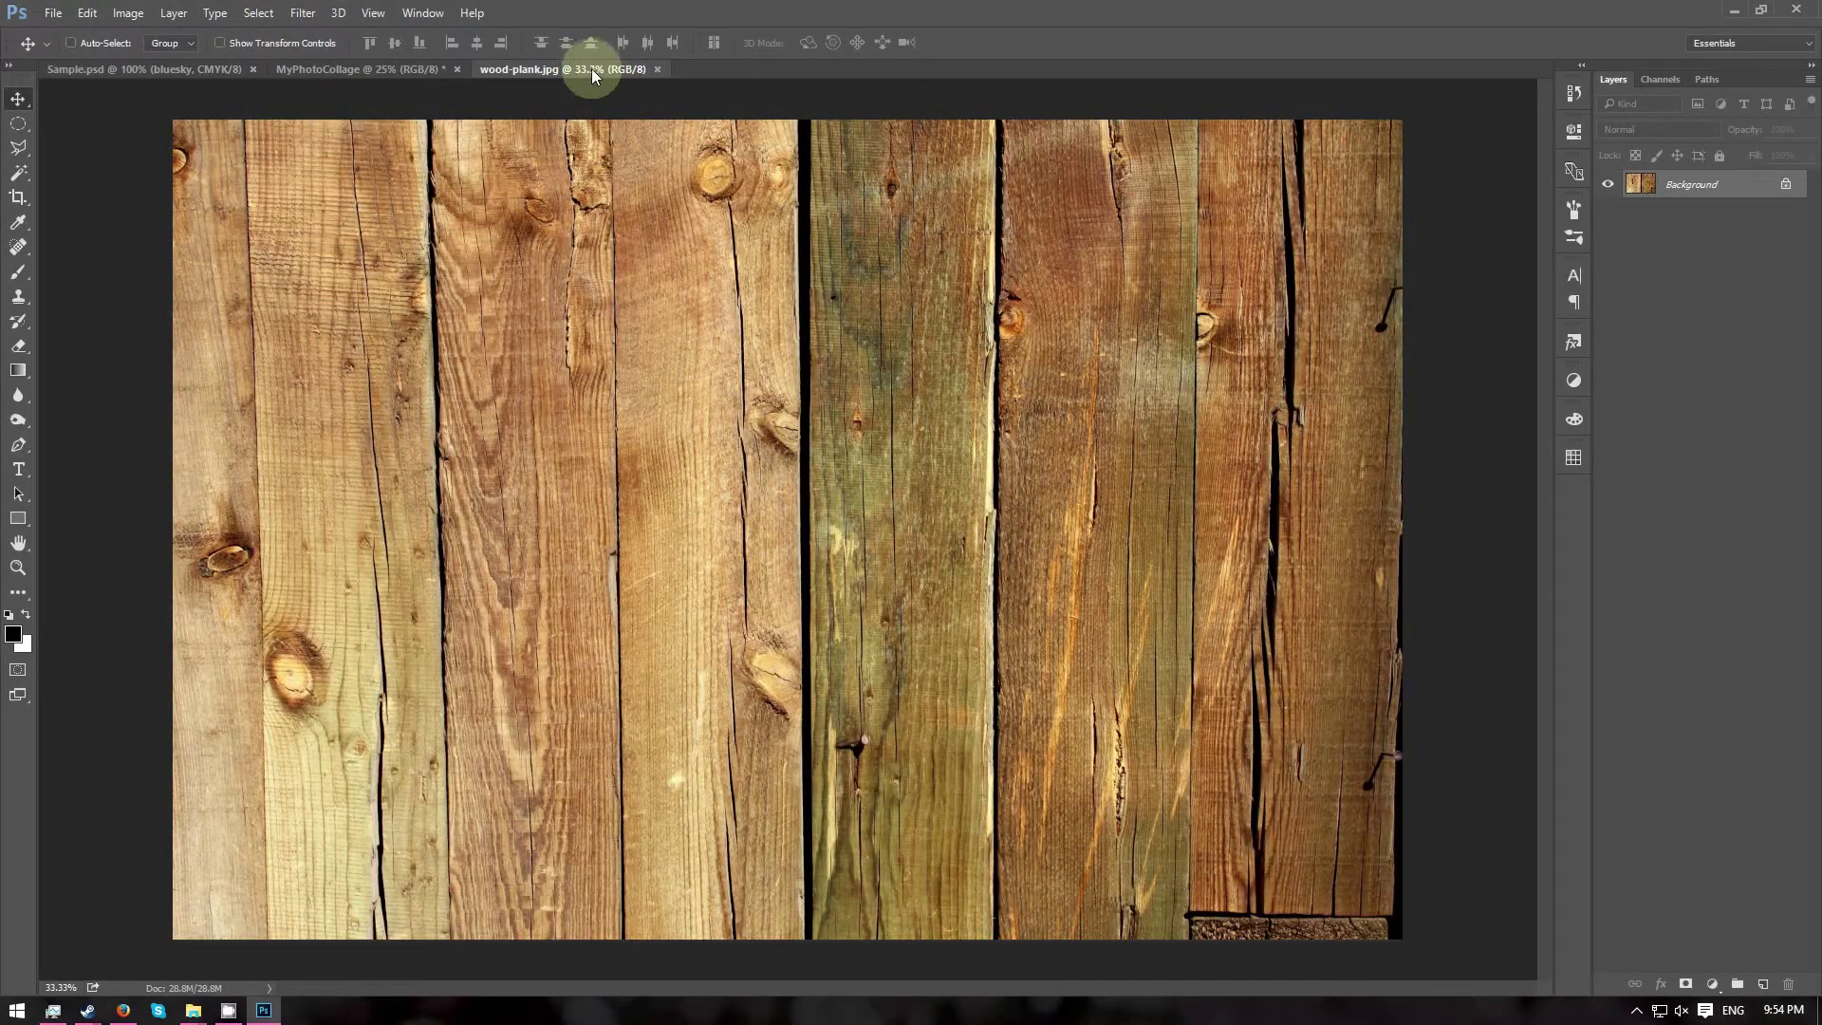
drag(653, 258, 1018, 112)
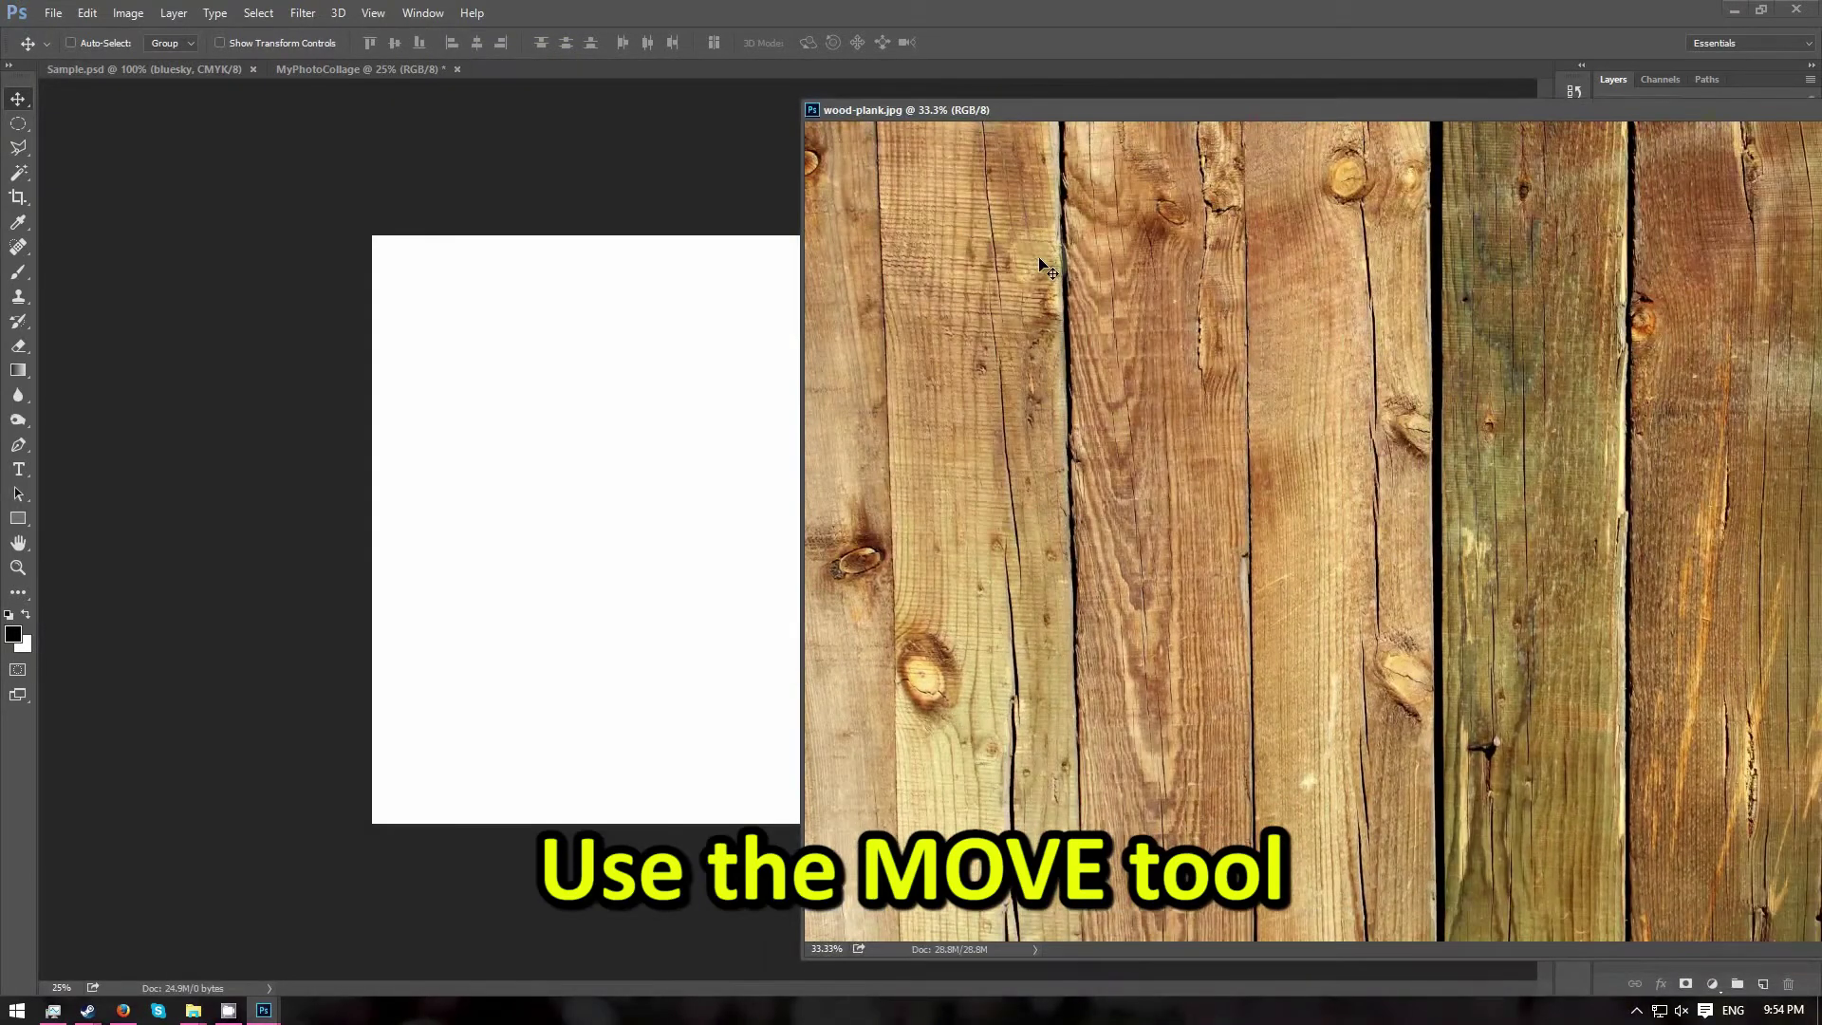
Drag the wood planks into MyPhotoCollage, close the source, and shift them to cover the canvas.
click(18, 100)
click(1136, 347)
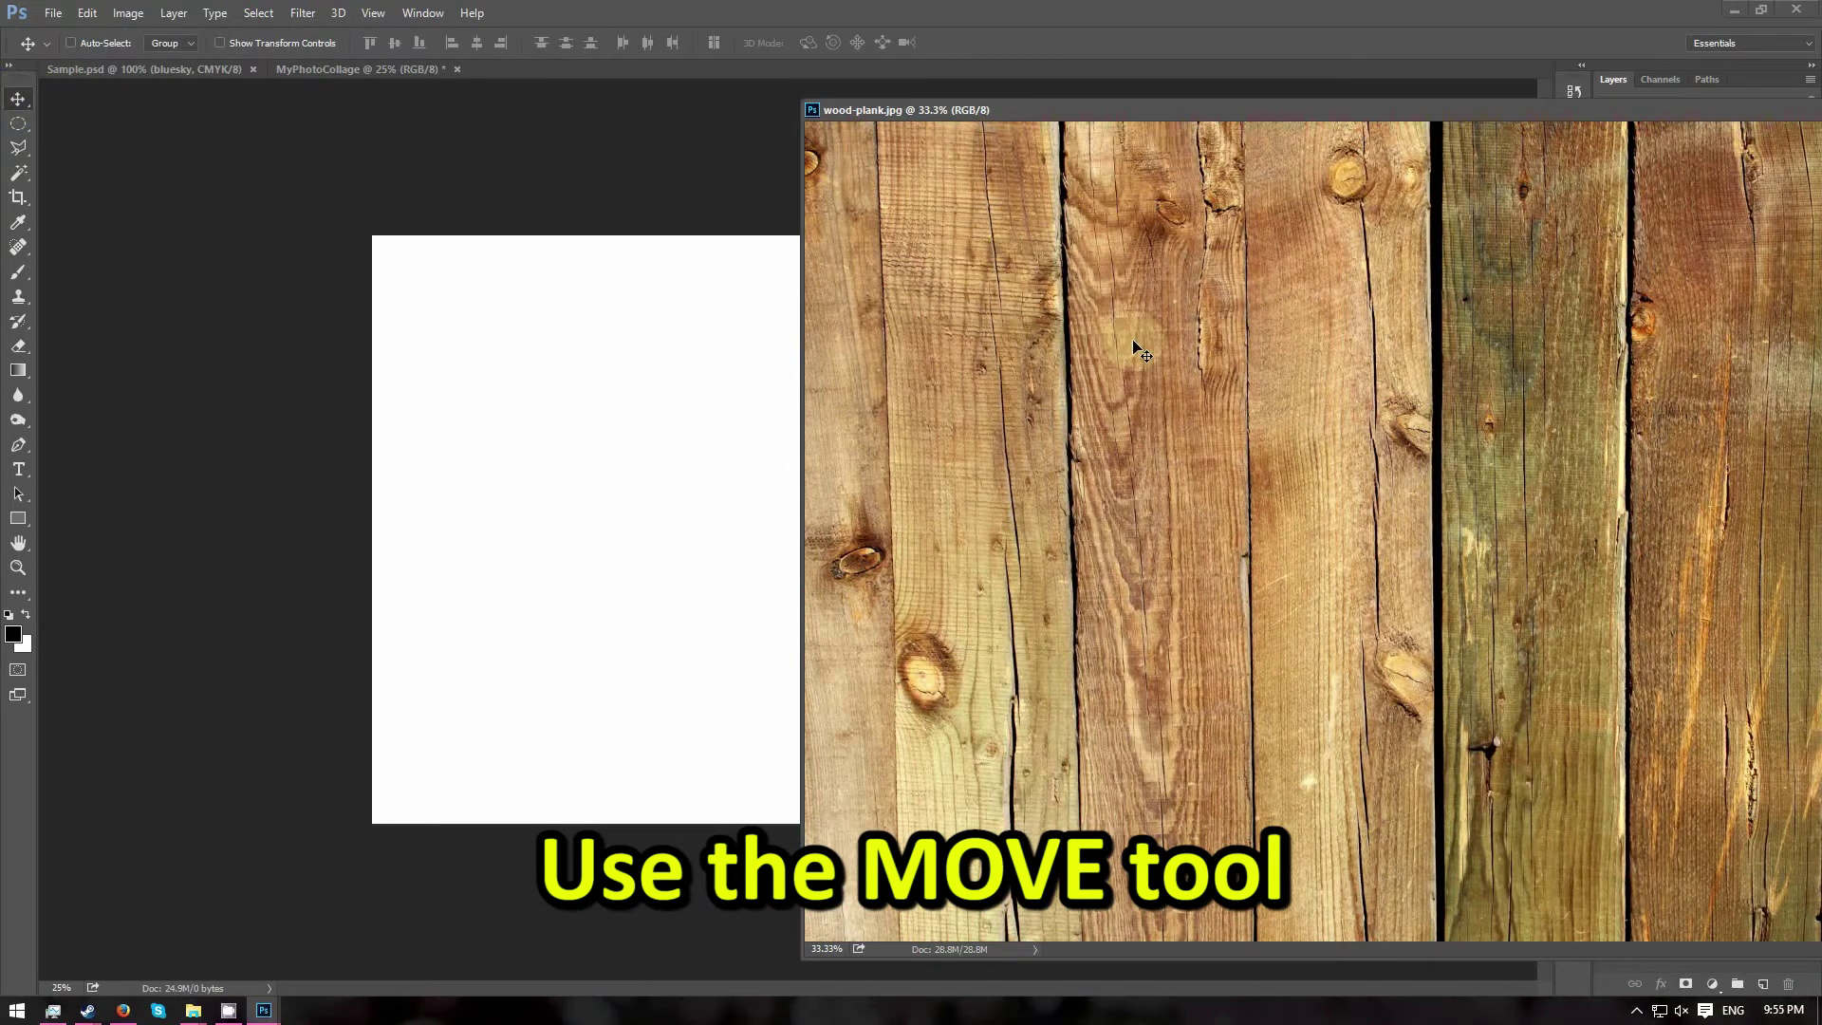
drag(1139, 349, 562, 448)
drag(1417, 108, 1366, 123)
click(1289, 116)
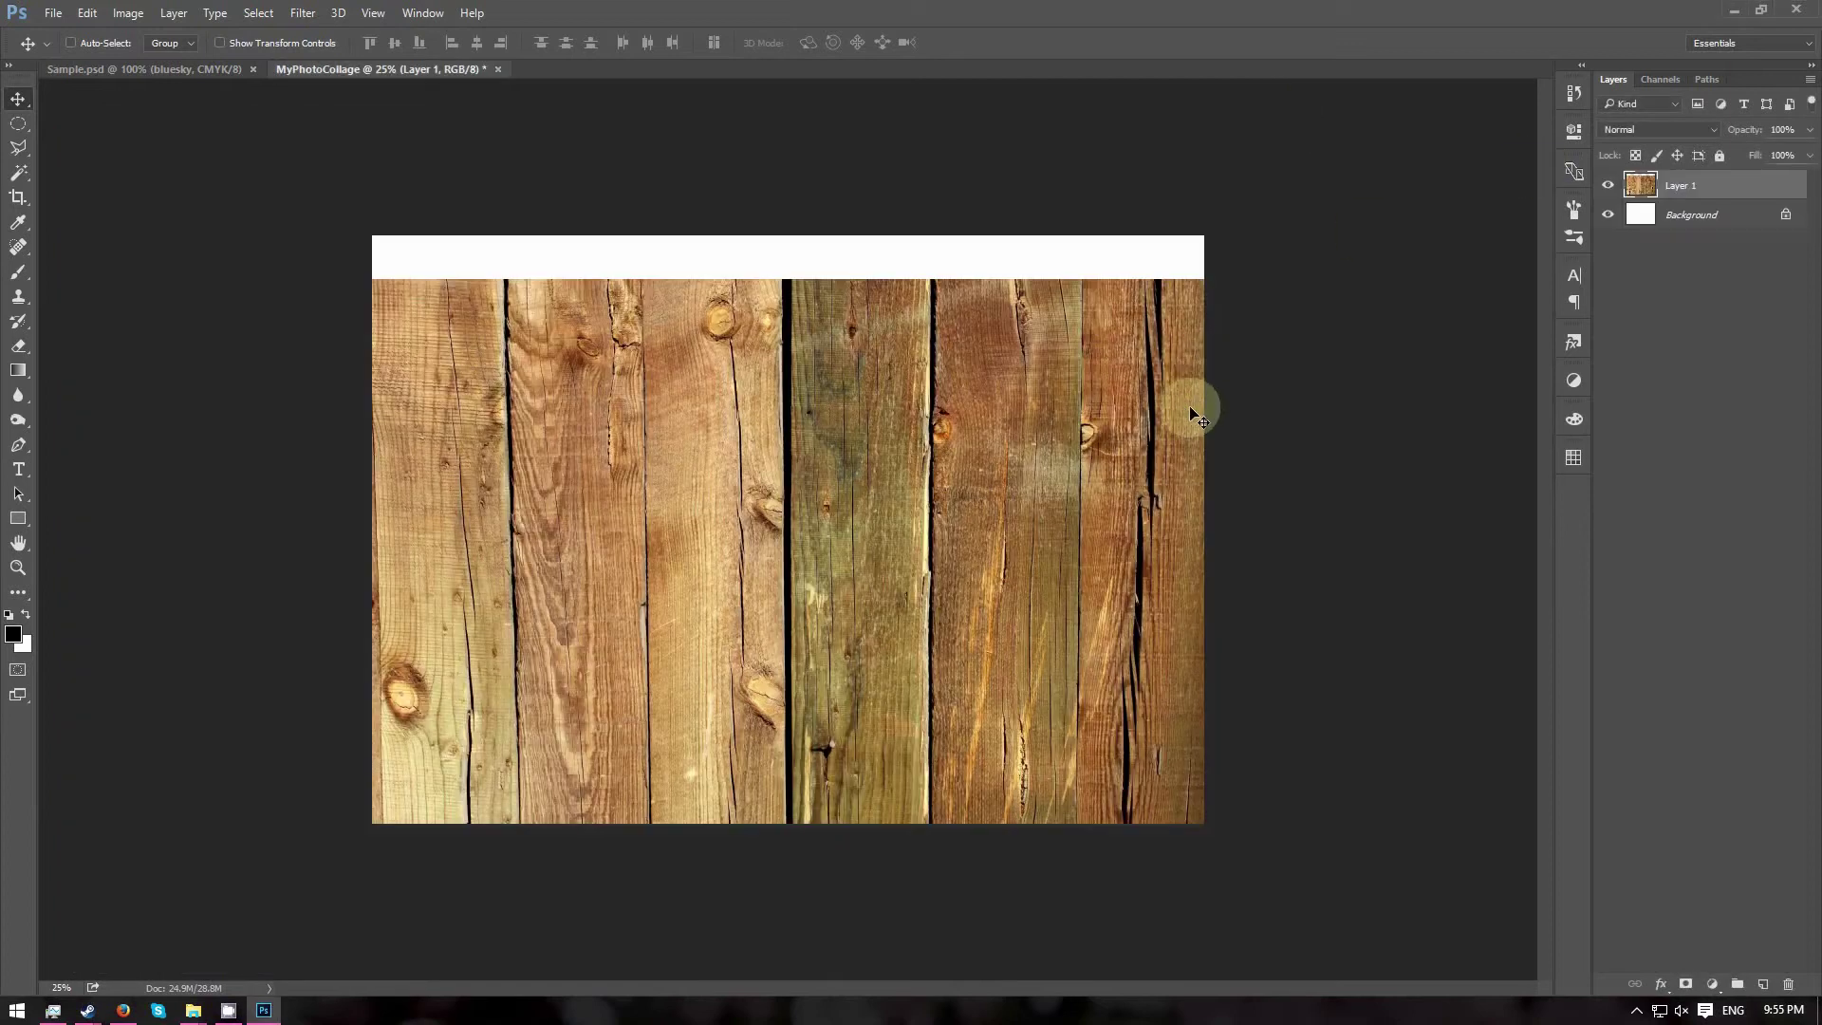
drag(817, 500, 863, 437)
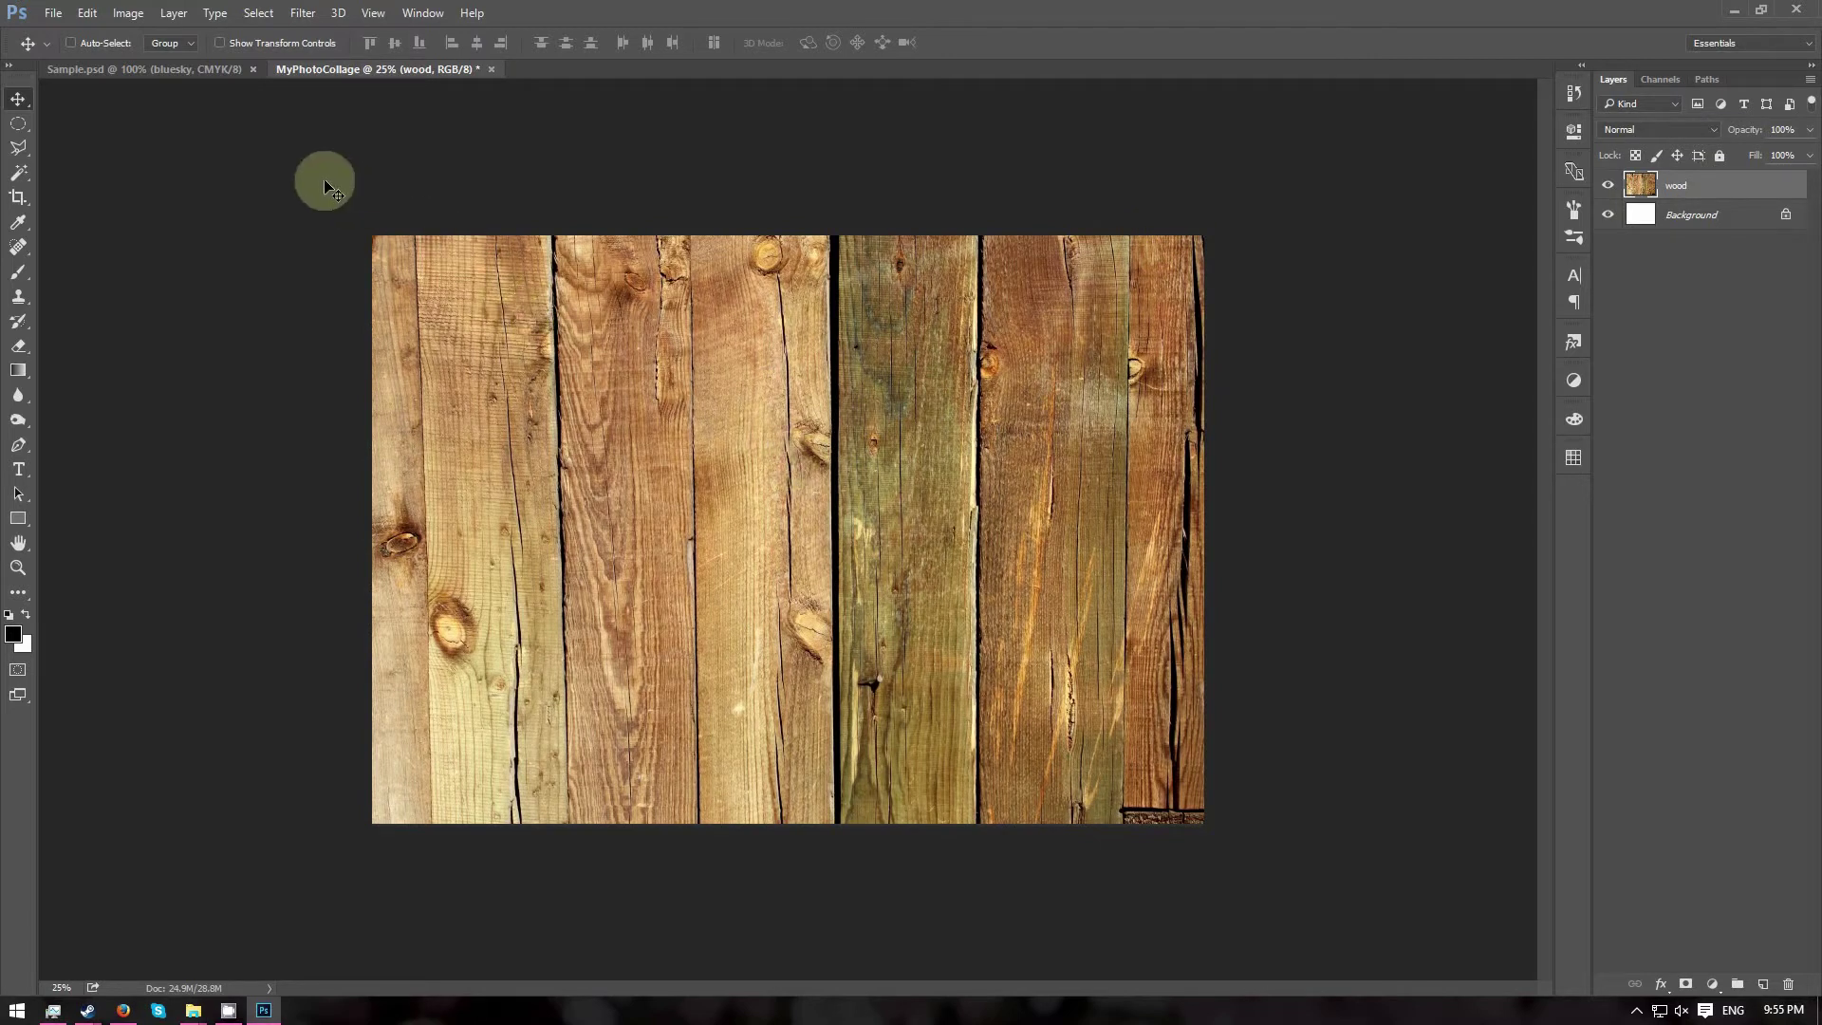
Desaturate the wood layer so the plank texture turns grey.
click(130, 15)
mouse_move(244, 66)
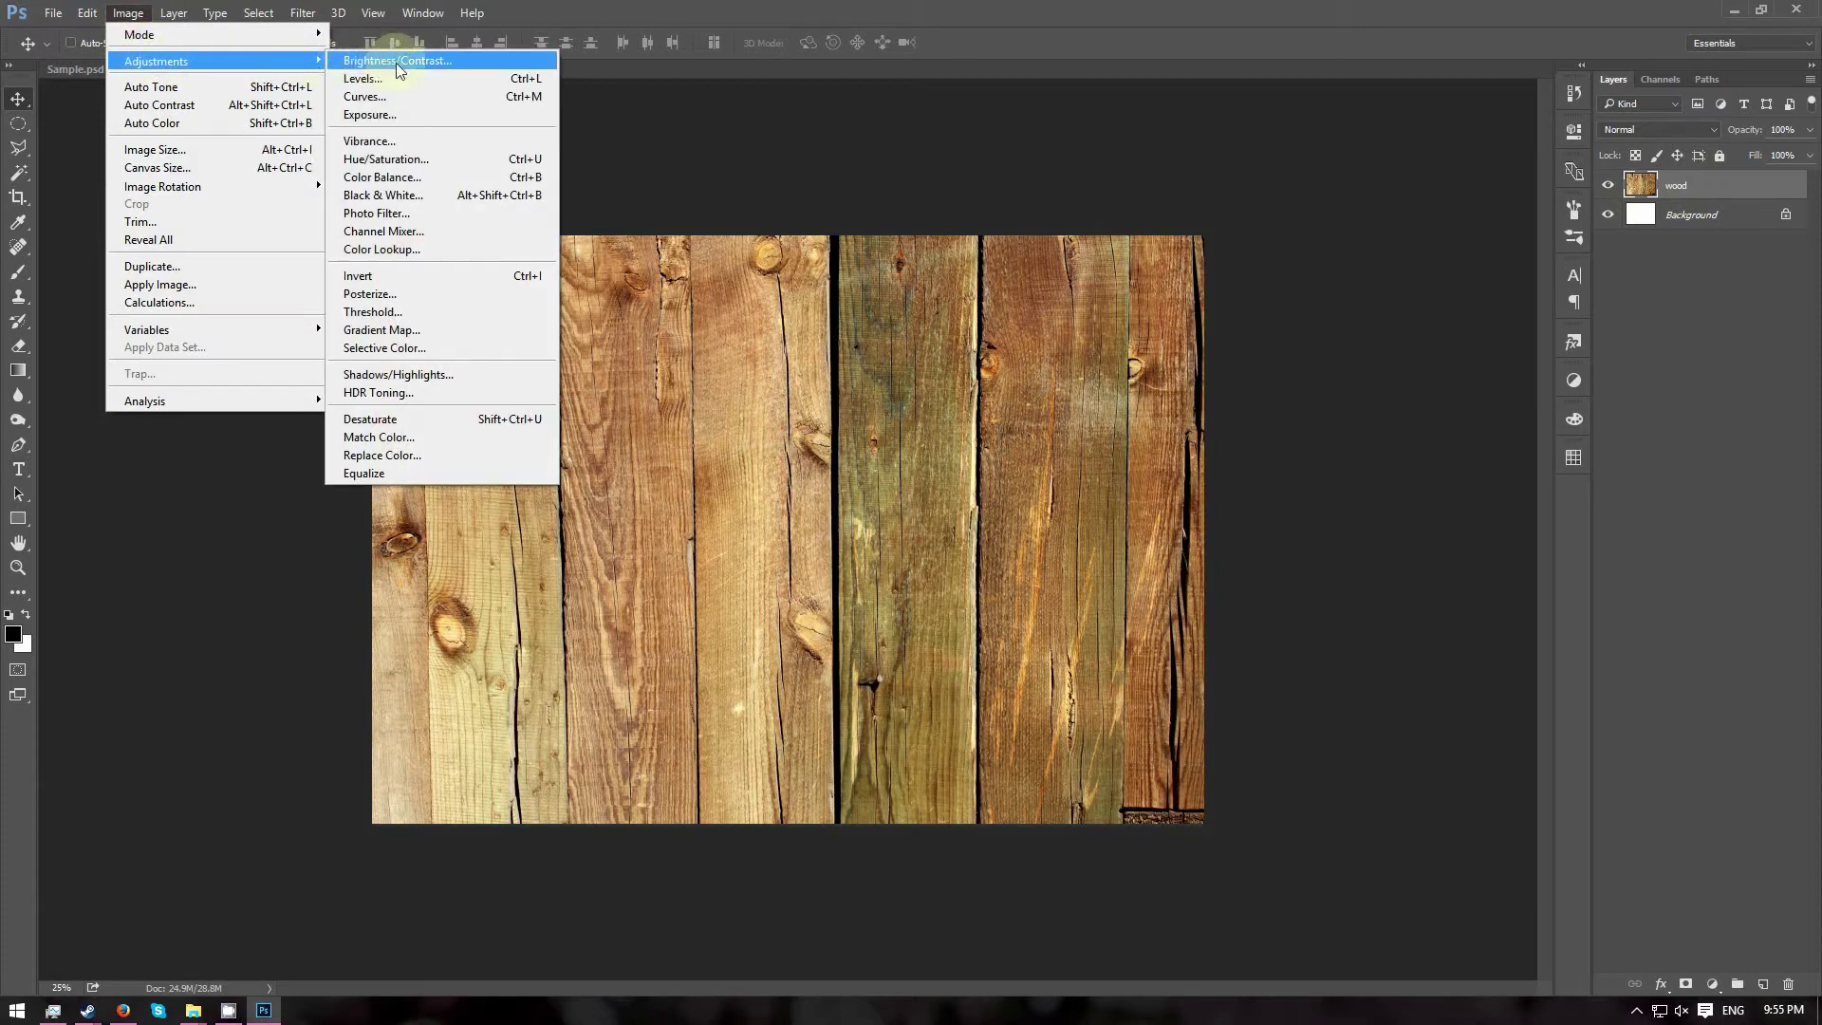
click(440, 419)
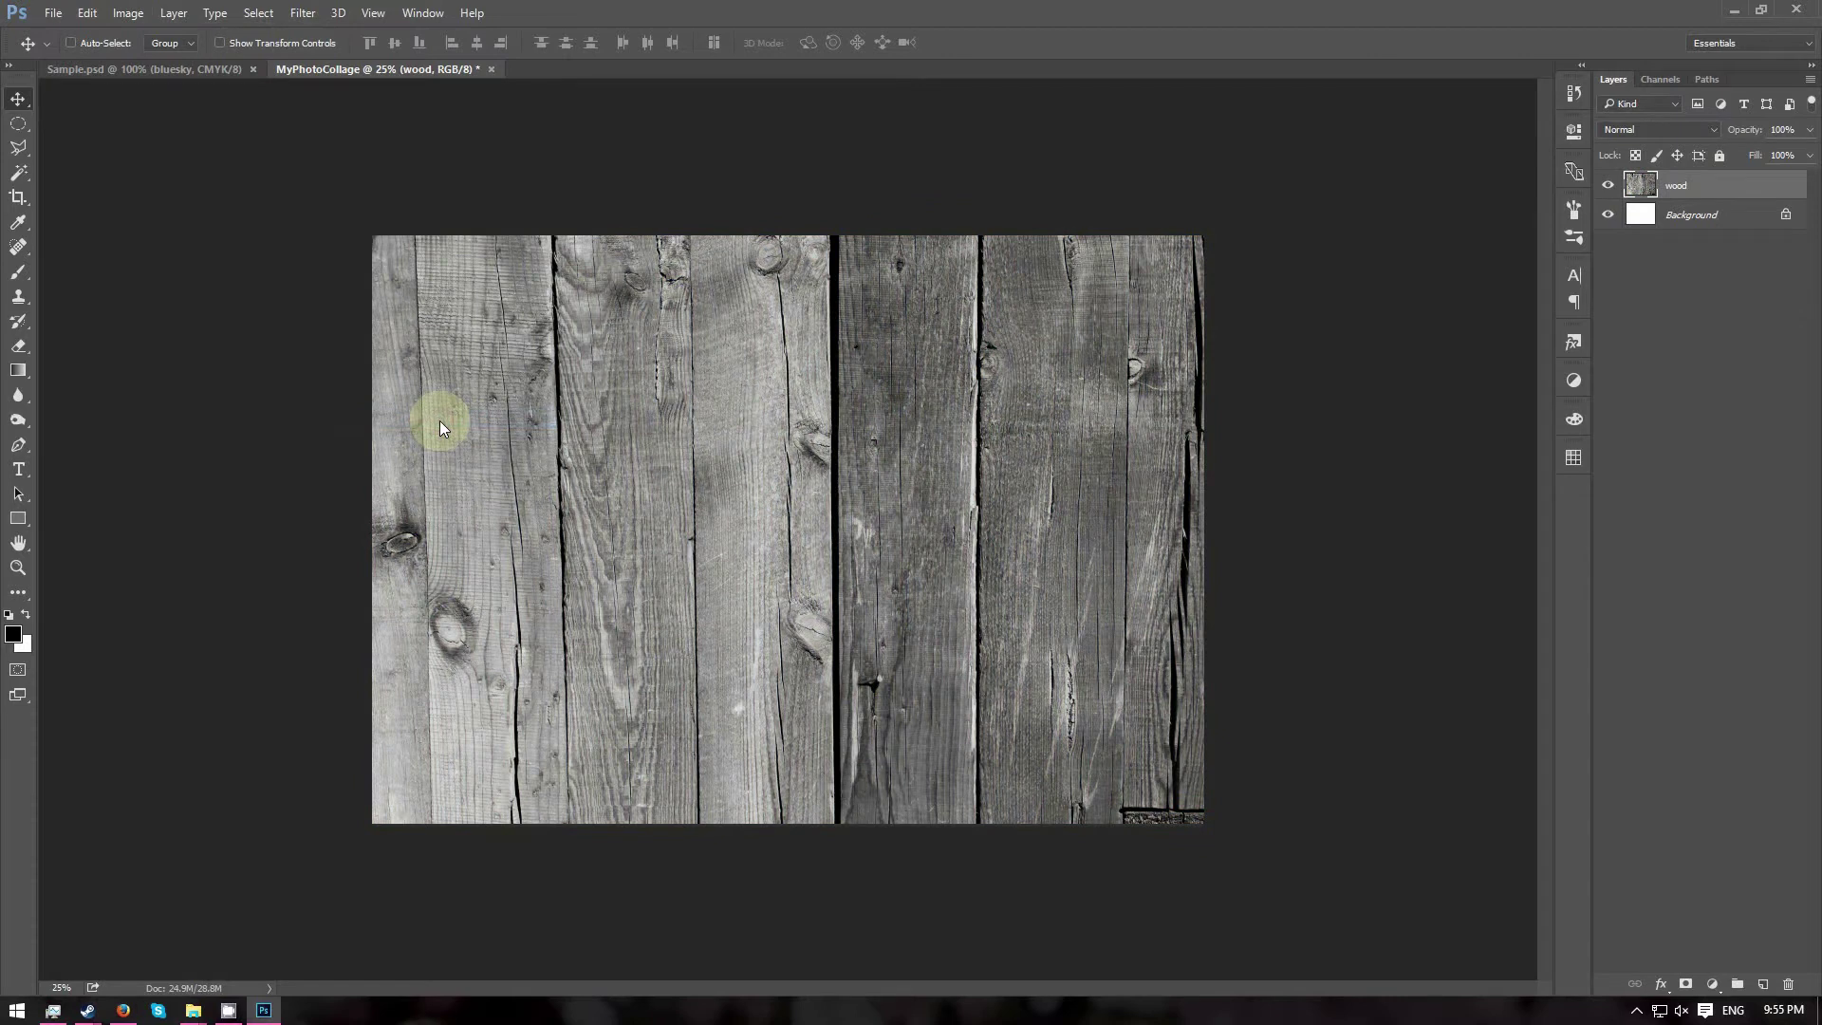
Open the bluesky image and float it in its own window.
click(58, 19)
click(71, 49)
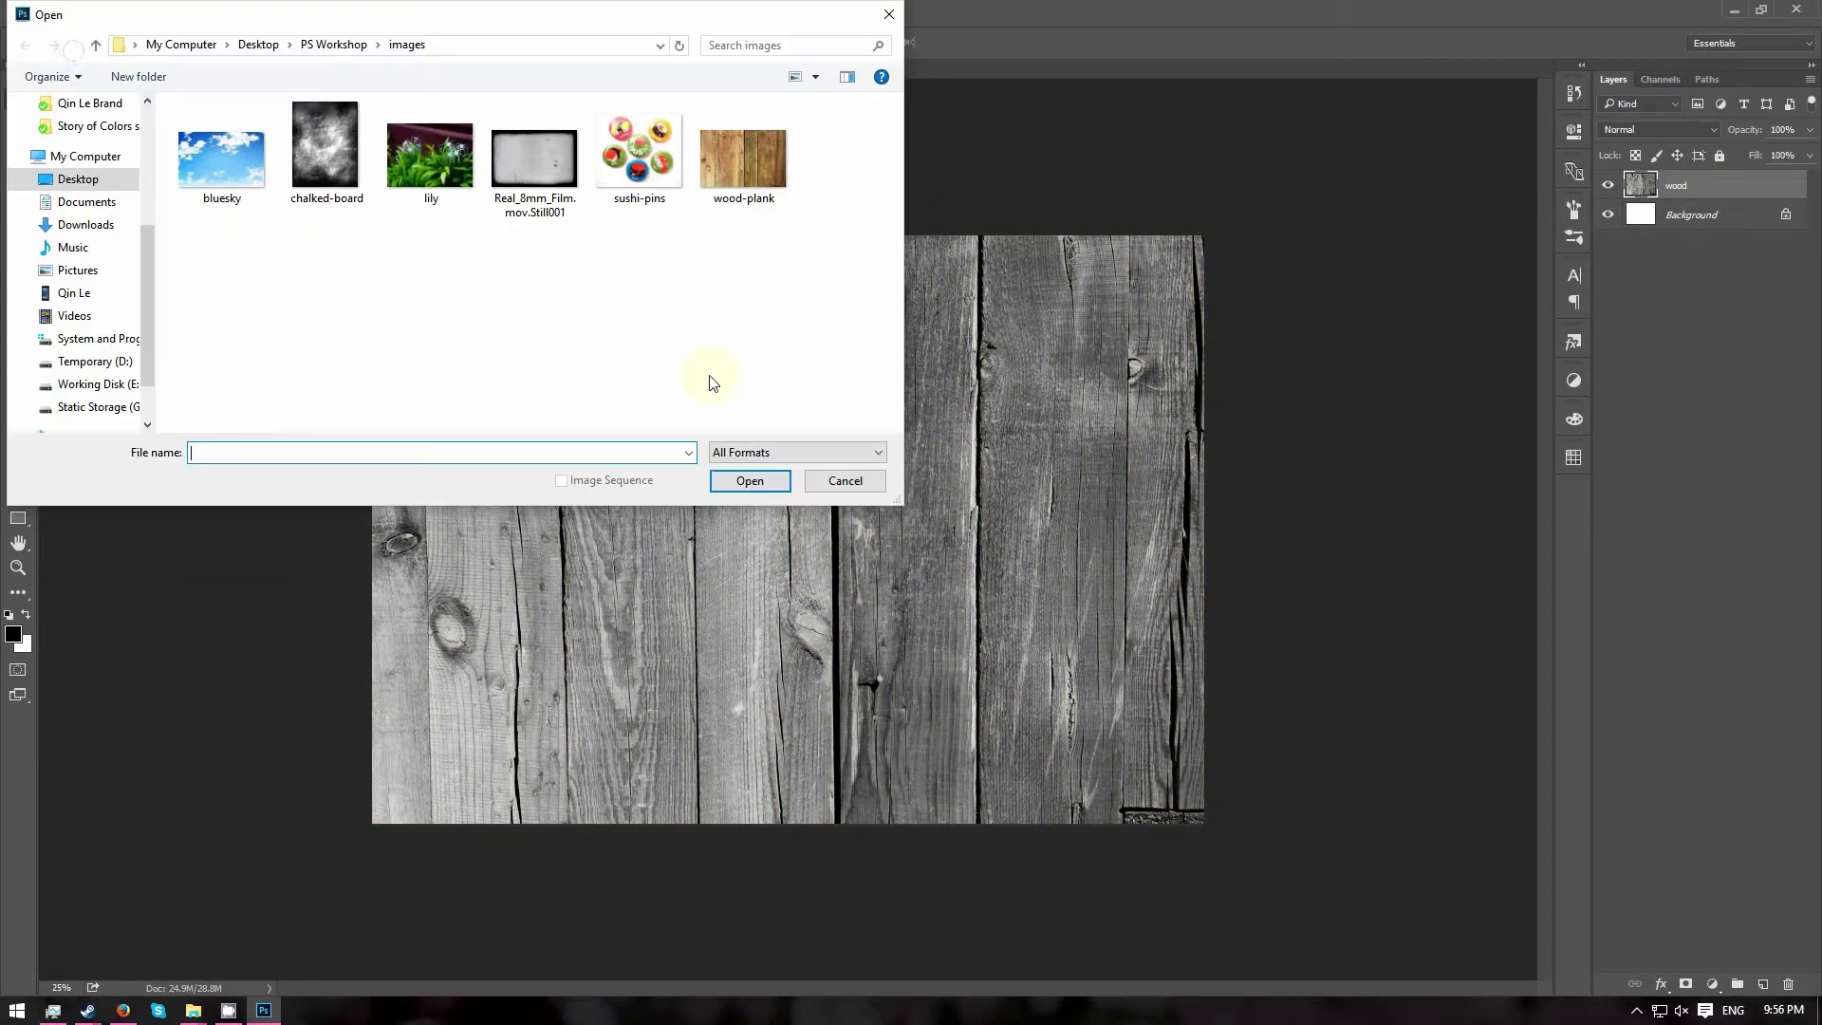
click(221, 157)
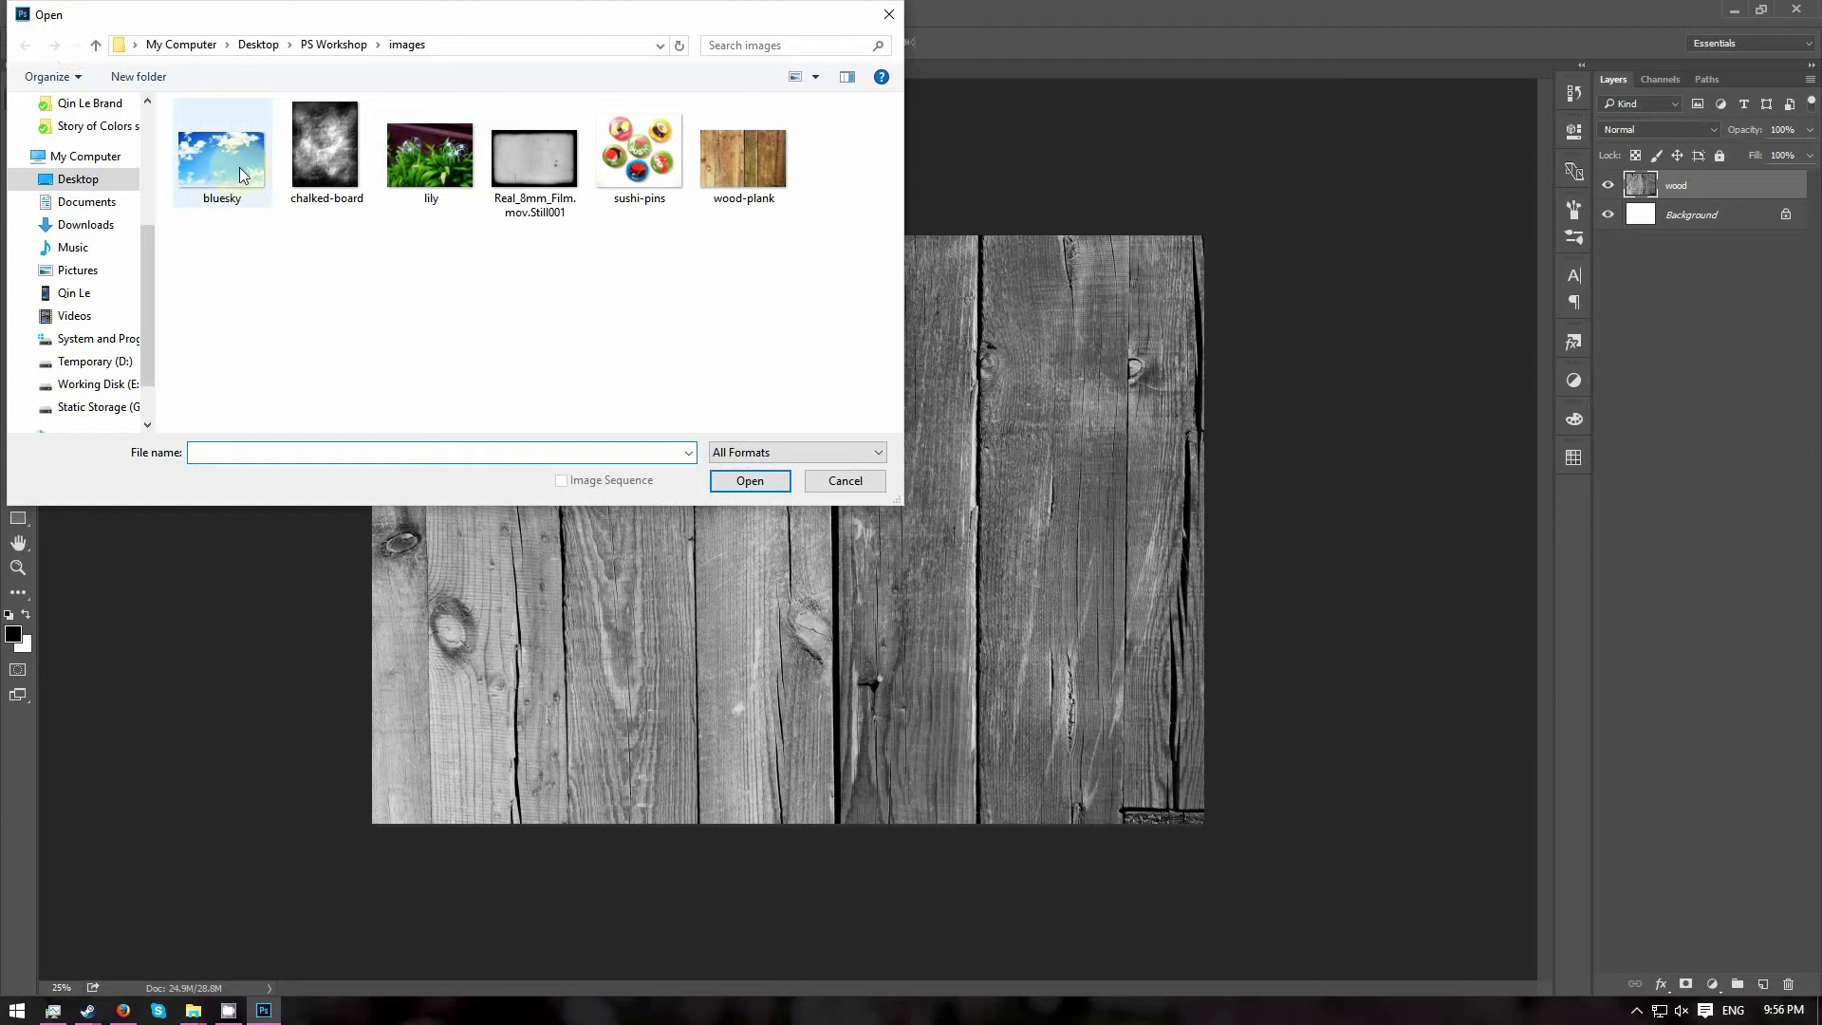
click(771, 482)
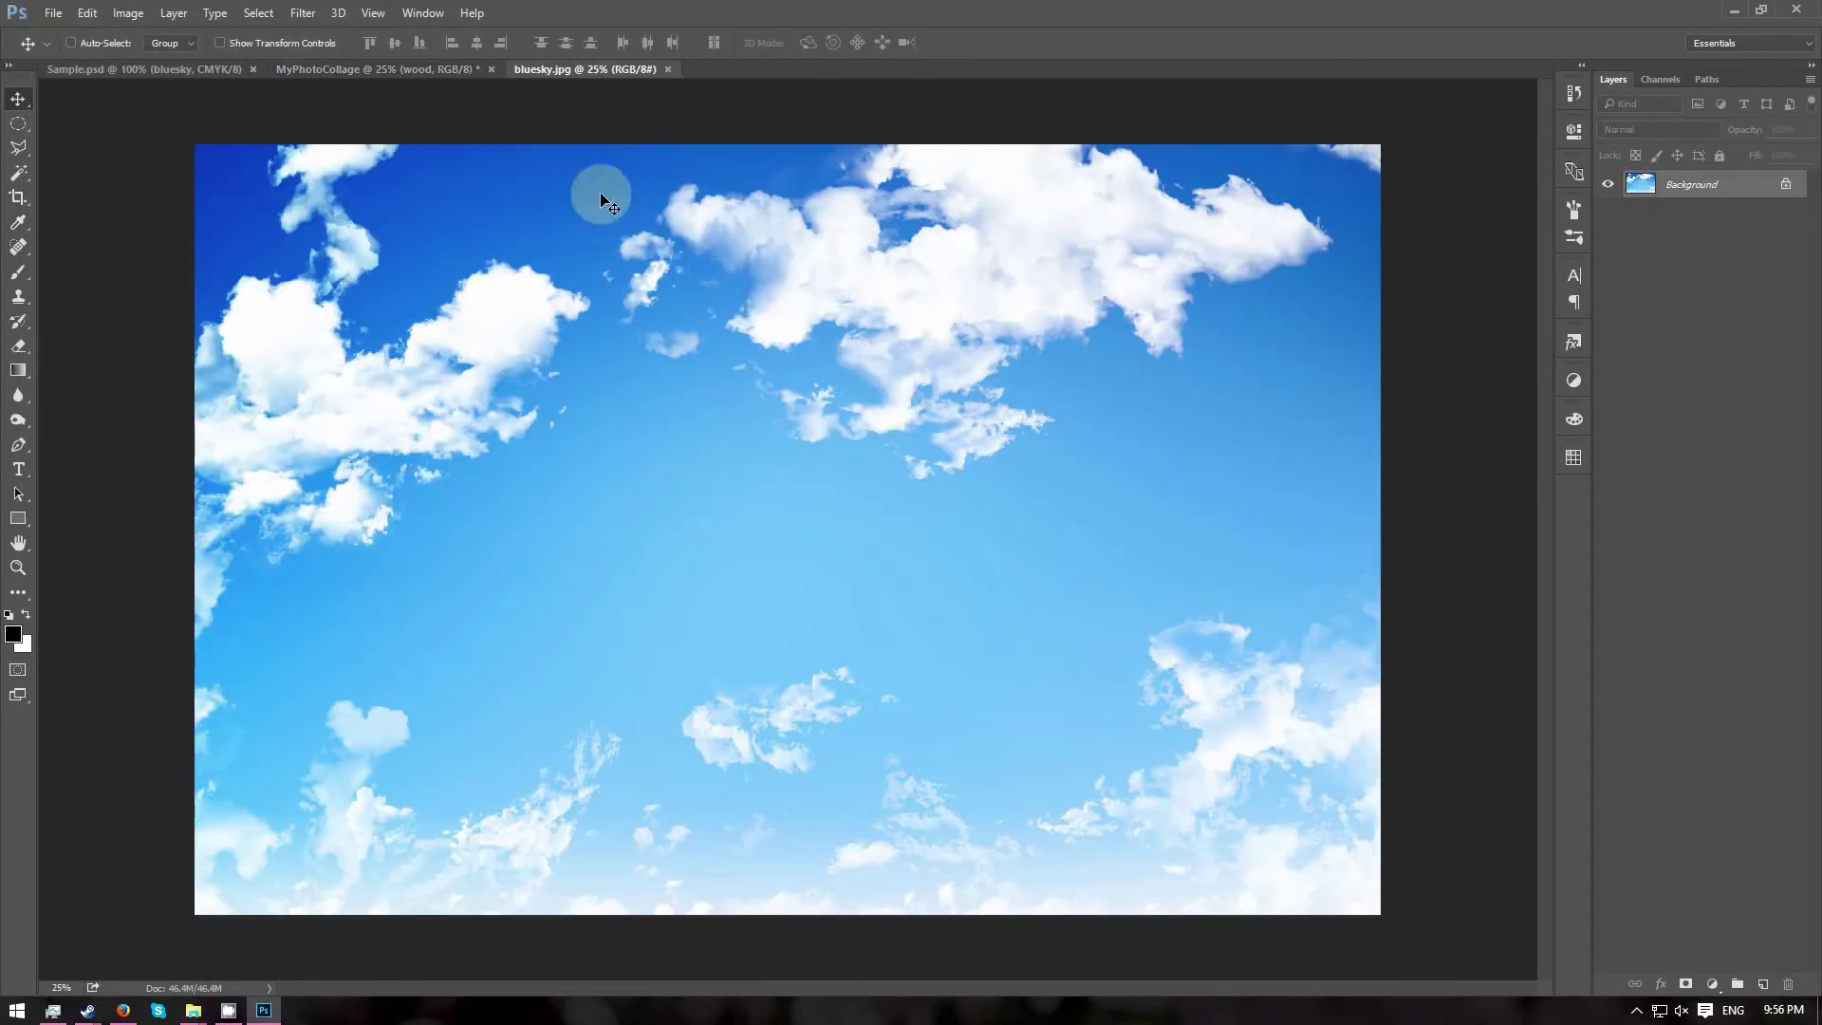
drag(584, 69, 792, 196)
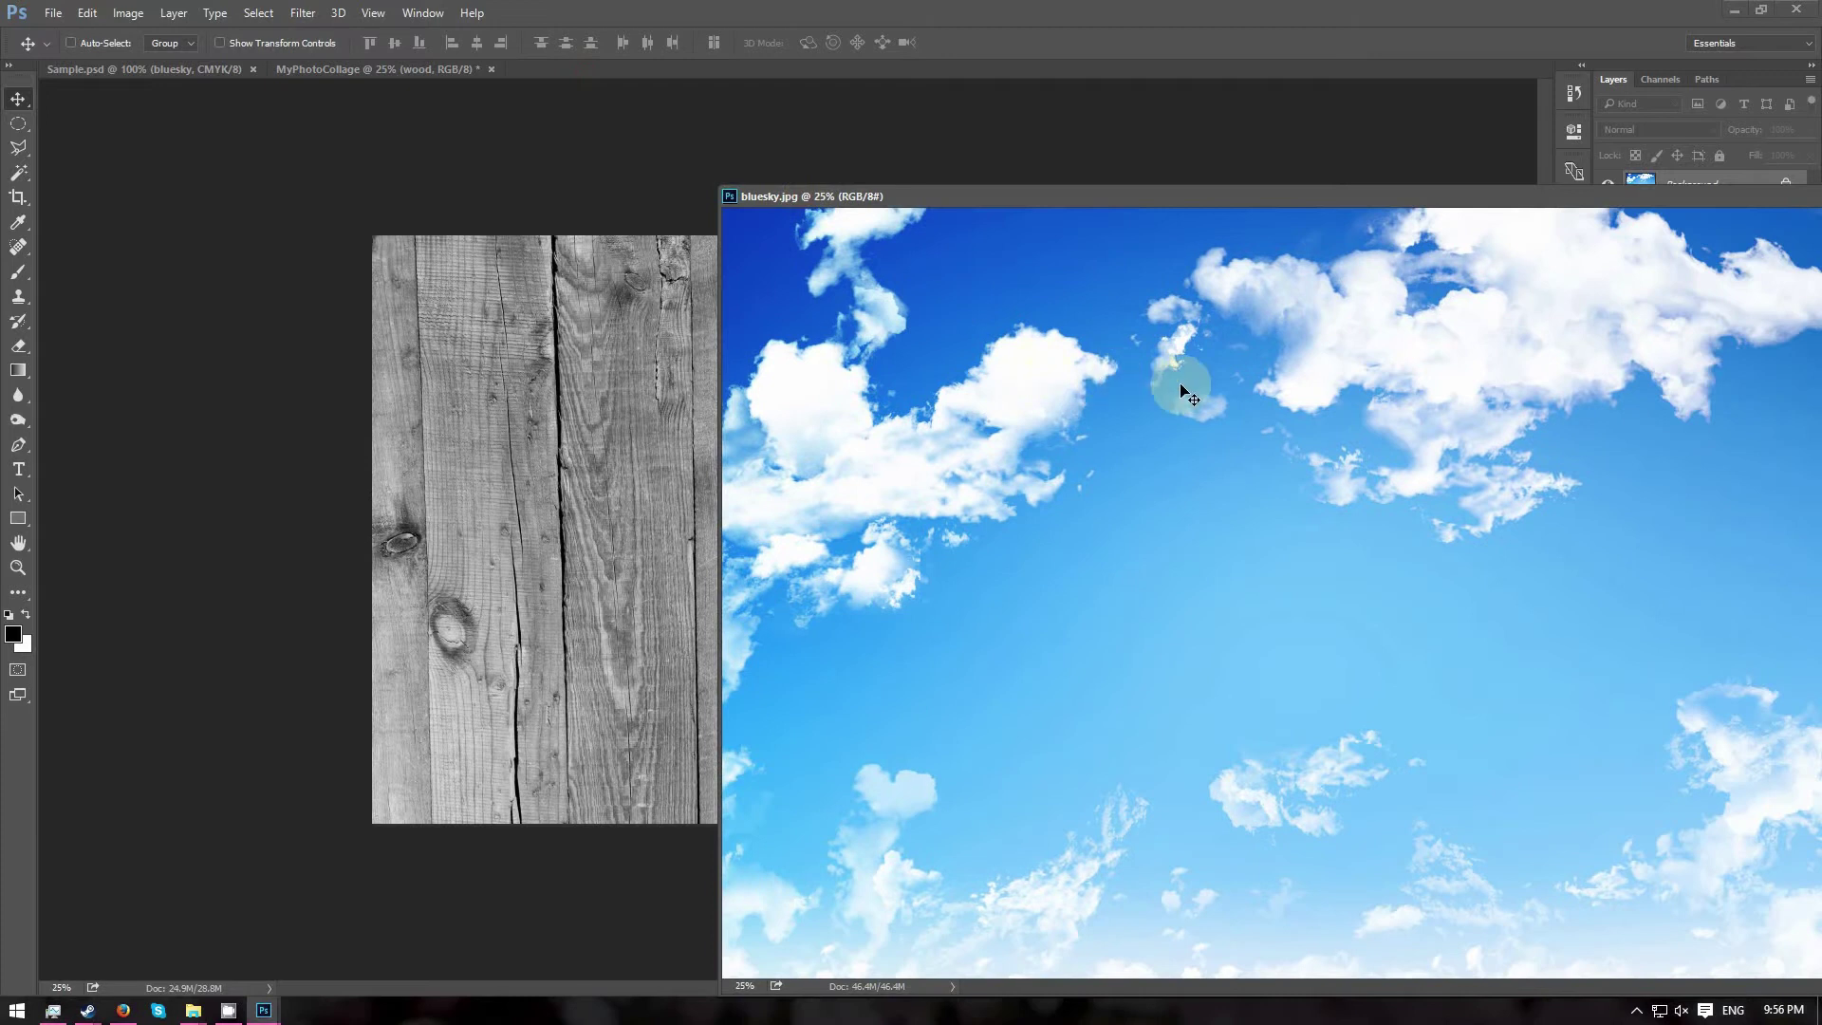
Drag the sky into MyPhotoCollage above the wood, close the source, and move it to fill the canvas.
drag(1186, 394, 551, 438)
drag(1004, 200, 298, 232)
click(1204, 216)
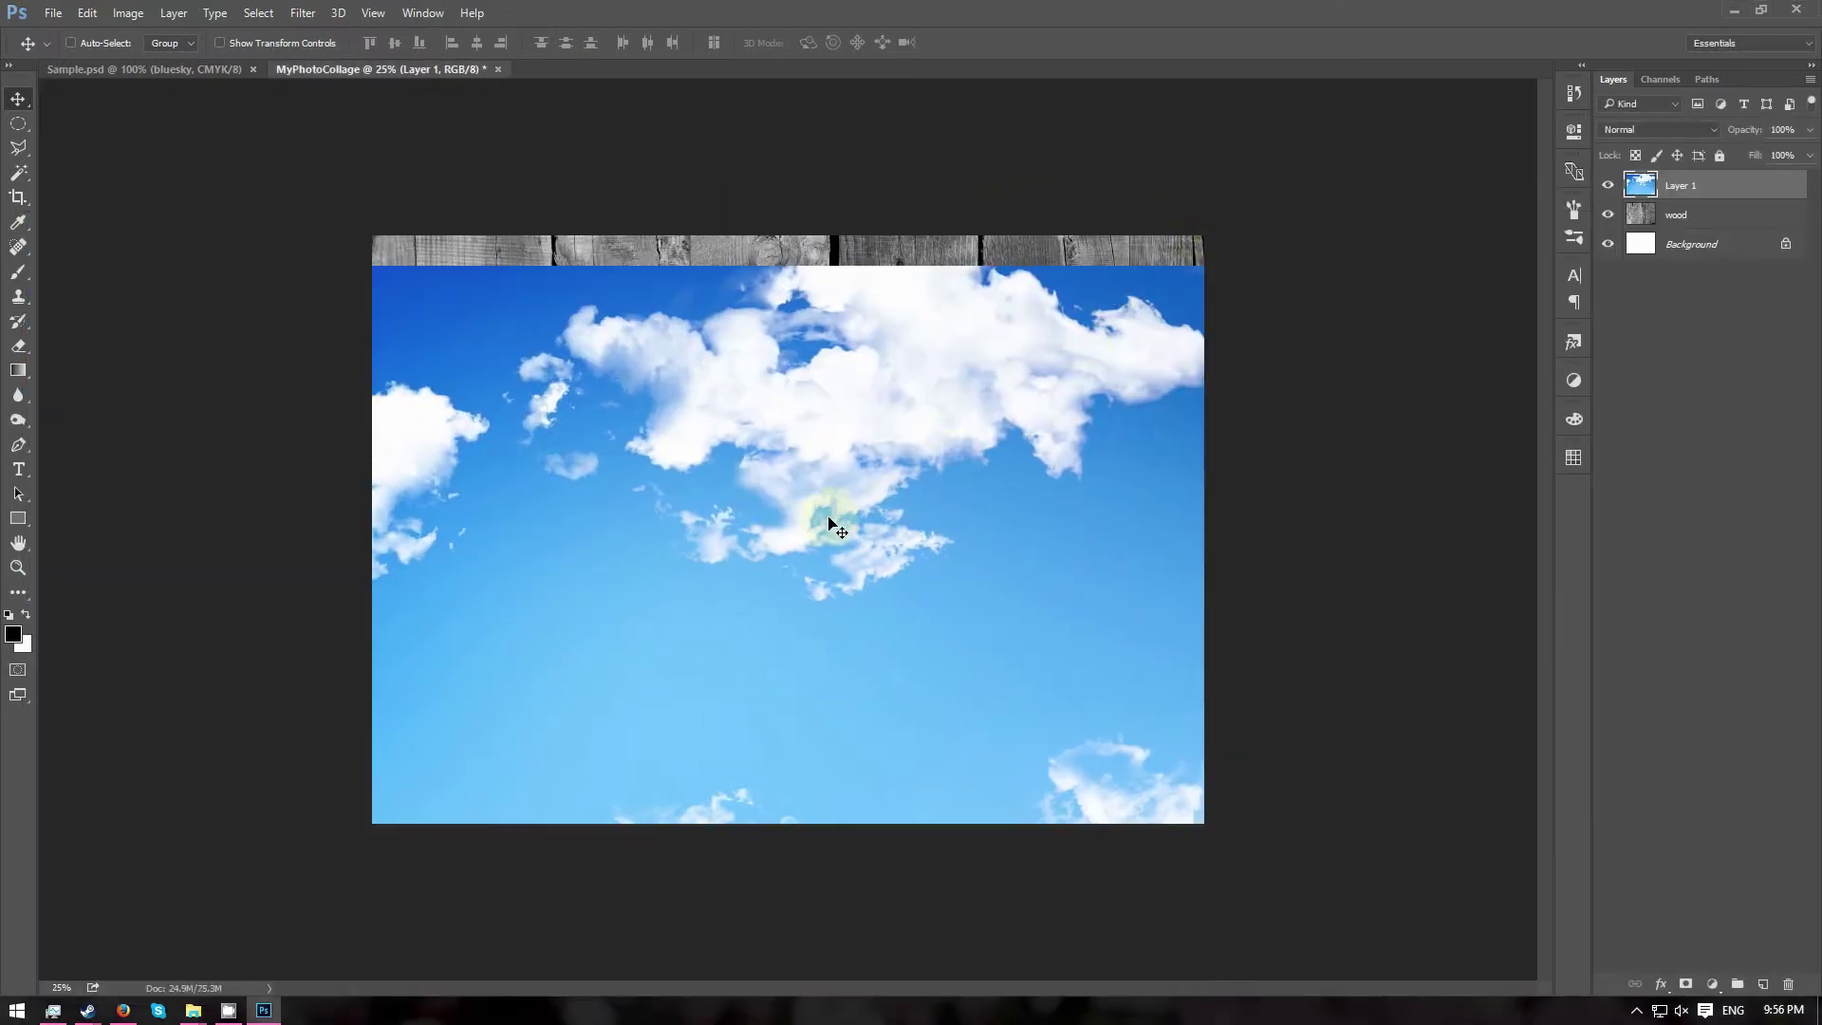
drag(725, 566, 832, 506)
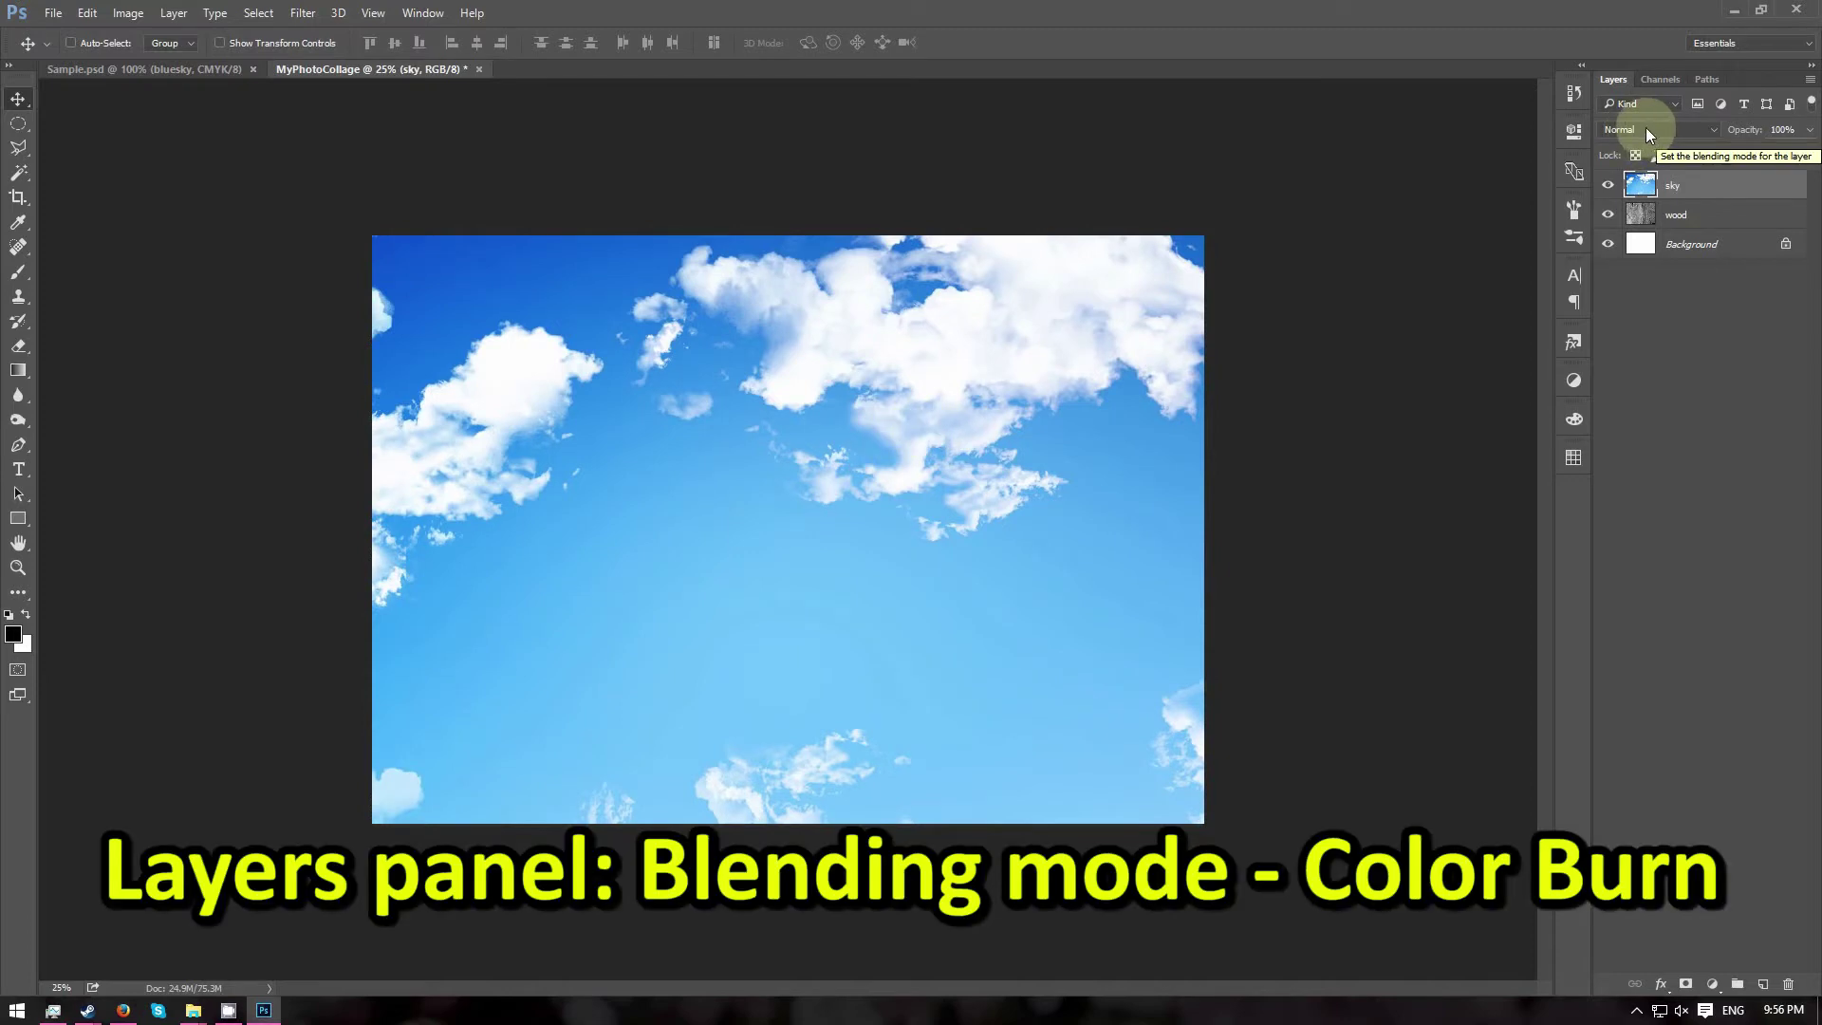
Set the sky layer's blending mode to Color Burn so the planks tint blue.
click(1656, 129)
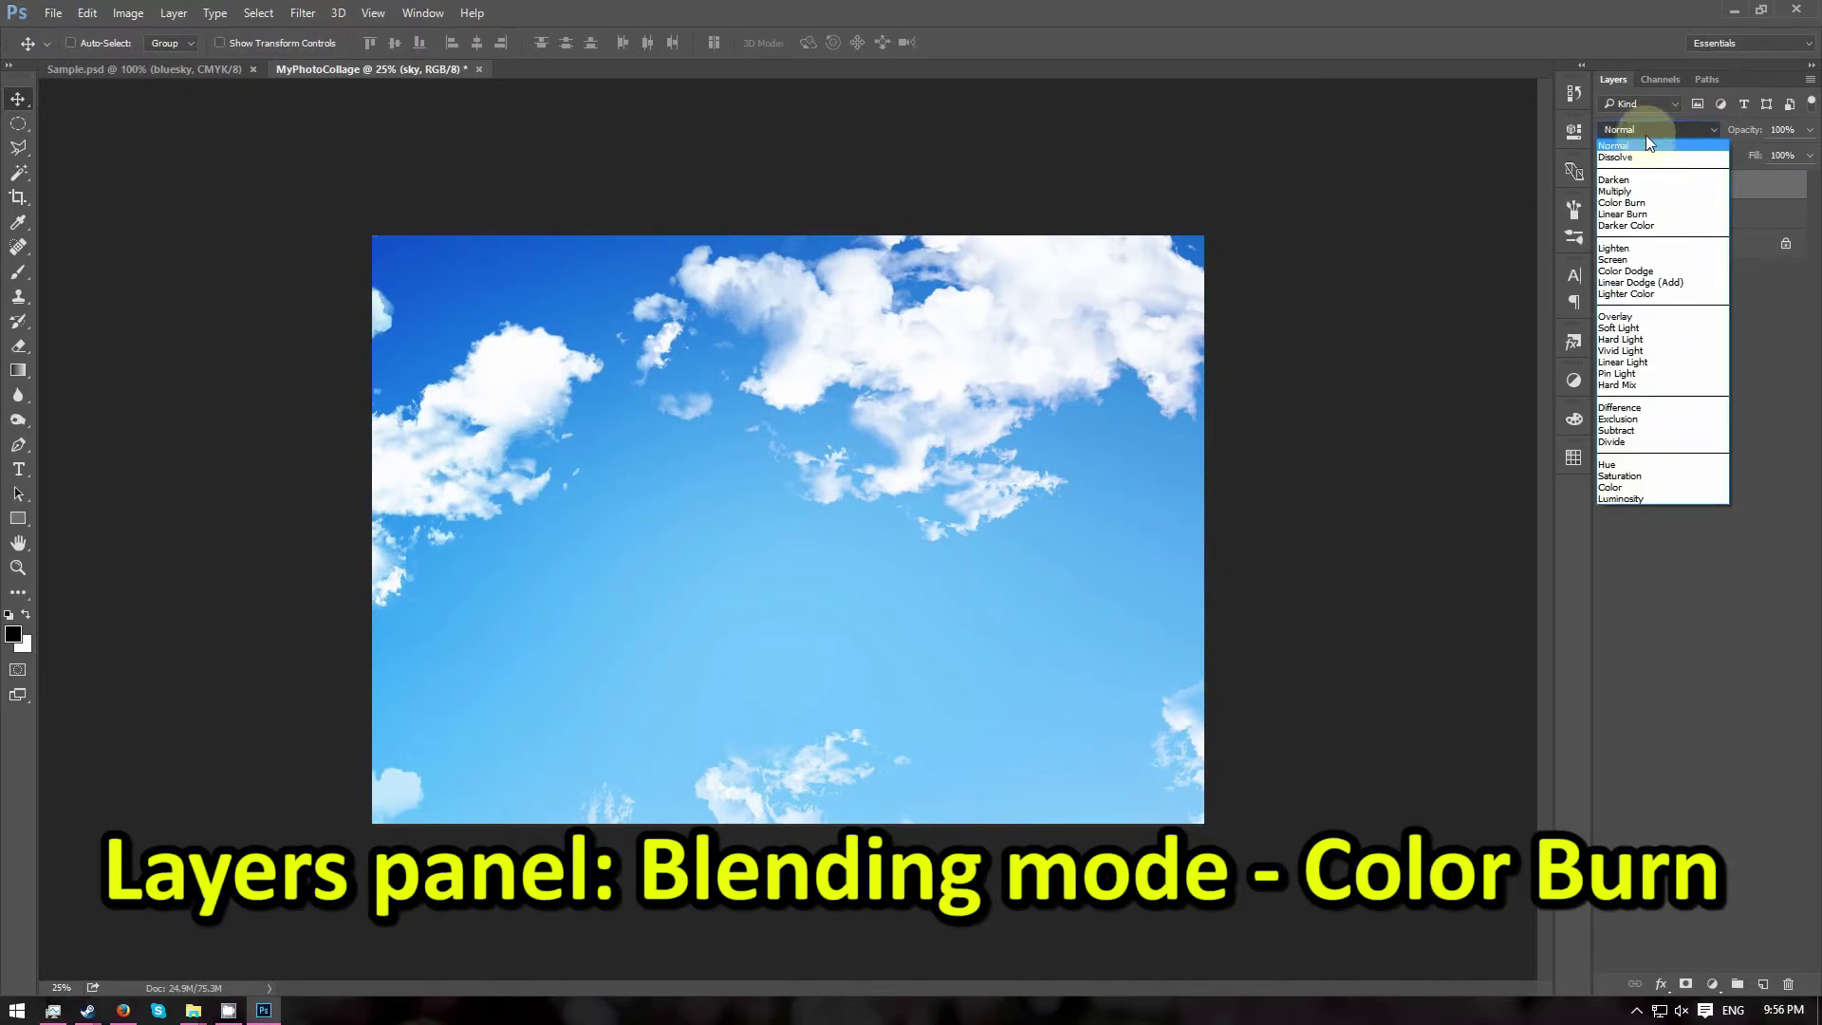
click(1649, 203)
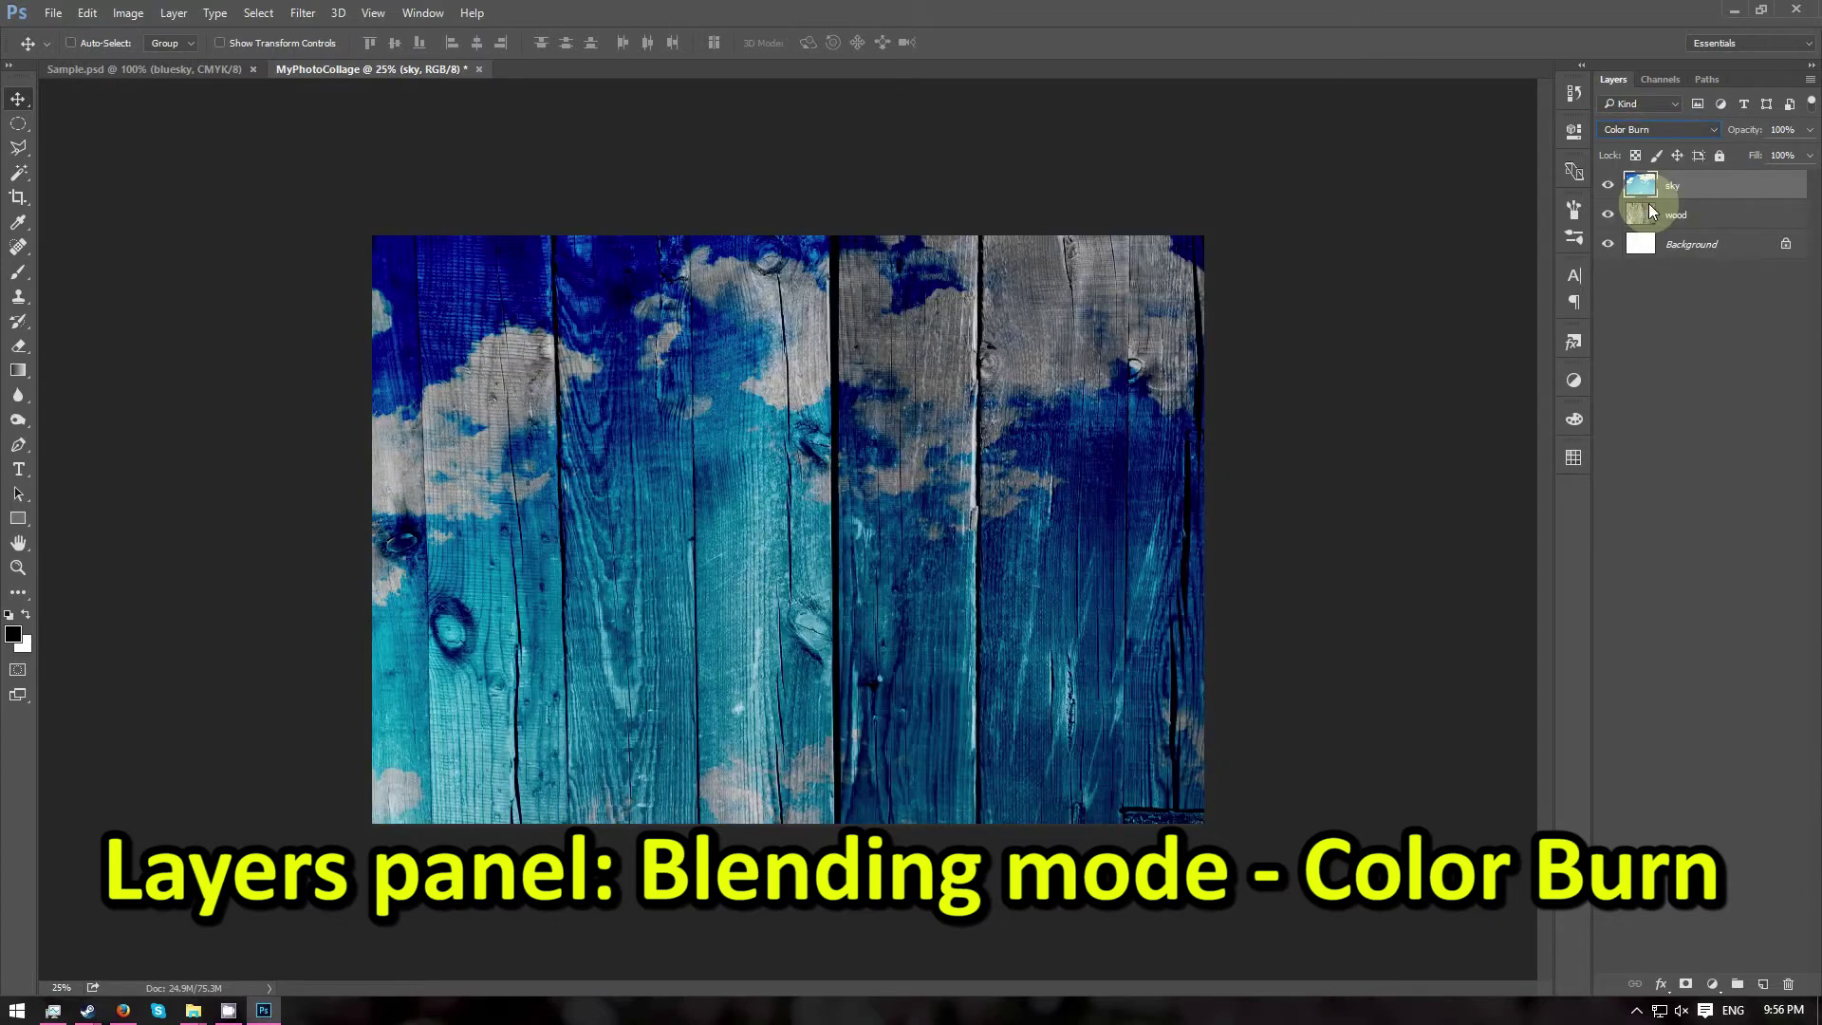
Draw a white-filled rectangle shape, about 764 × 744 px, at the canvas's top-left.
click(18, 522)
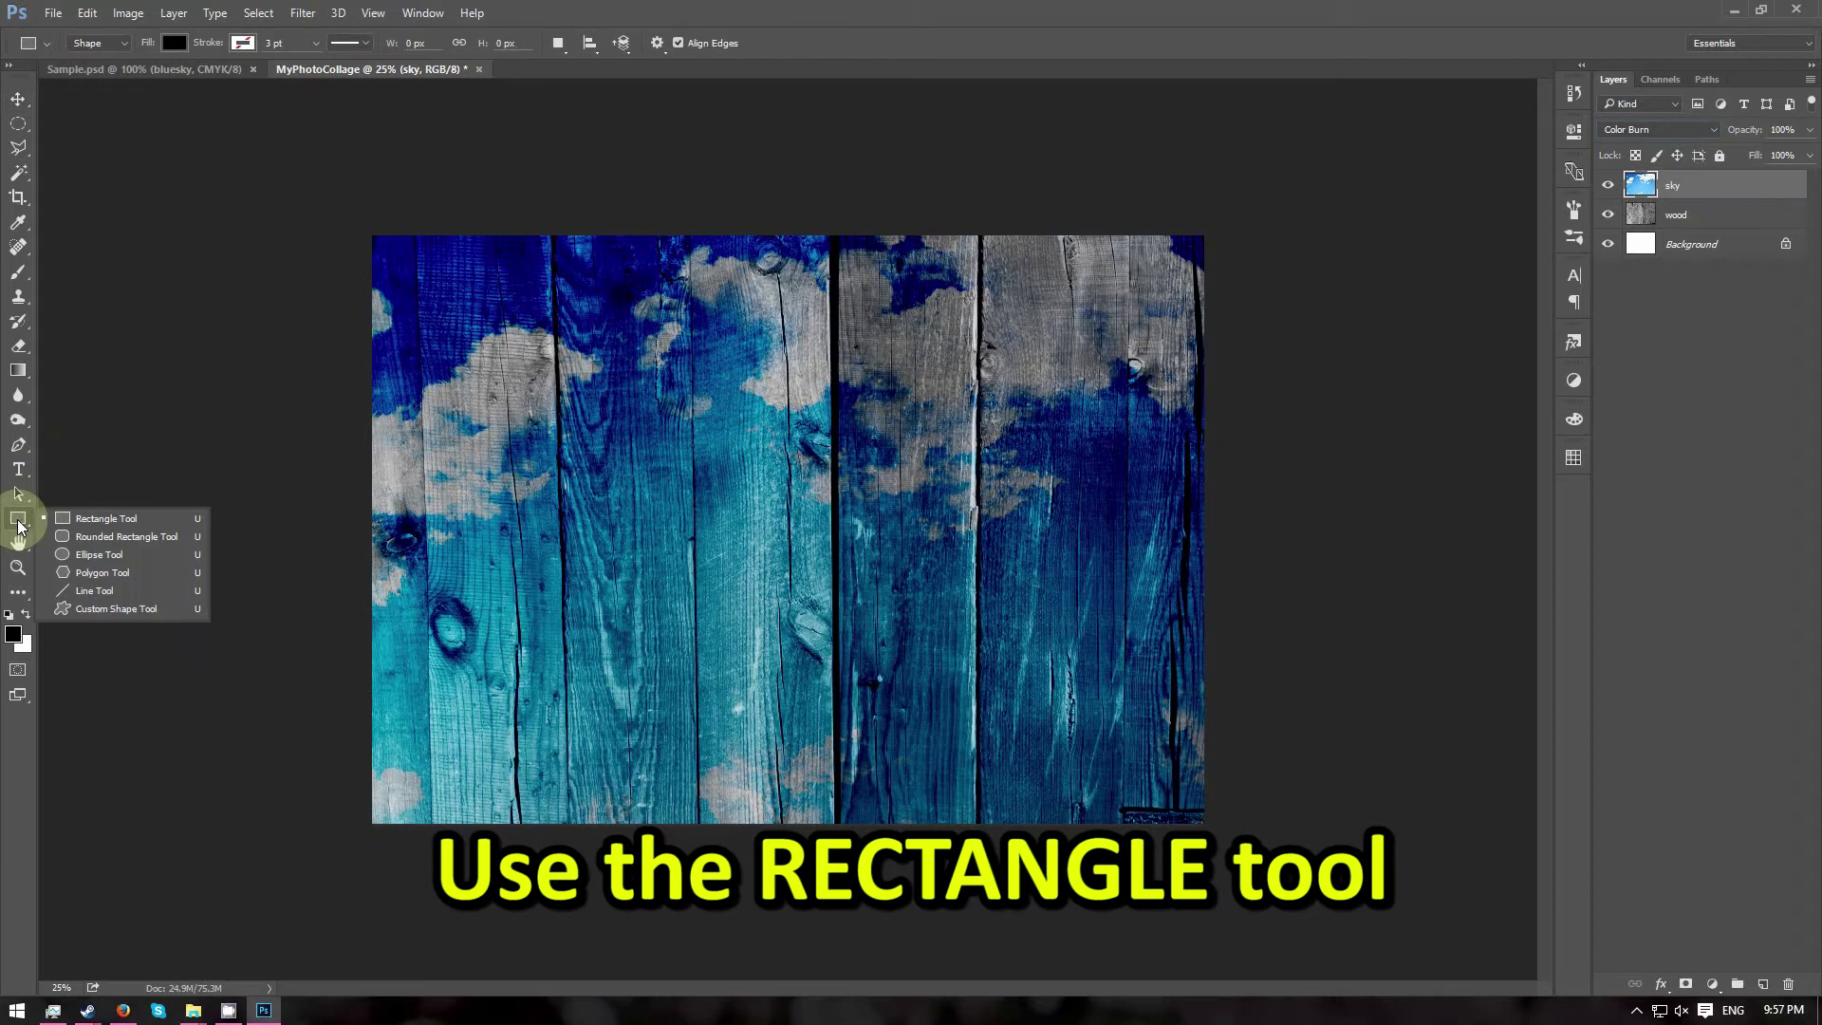
click(95, 519)
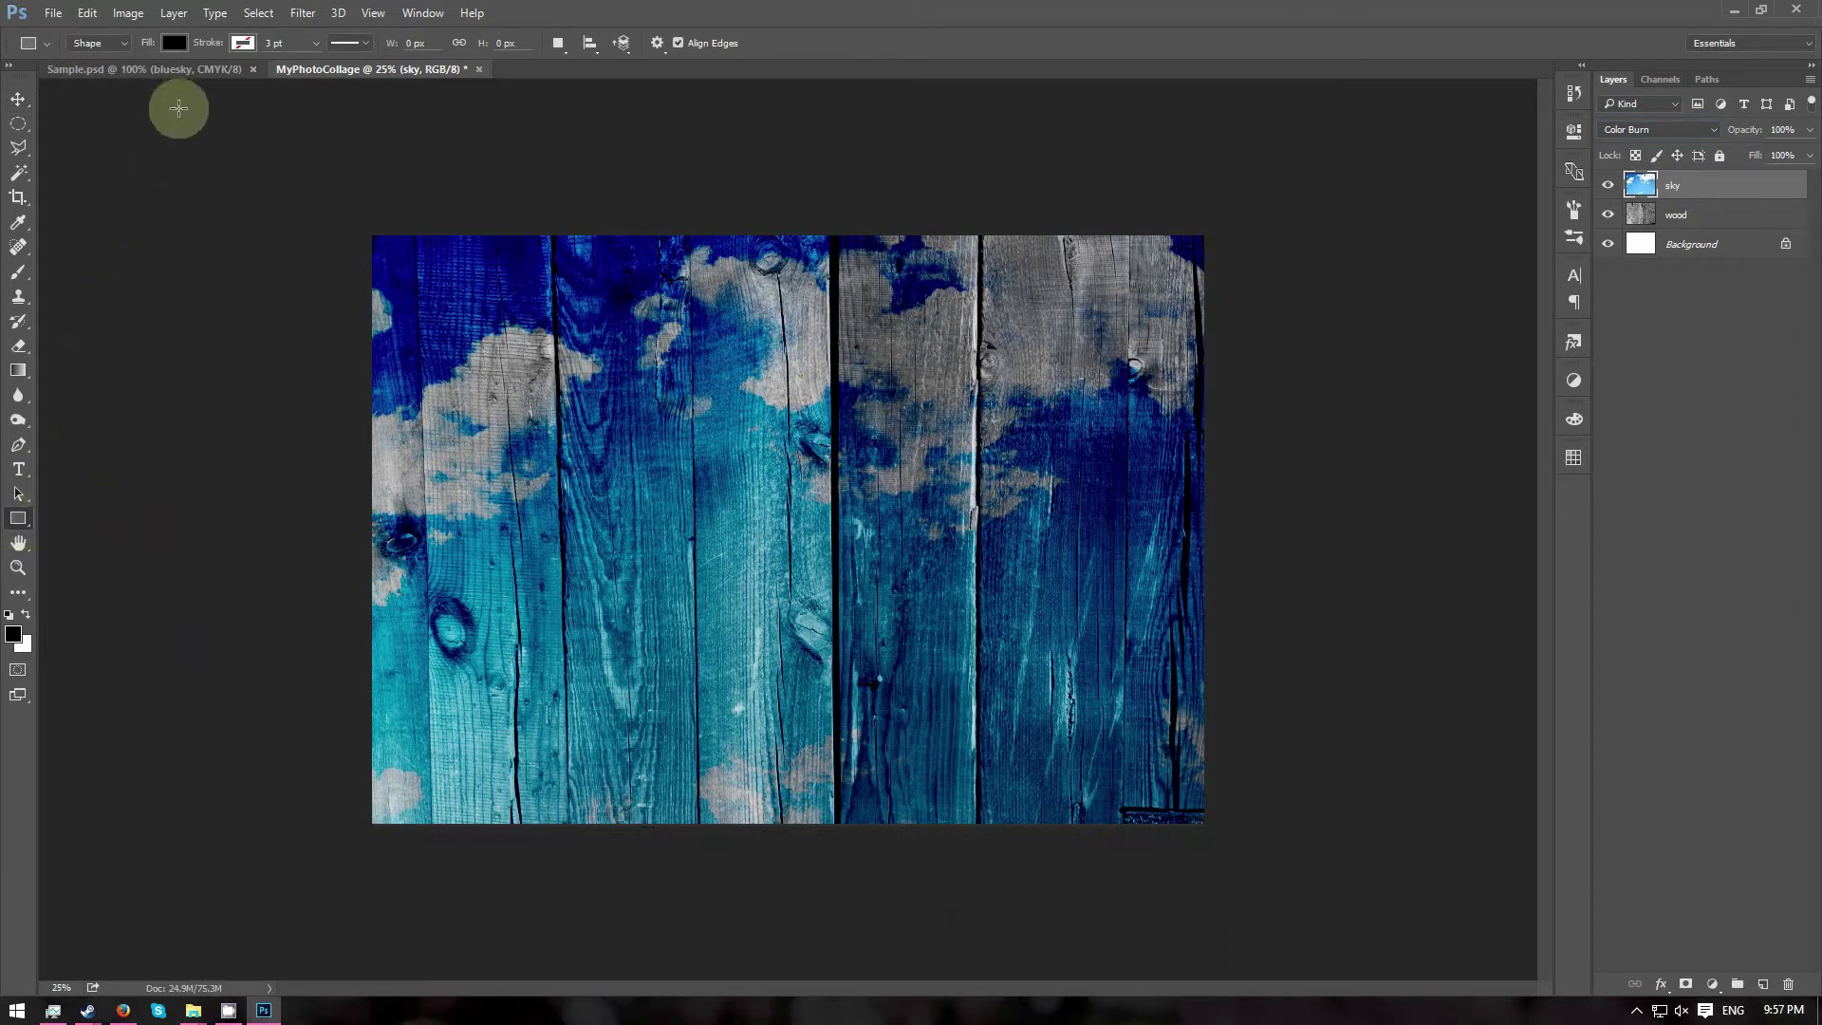
click(104, 45)
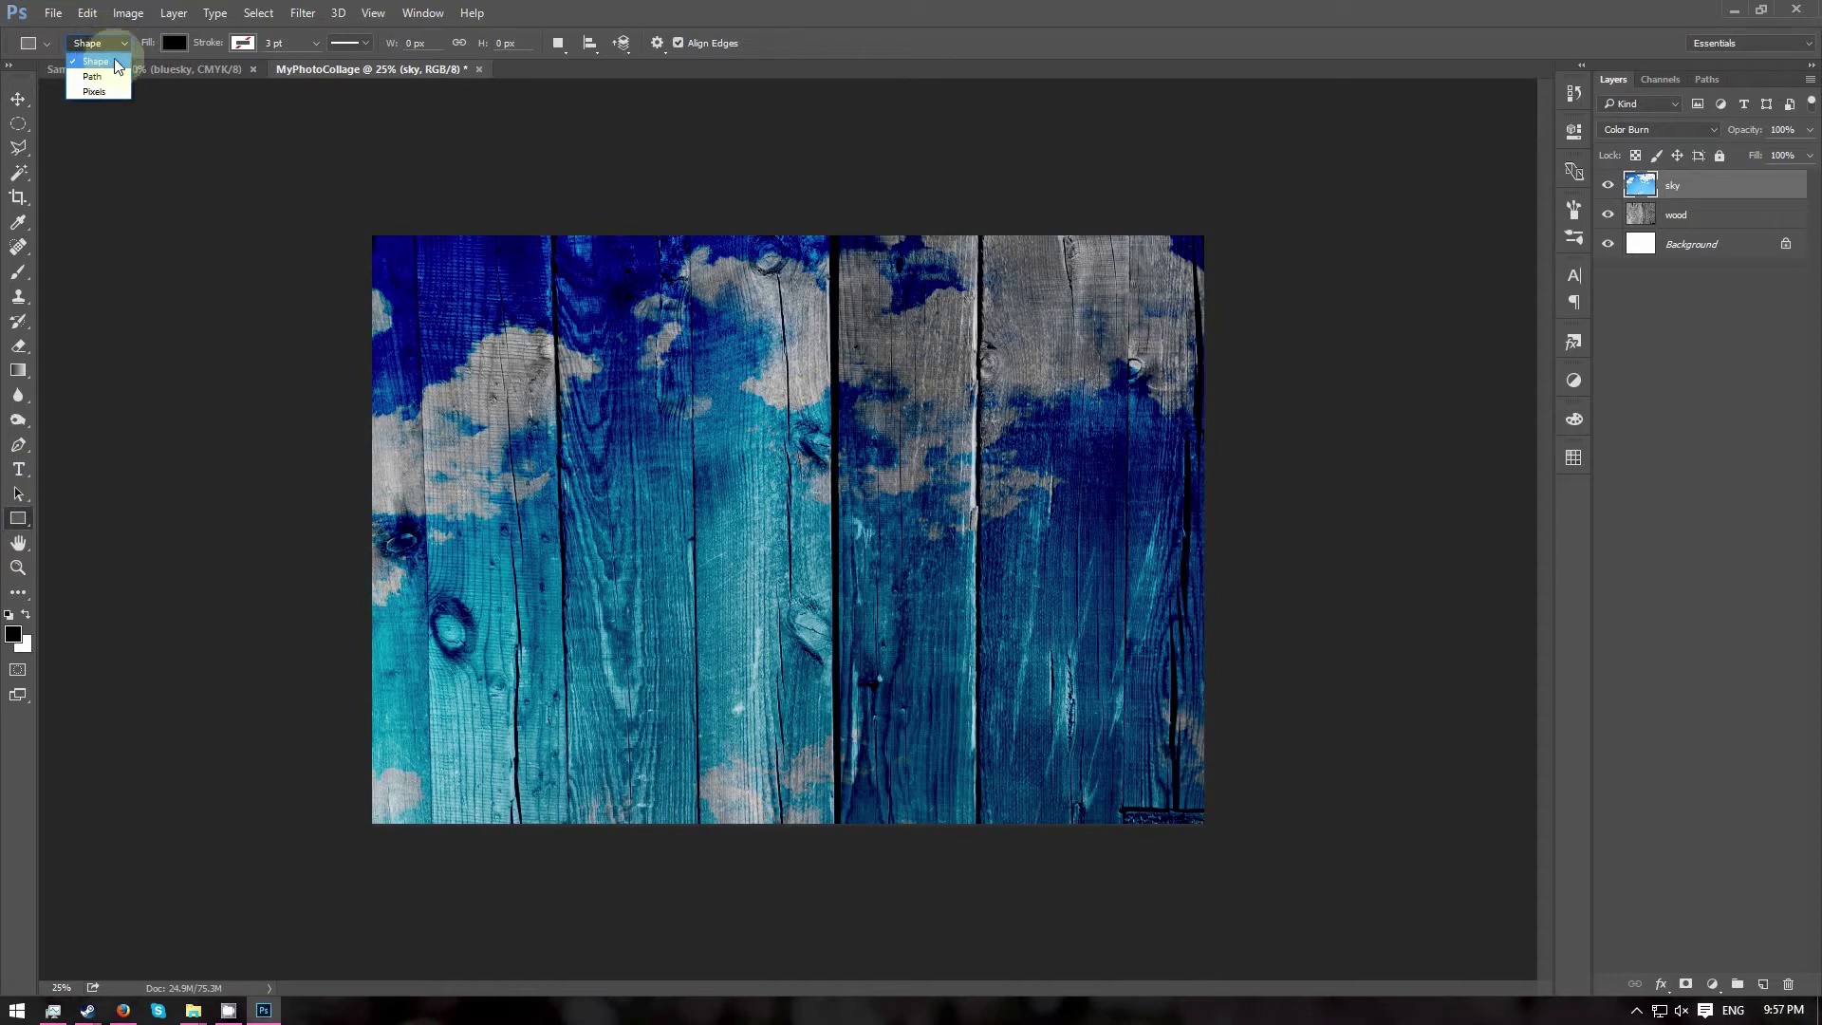
click(177, 44)
click(94, 142)
click(168, 44)
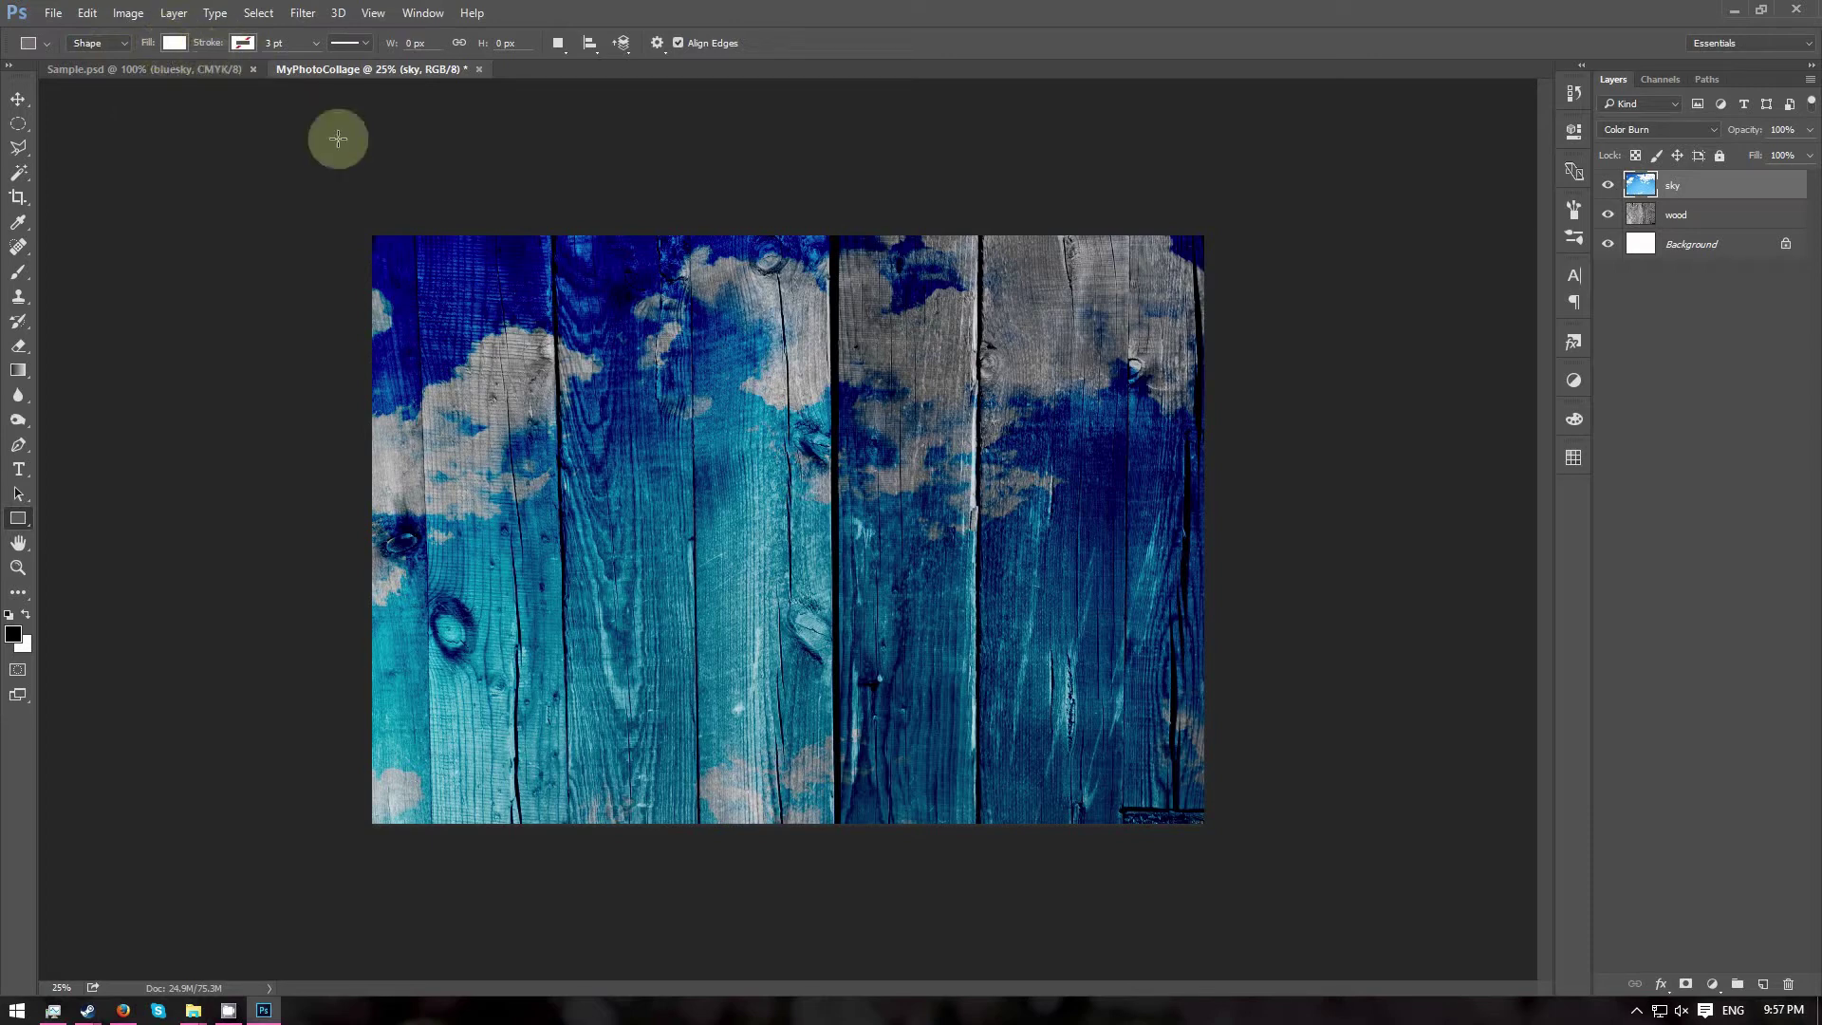
drag(403, 271, 584, 446)
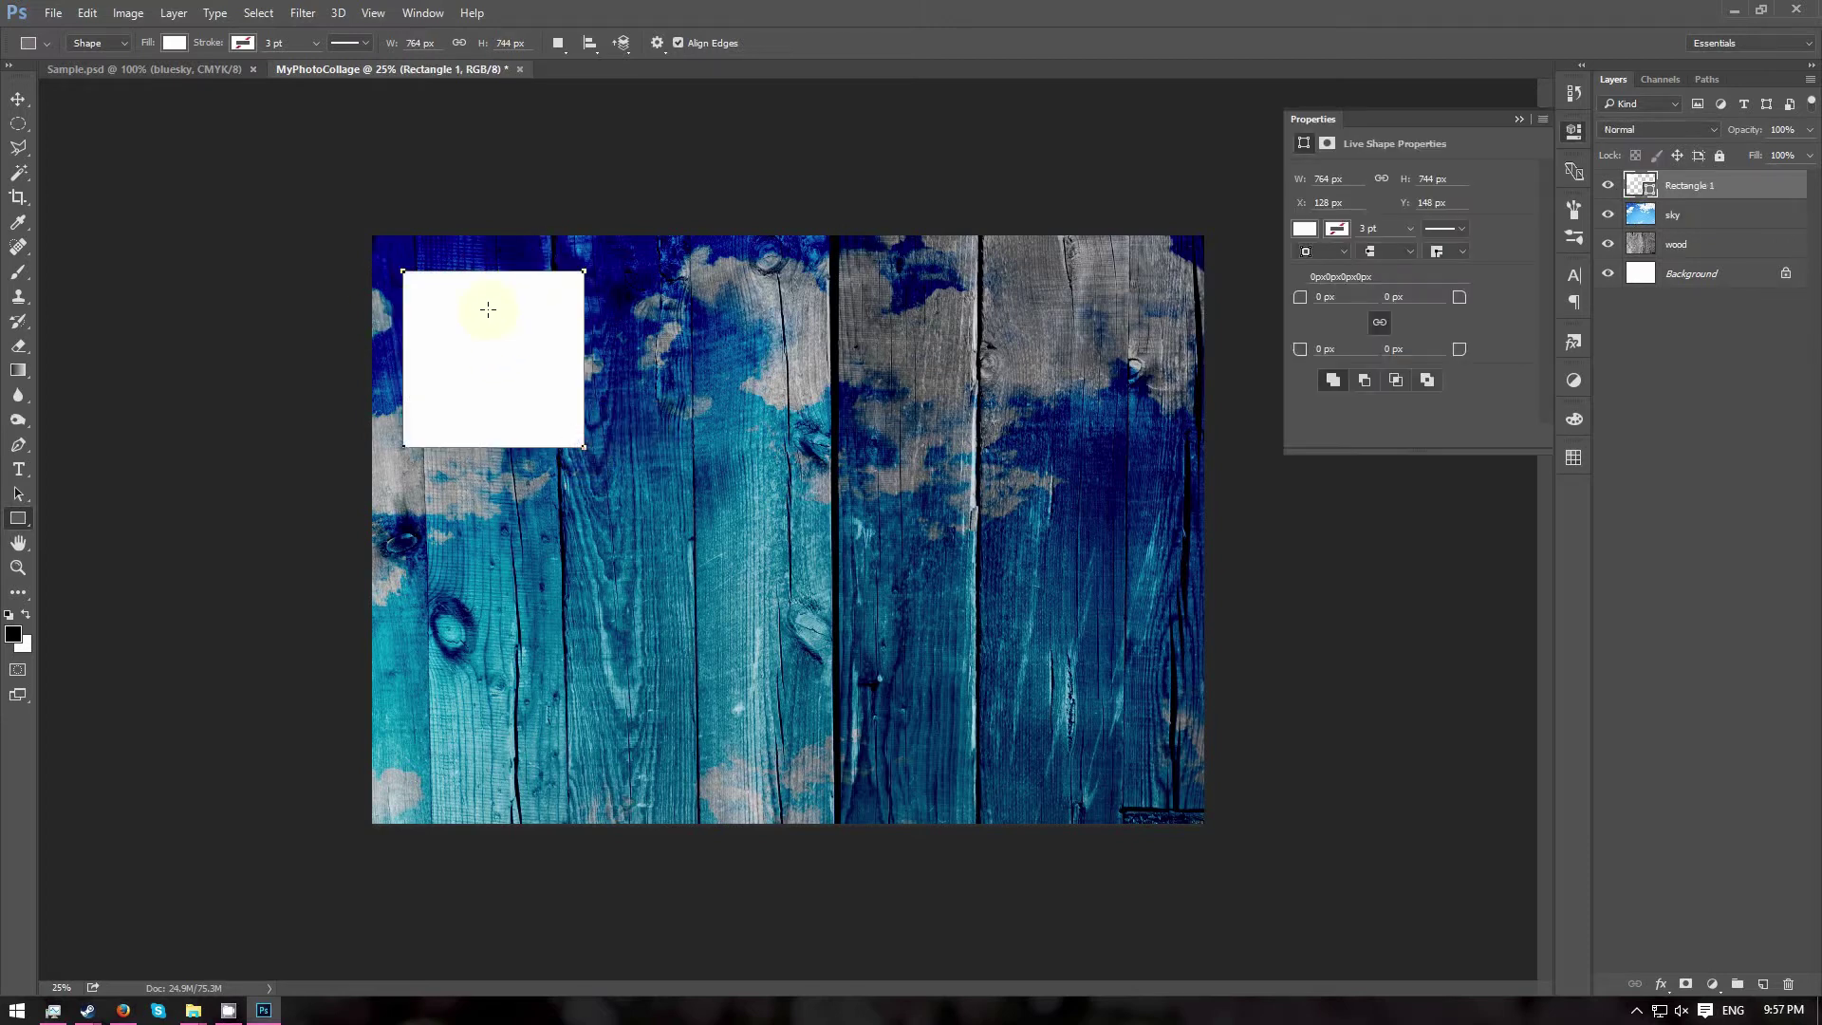
Open lily.JPG and float it in its own window.
click(50, 15)
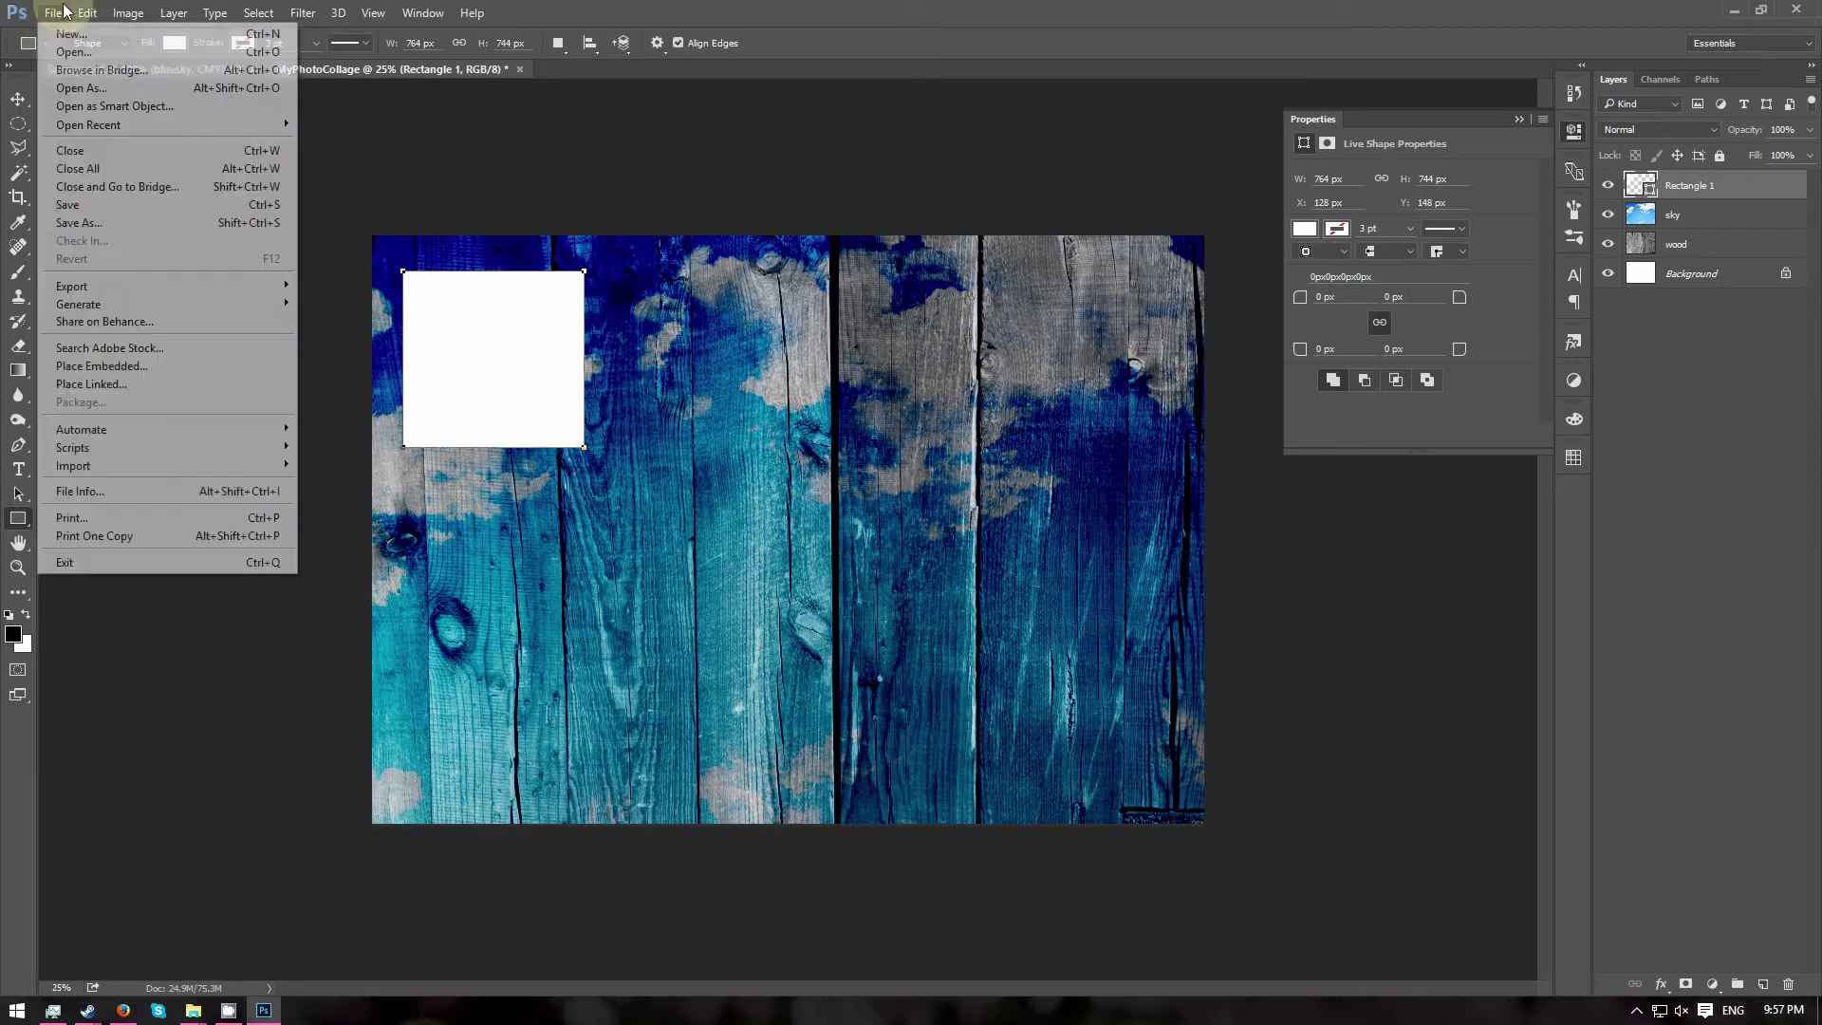
click(98, 54)
click(418, 169)
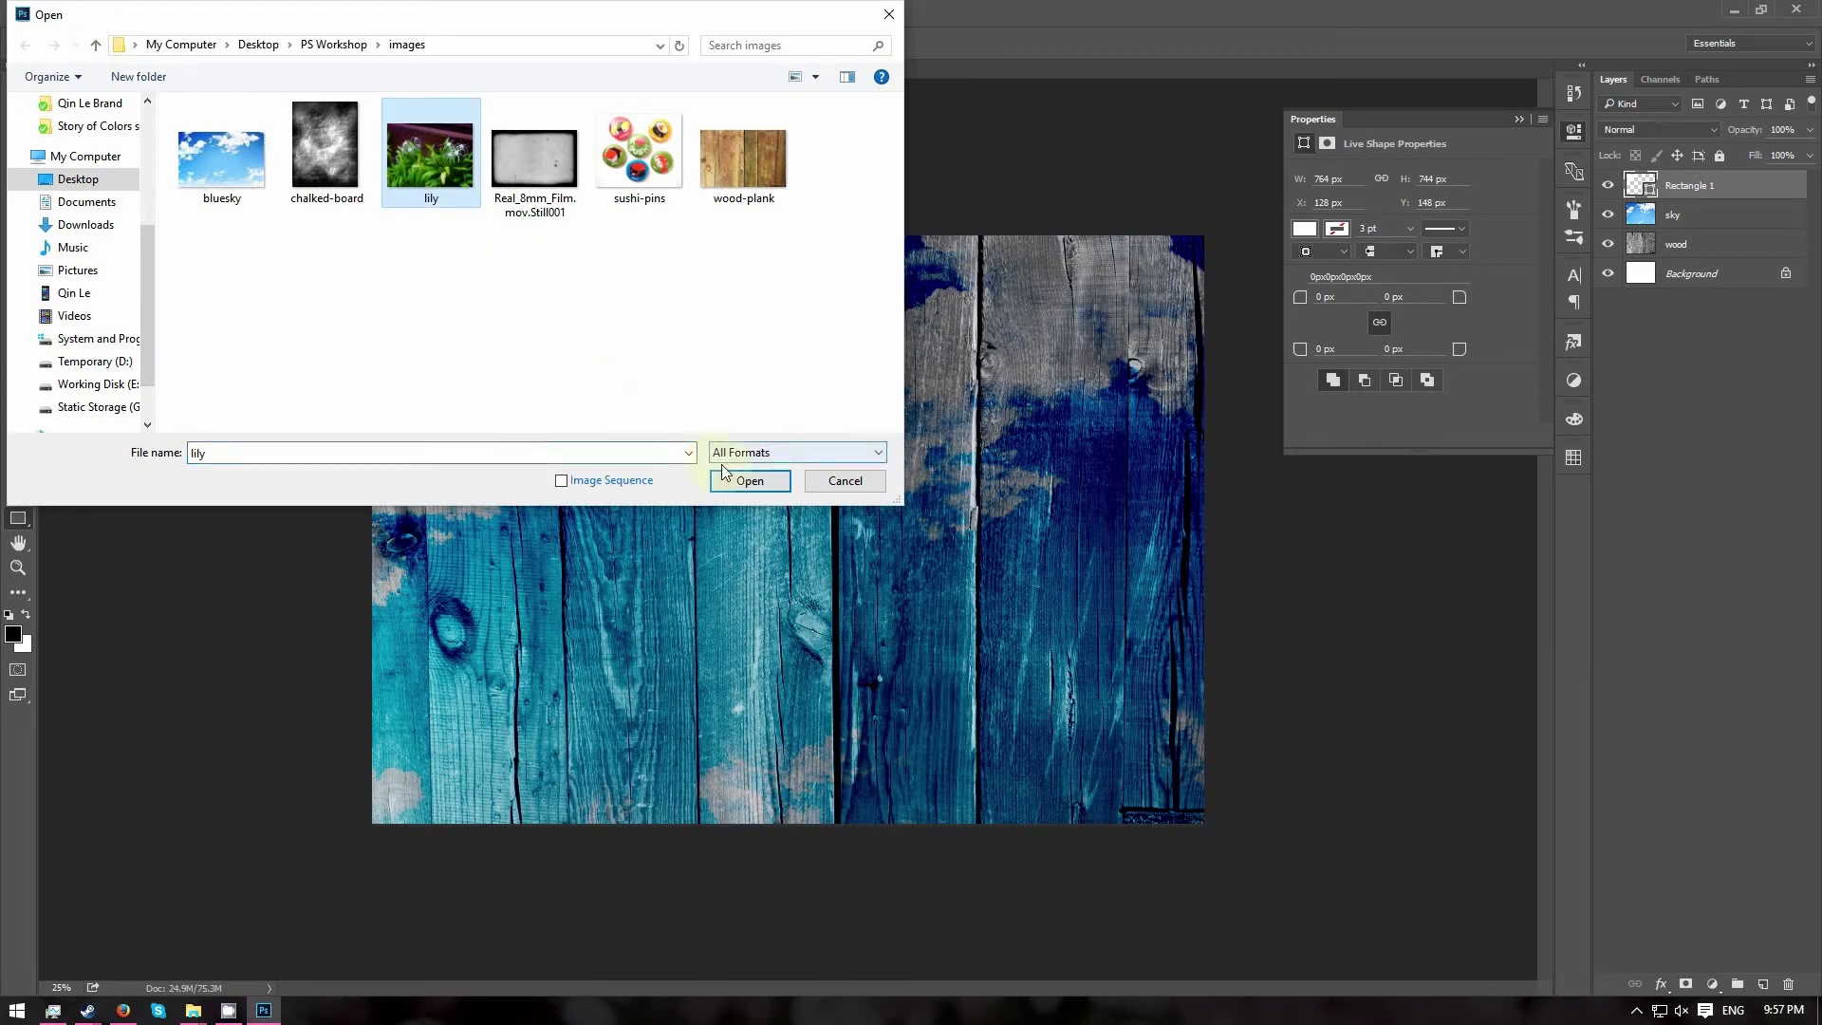
click(750, 480)
drag(565, 76, 913, 238)
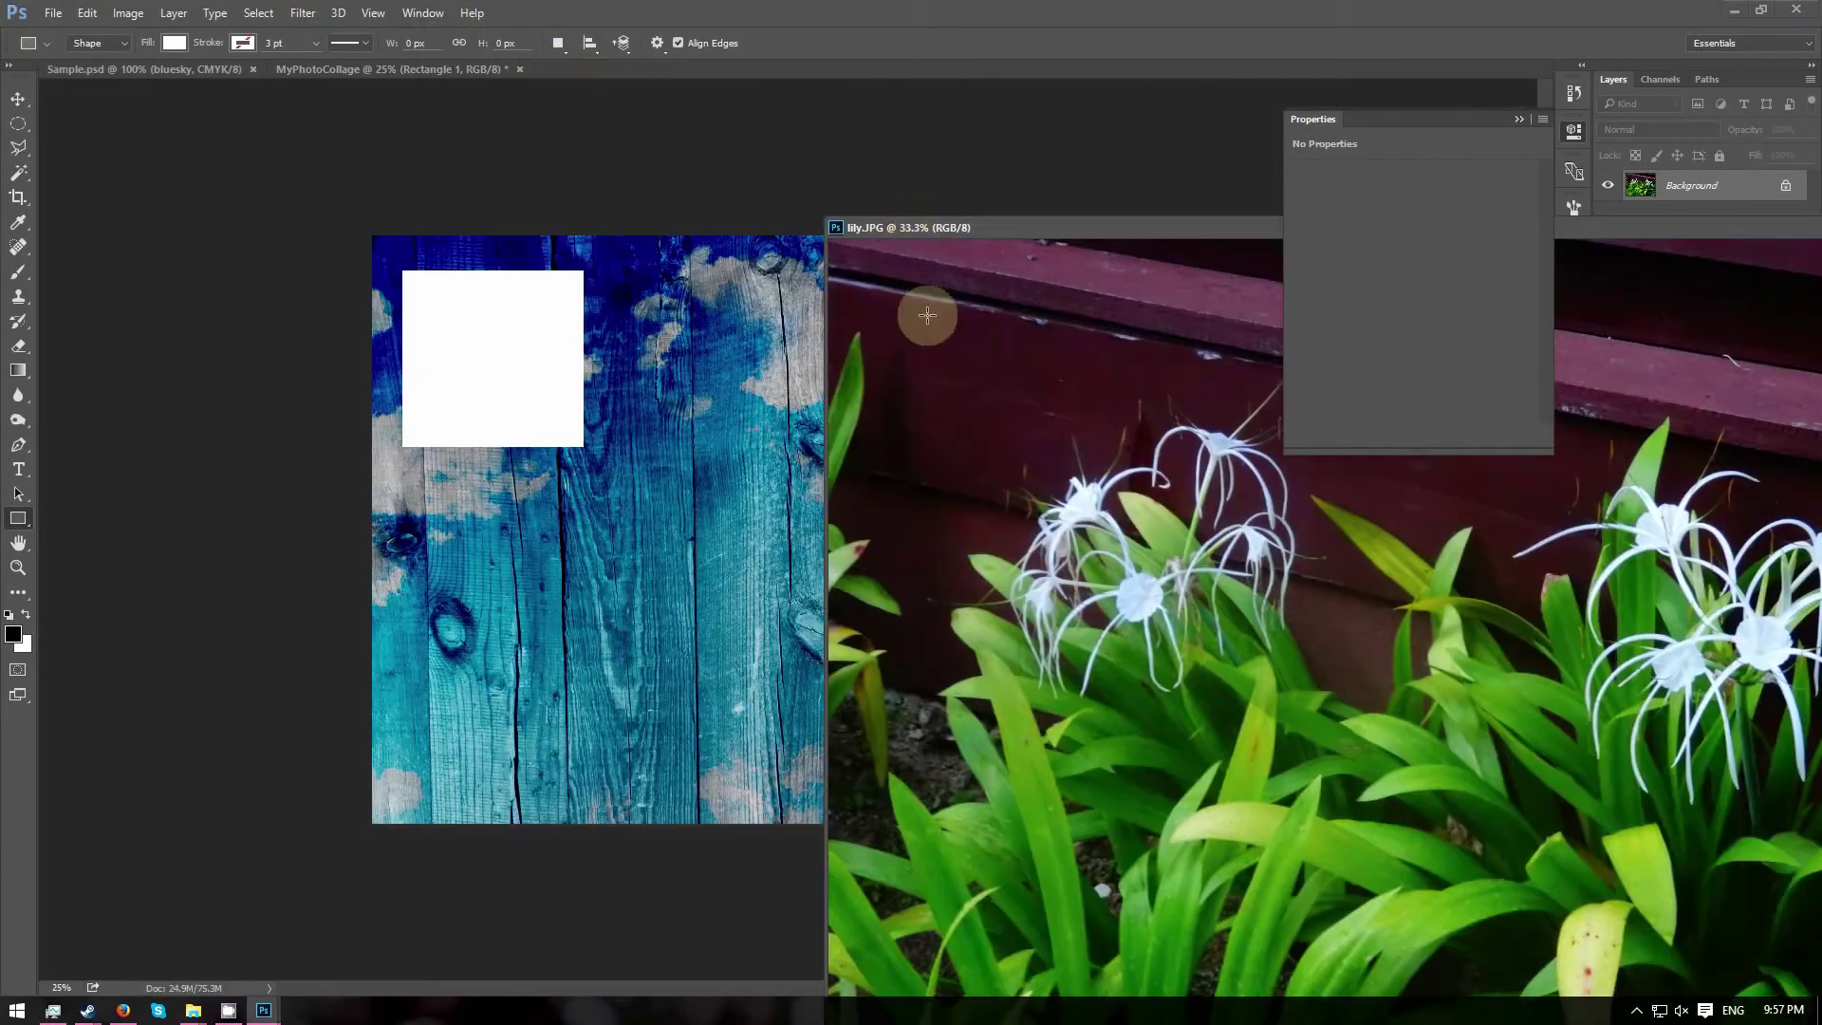
Drag the lily photo into MyPhotoCollage as a new layer, close lily.JPG, and position it.
click(19, 100)
drag(1144, 432, 624, 370)
drag(1162, 228, 244, 162)
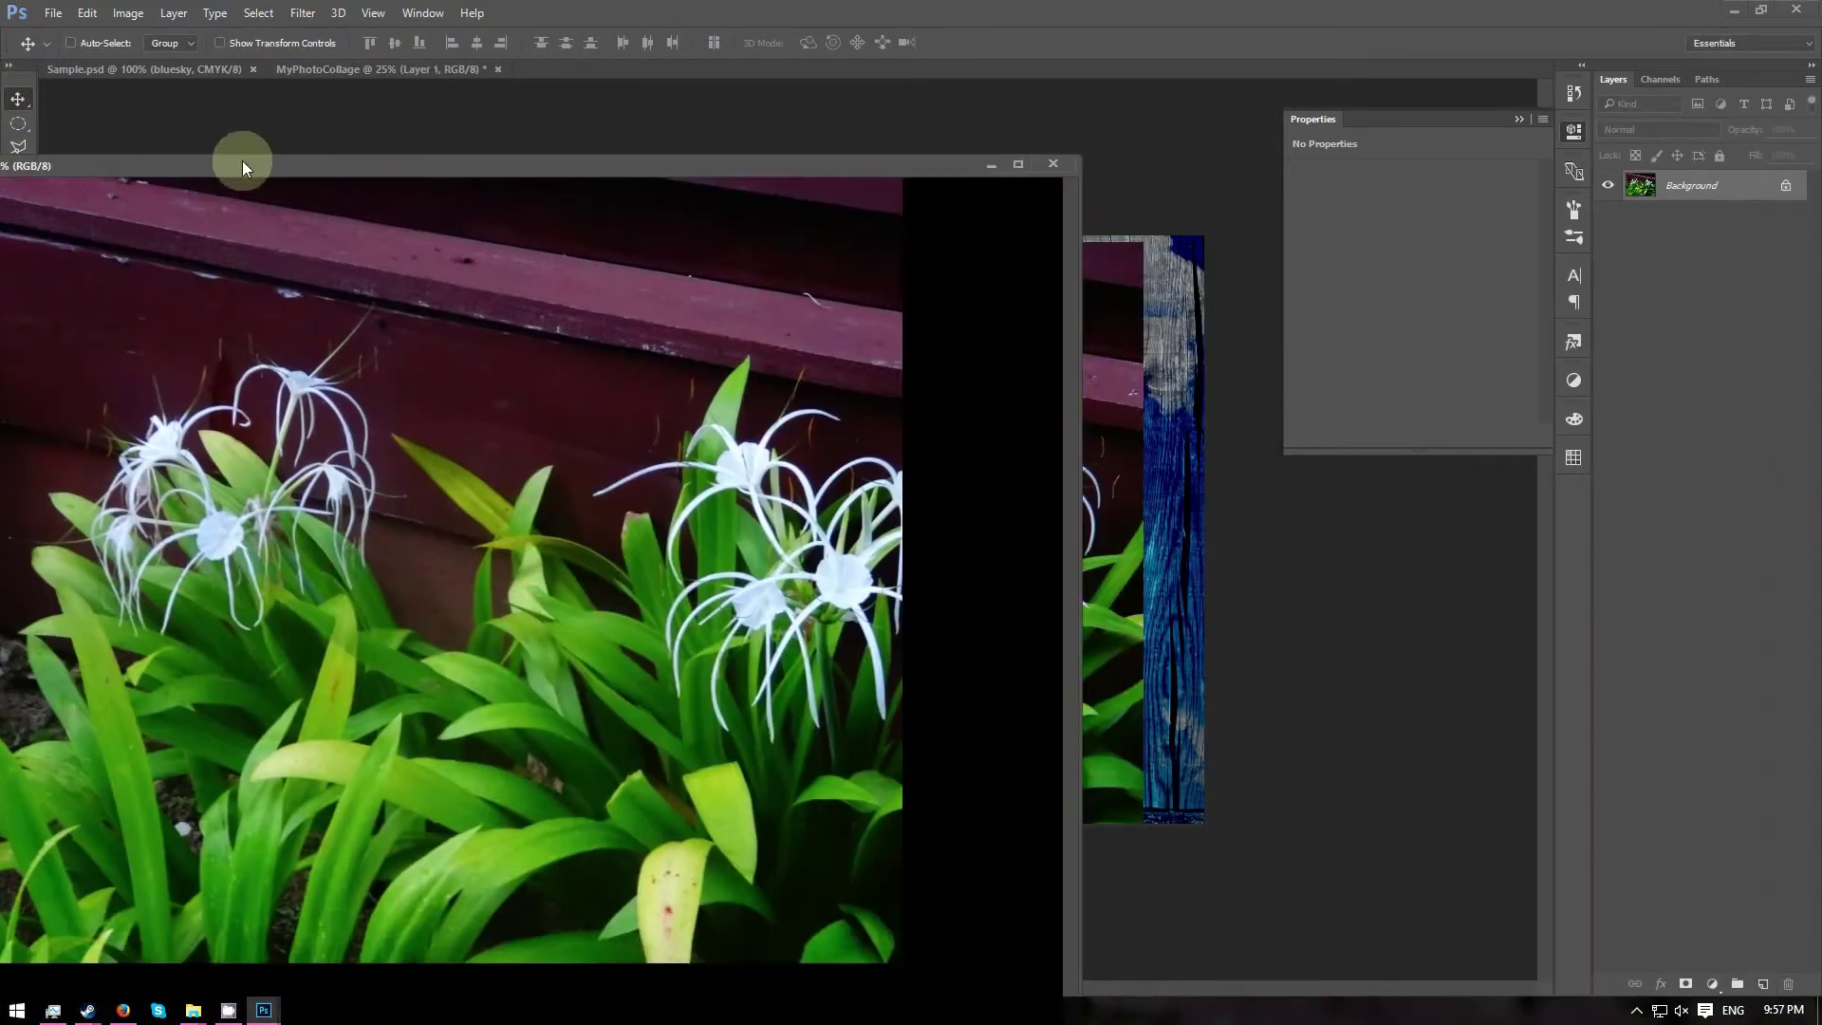
click(1056, 162)
drag(648, 431, 721, 422)
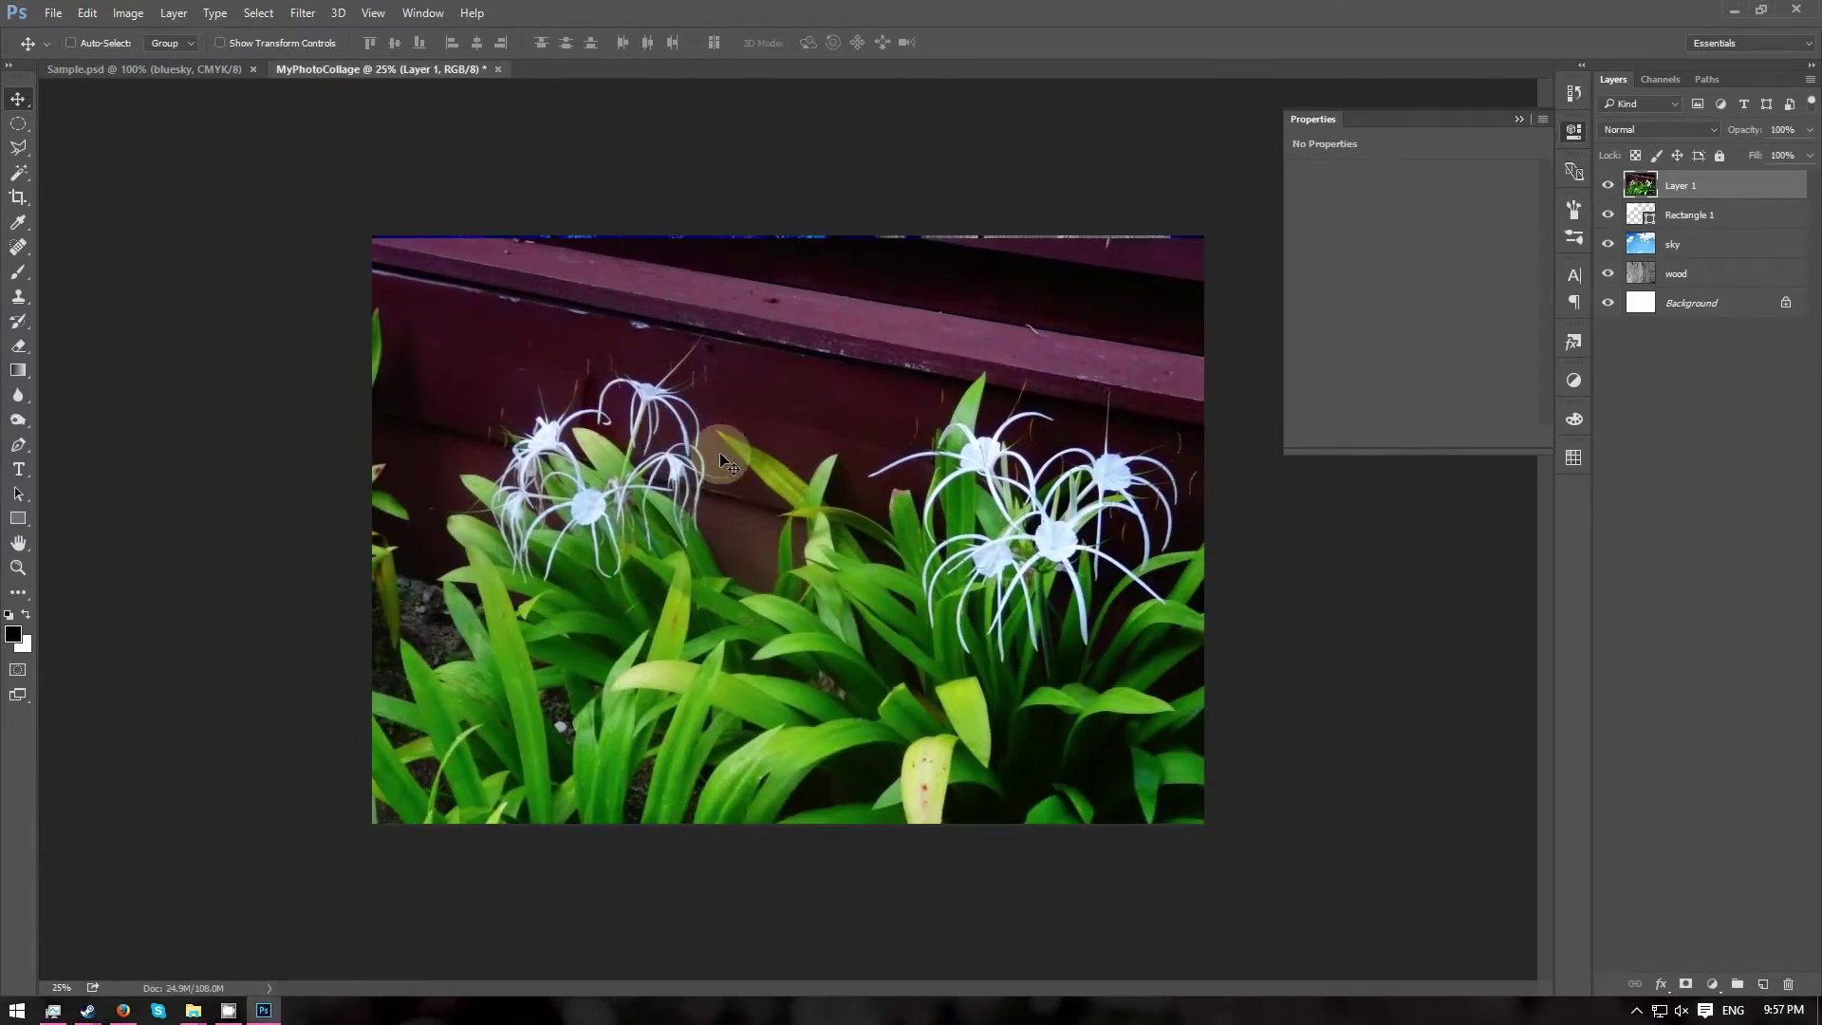
Scale the lily photo to about 19.5% and fit it inside the top of the white frame.
key(ctrl+t)
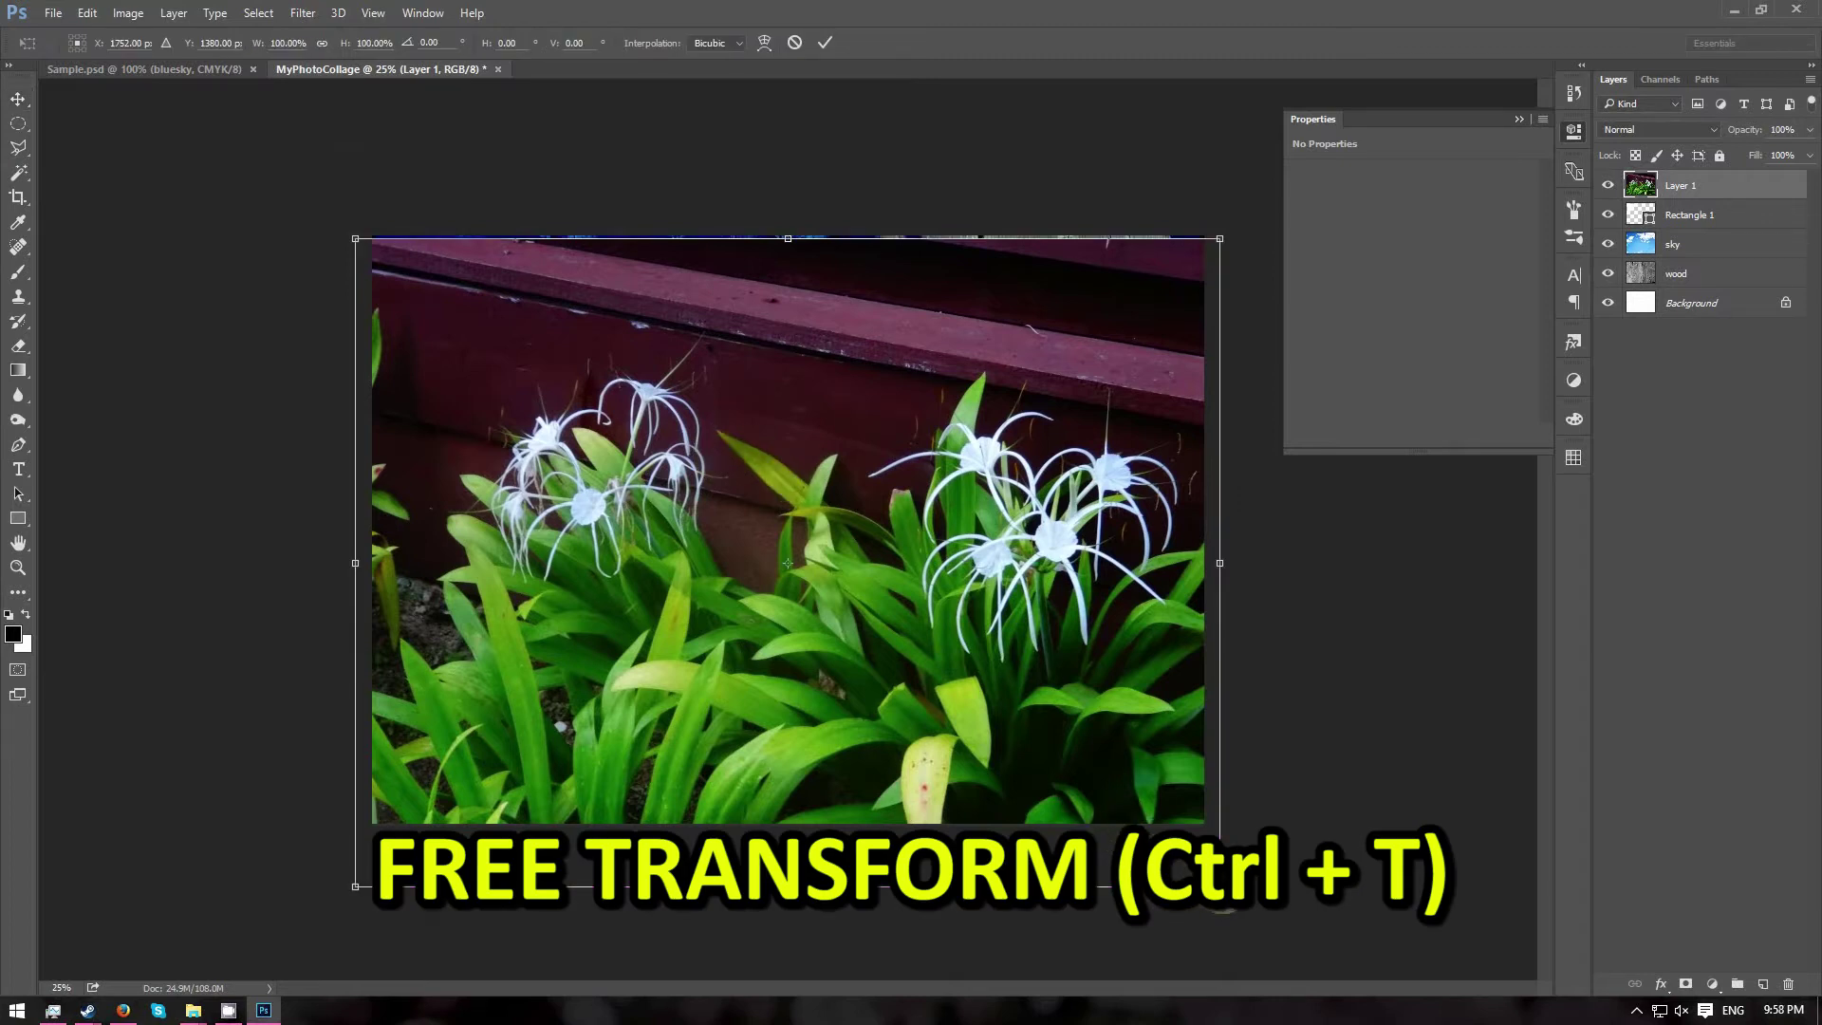
drag(1220, 887, 548, 379)
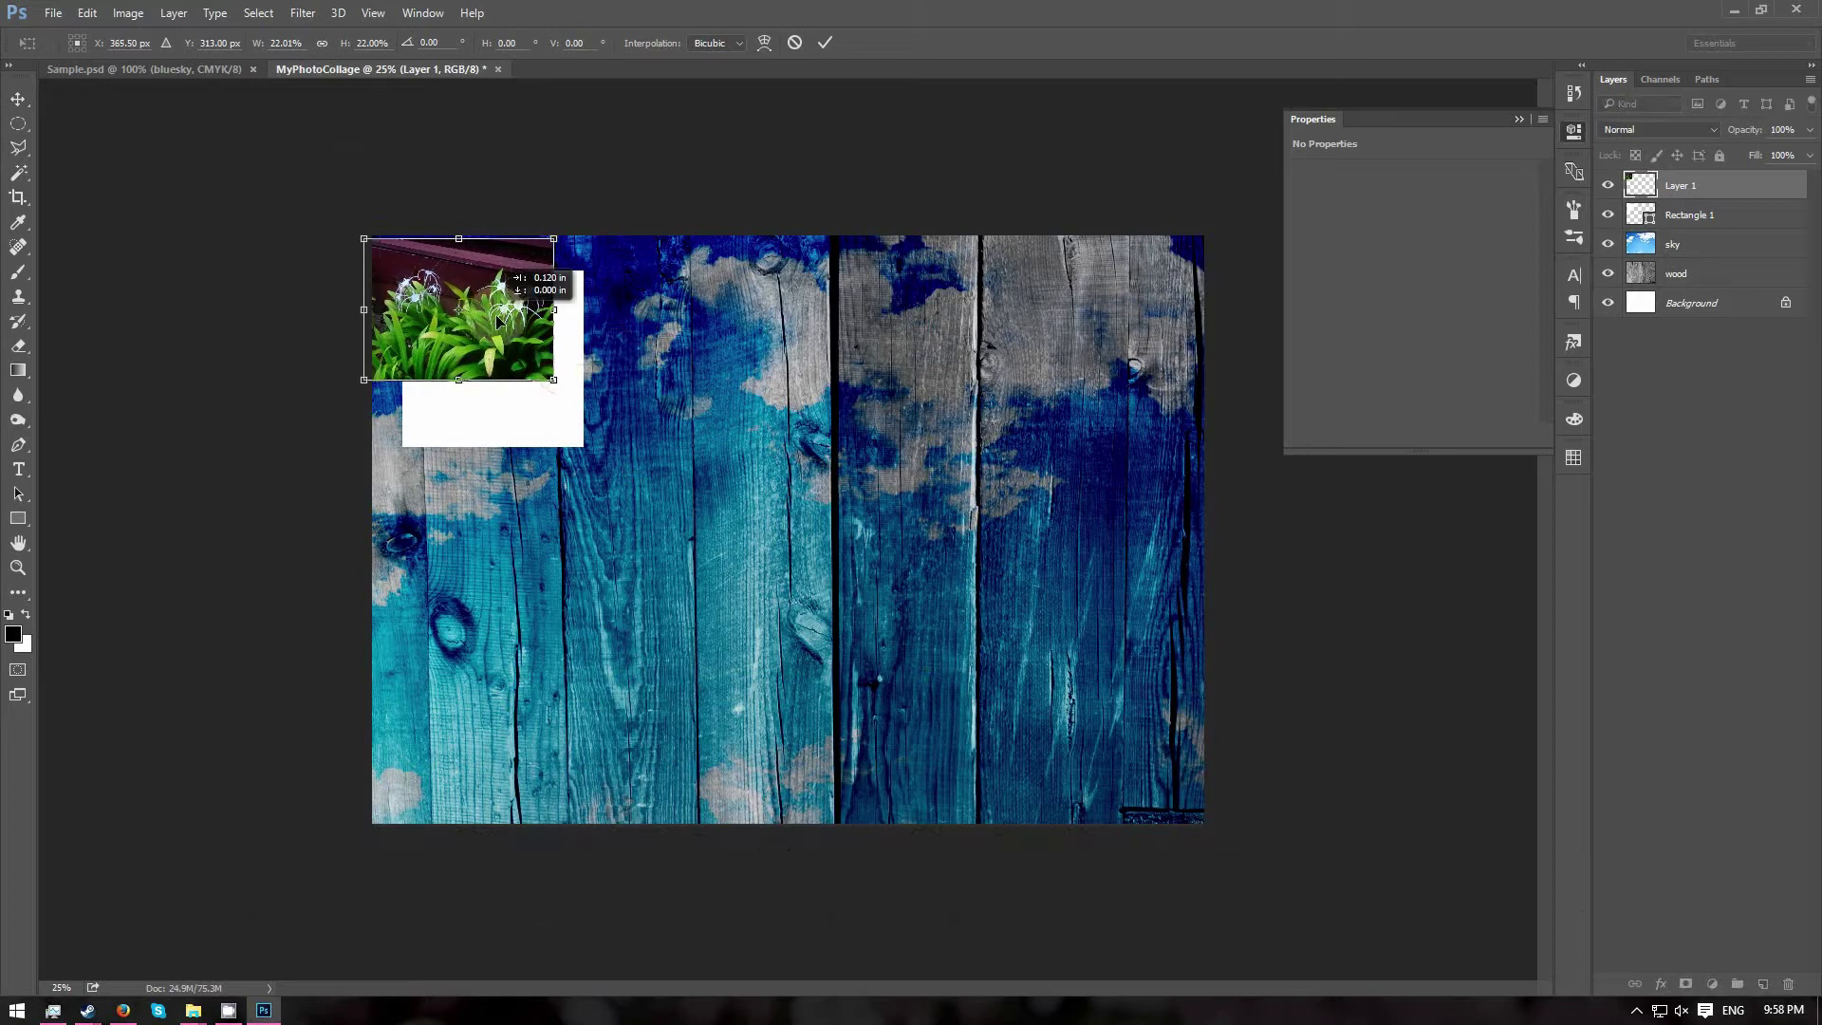
drag(525, 332, 533, 354)
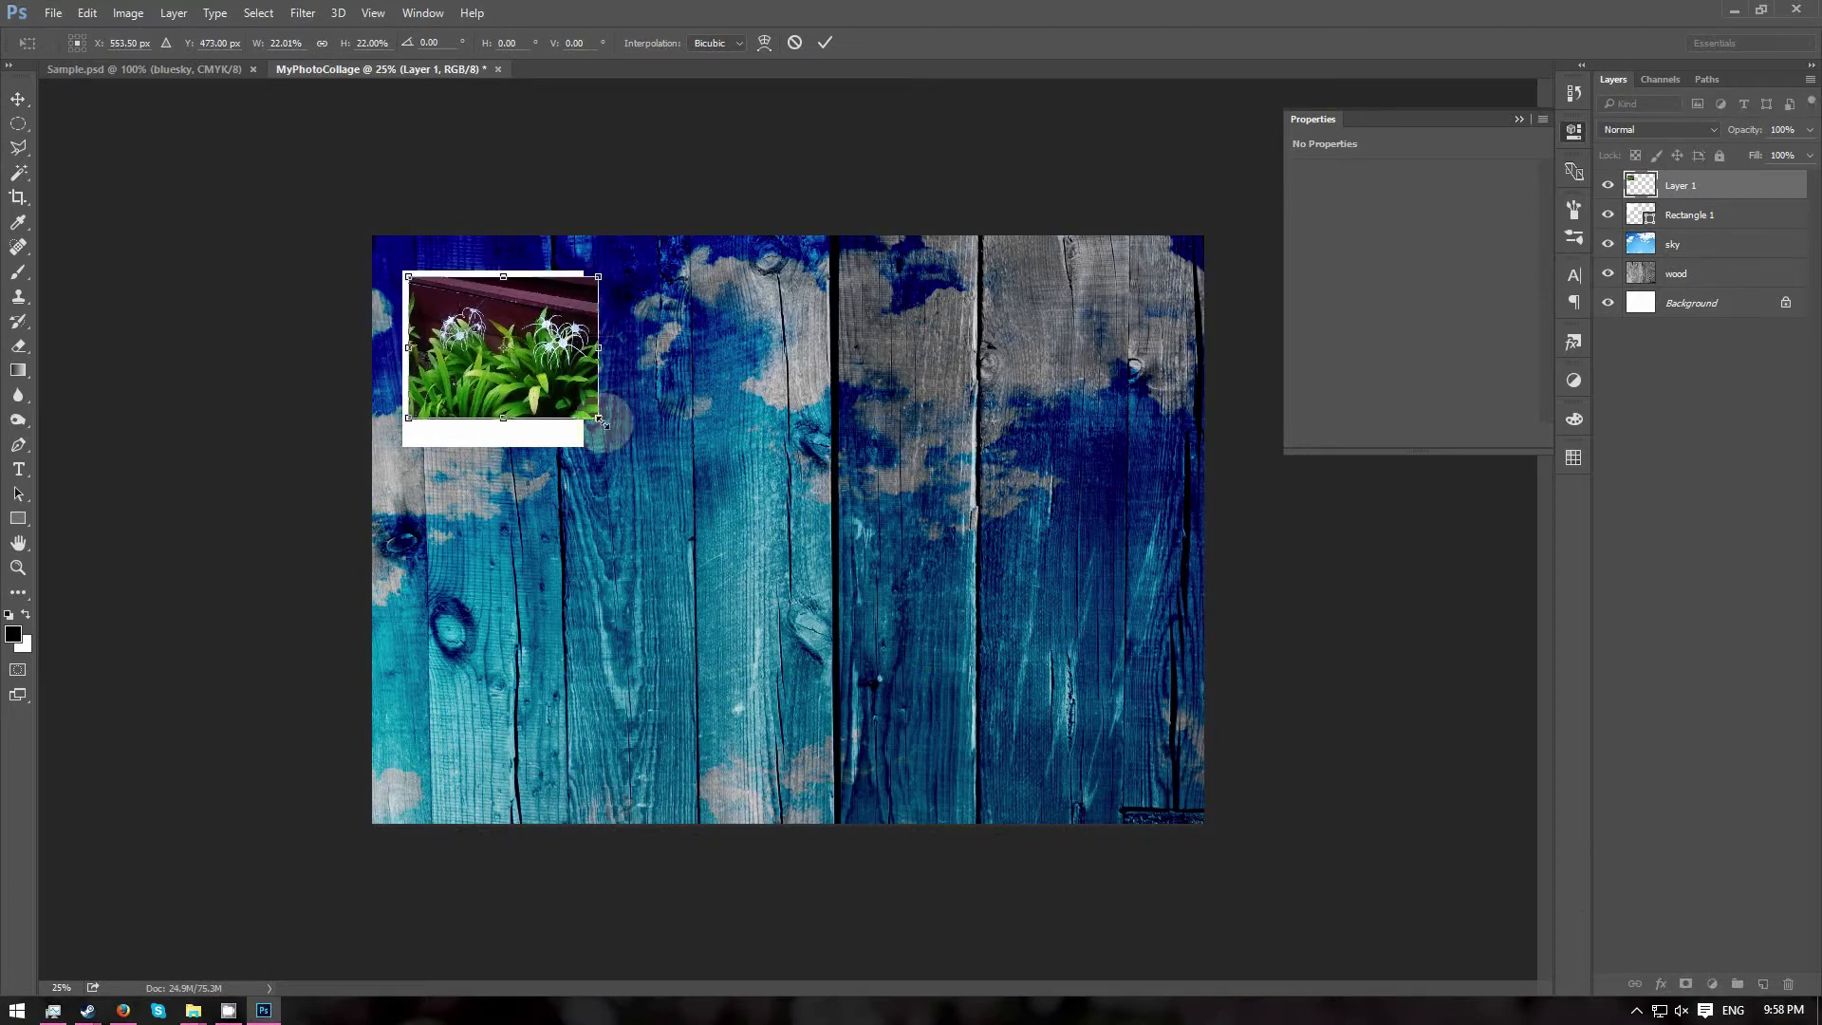
drag(600, 421, 577, 408)
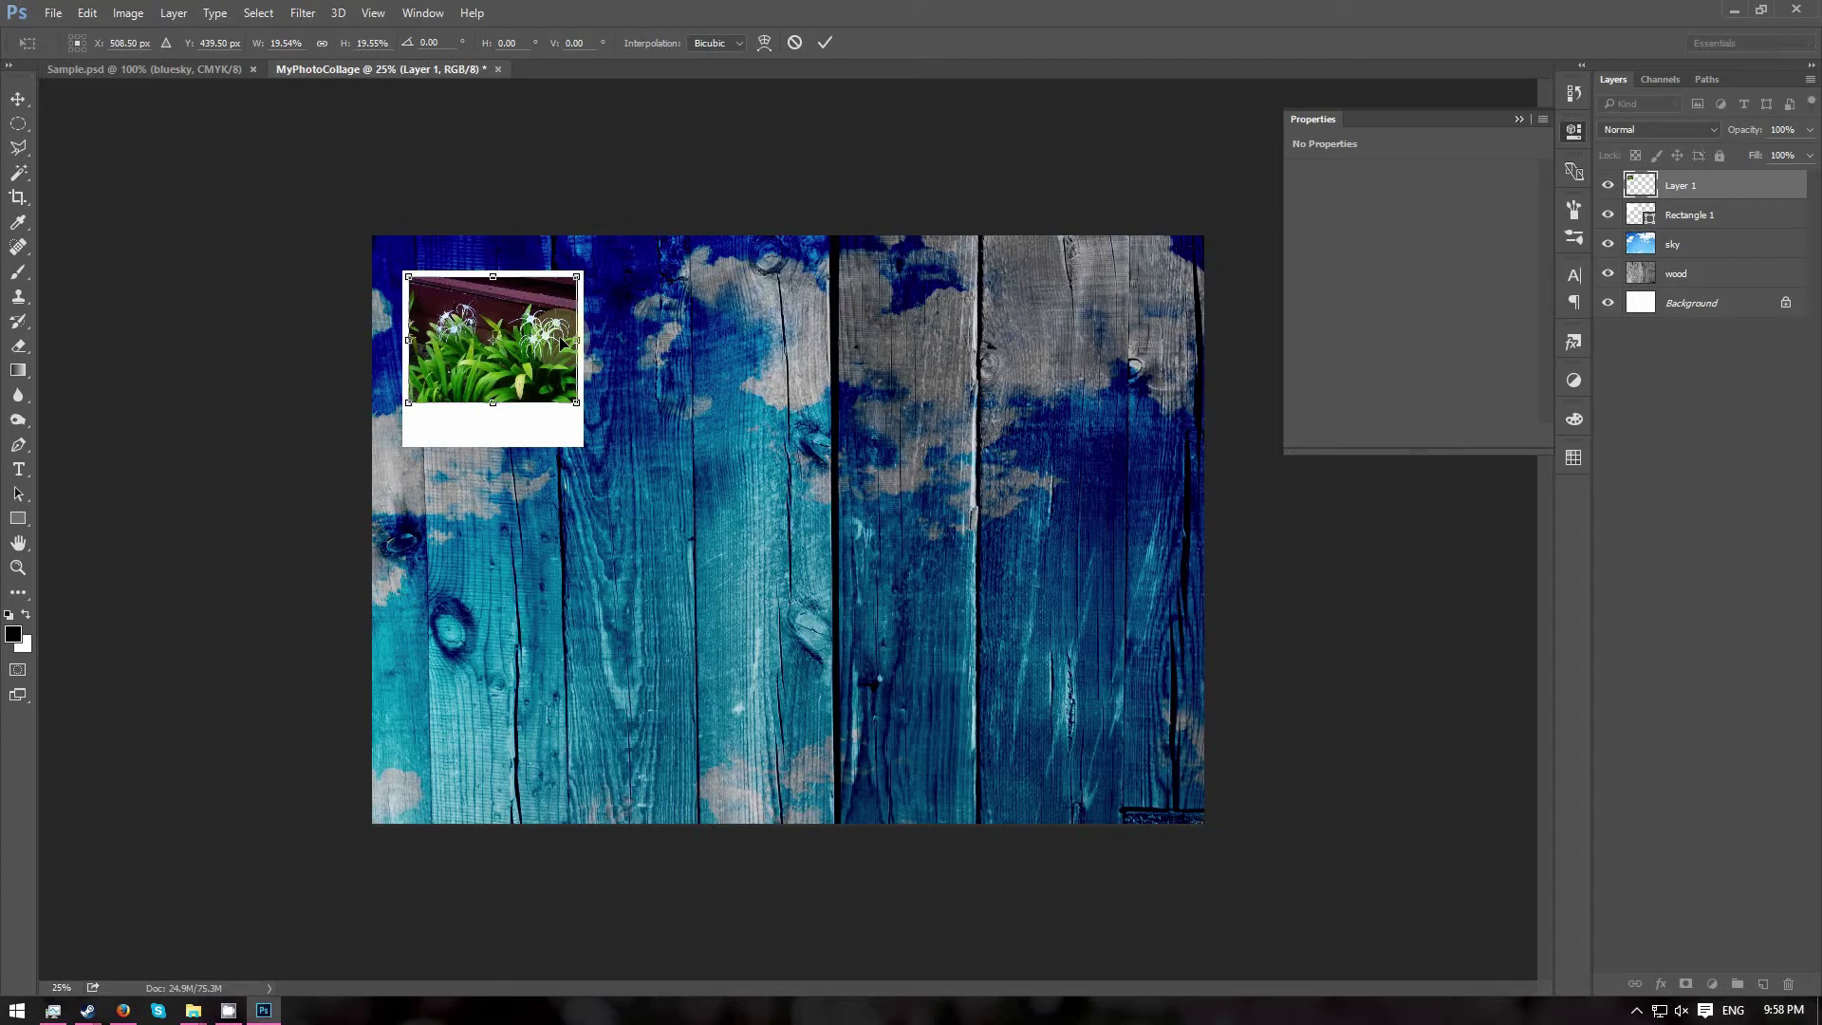
key(Return)
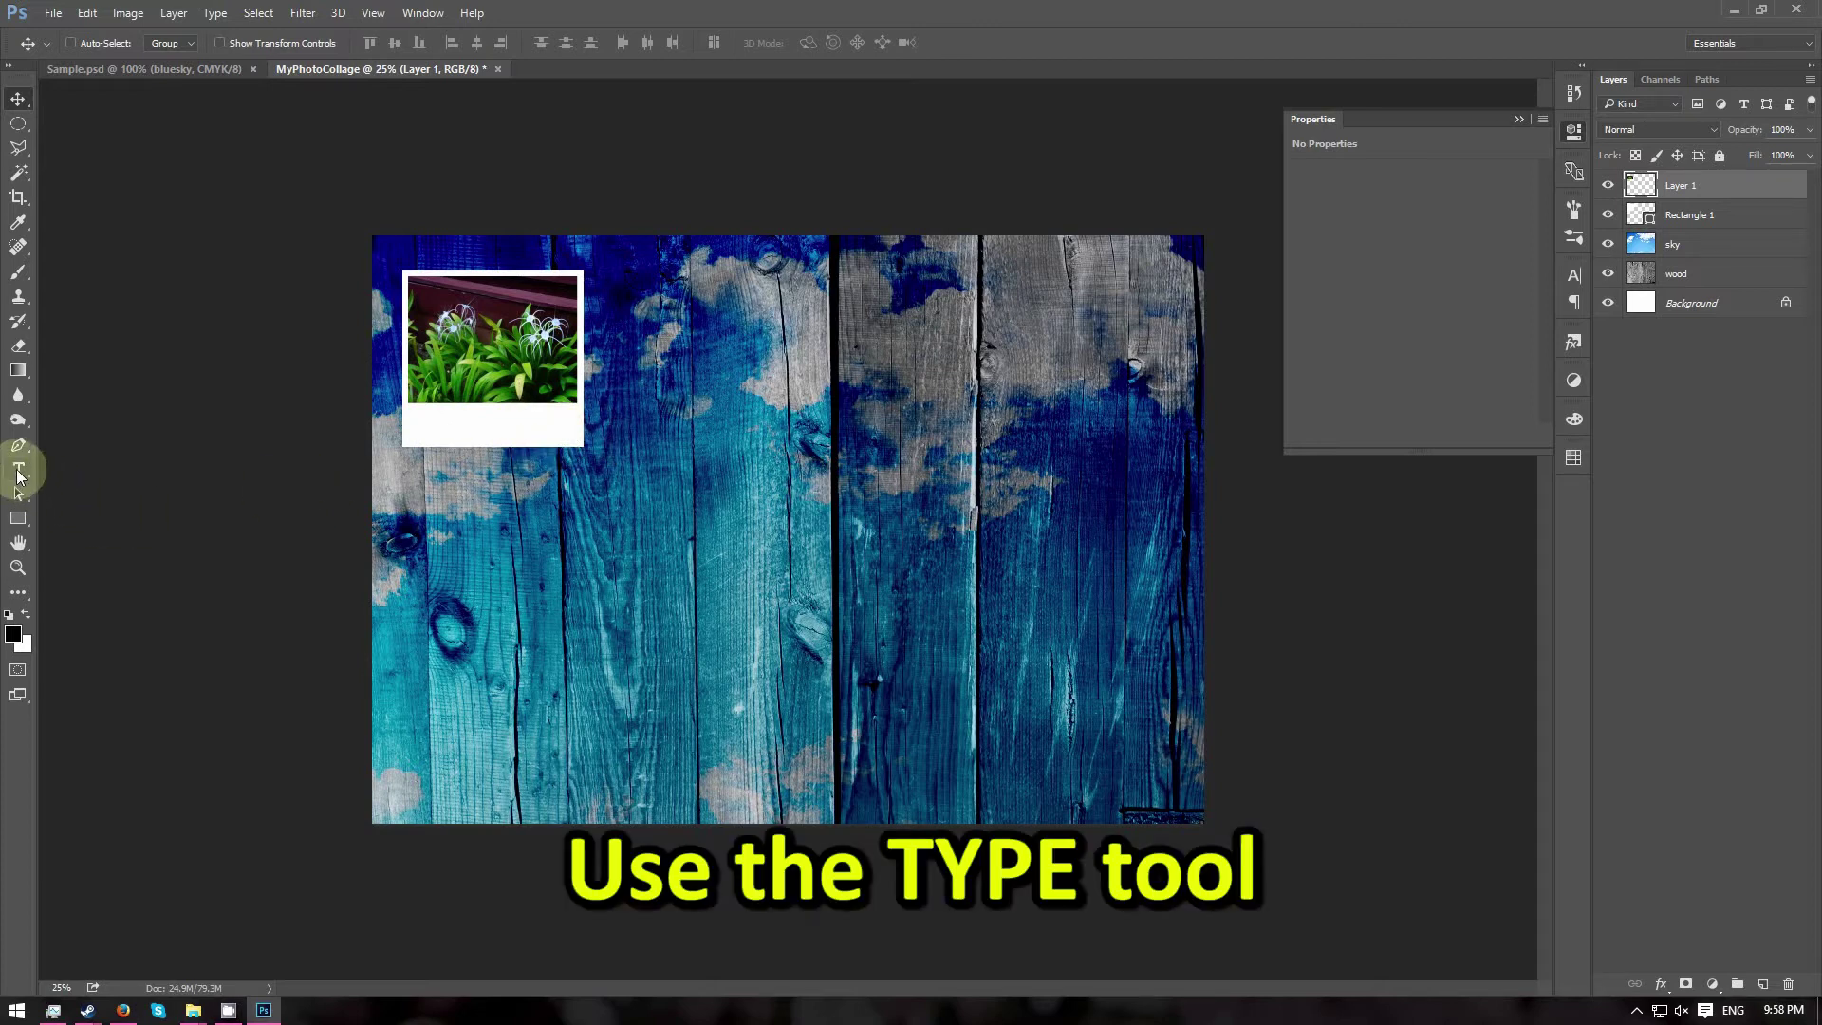
Add the caption 'this is a lily' in 24 pt Monotype Corsiva in the frame's bottom border.
click(18, 472)
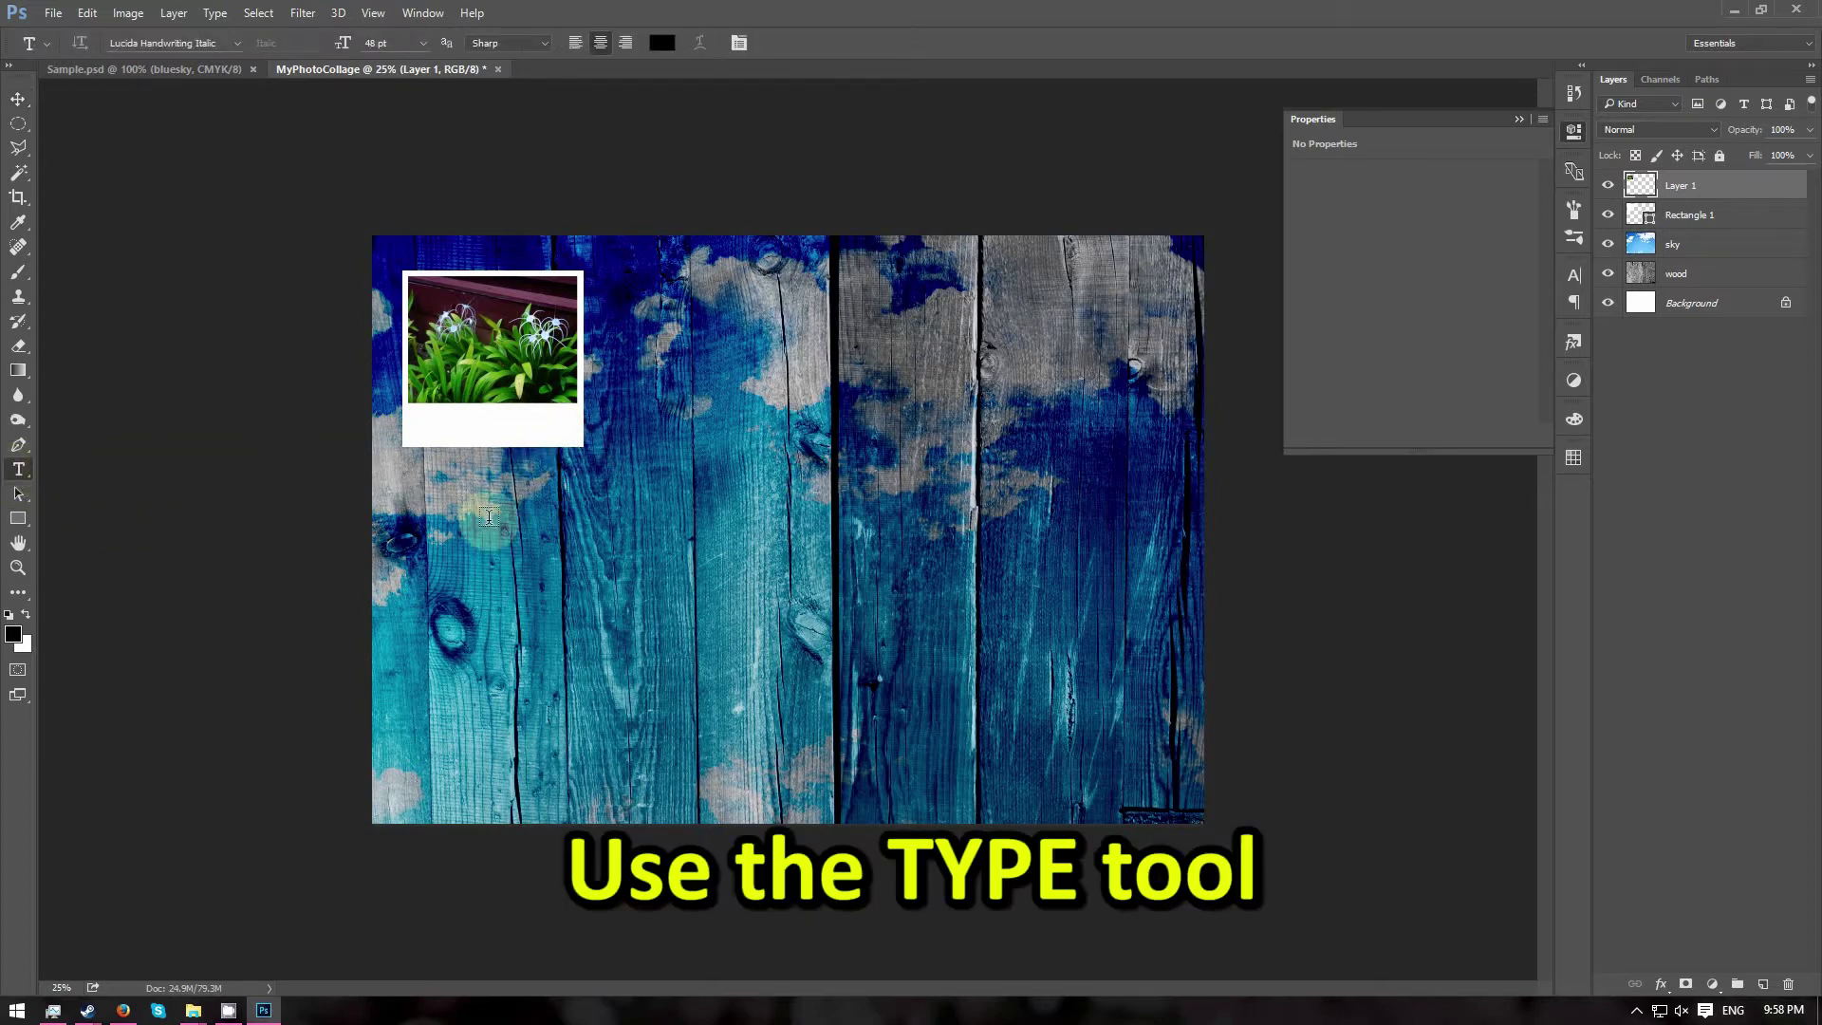
click(488, 429)
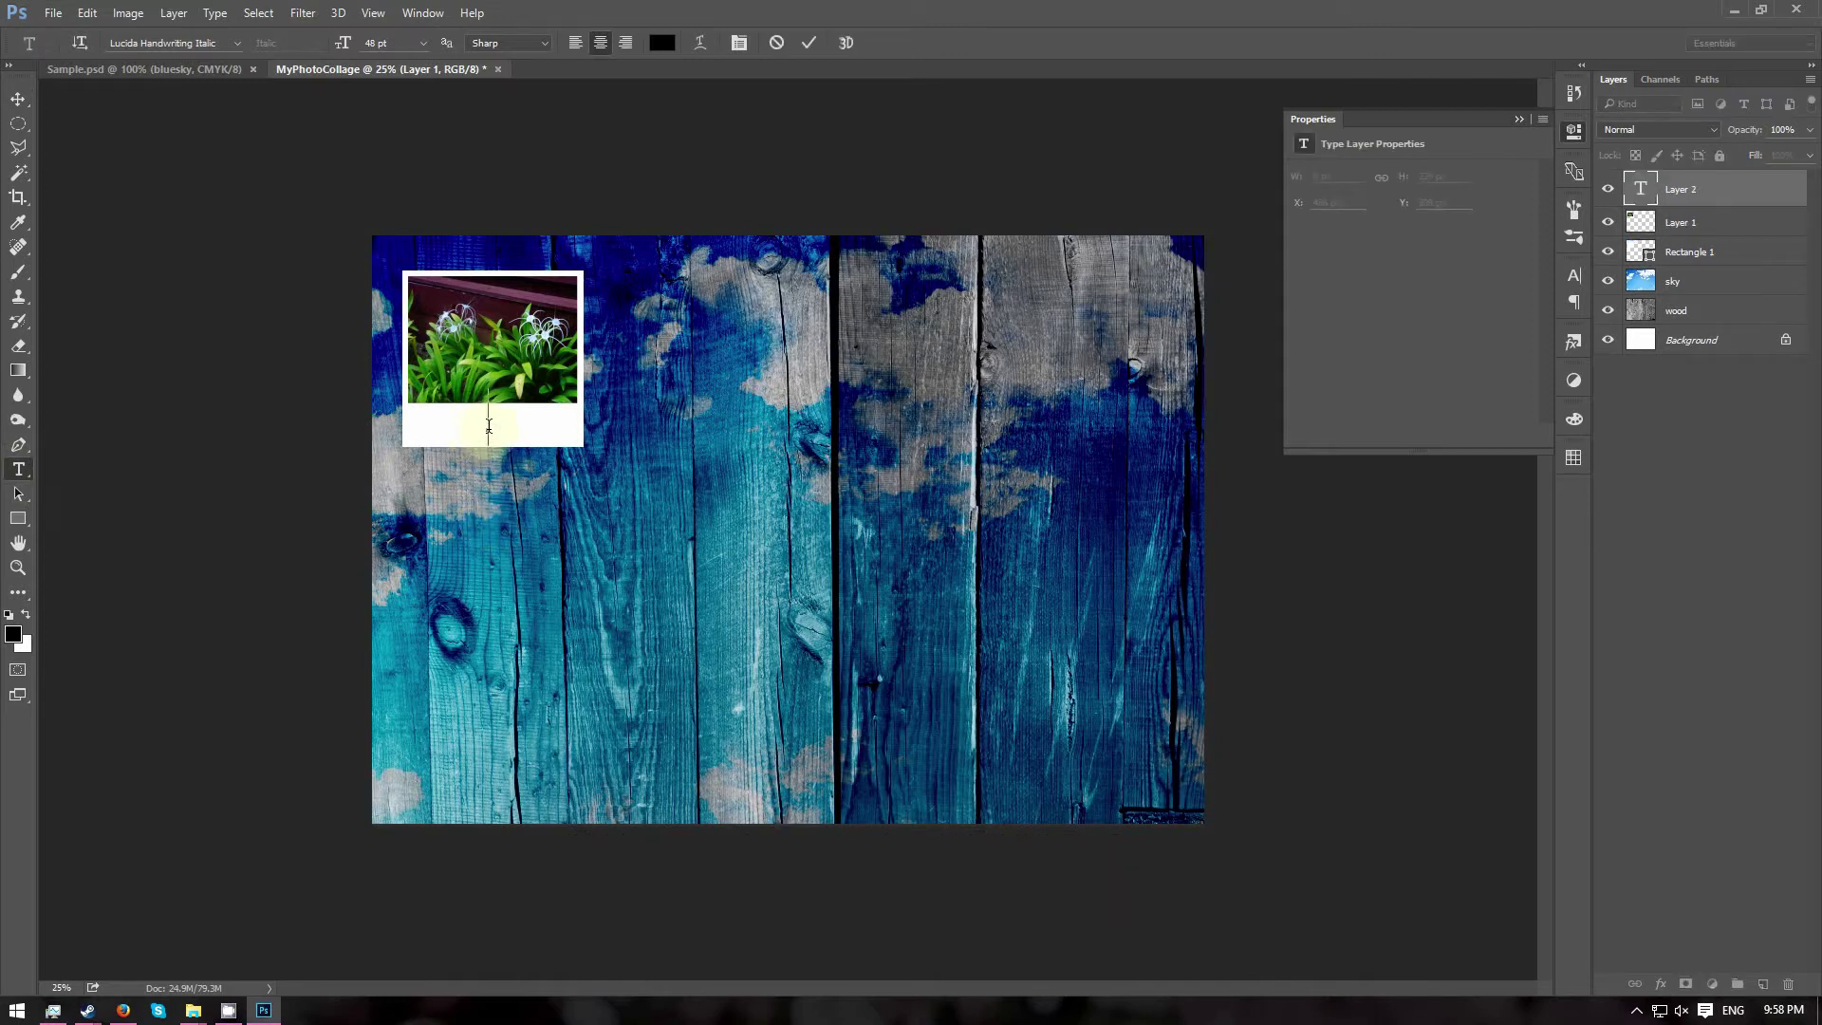
text(this)
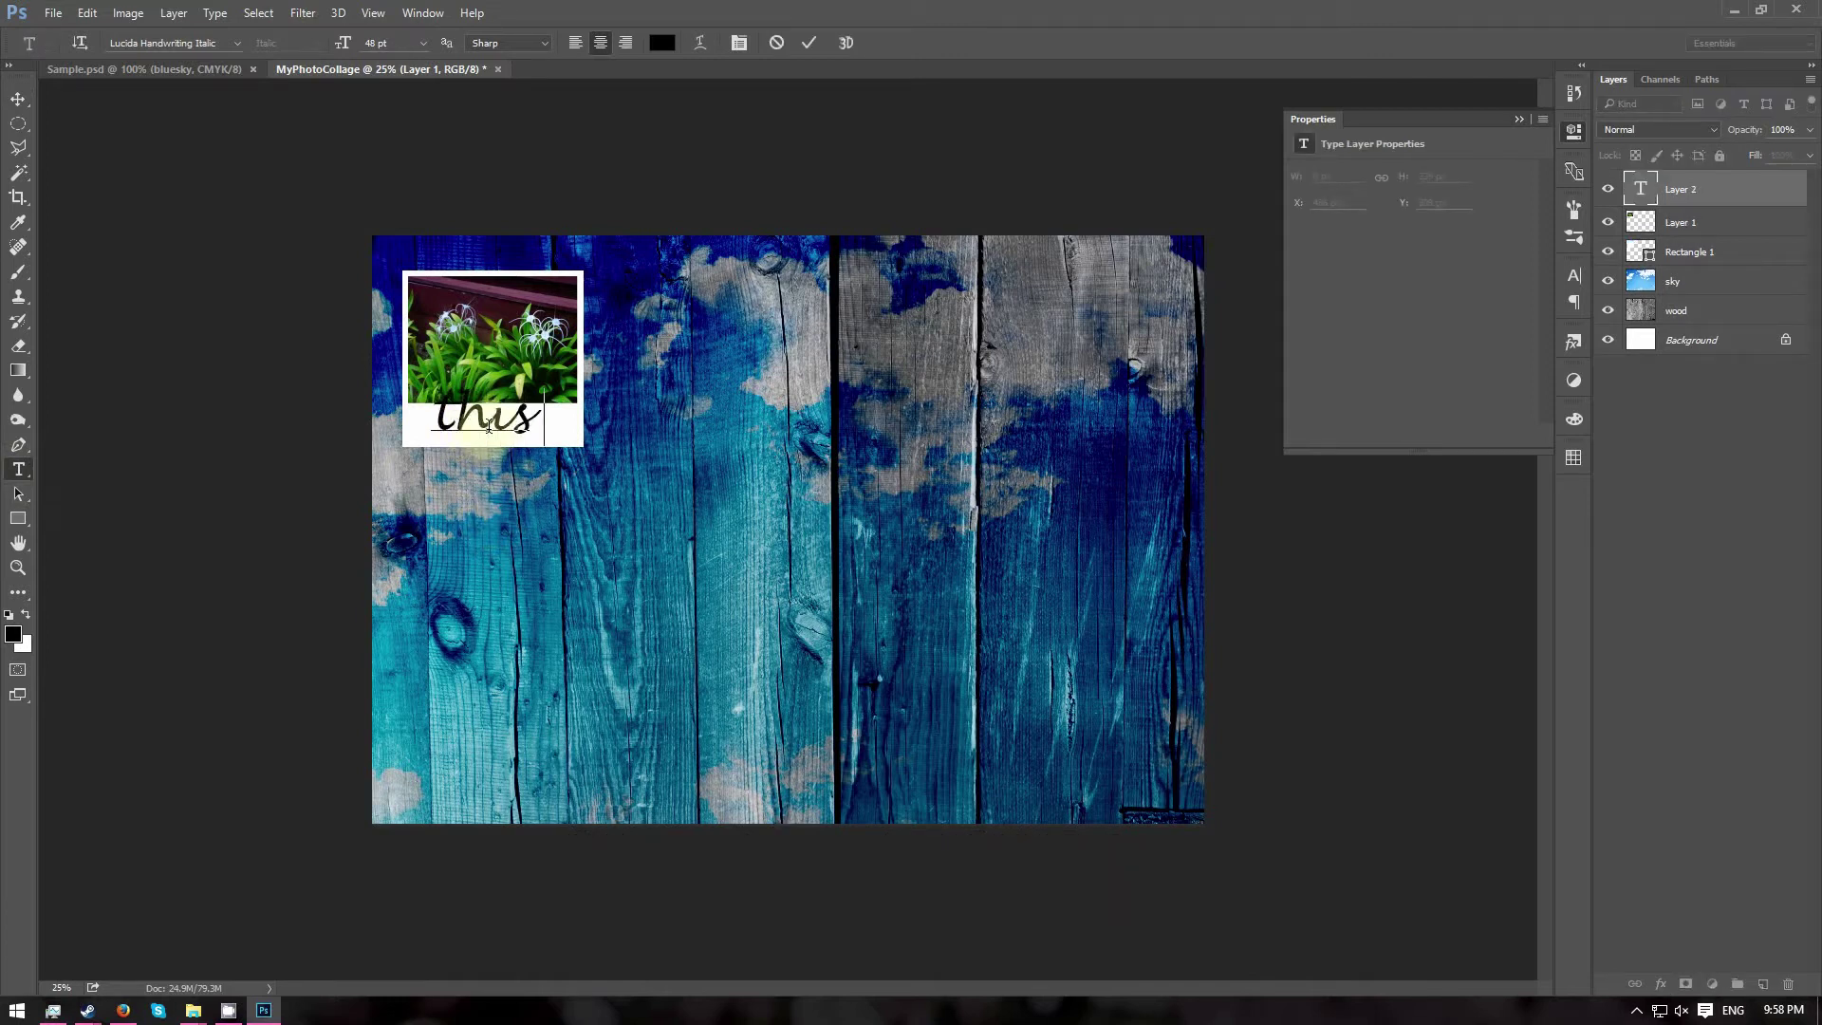
text( is a lily)
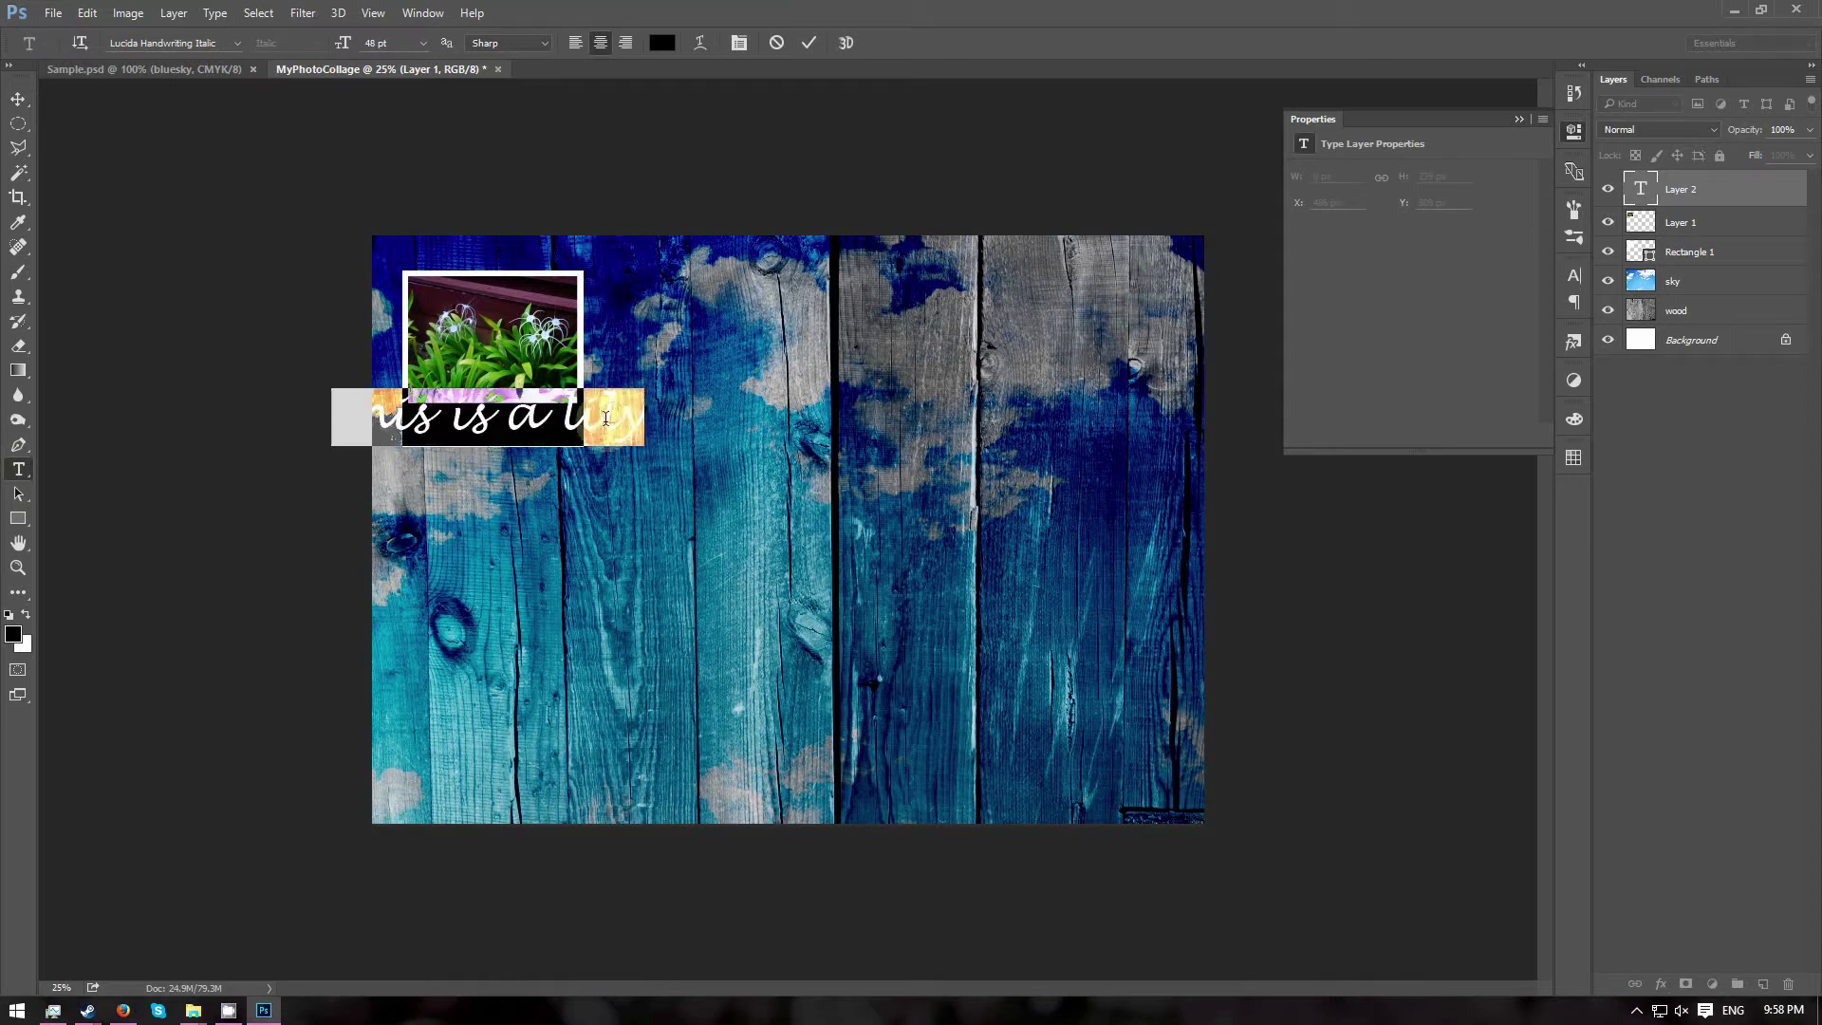
key(ctrl+a)
click(234, 42)
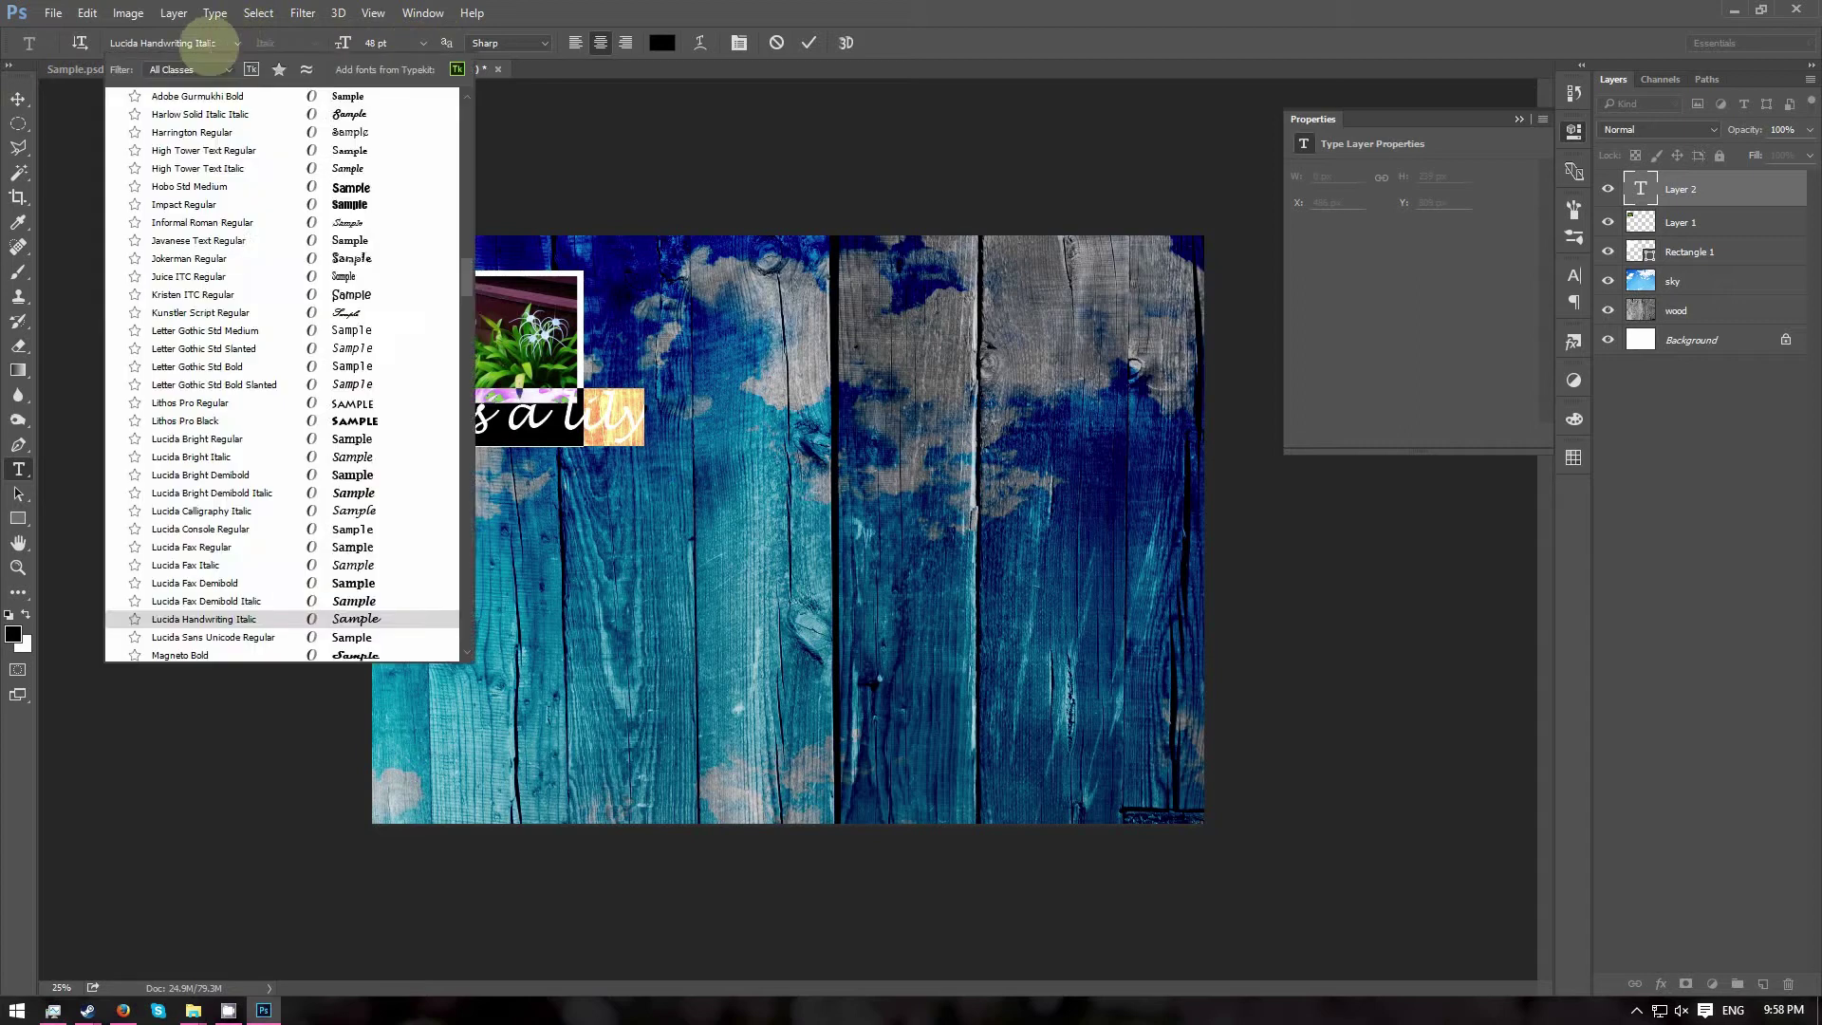
scroll(244, 437, up, 10)
click(244, 416)
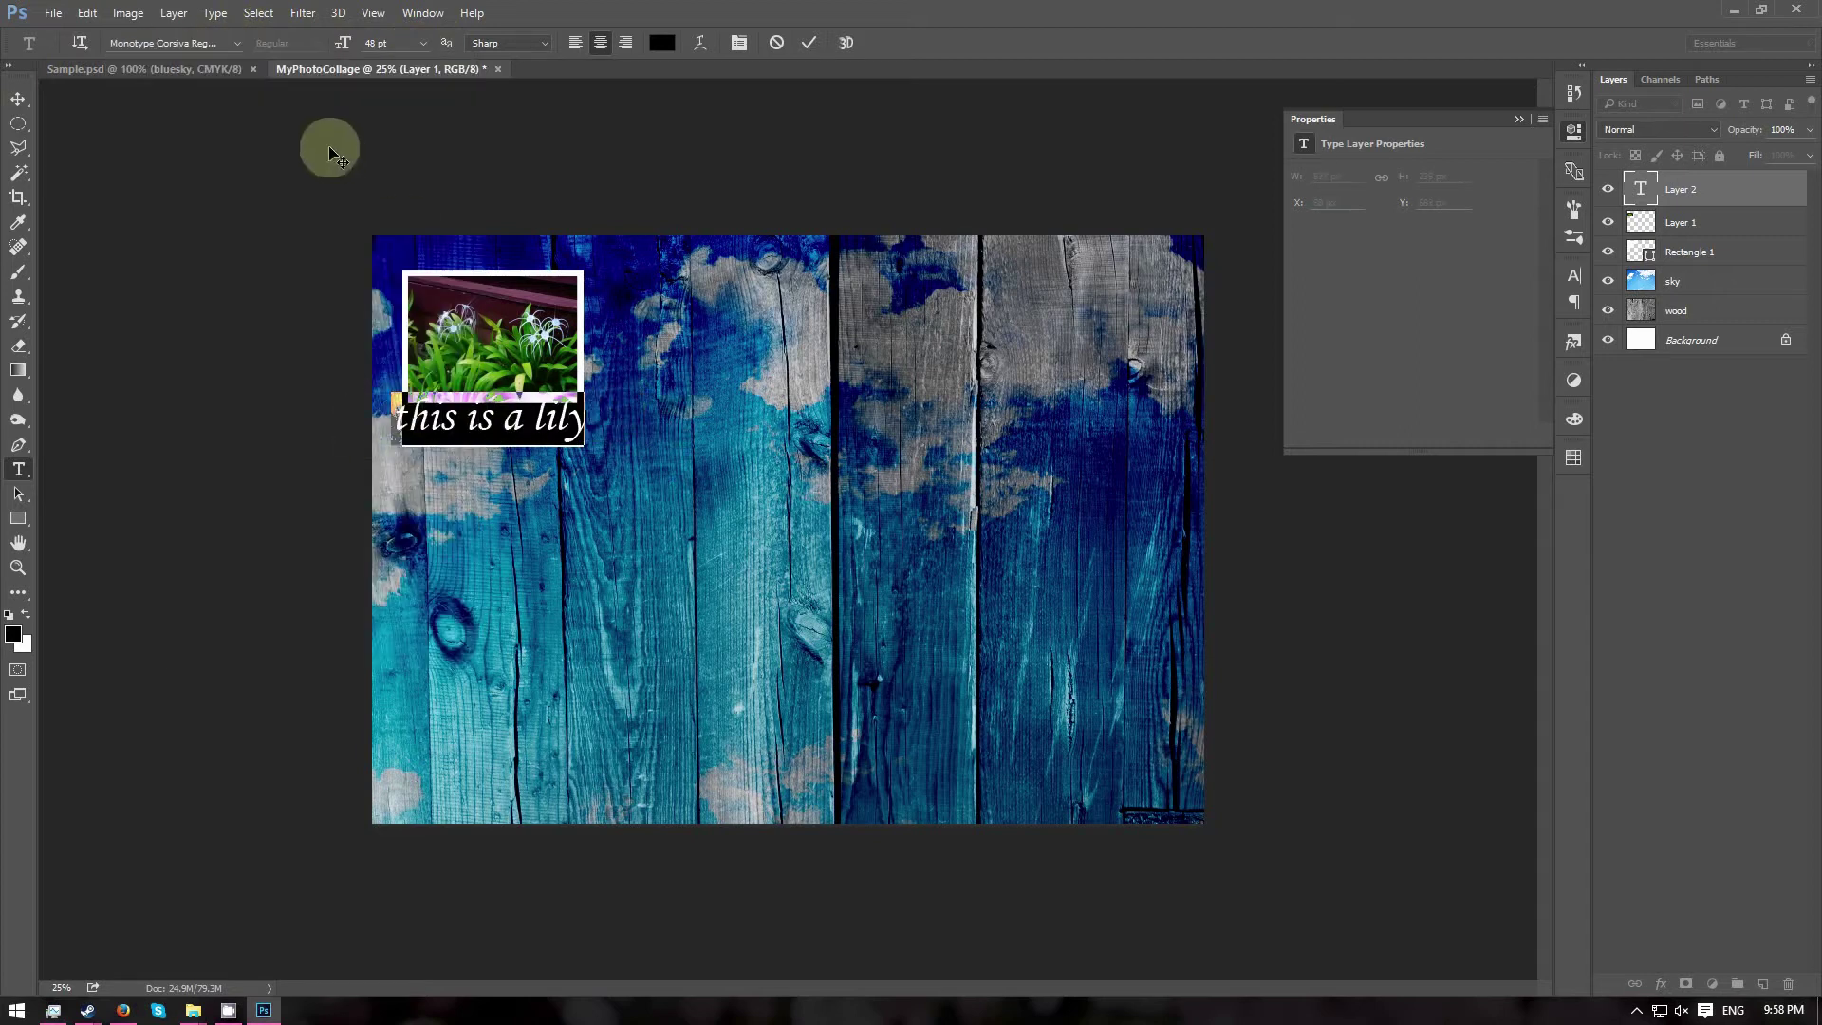
click(421, 43)
click(408, 284)
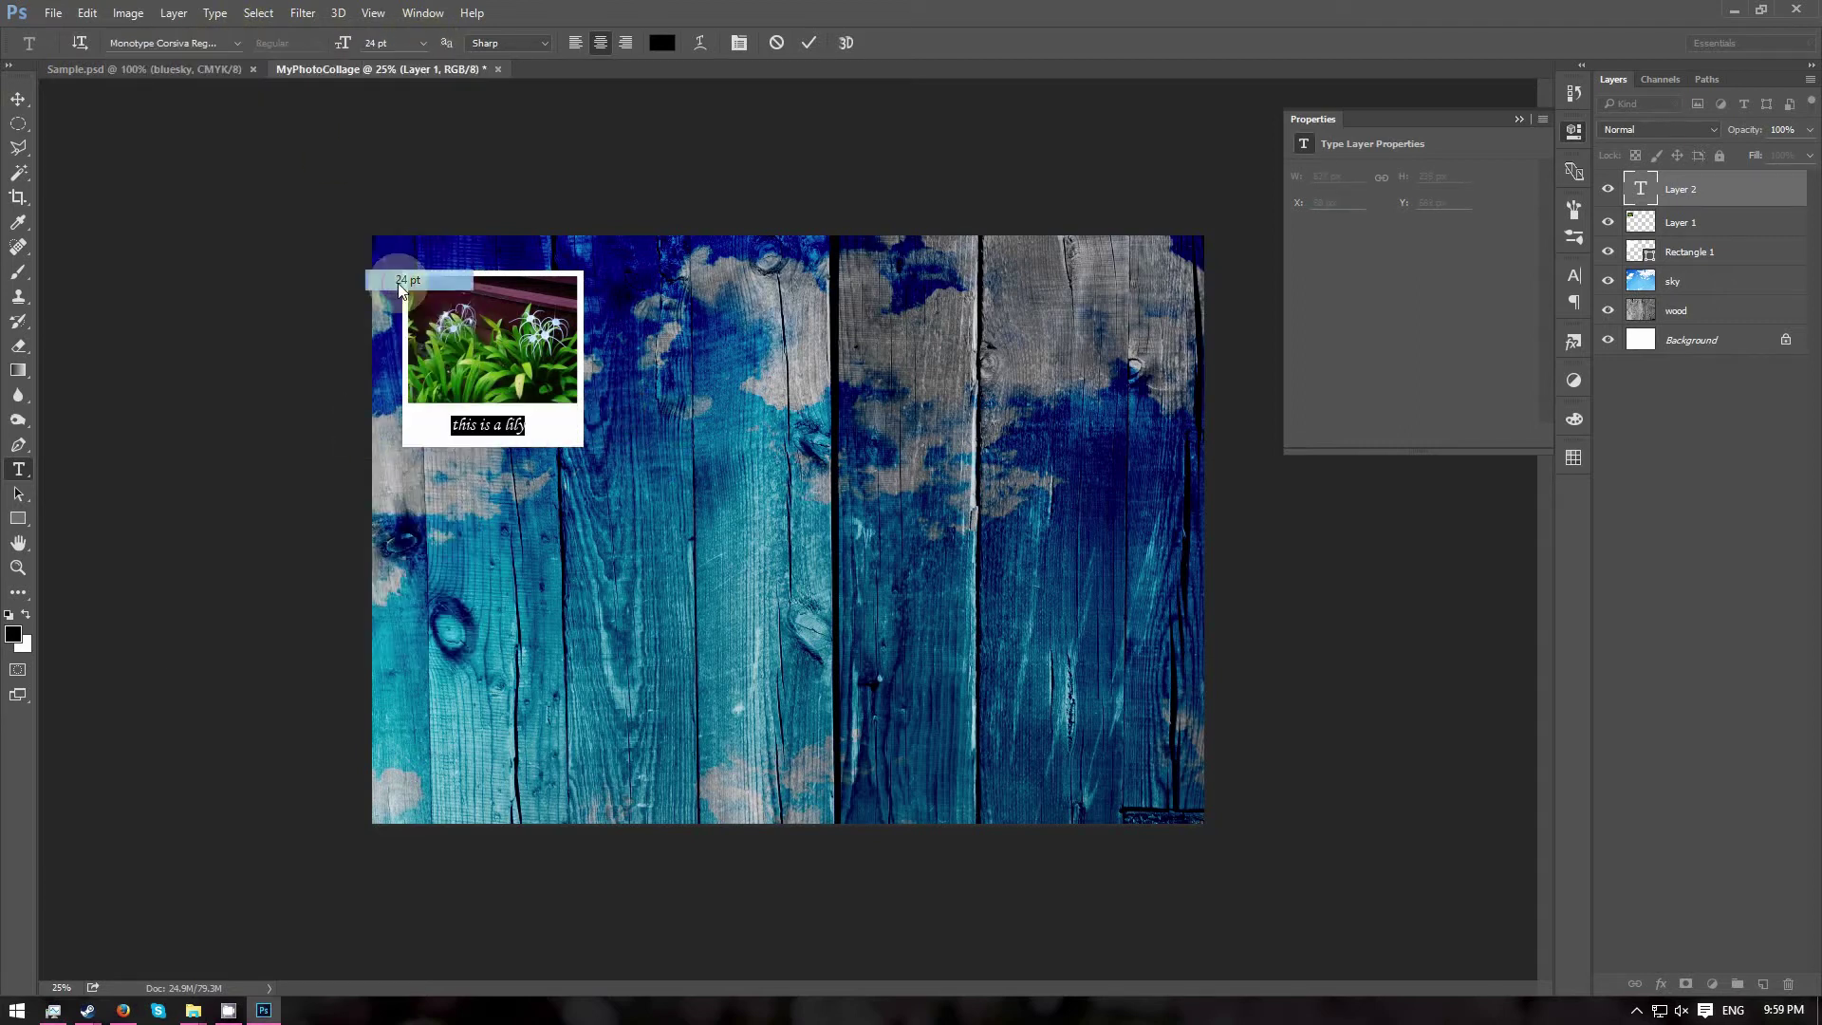
Nudge the caption down to centre it in the white strip below the photo.
click(17, 101)
drag(496, 426, 500, 430)
key(shift+Down)
key(Down)
key(Down)
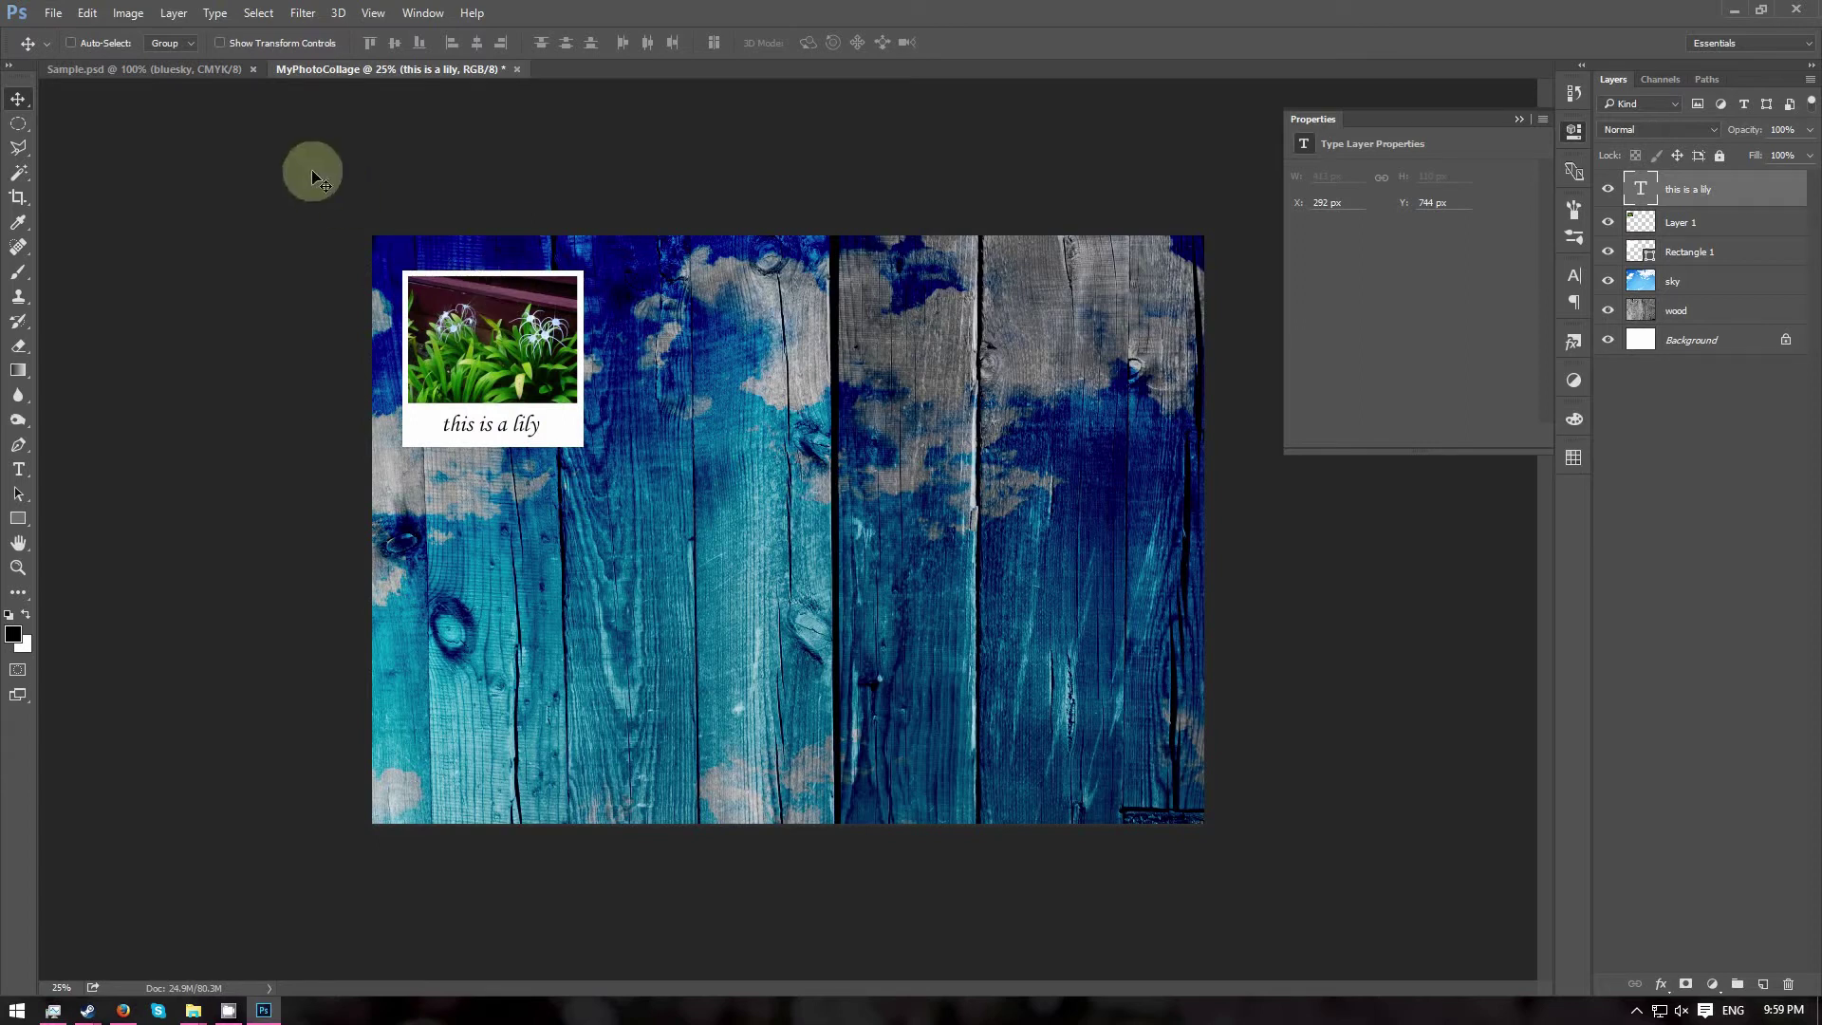
Open sushi-pins.jpg as a floating window over the collage and select the Elliptical Marquee tool.
click(53, 14)
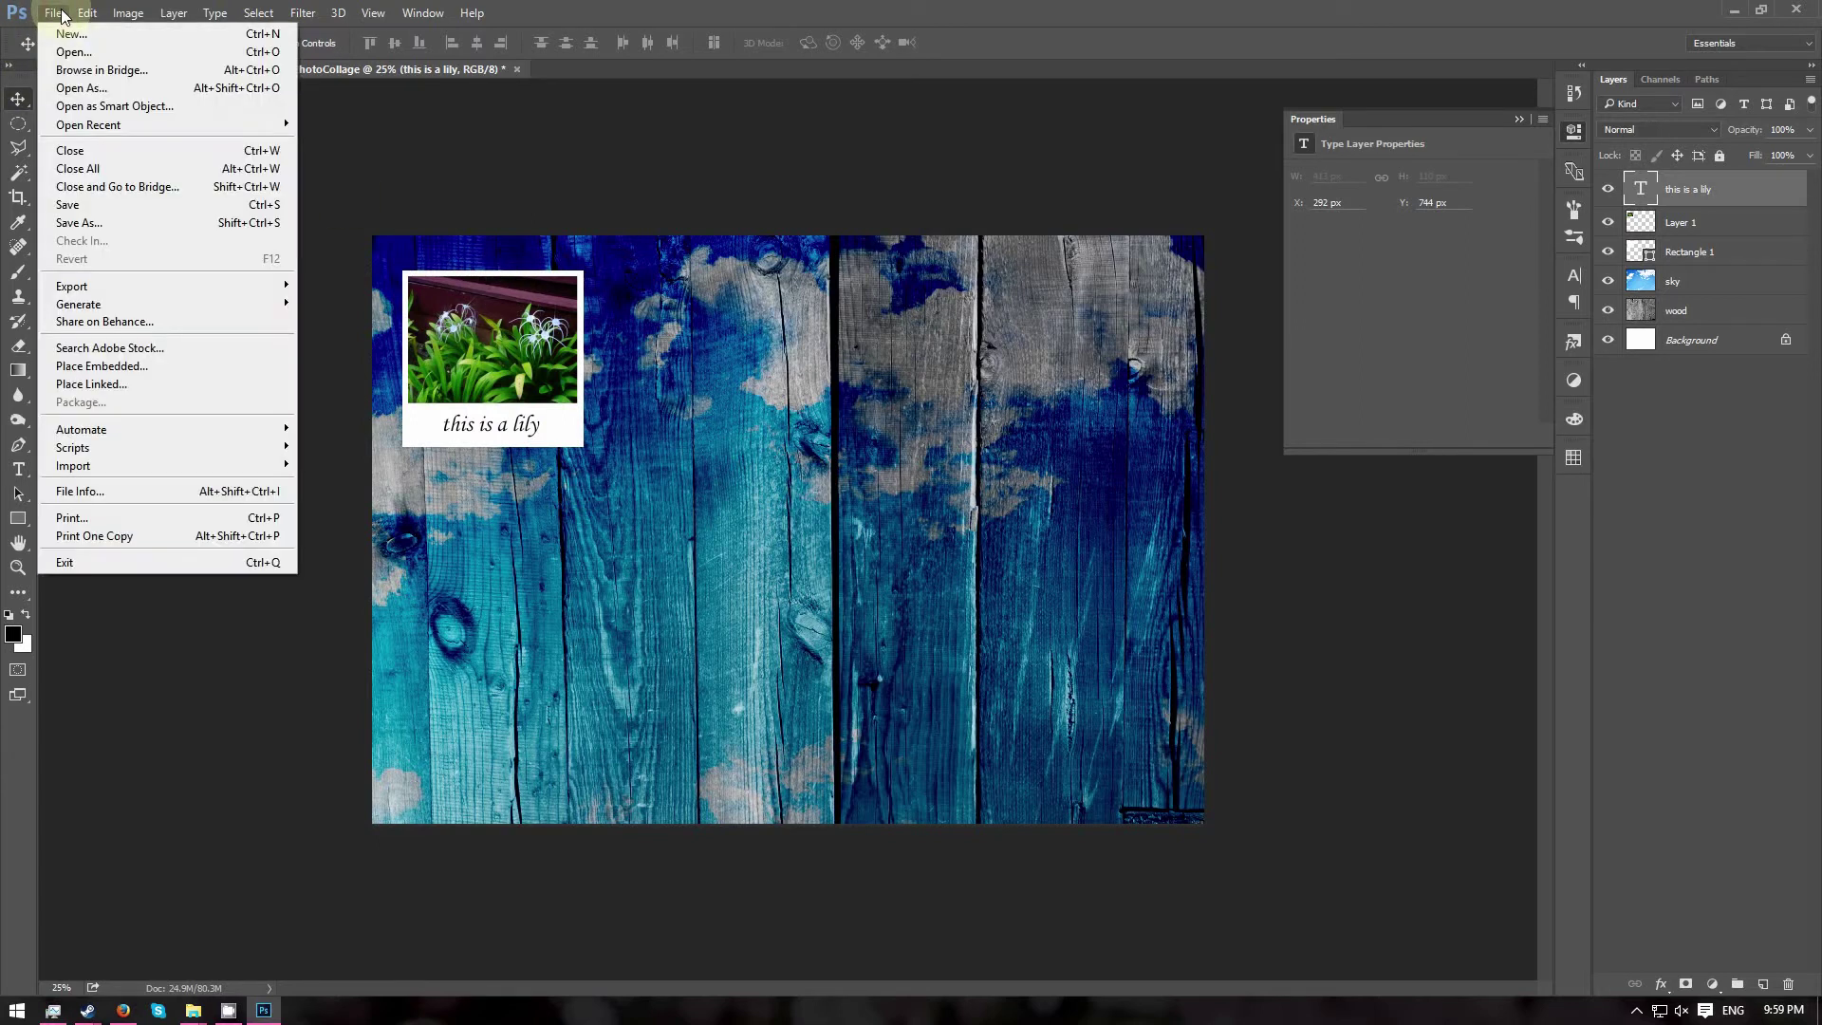
click(85, 53)
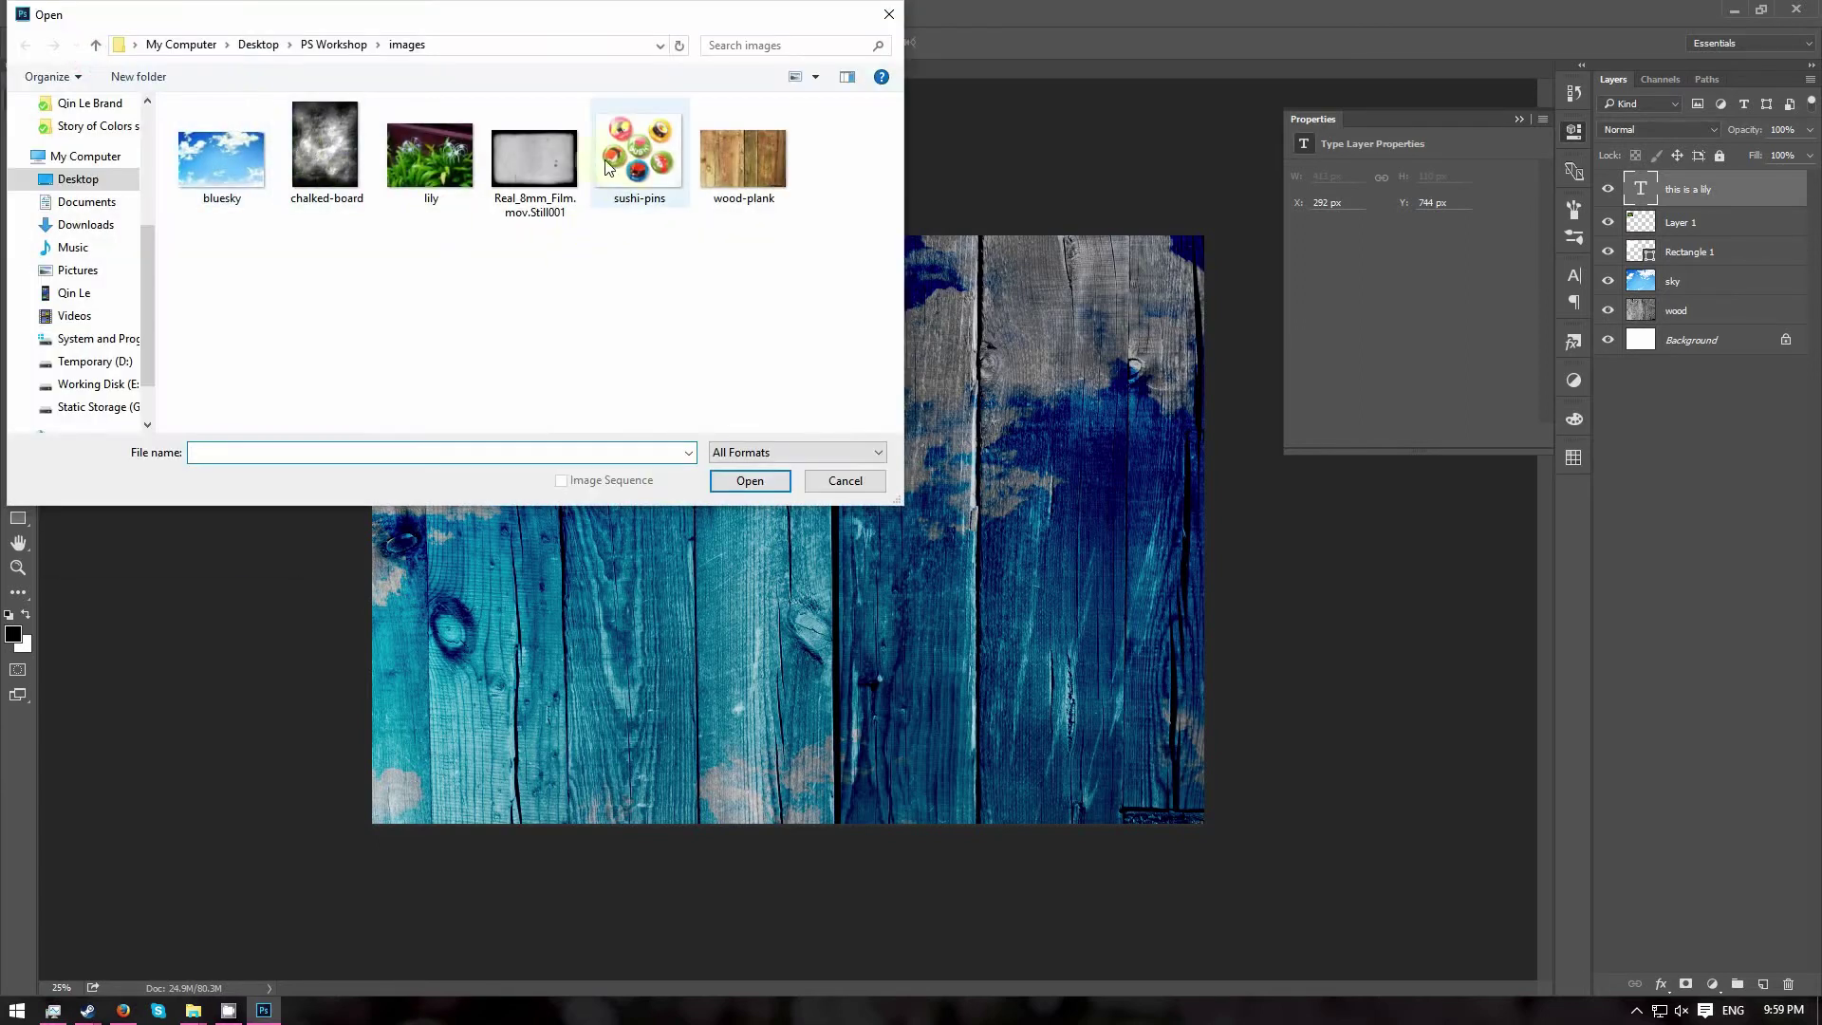
click(632, 155)
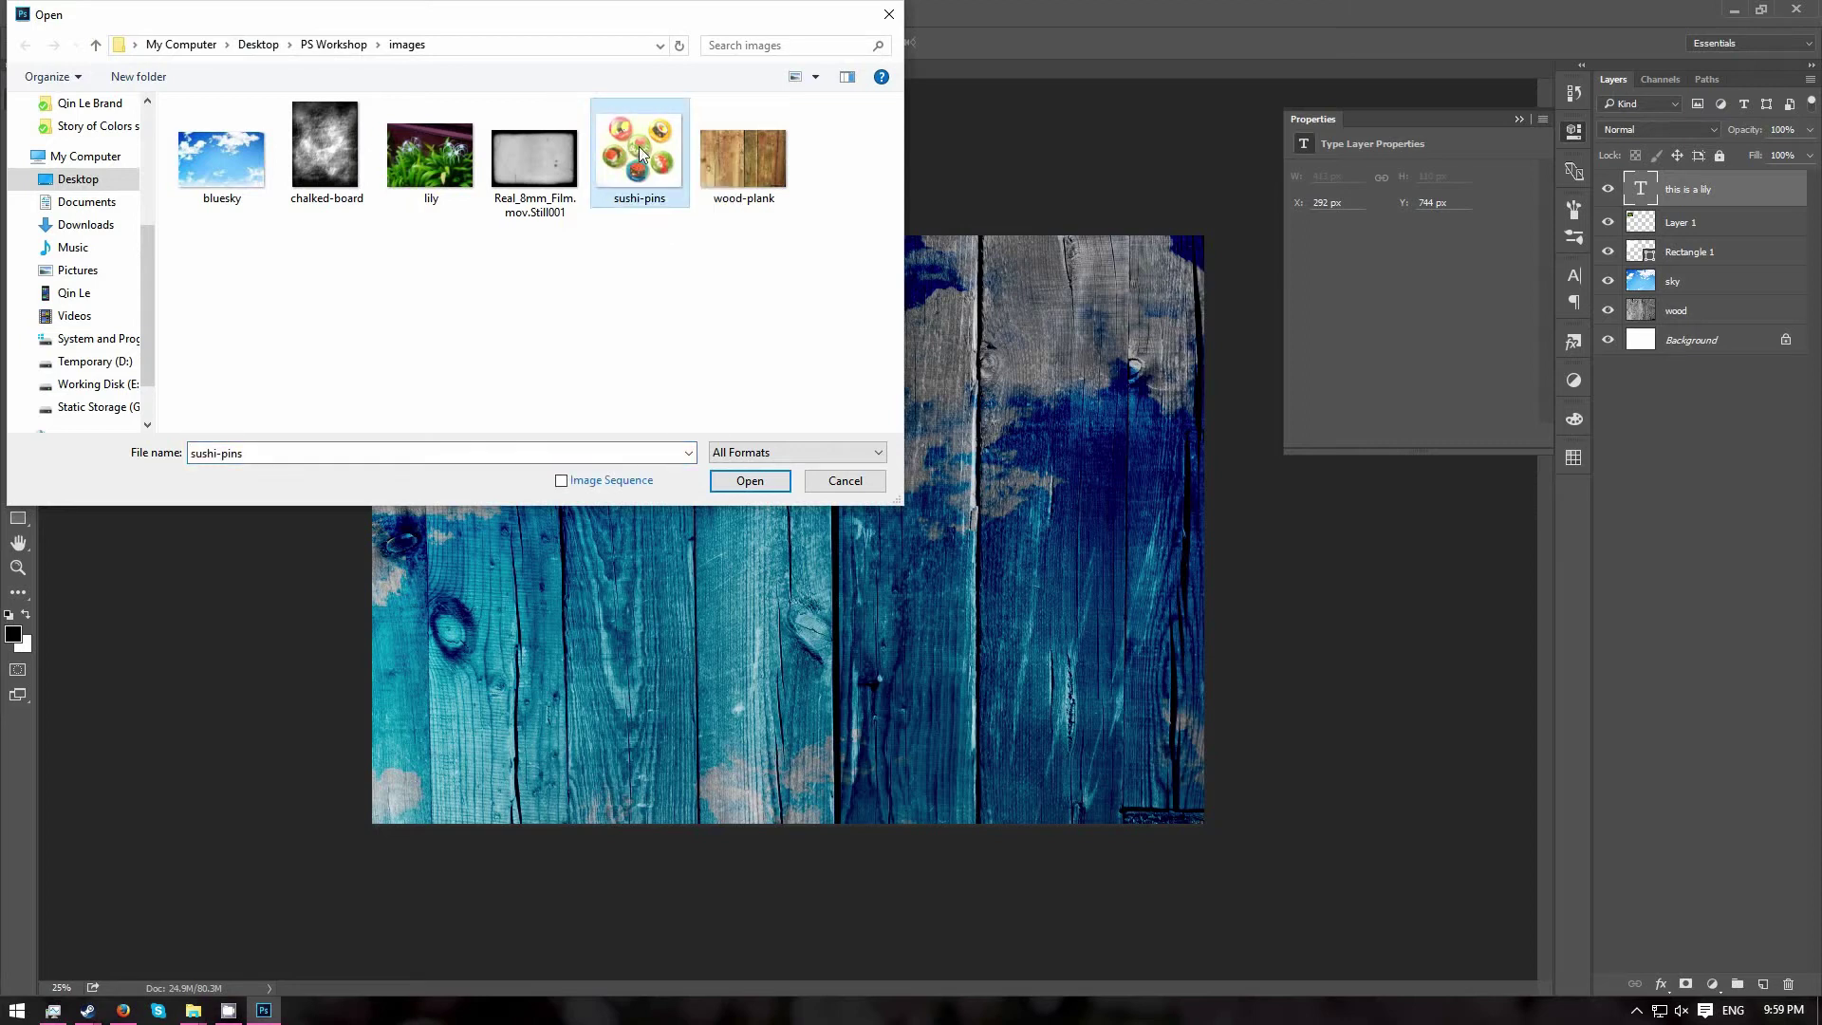
click(756, 482)
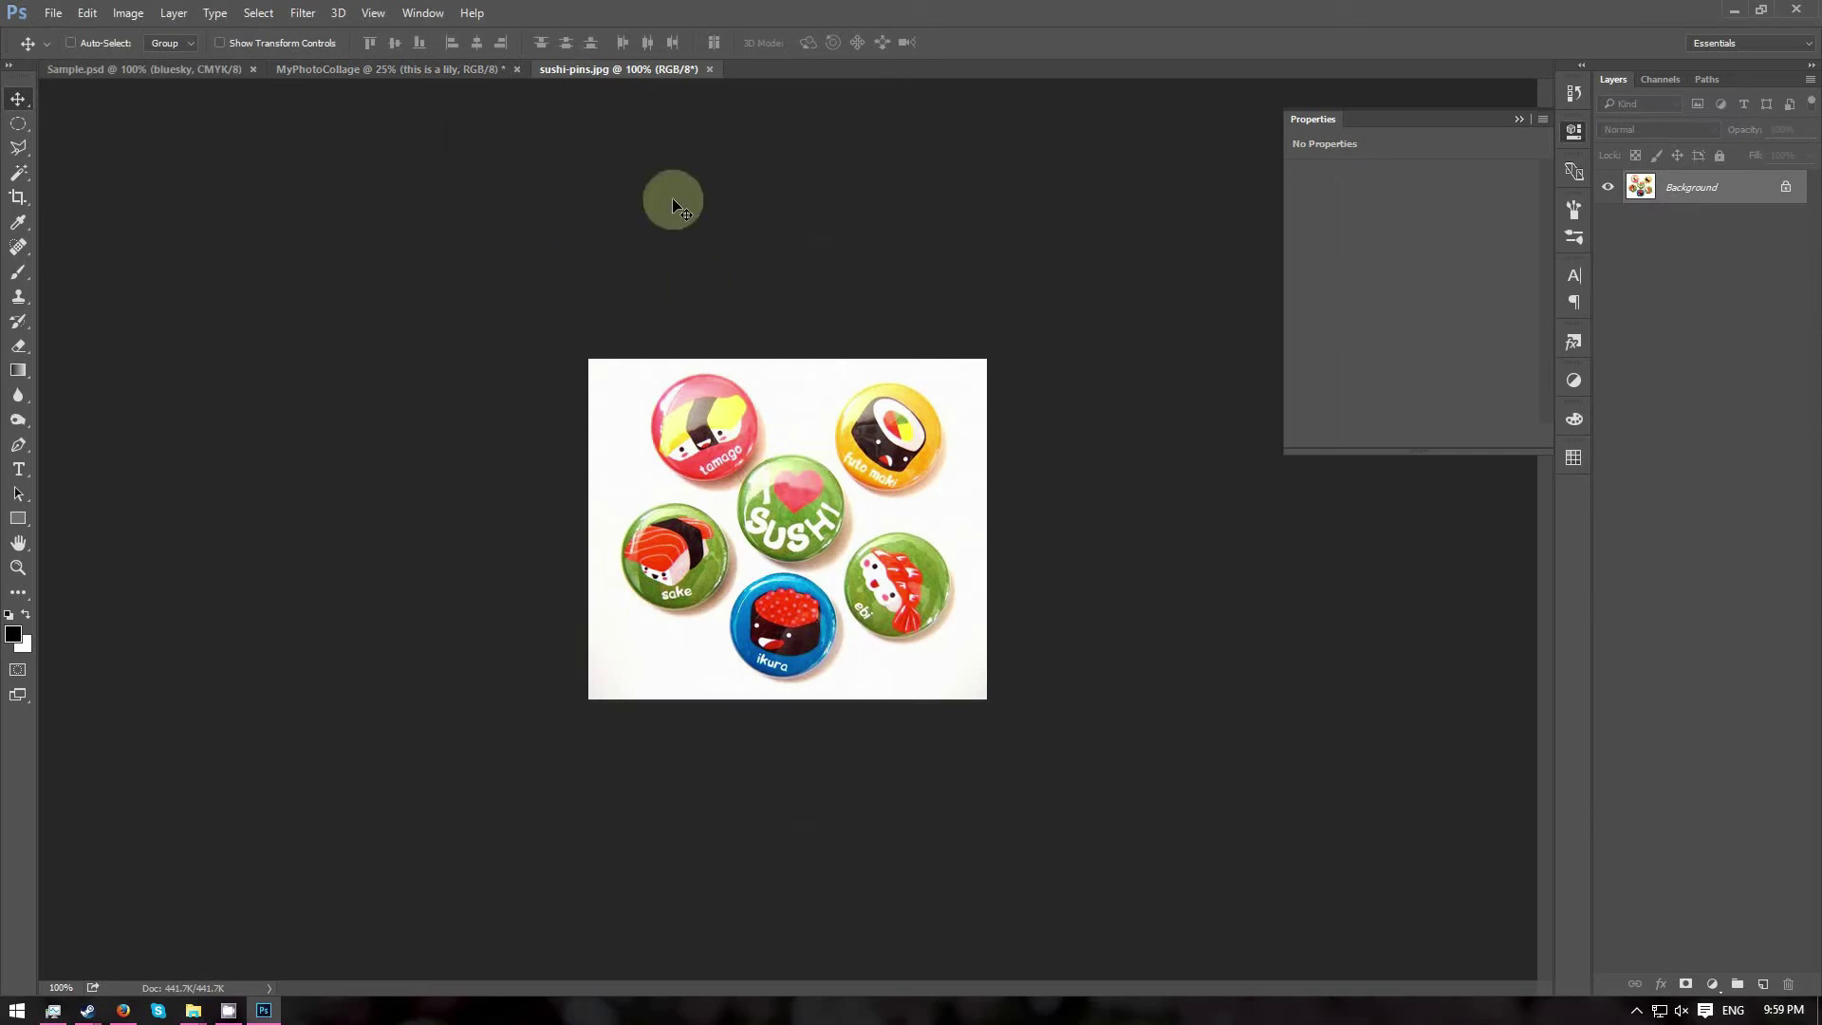
drag(613, 73, 971, 162)
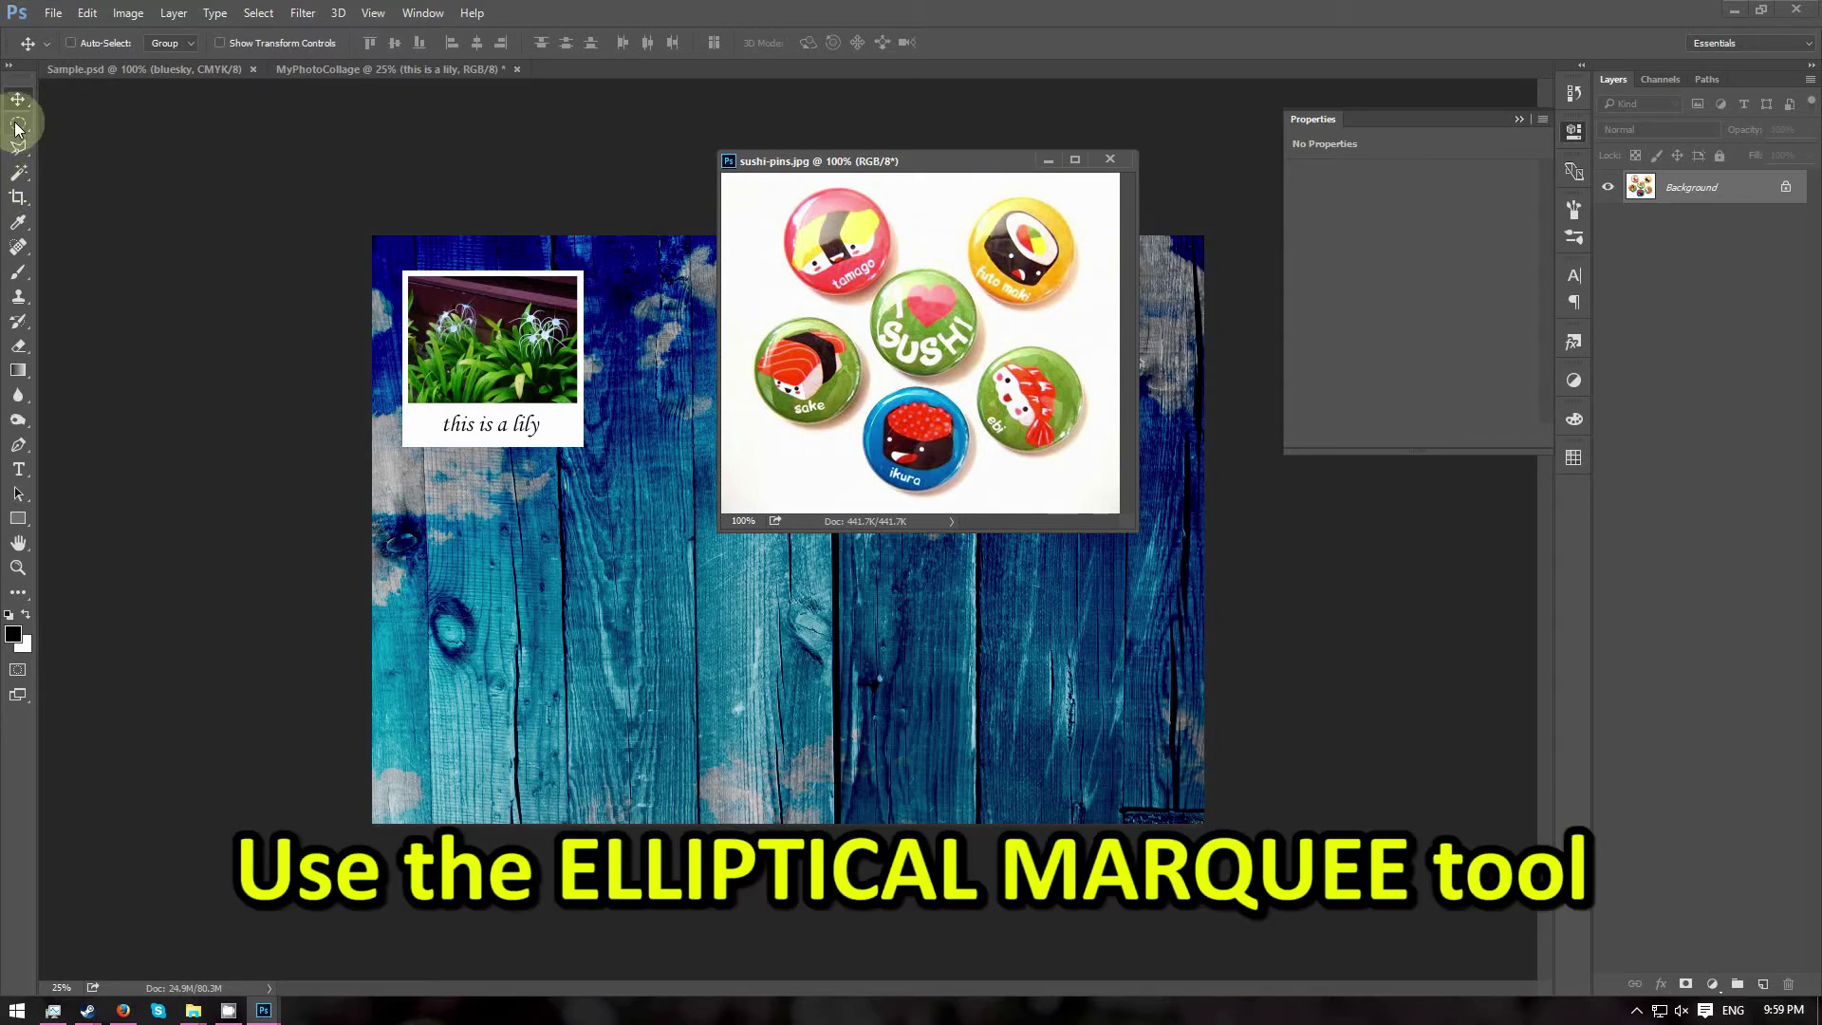
drag(17, 125, 163, 142)
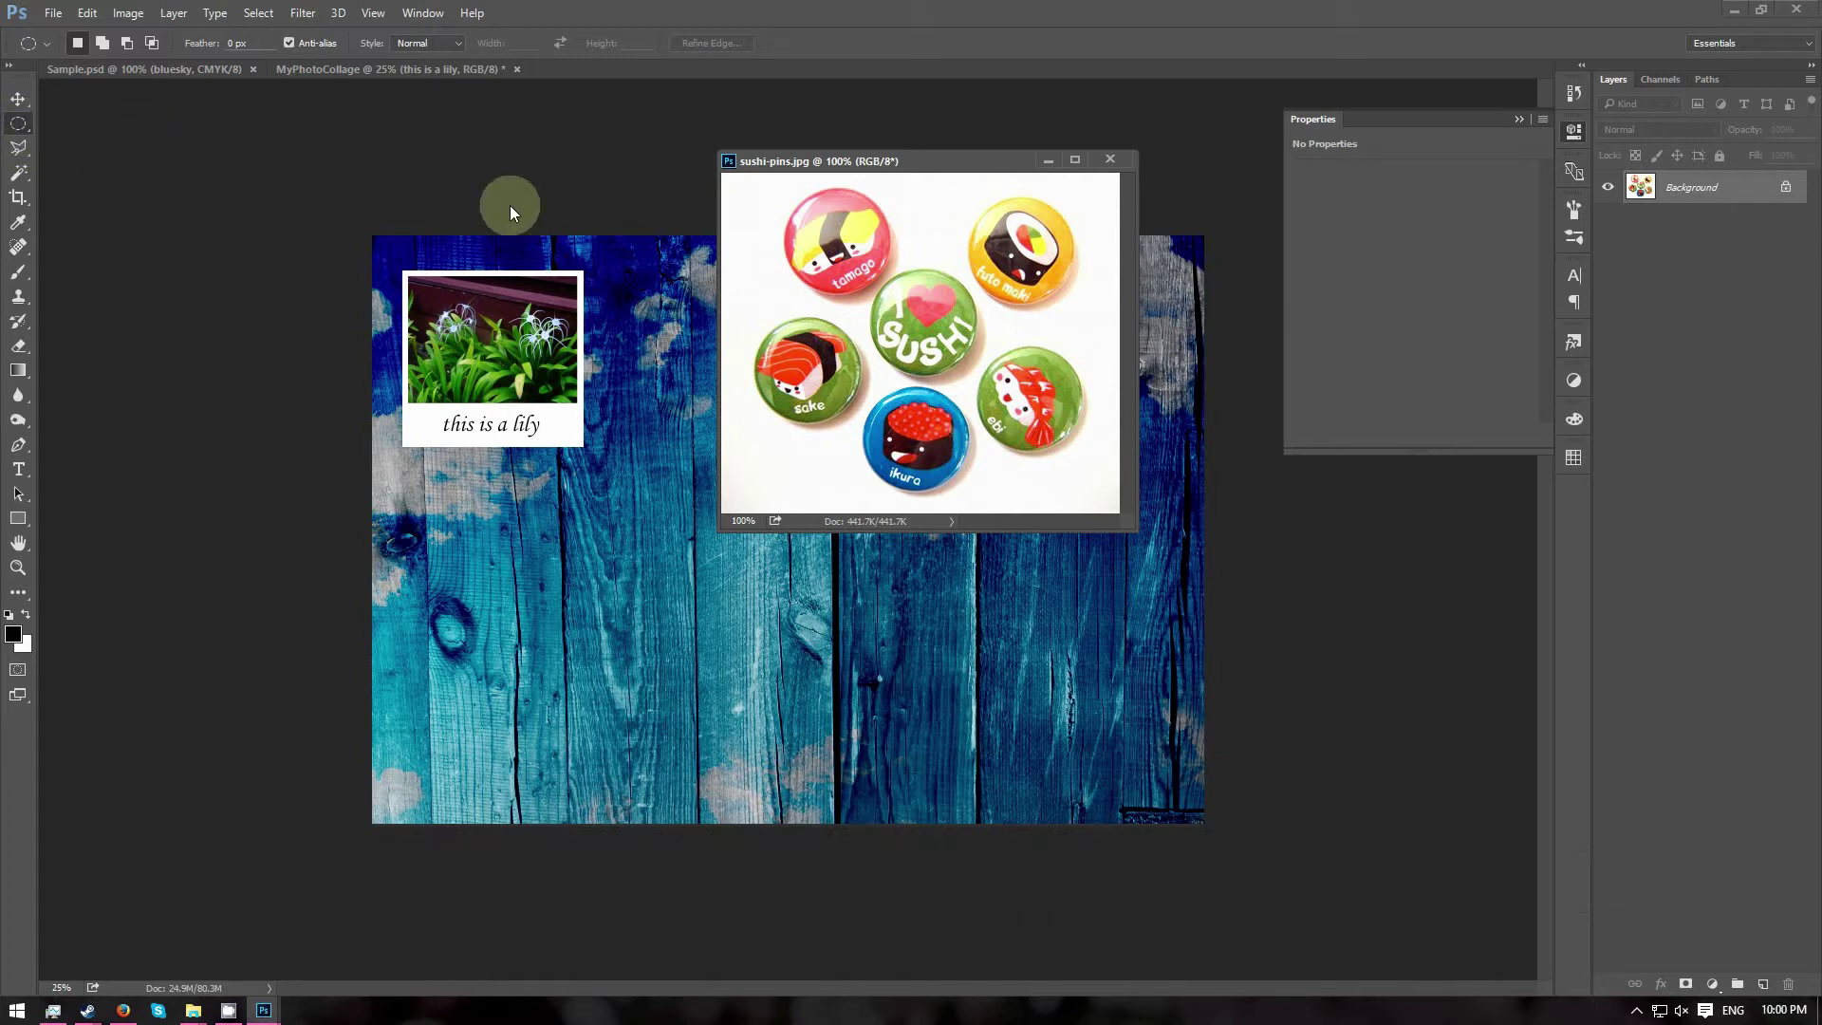
Draw a perfect-circle marquee enclosing the yellow futo maki pin in sushi-pins.jpg.
click(948, 172)
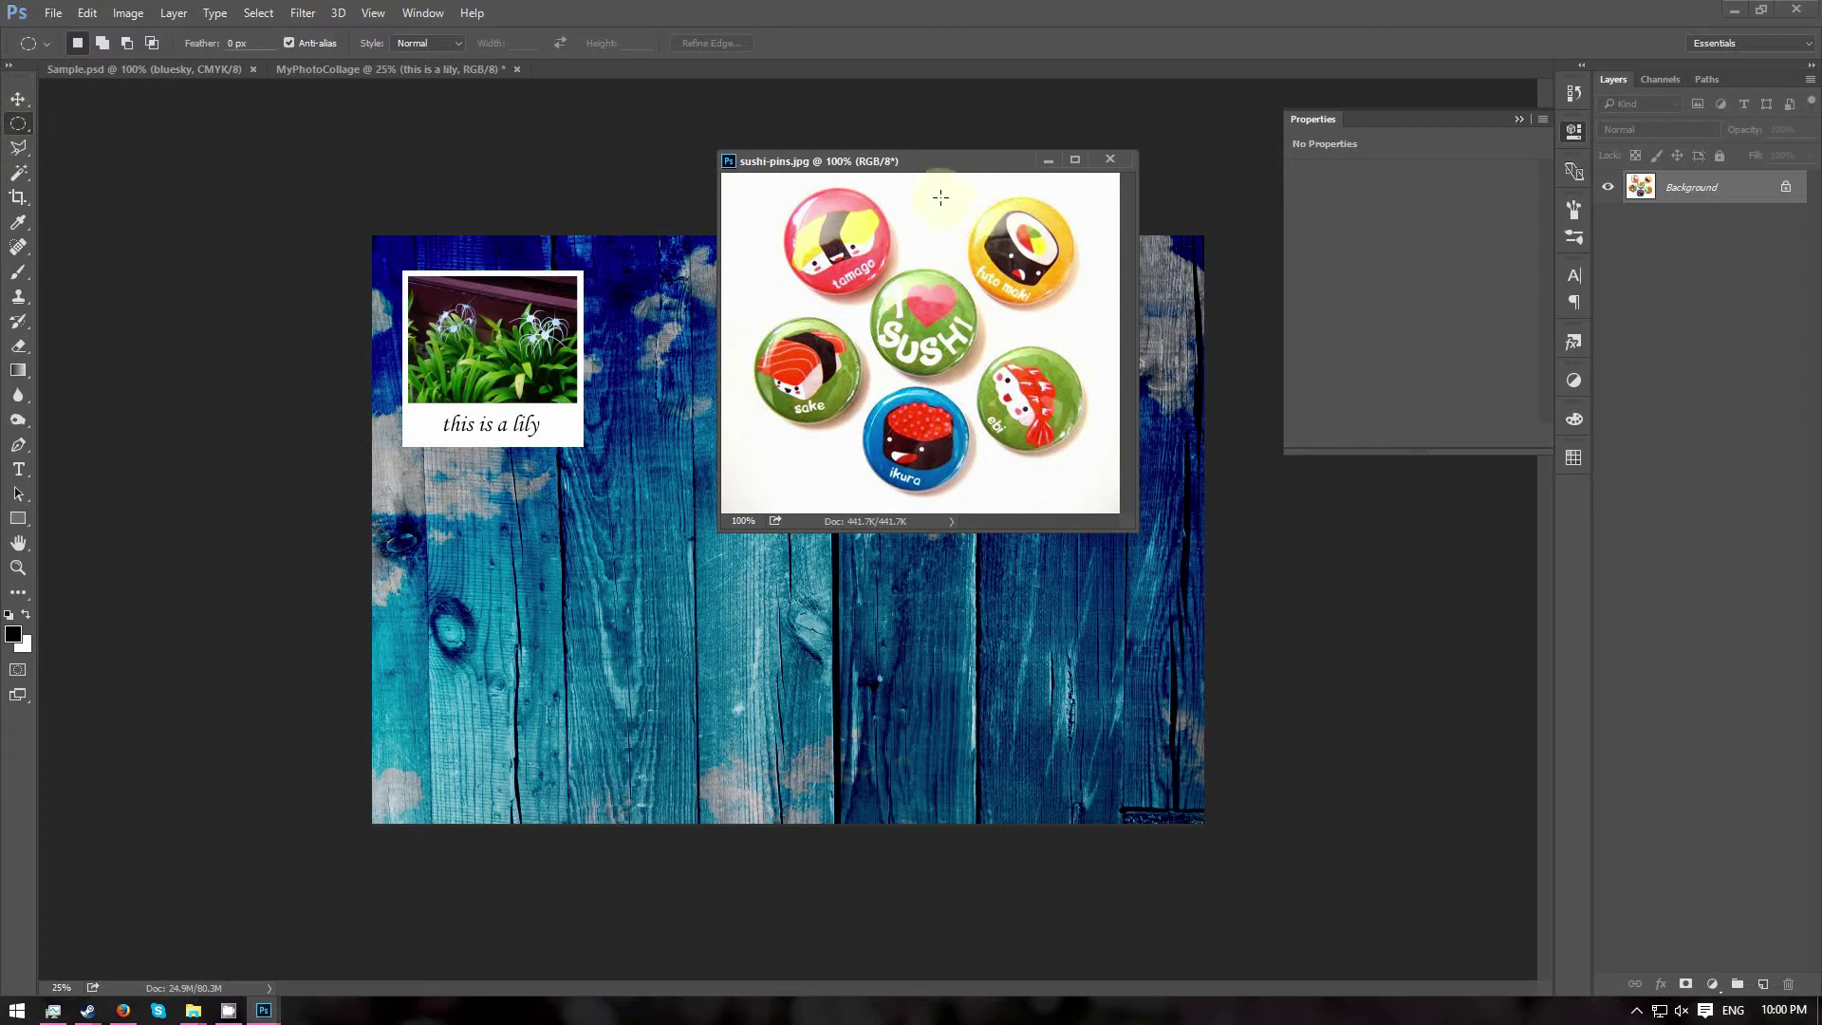
key(shift)
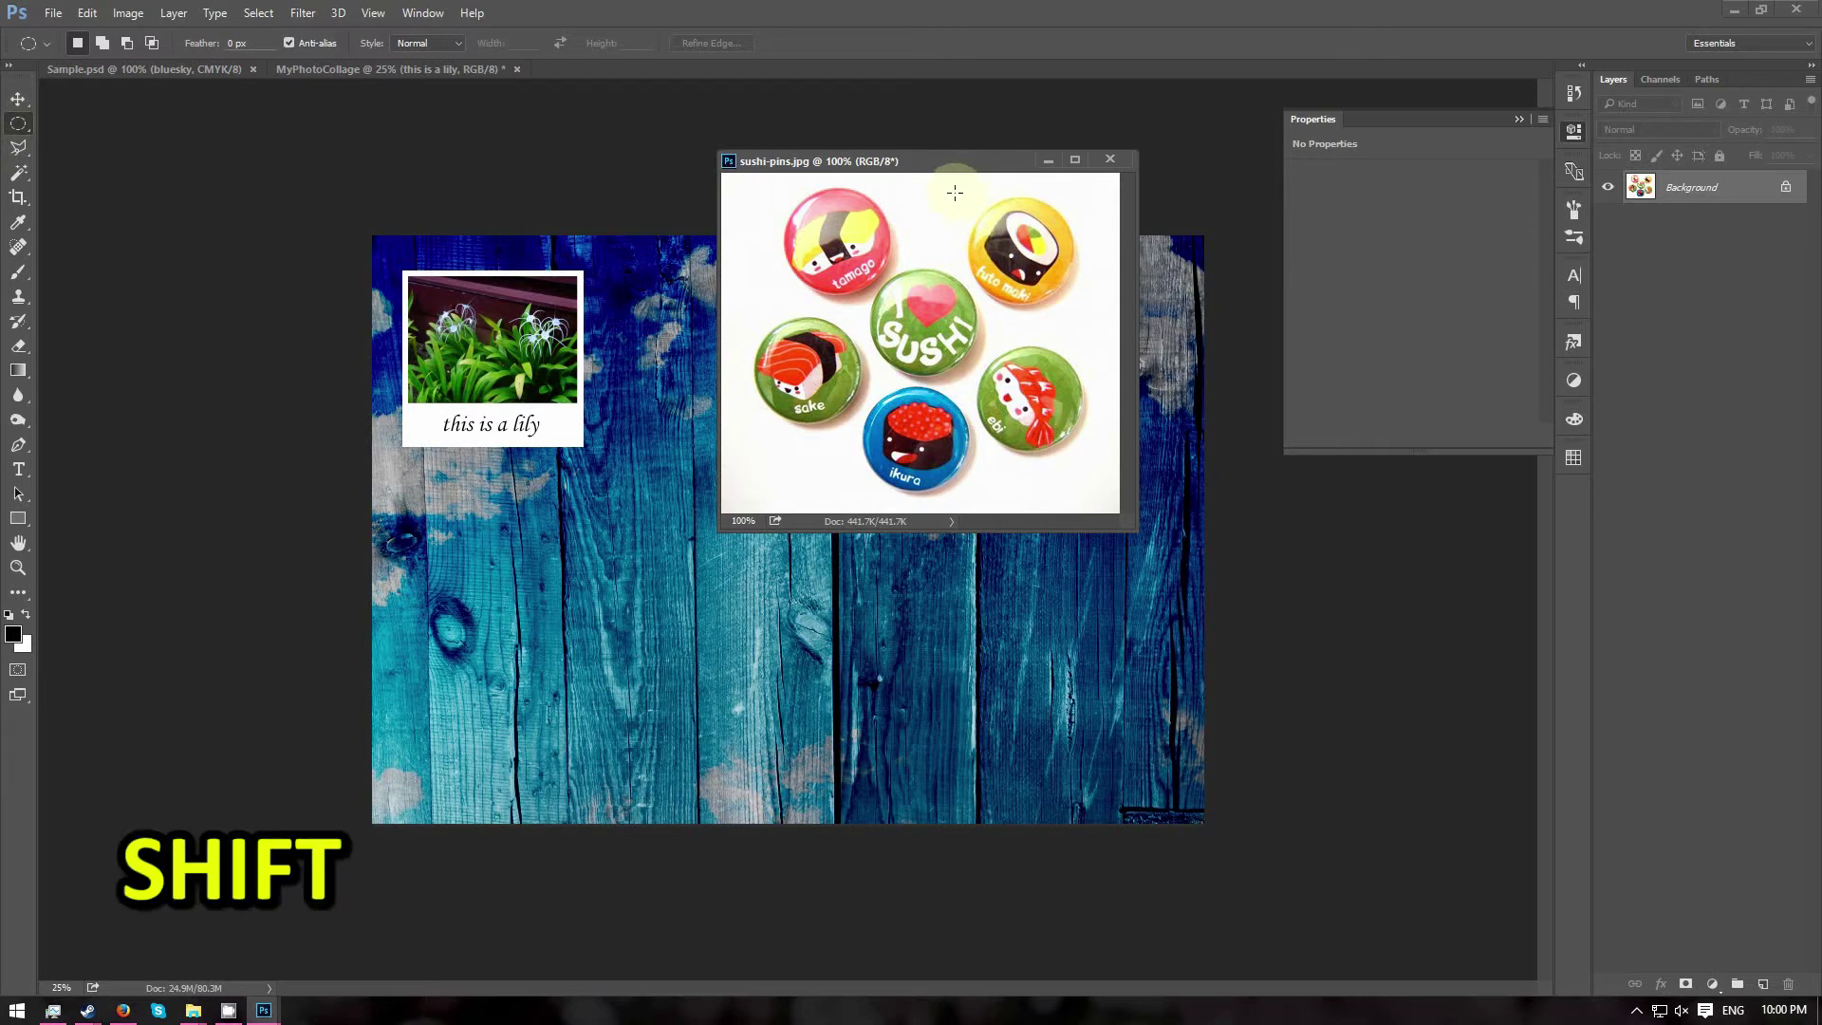
drag(955, 182, 1093, 347)
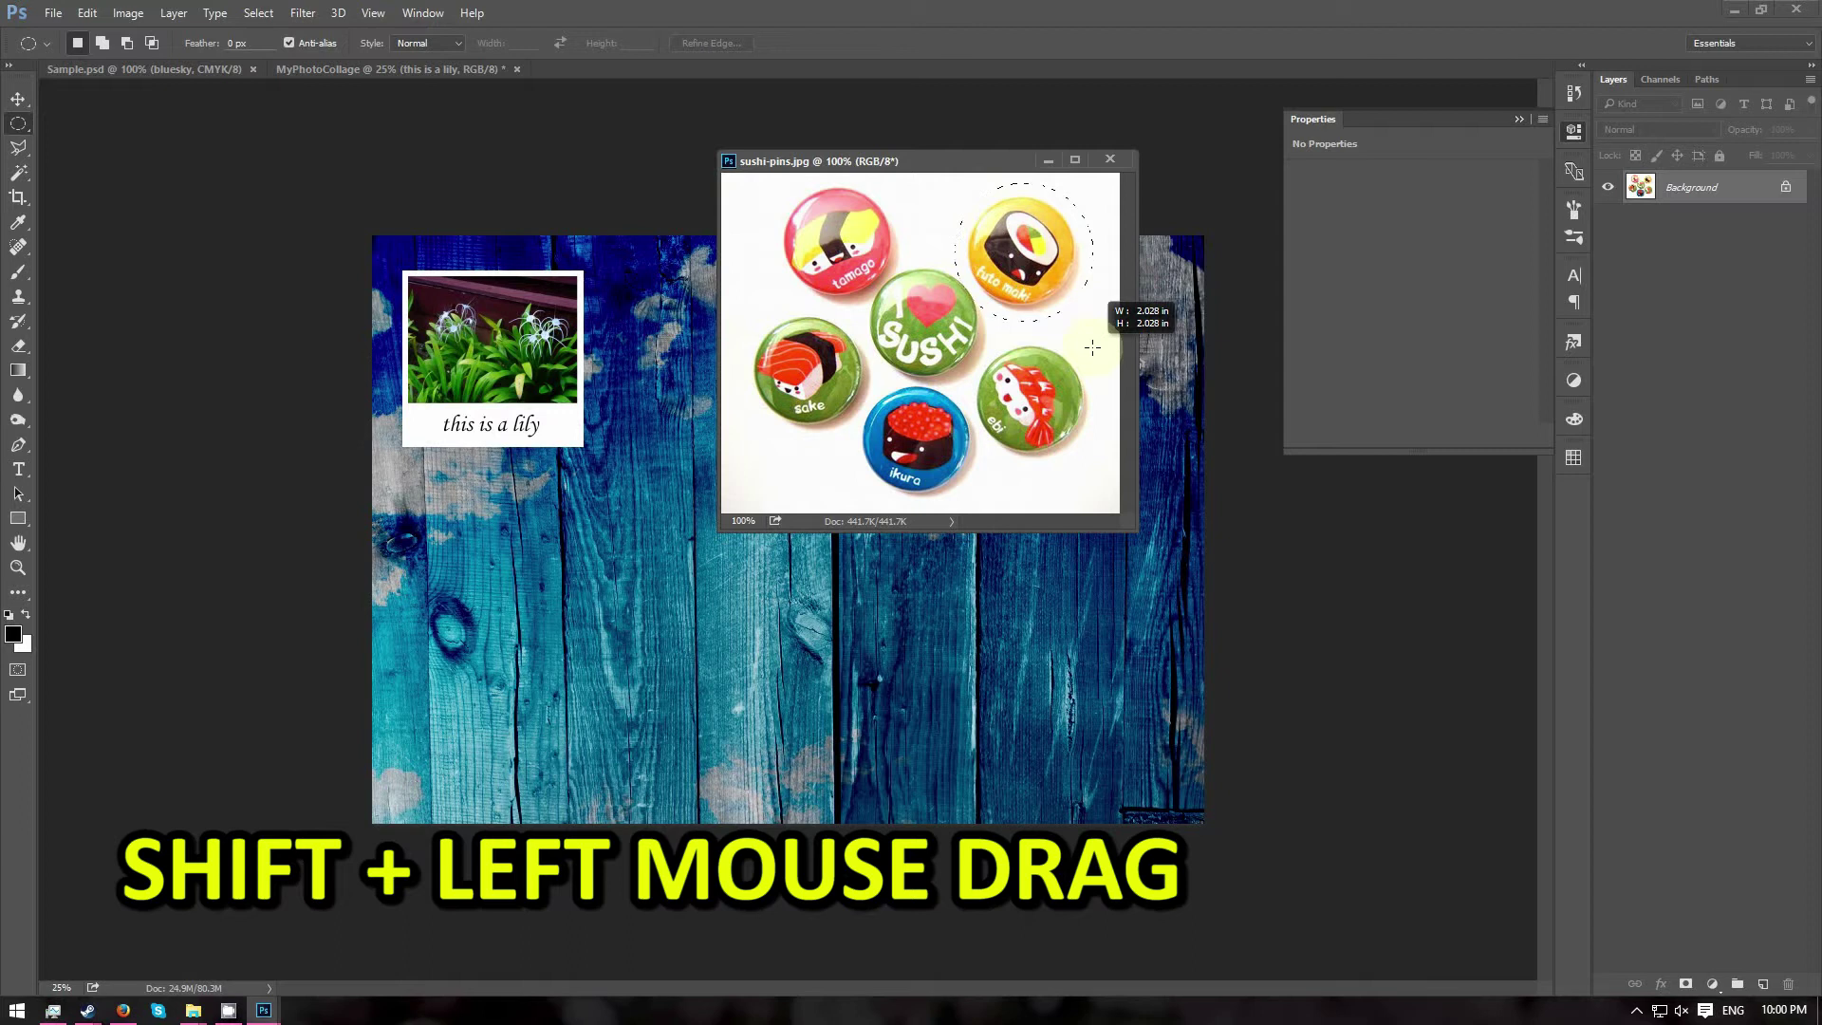
drag(1093, 347, 1062, 296)
key(space)
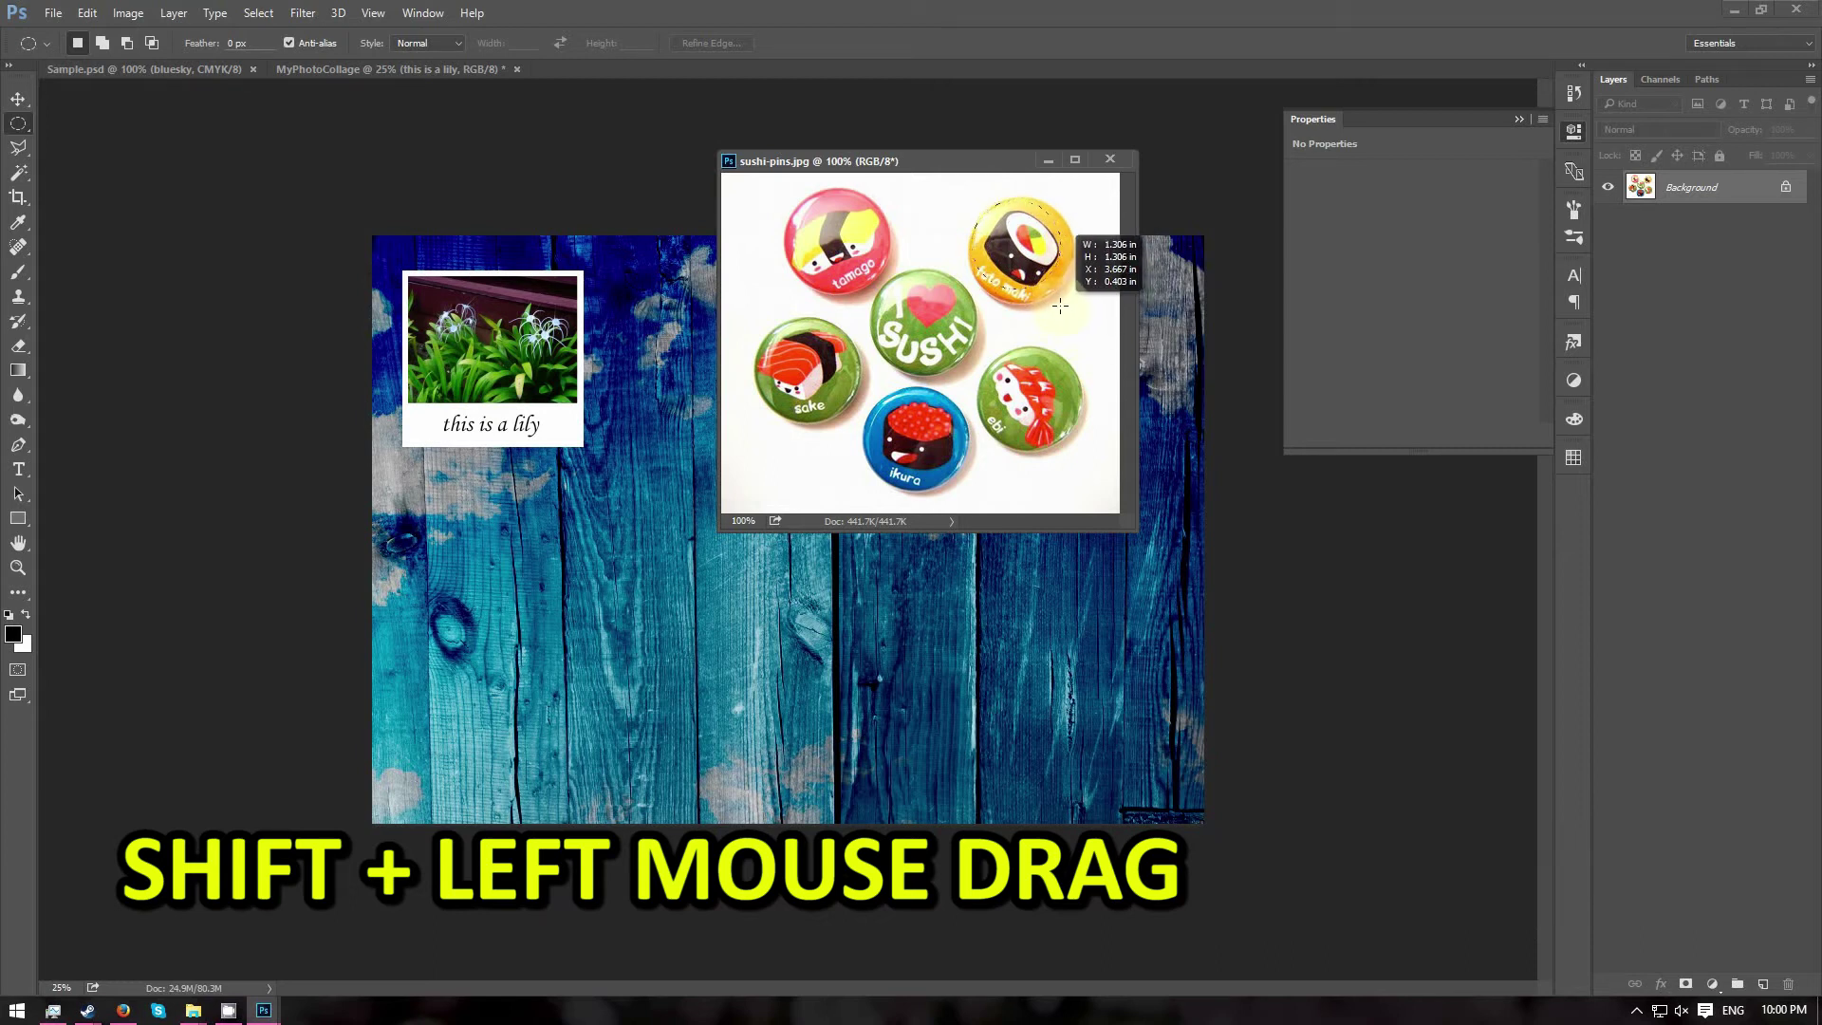
drag(1060, 306, 1077, 306)
key(space)
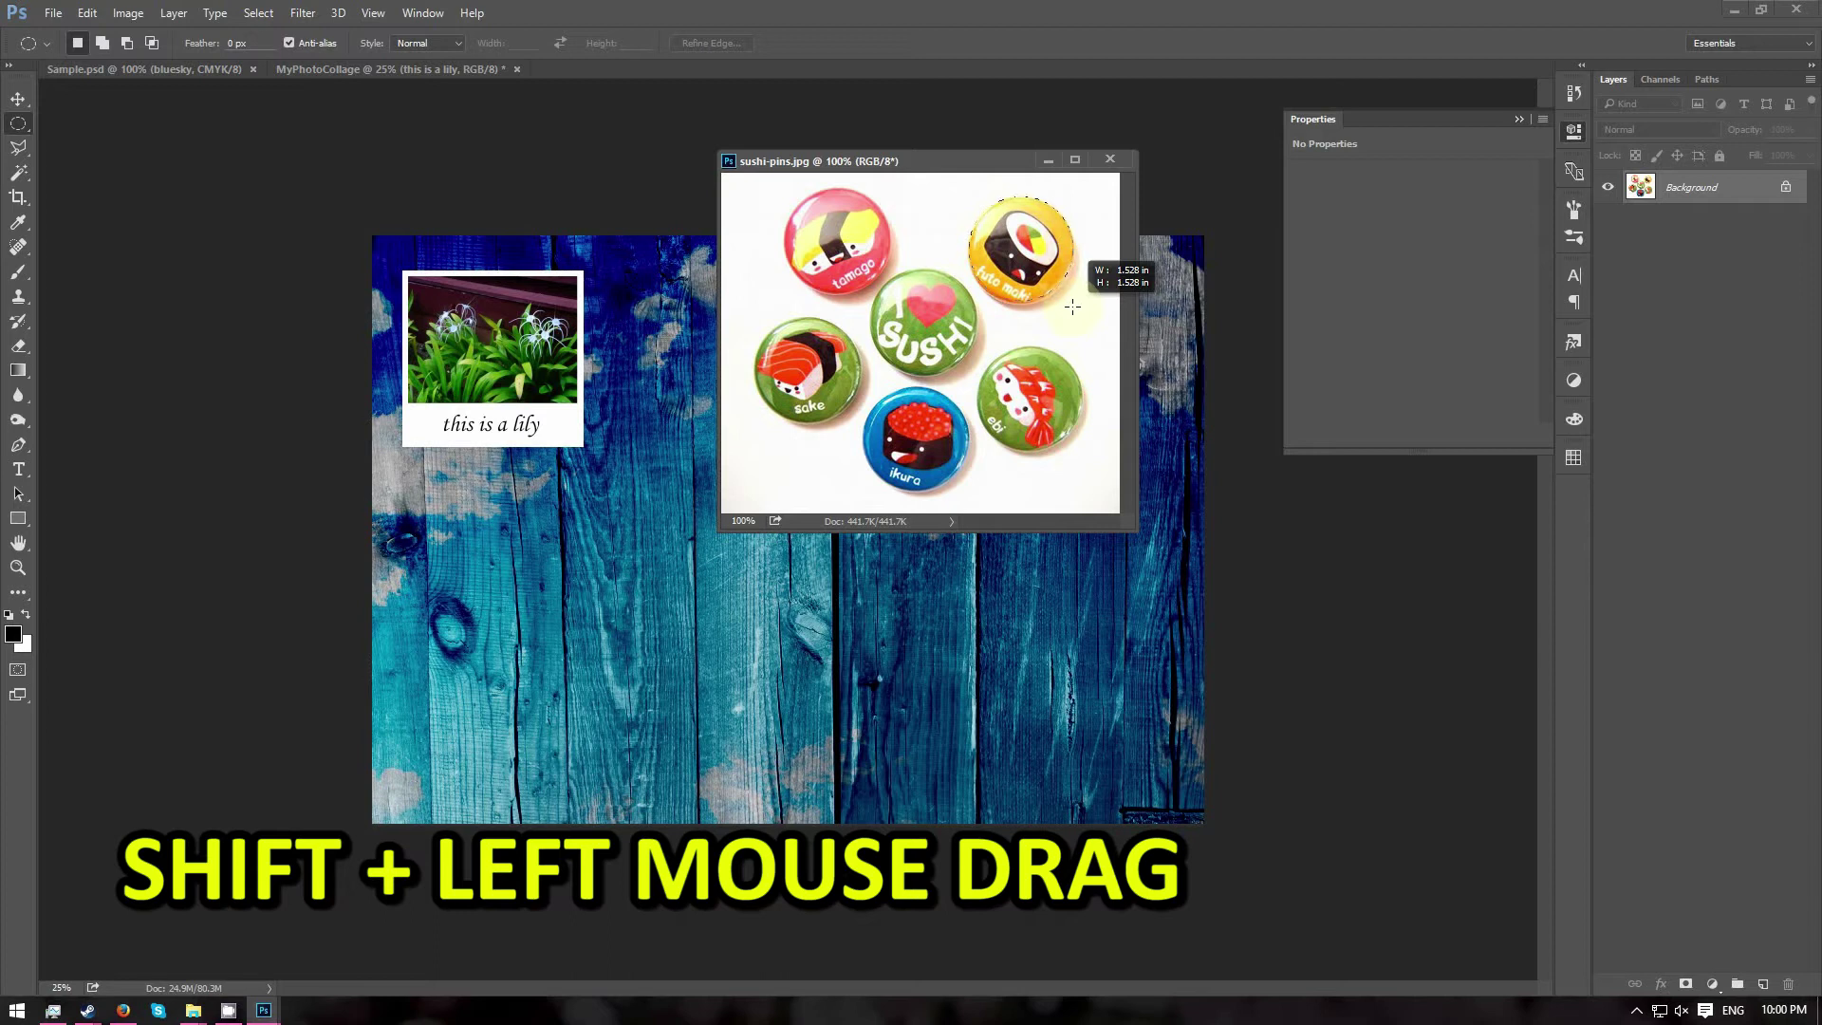
drag(1072, 307, 1073, 306)
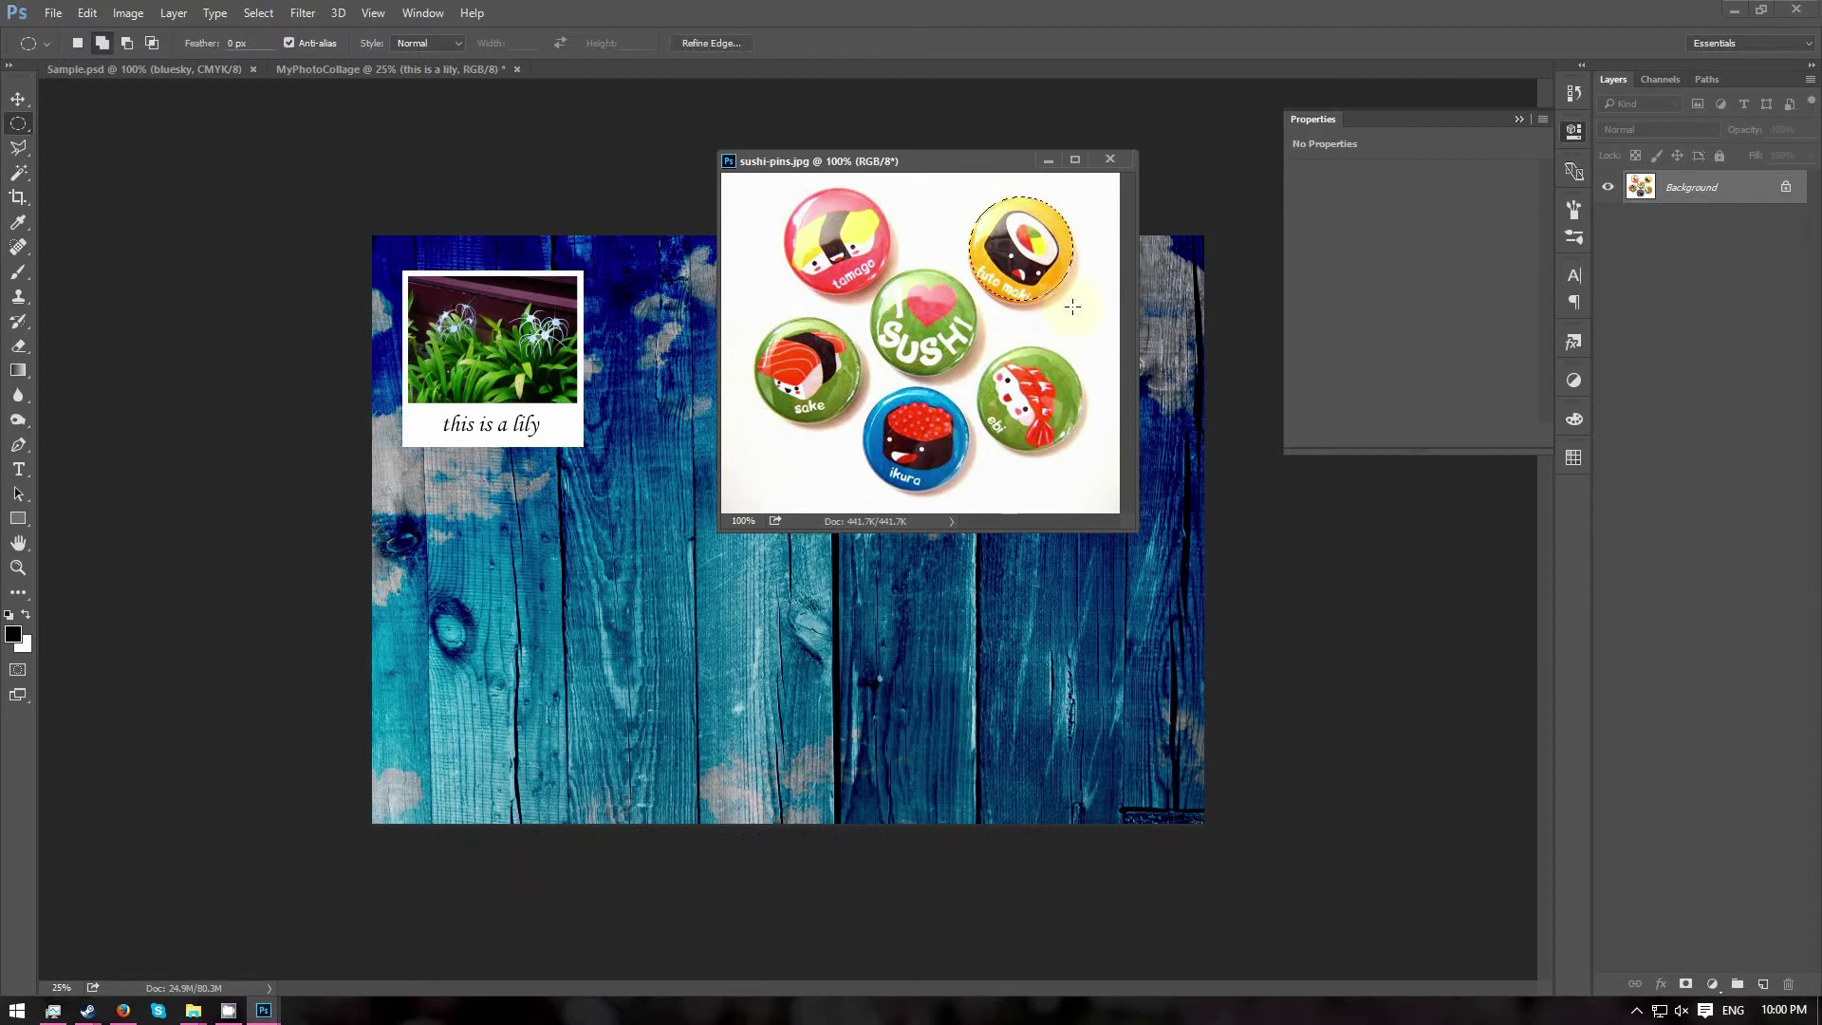
Feather the maki selection, drag it into MyPhotoCollage, and close sushi-pins.jpg.
right_click(1025, 240)
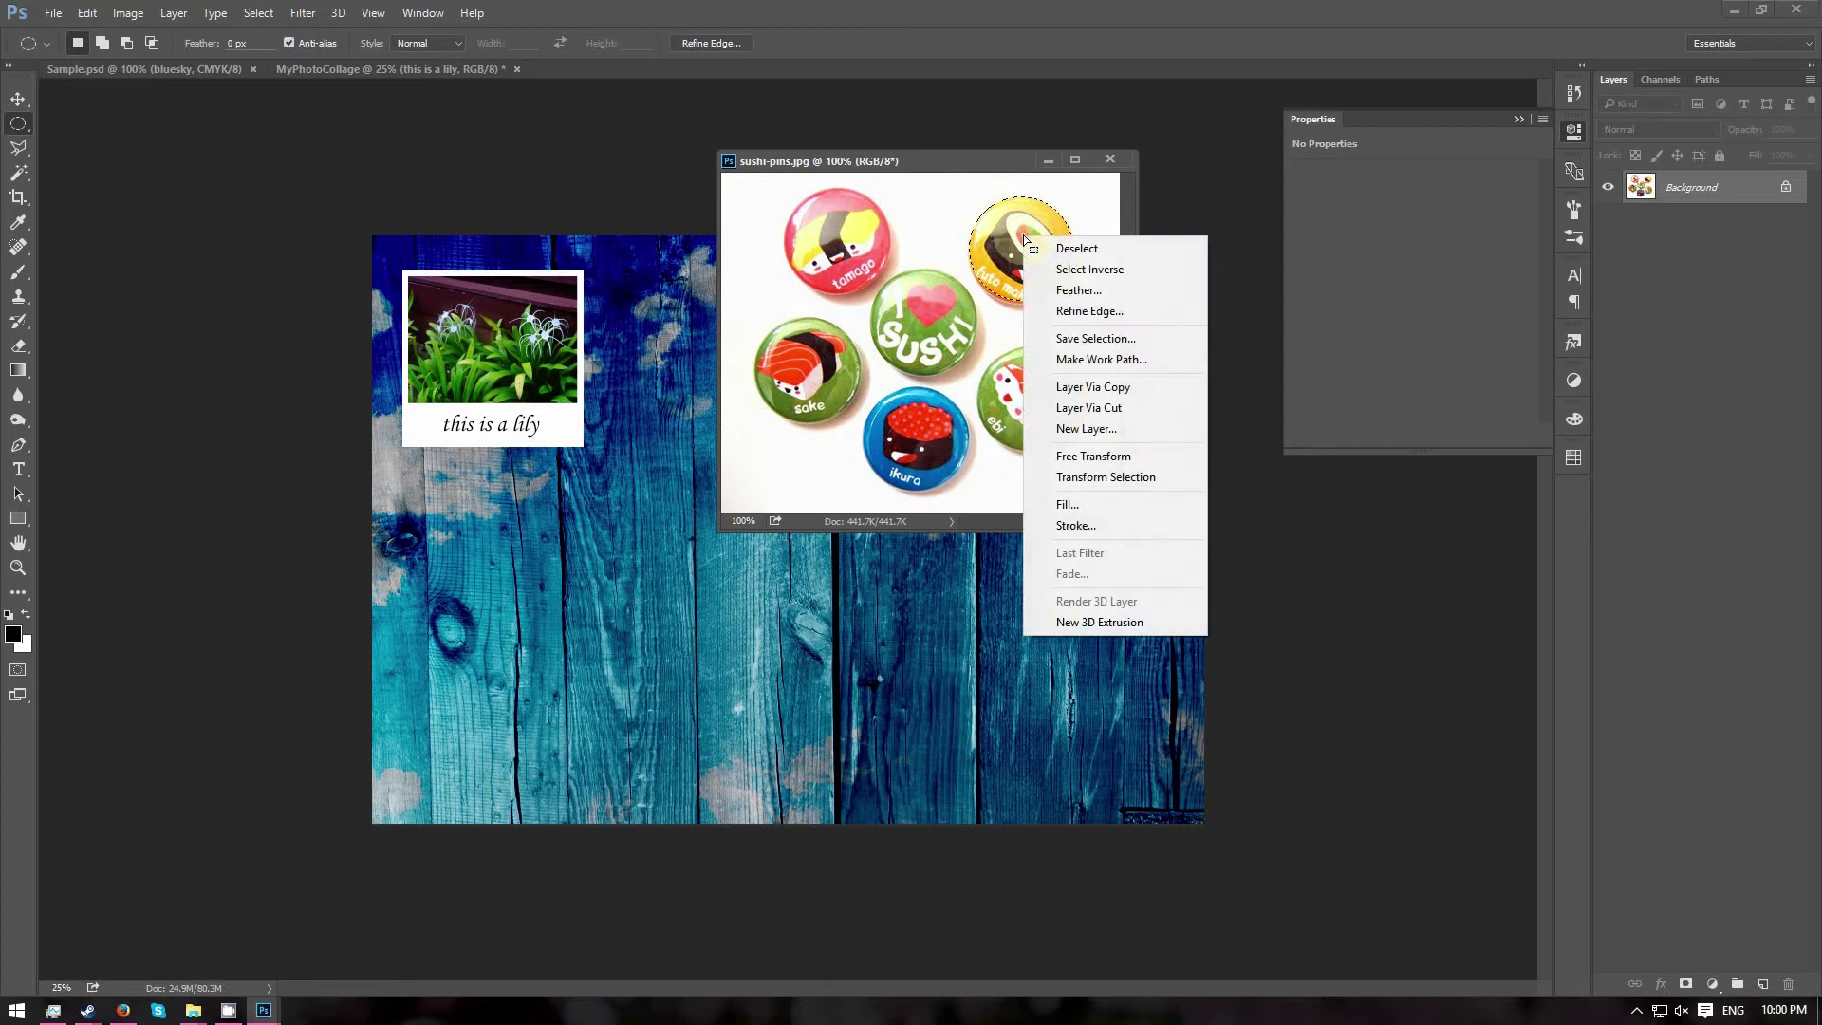
click(1076, 290)
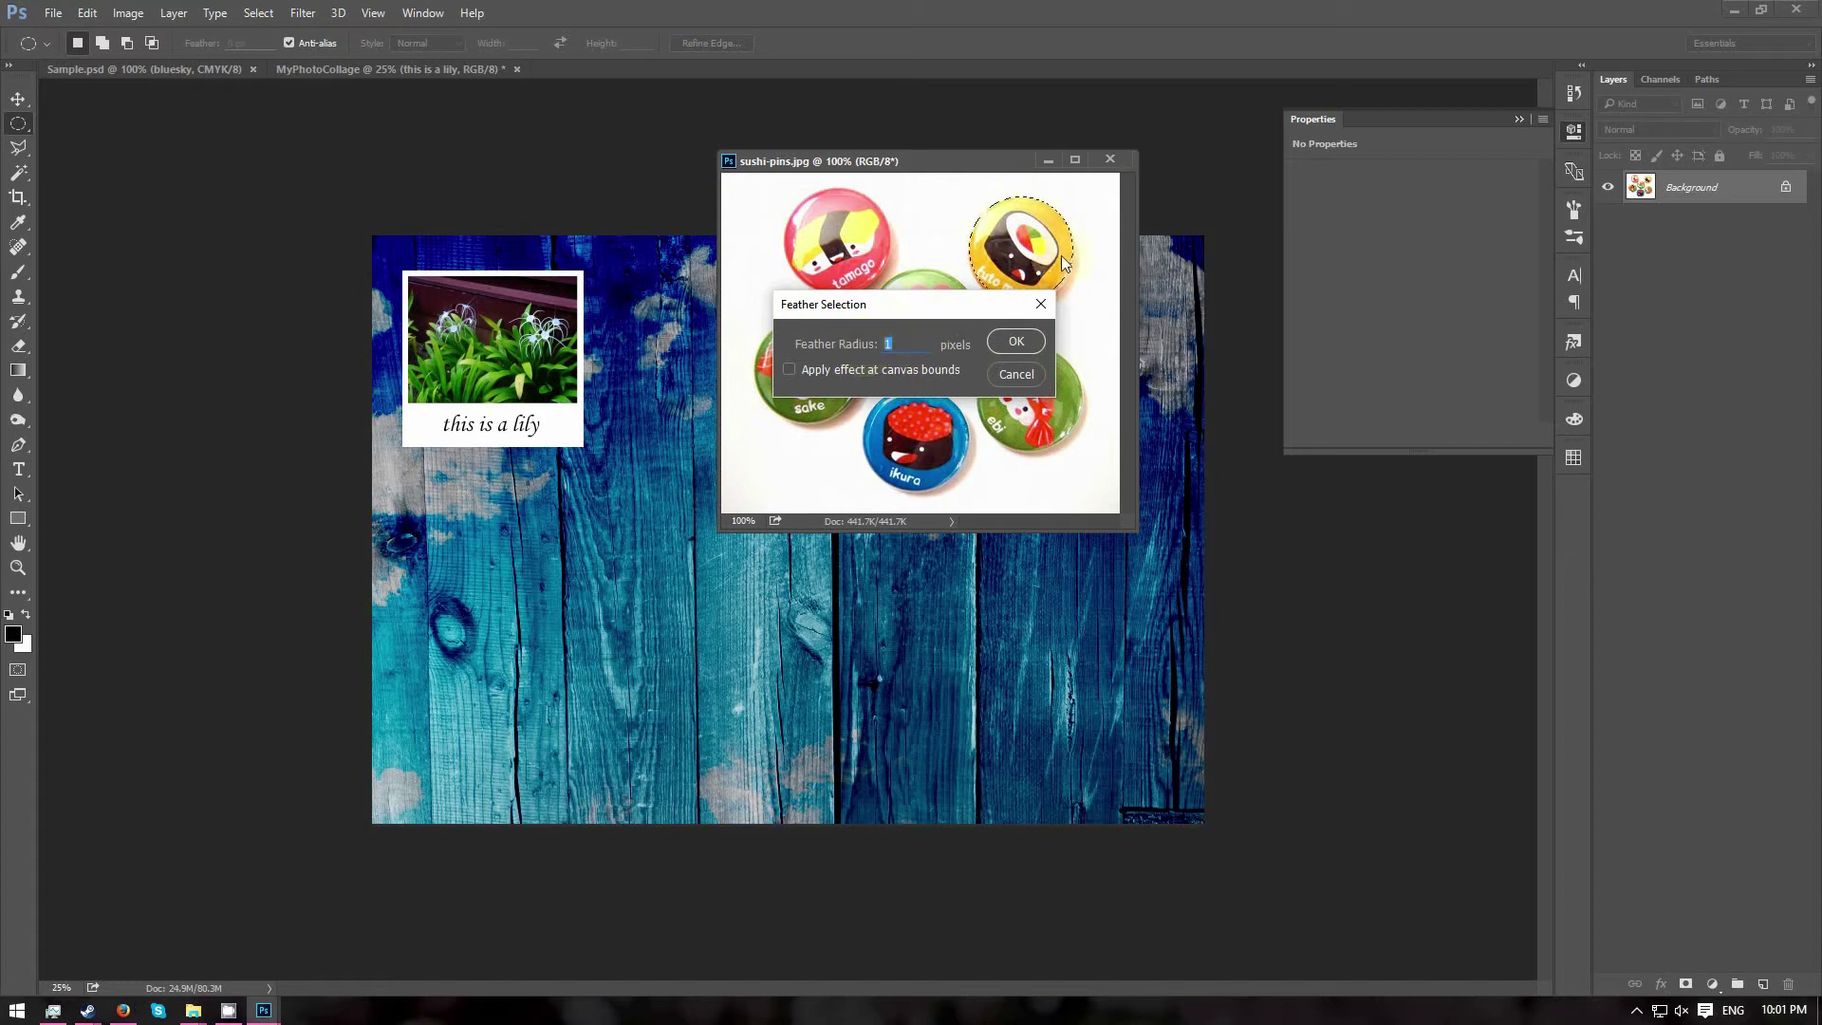
click(1012, 343)
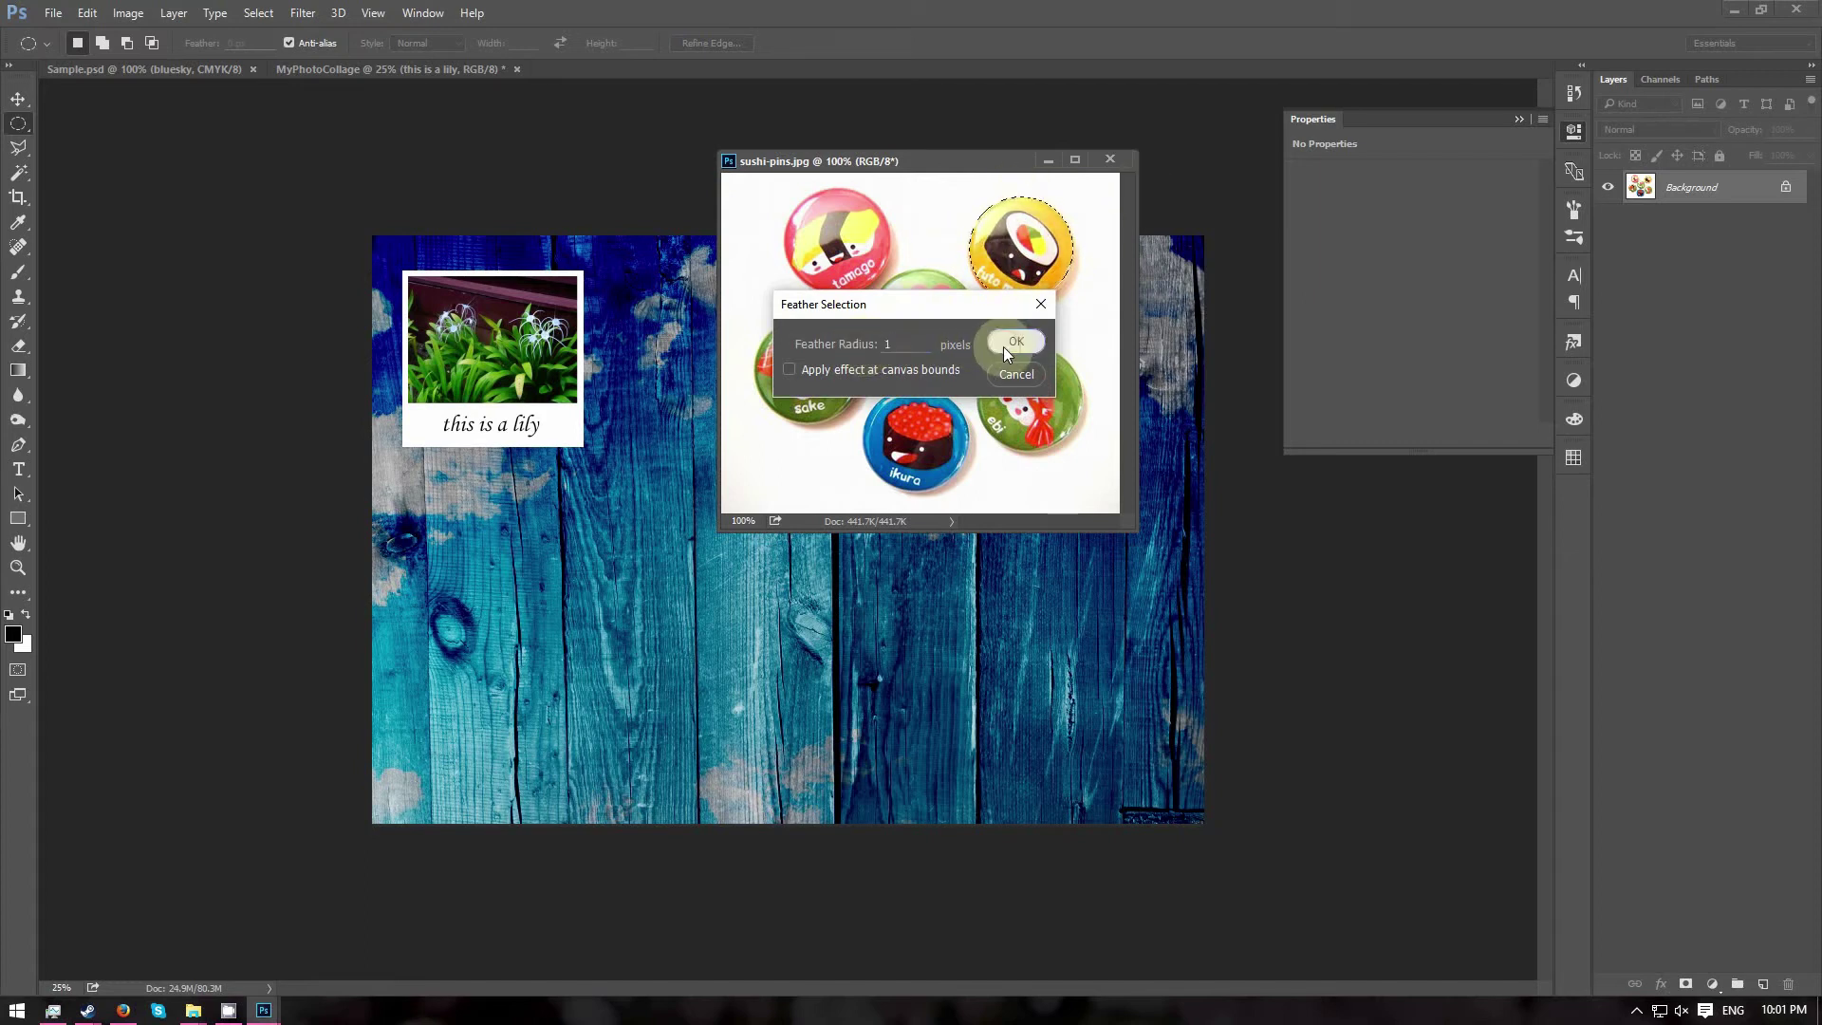
click(18, 99)
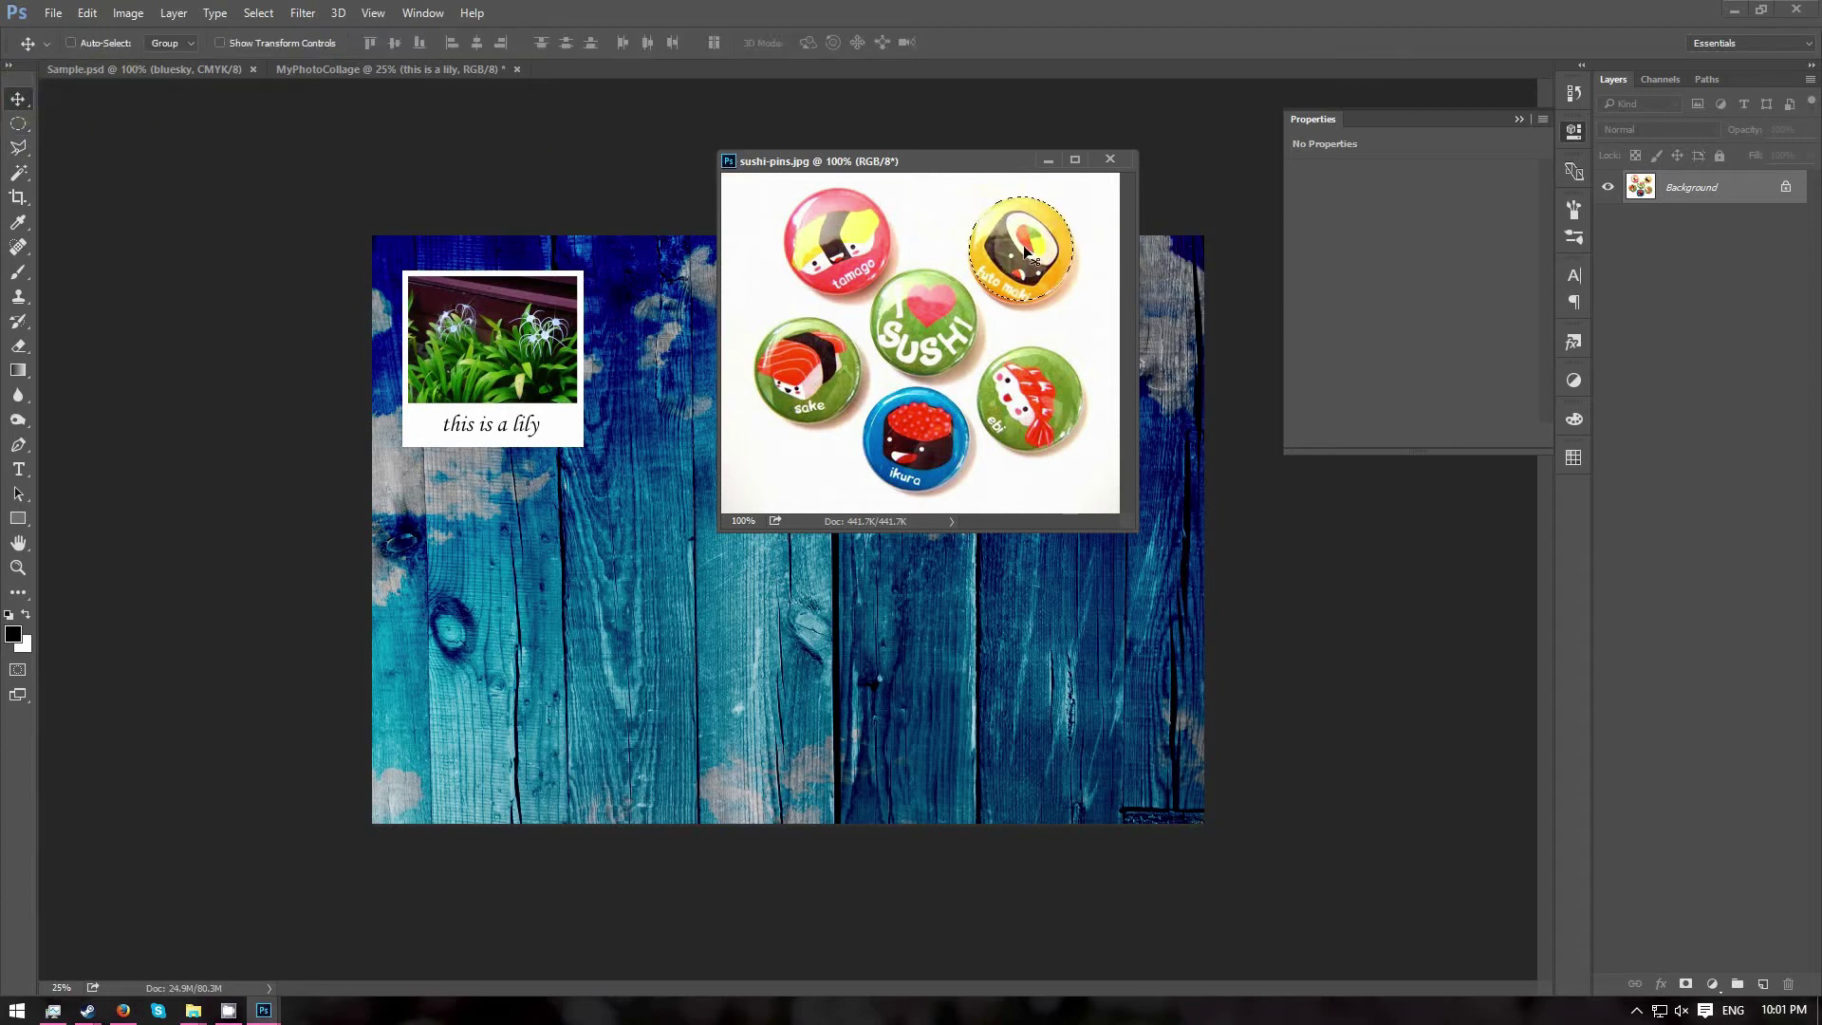
drag(1030, 258, 498, 323)
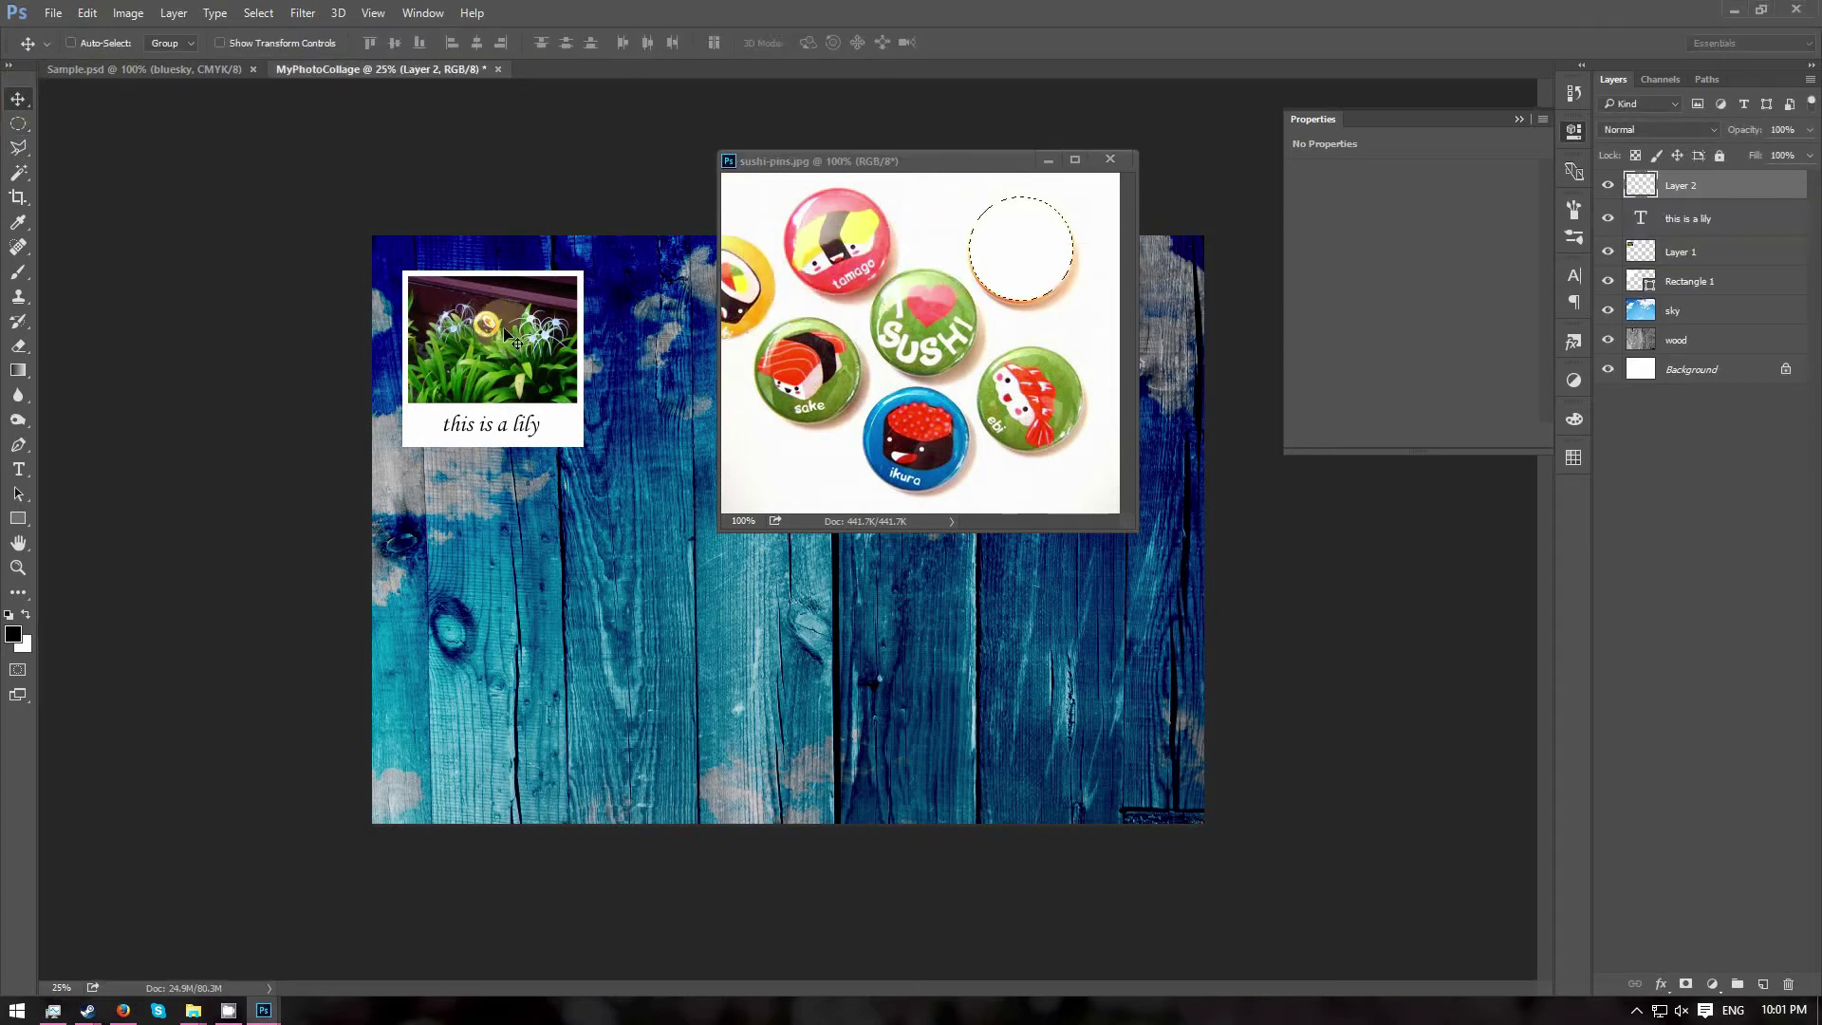
click(1108, 158)
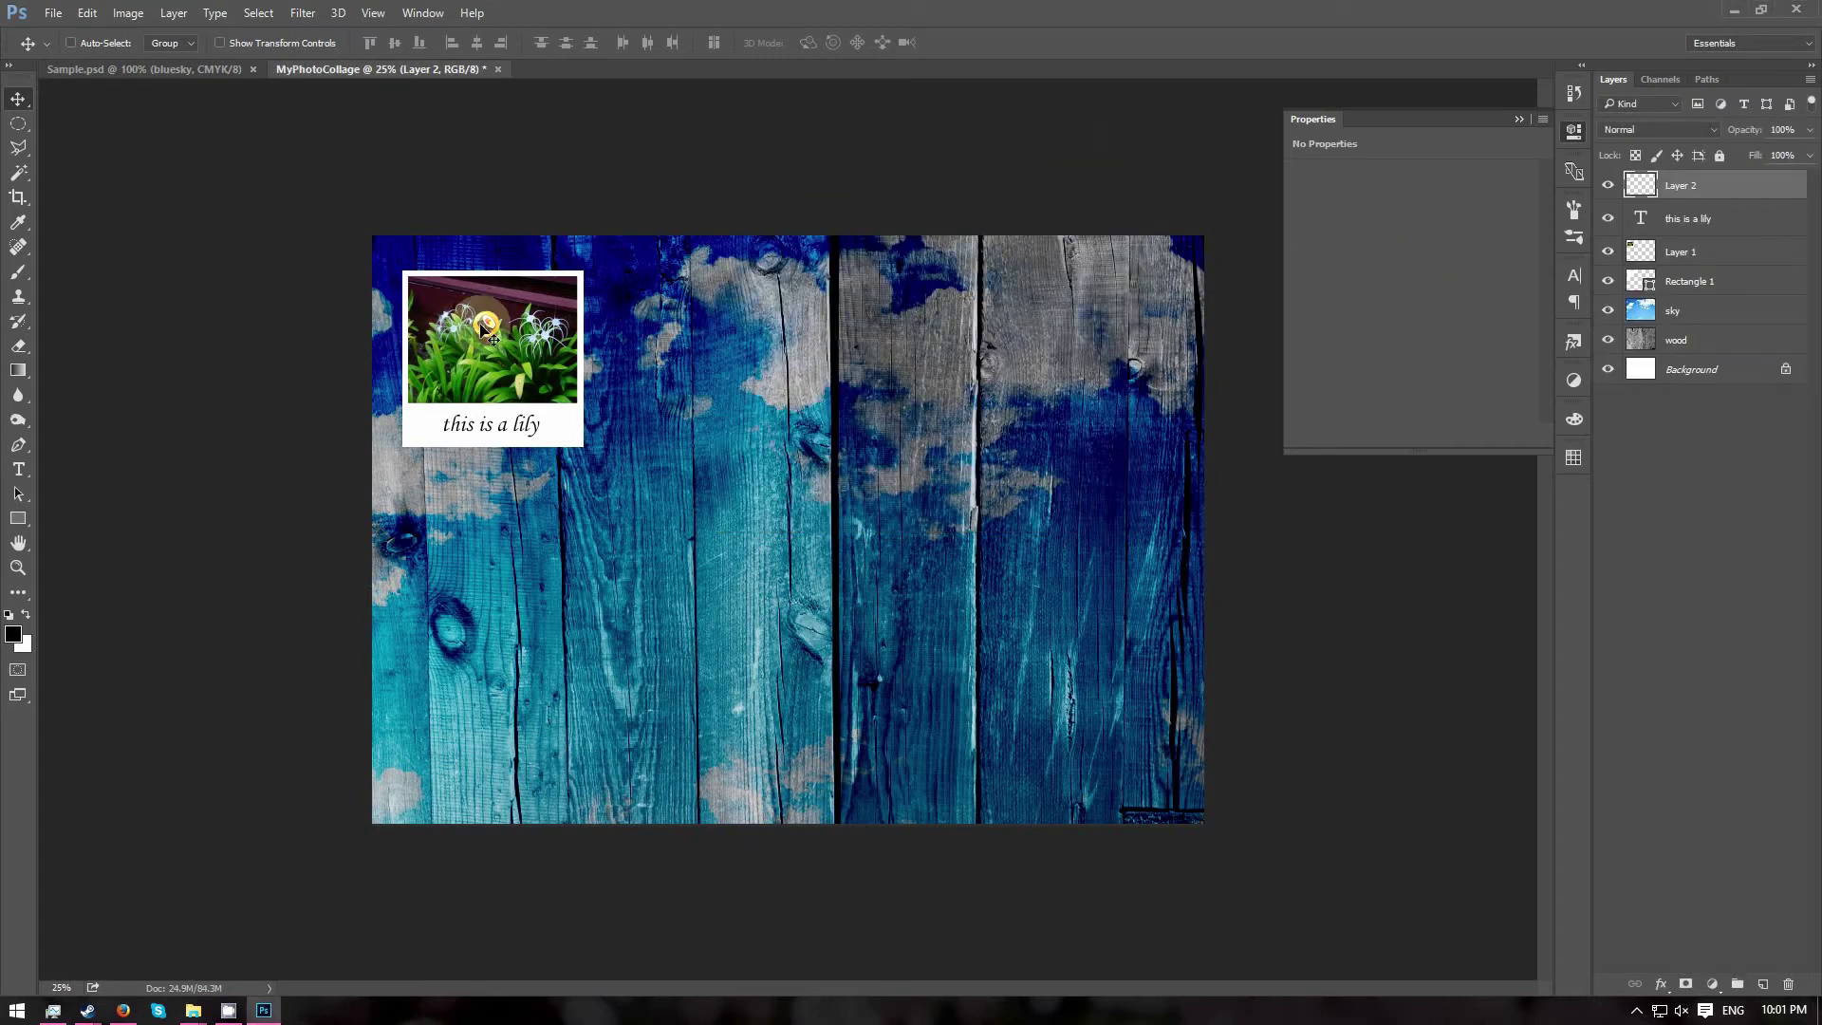
Shrink the maki pin and position it at the lily polaroid's top edge.
drag(485, 329, 538, 267)
key(ctrl+t)
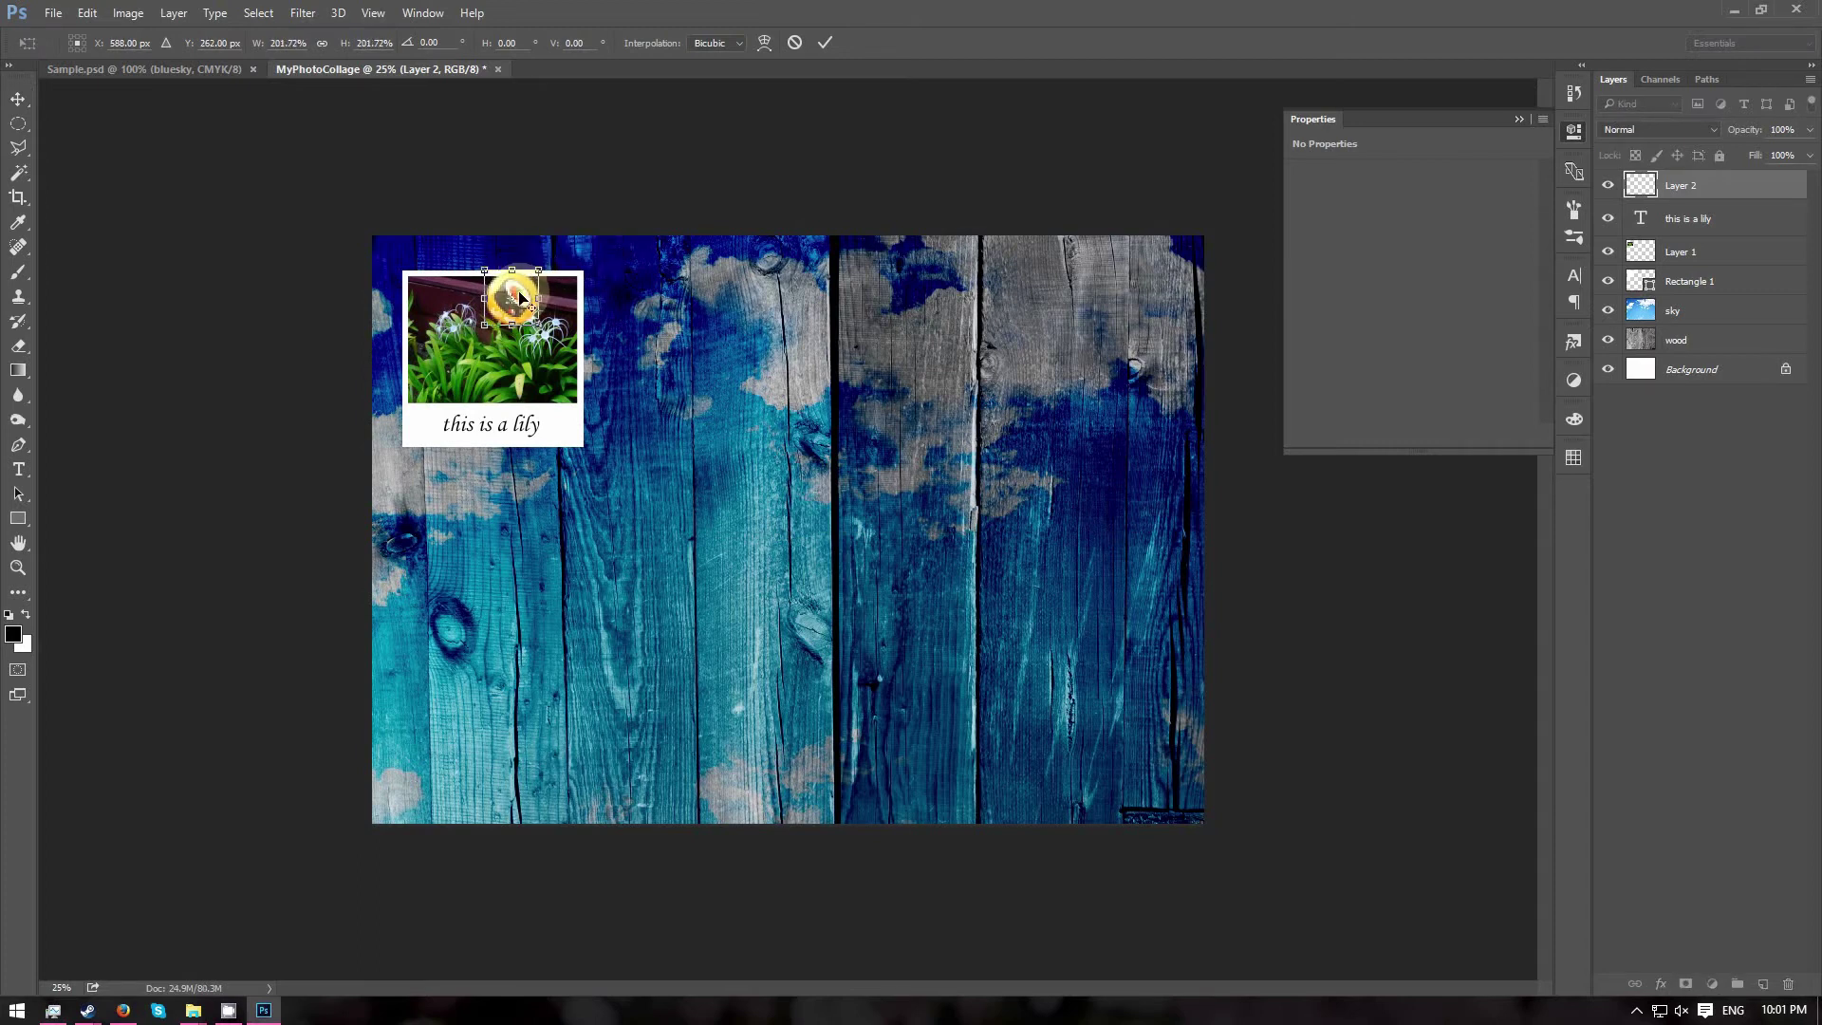
key(Return)
drag(527, 297, 490, 289)
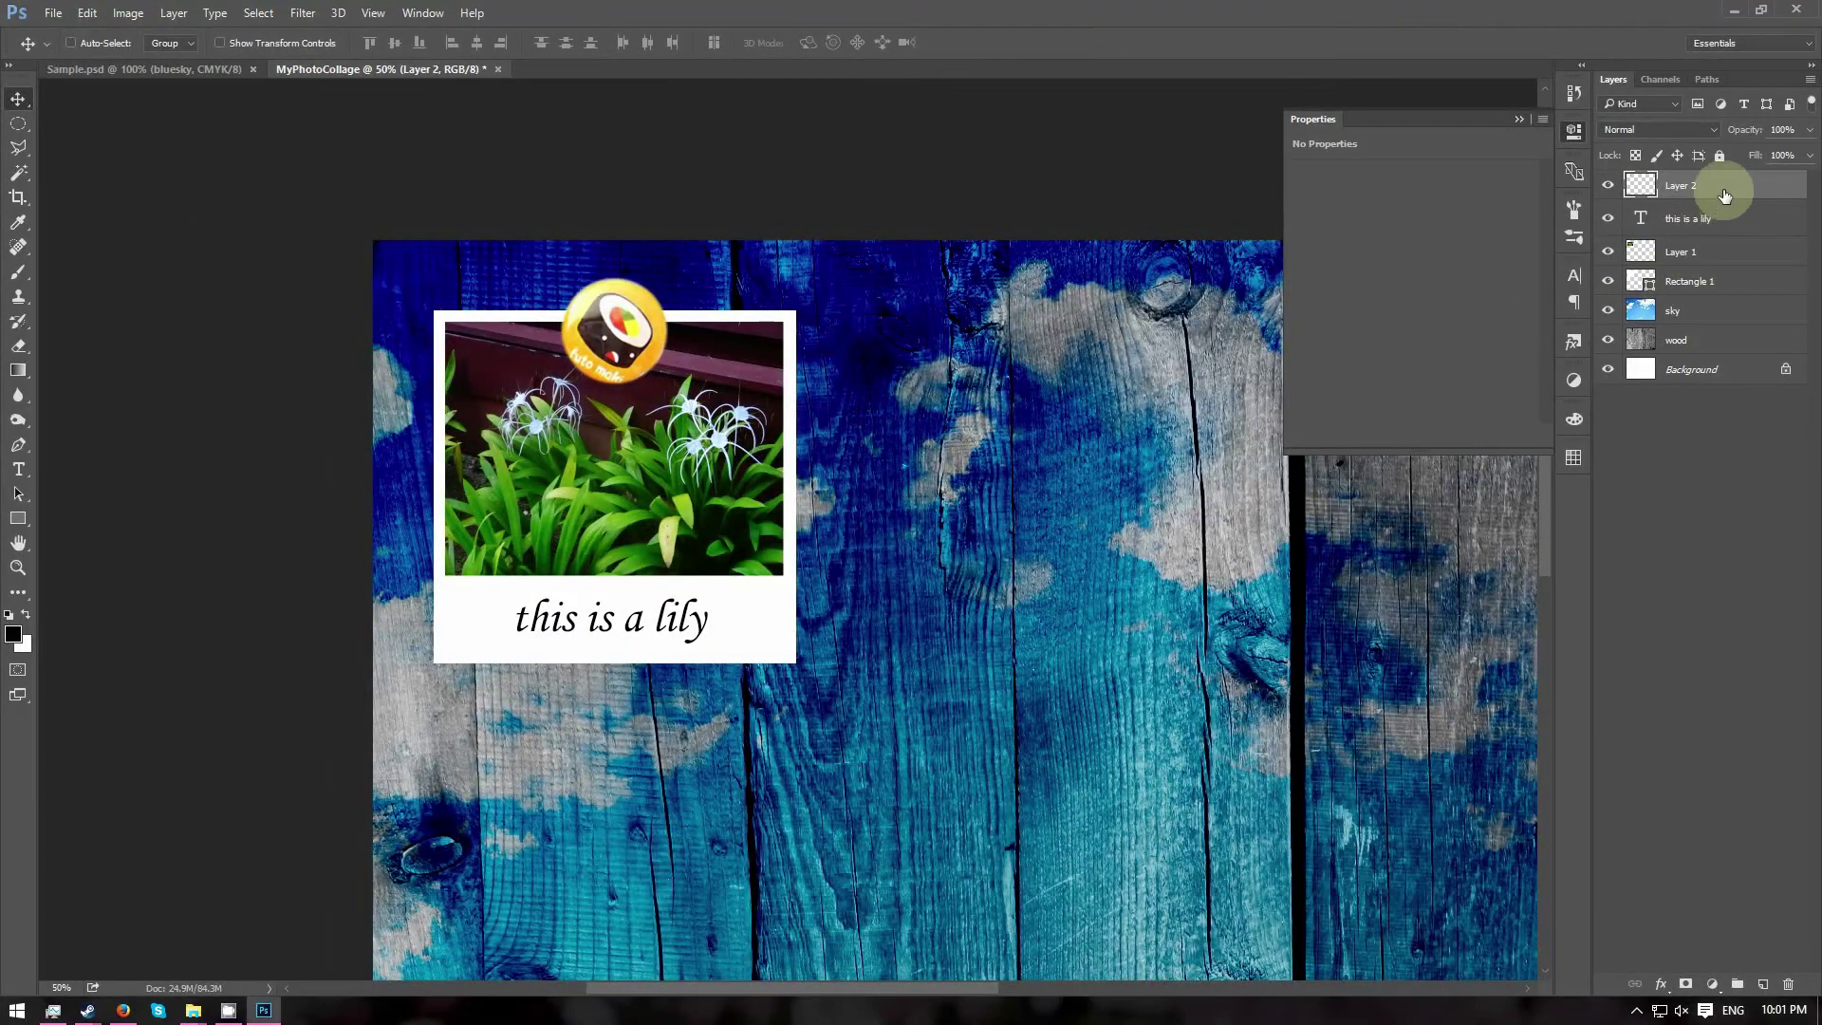
Add a drop shadow of about 12 px distance to the pin layer, falling lower right.
click(1722, 195)
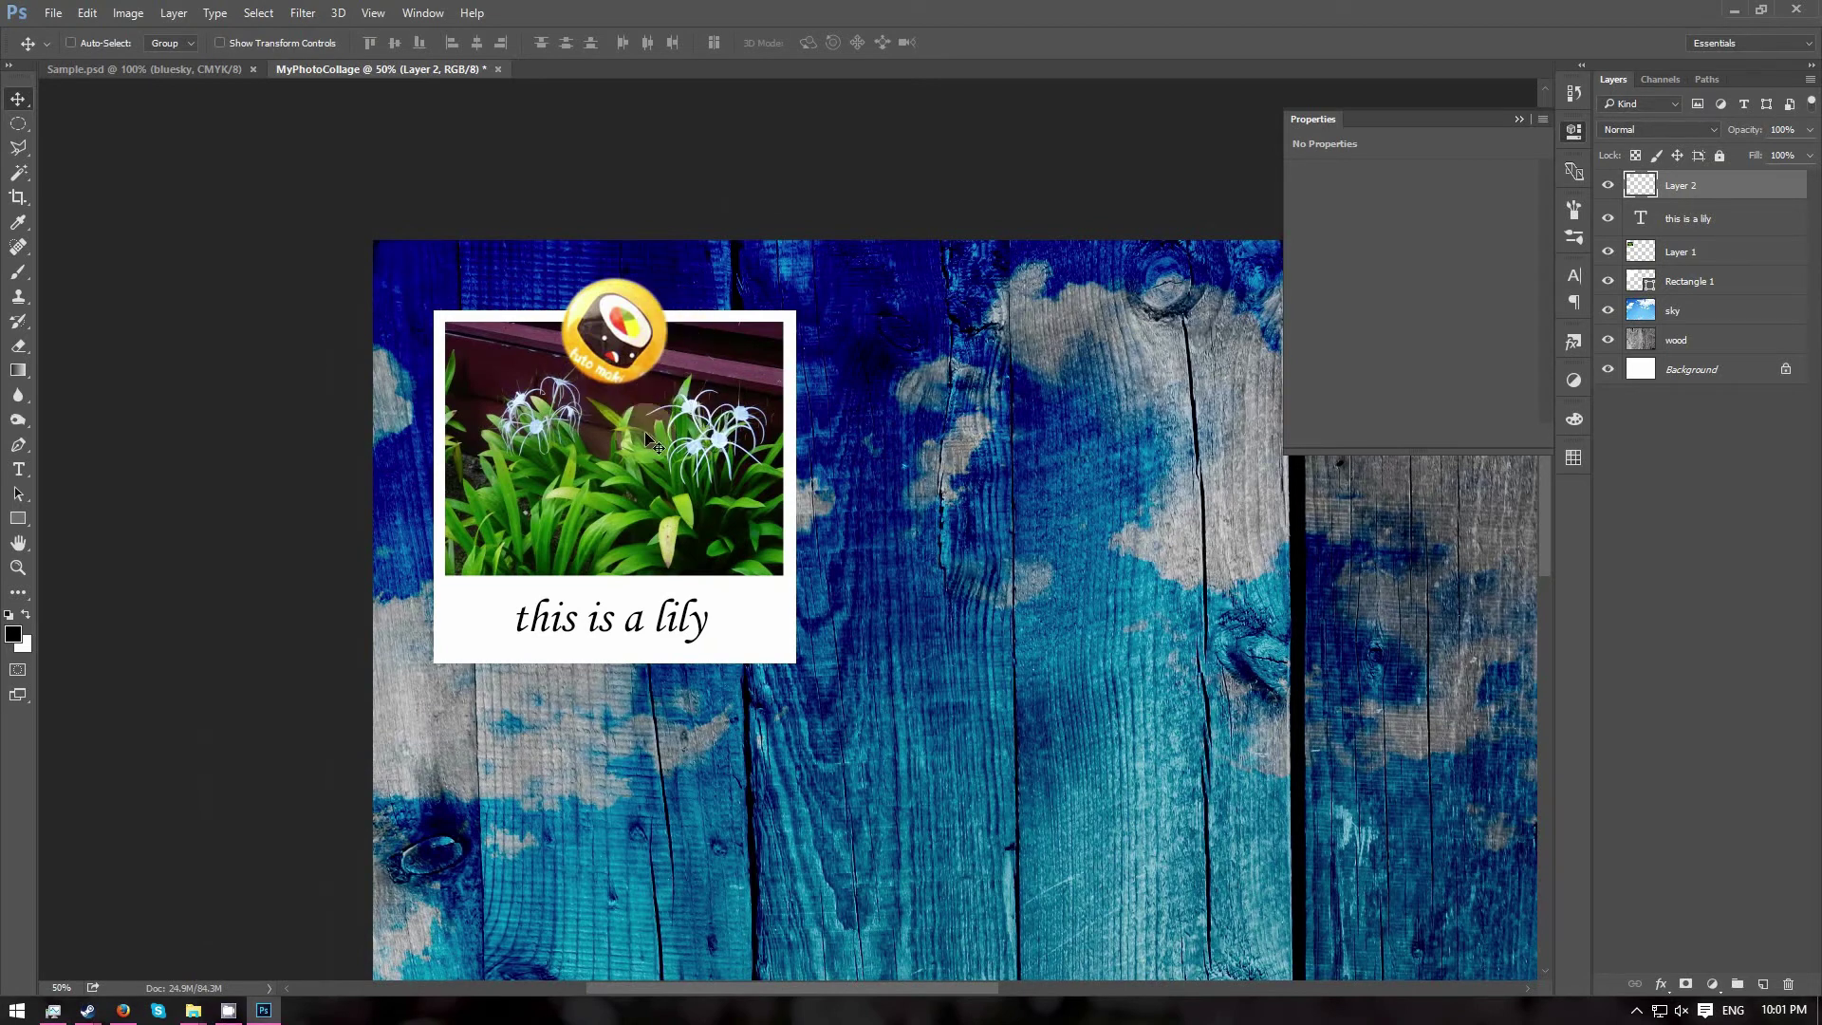
right_click(1762, 185)
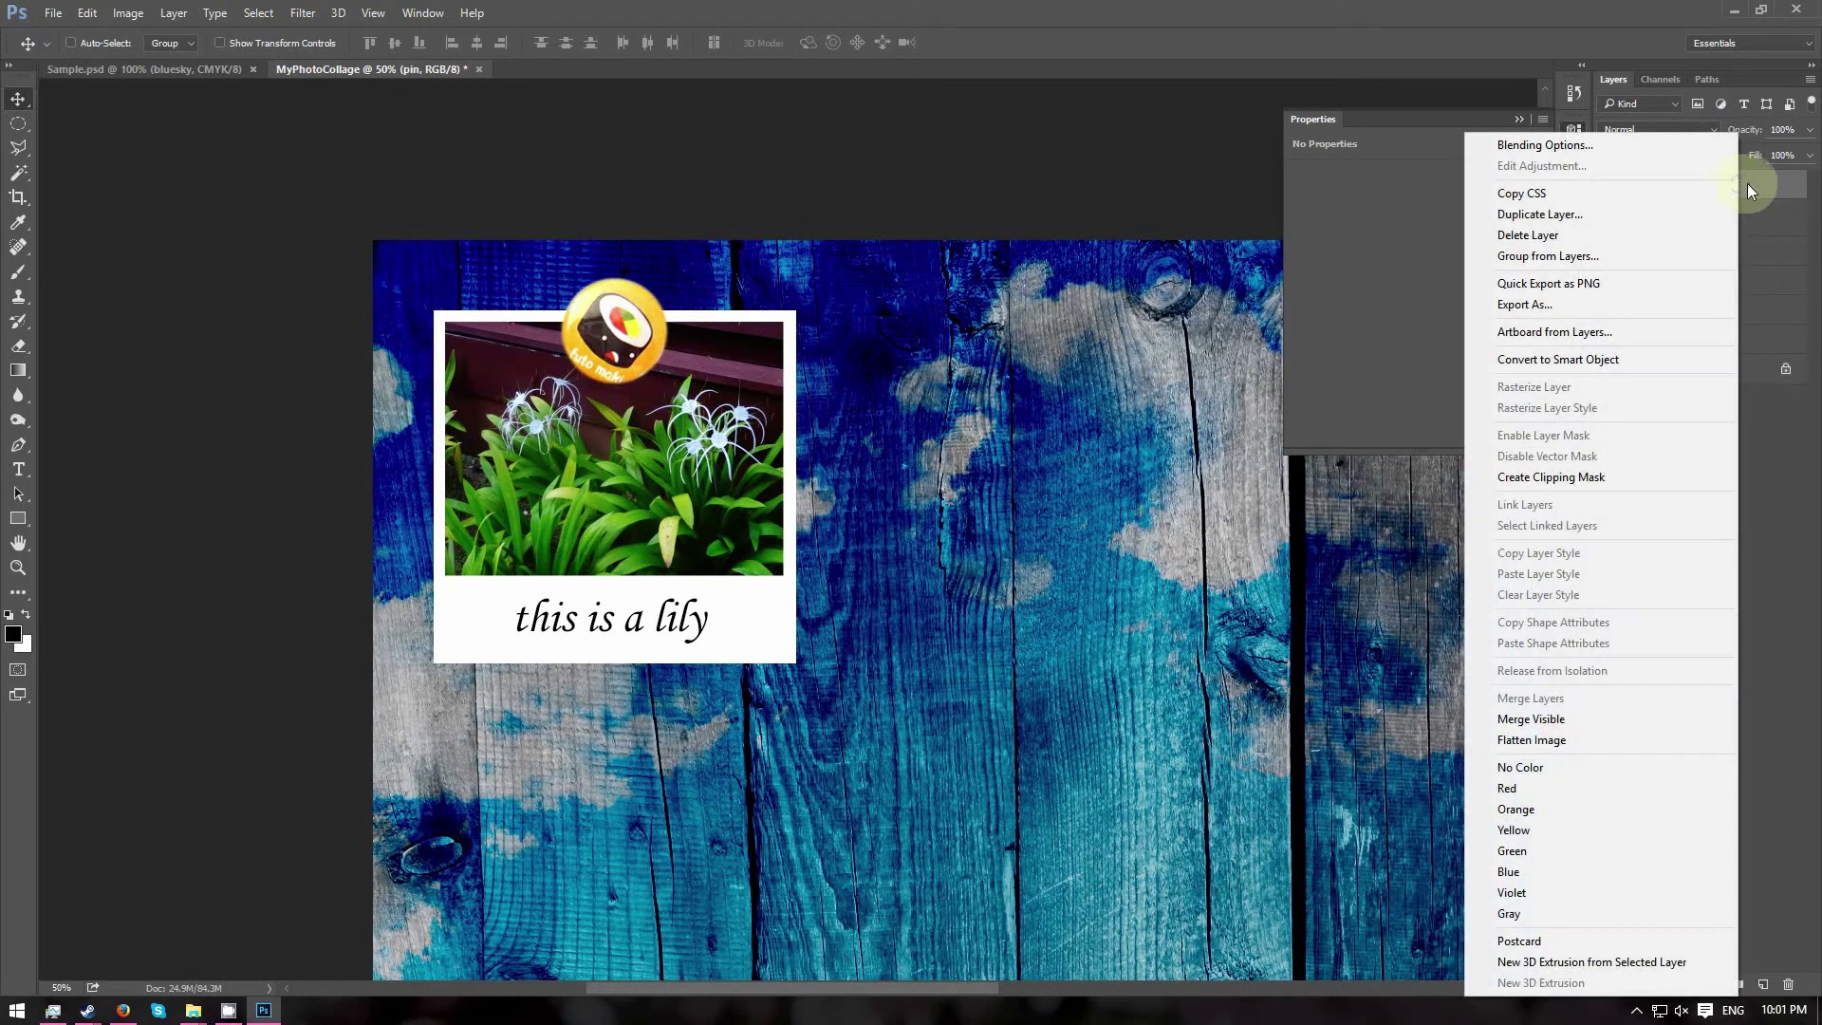
click(1575, 145)
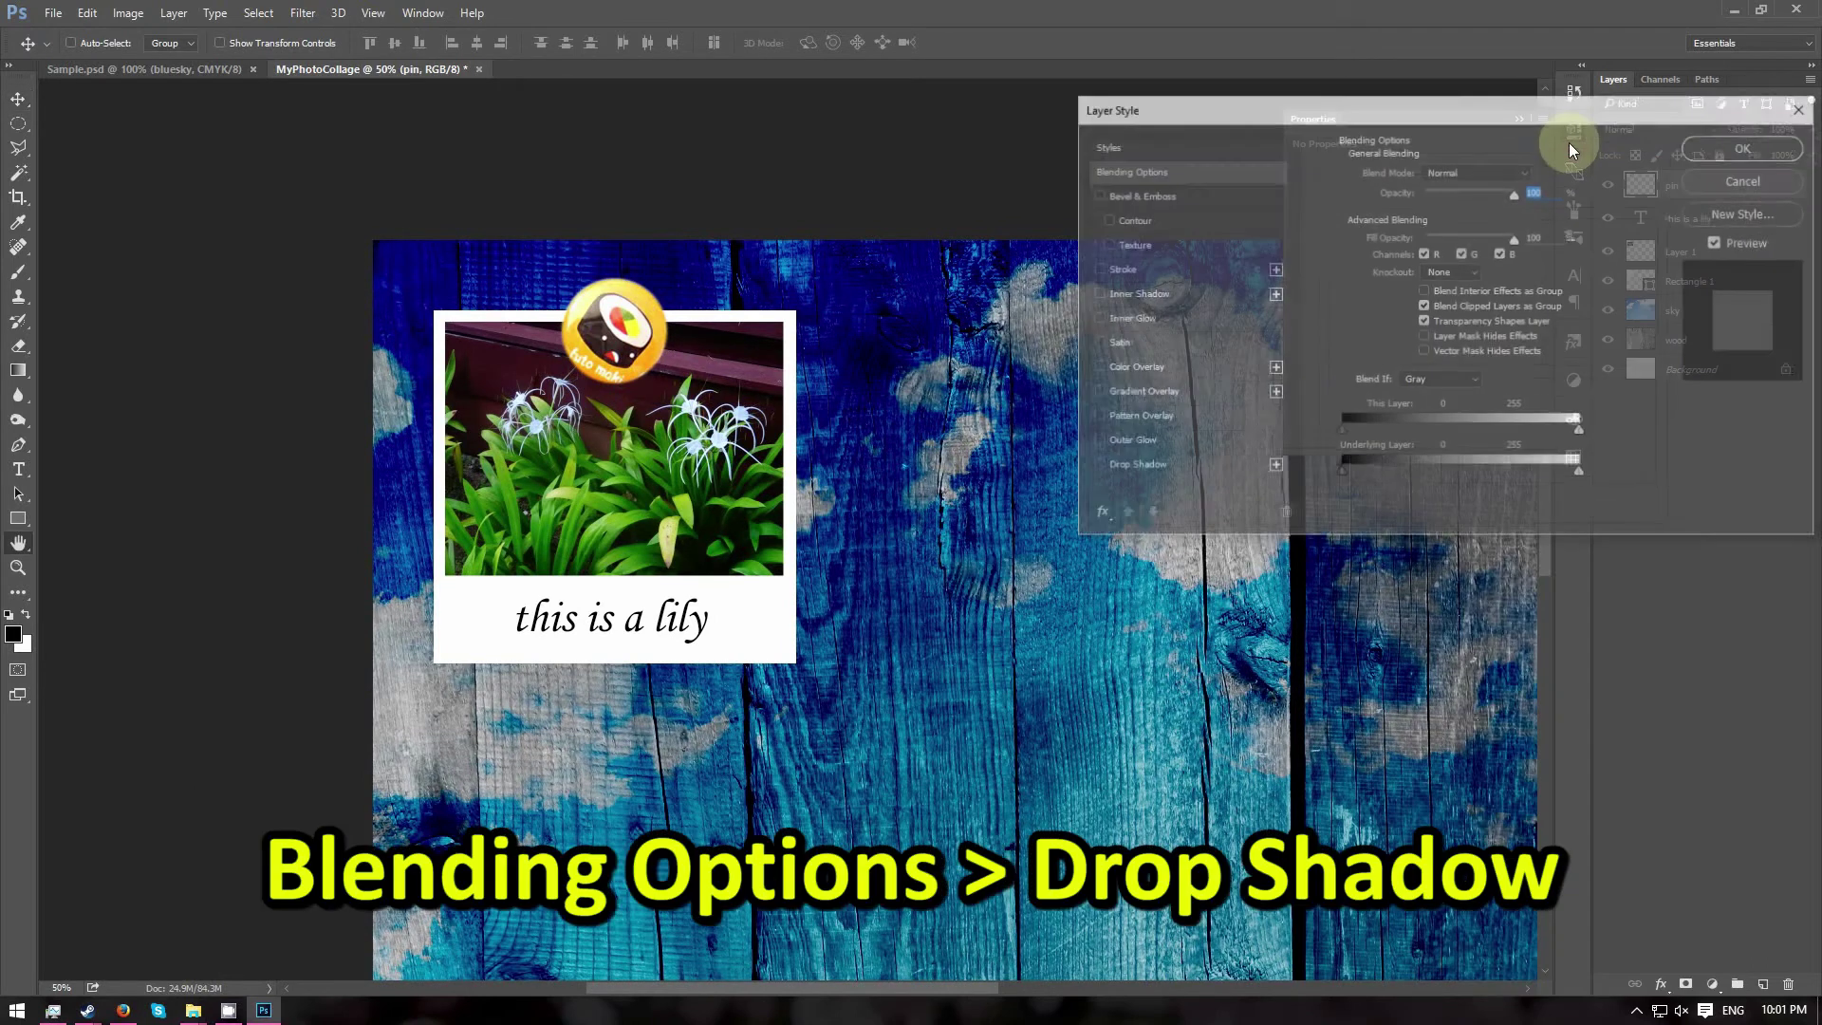
drag(1271, 105, 988, 107)
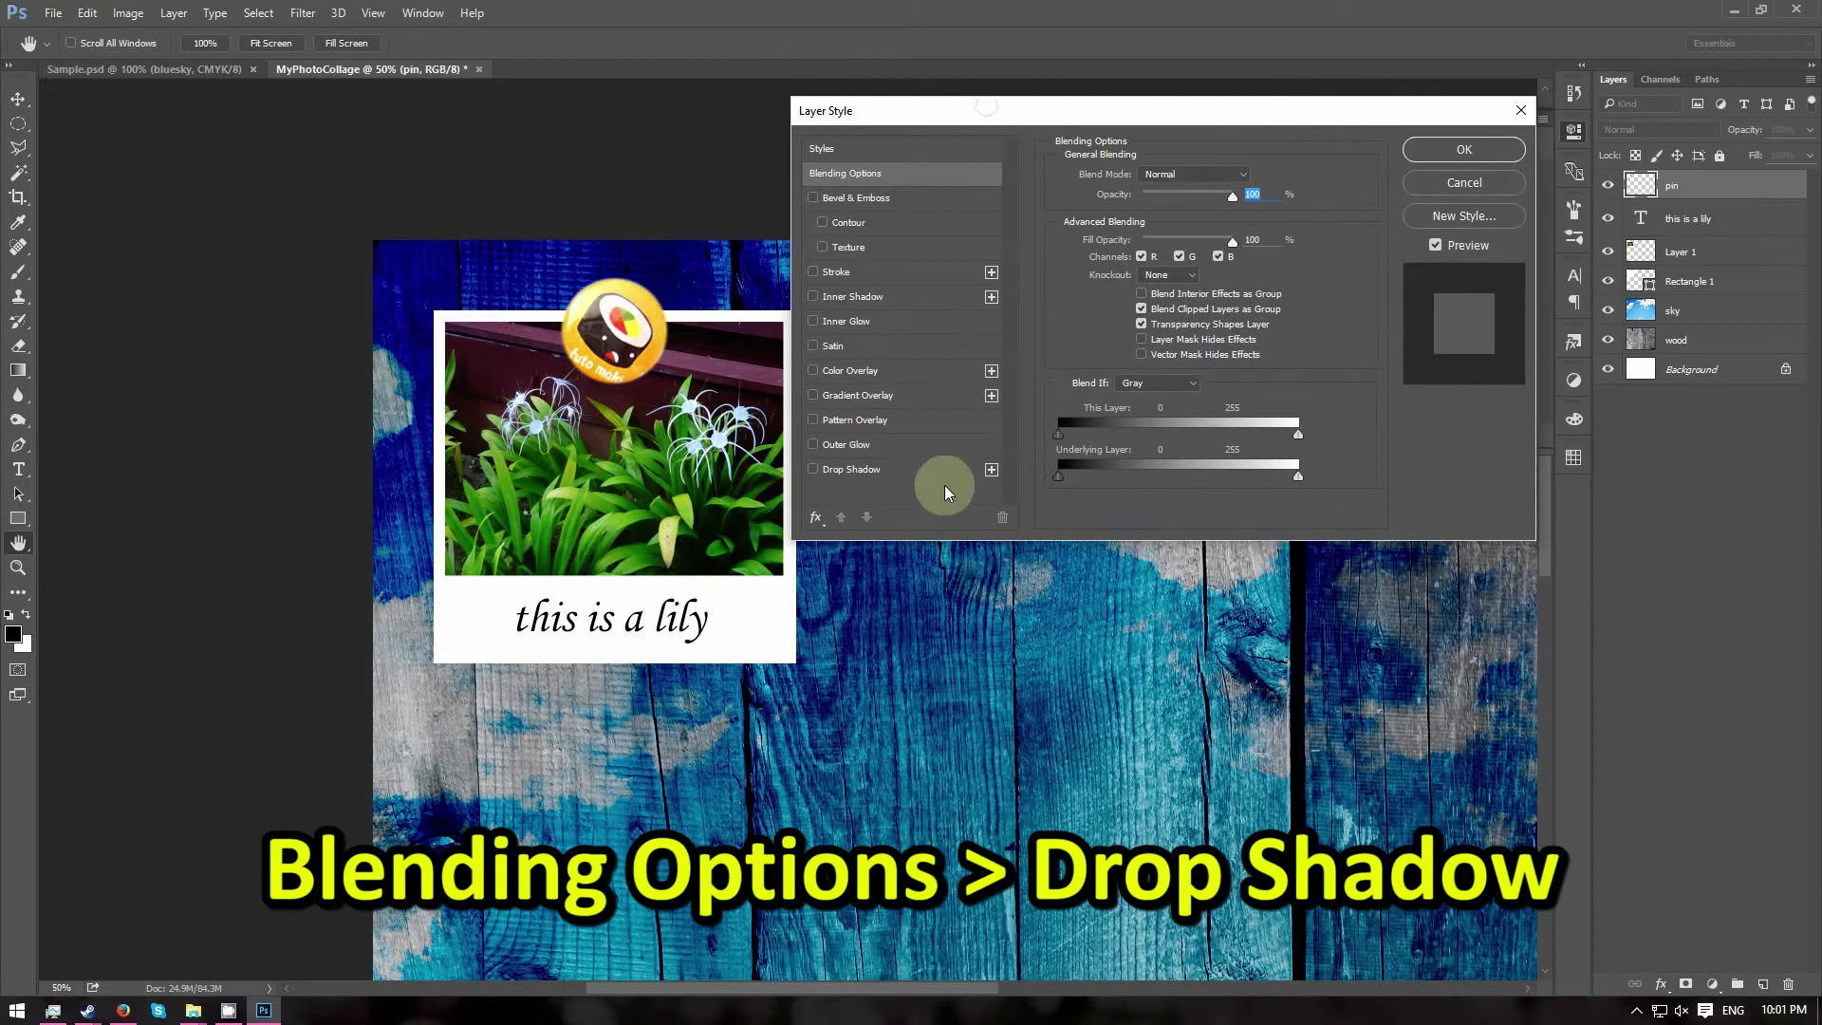
click(849, 470)
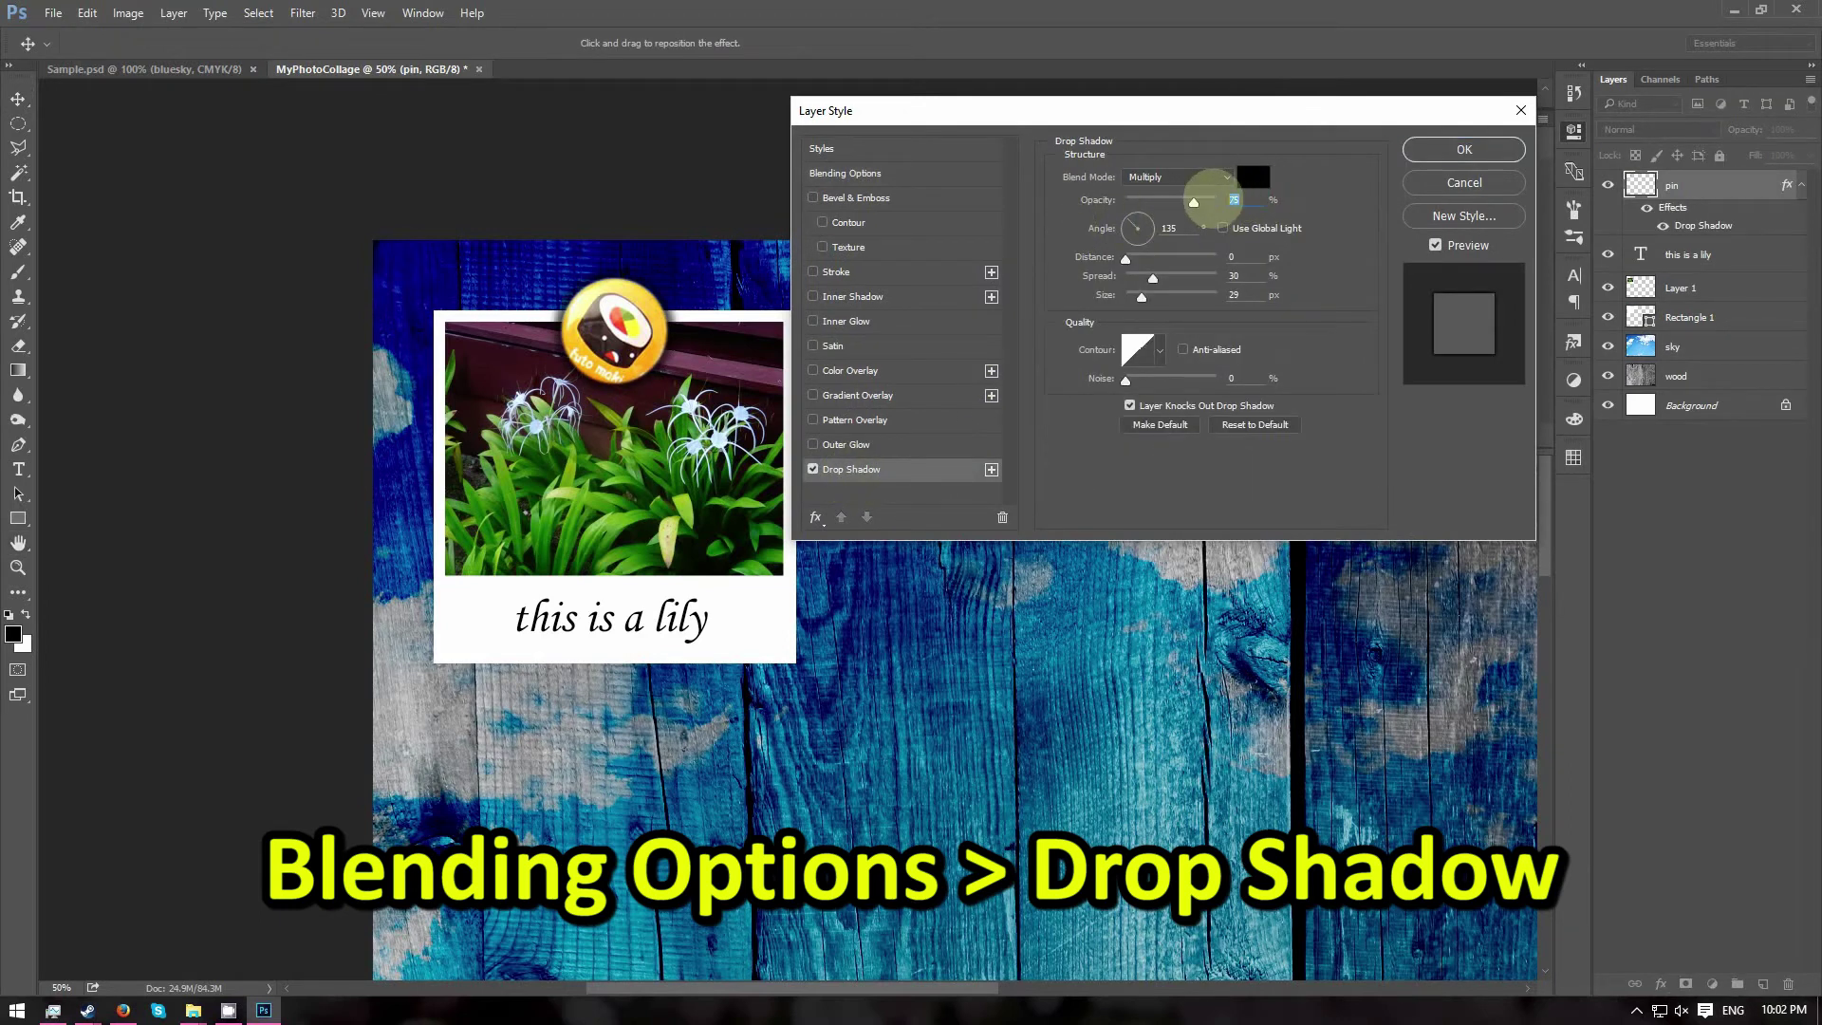
double_click(1234, 200)
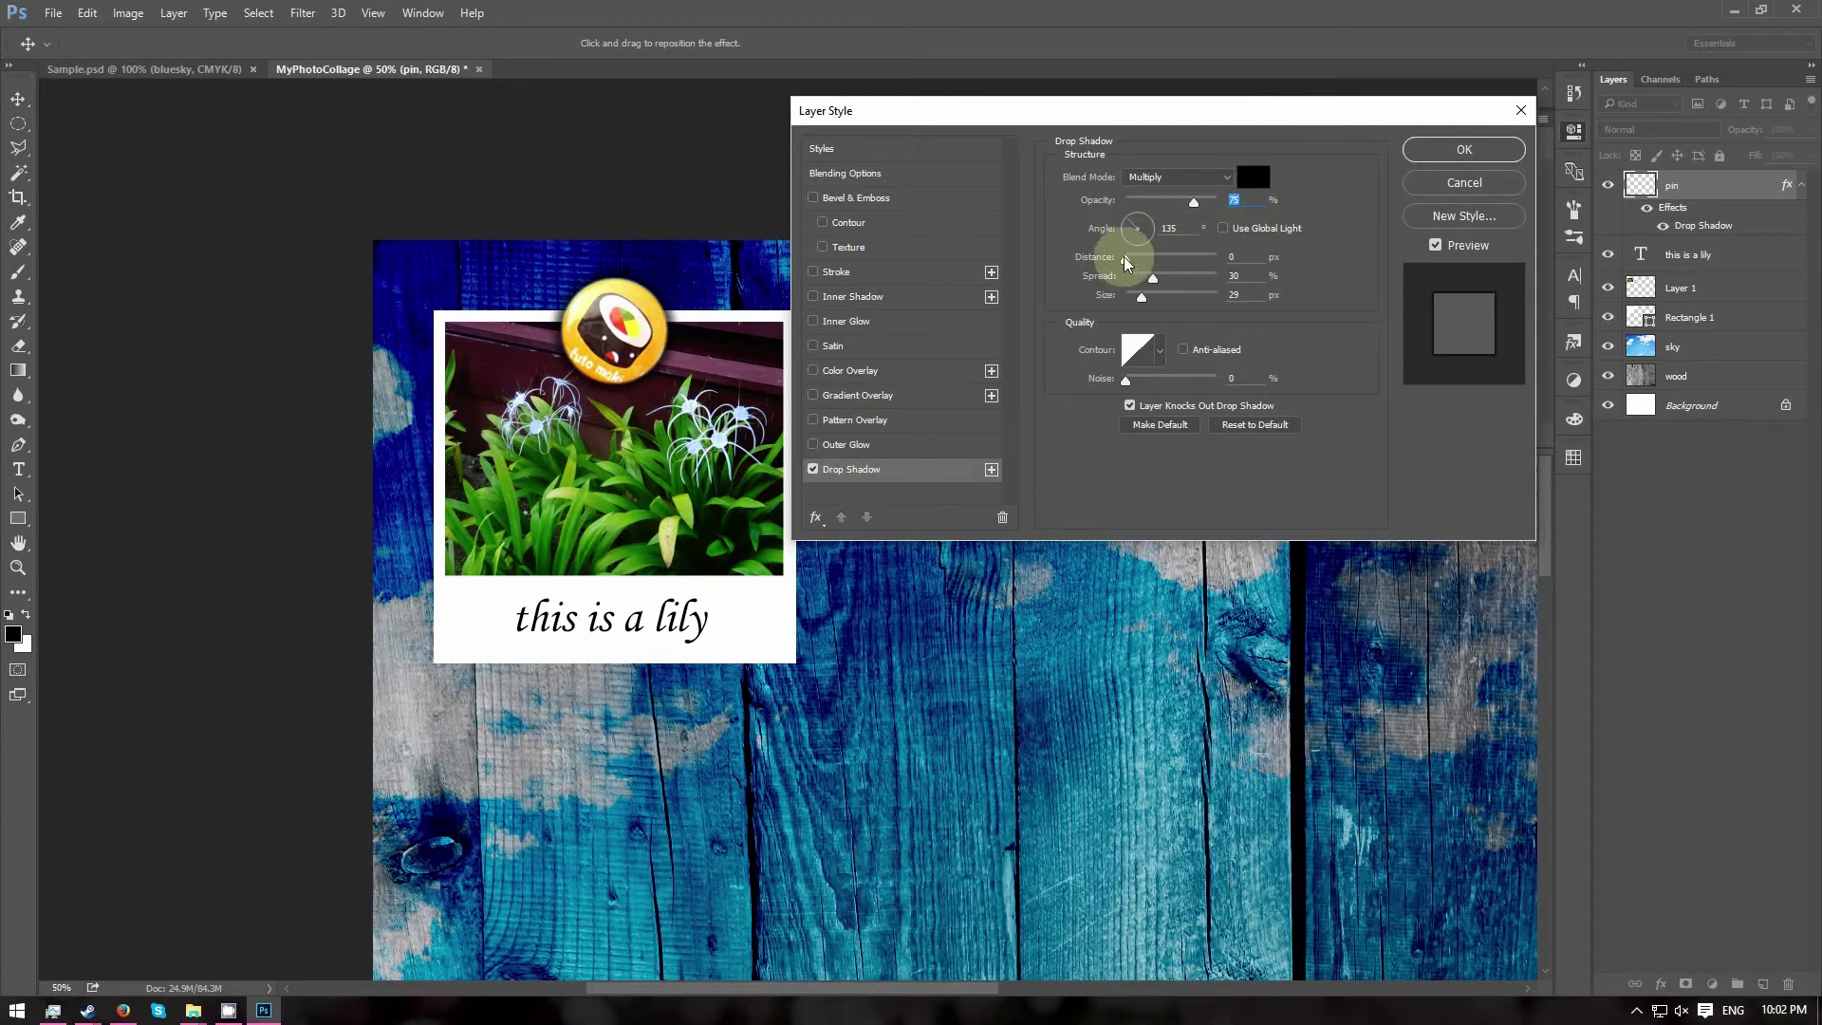
mouse_move(1127, 263)
mouse_down()
mouse_move(1177, 277)
mouse_move(1144, 285)
mouse_up()
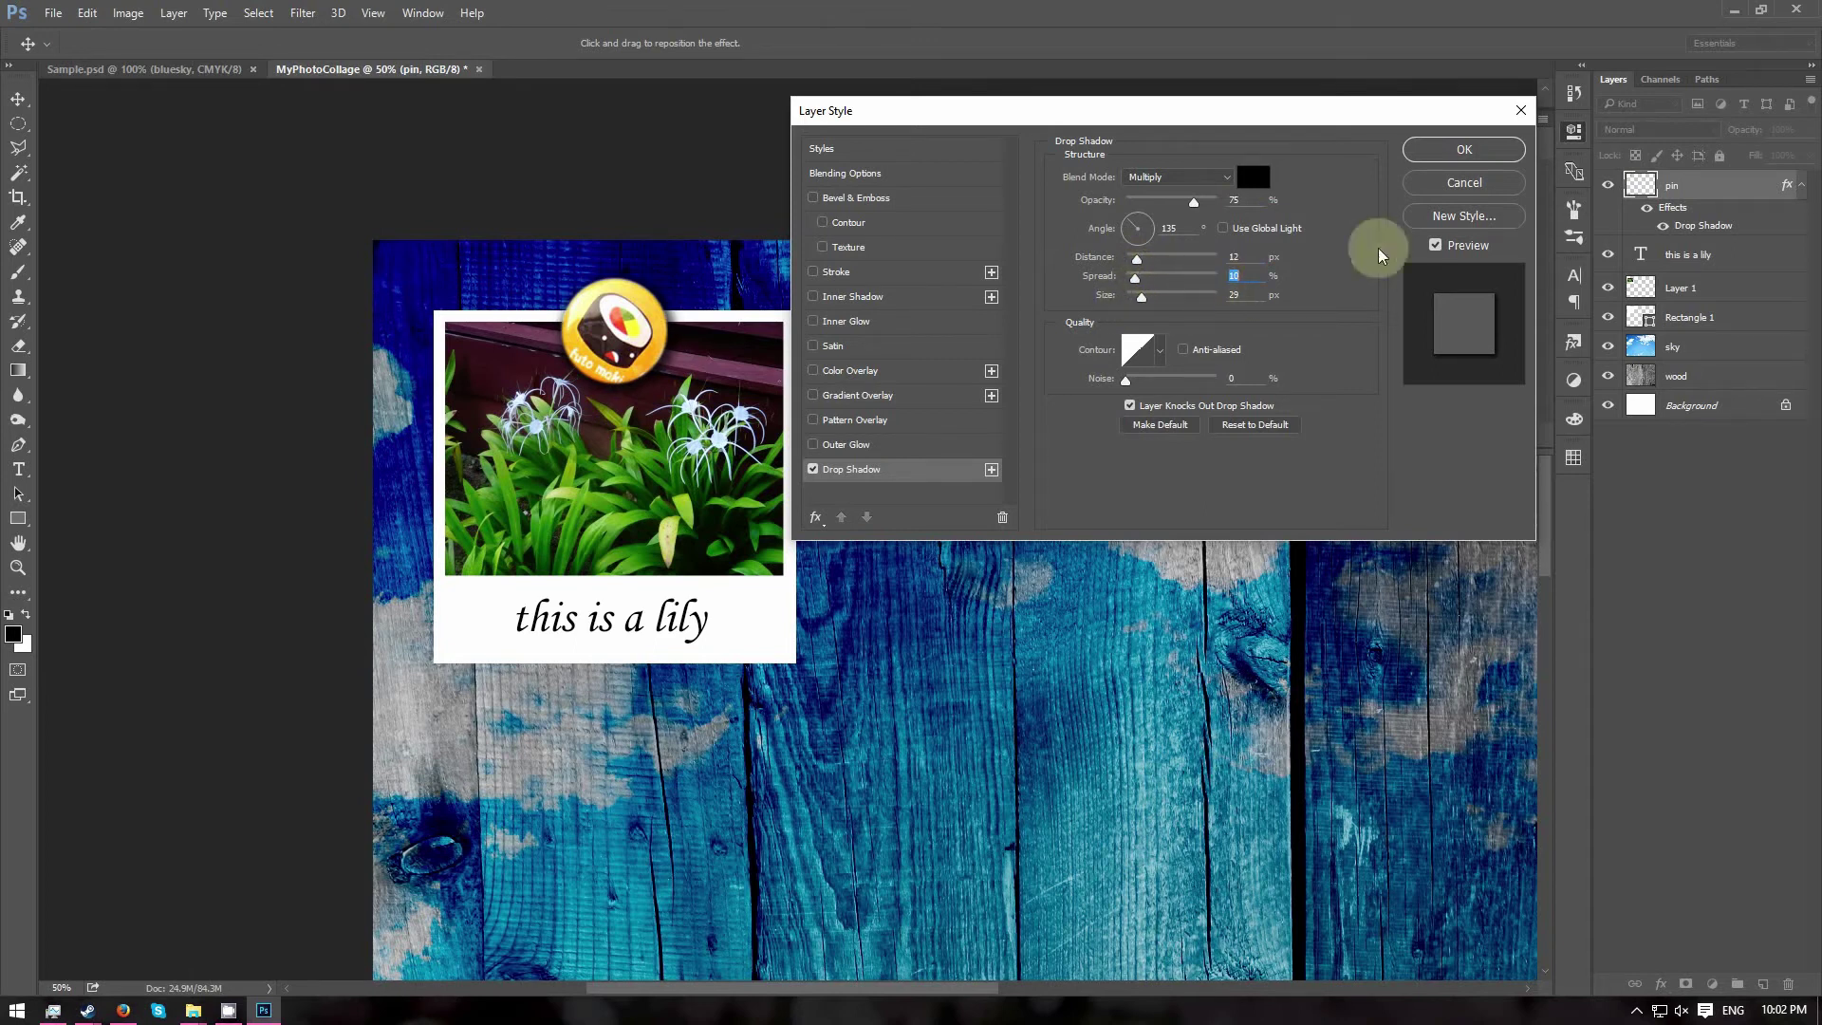
drag(617, 280, 632, 389)
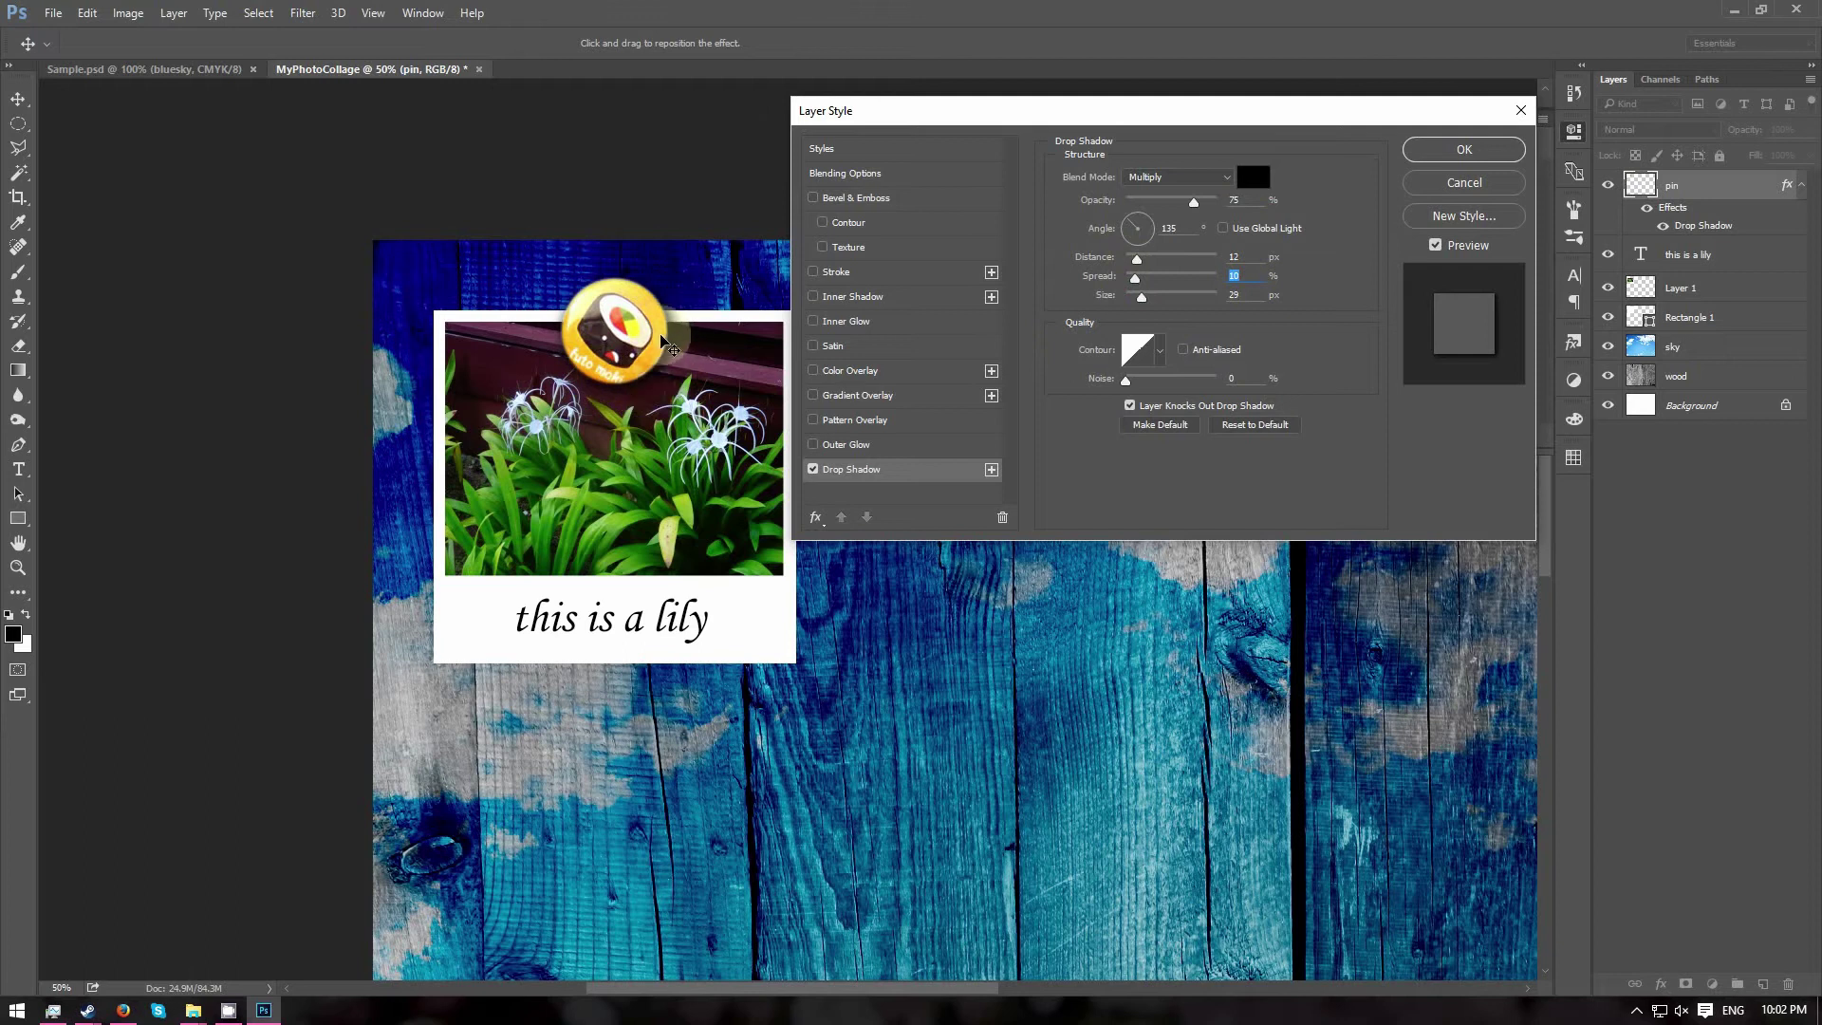
click(1433, 152)
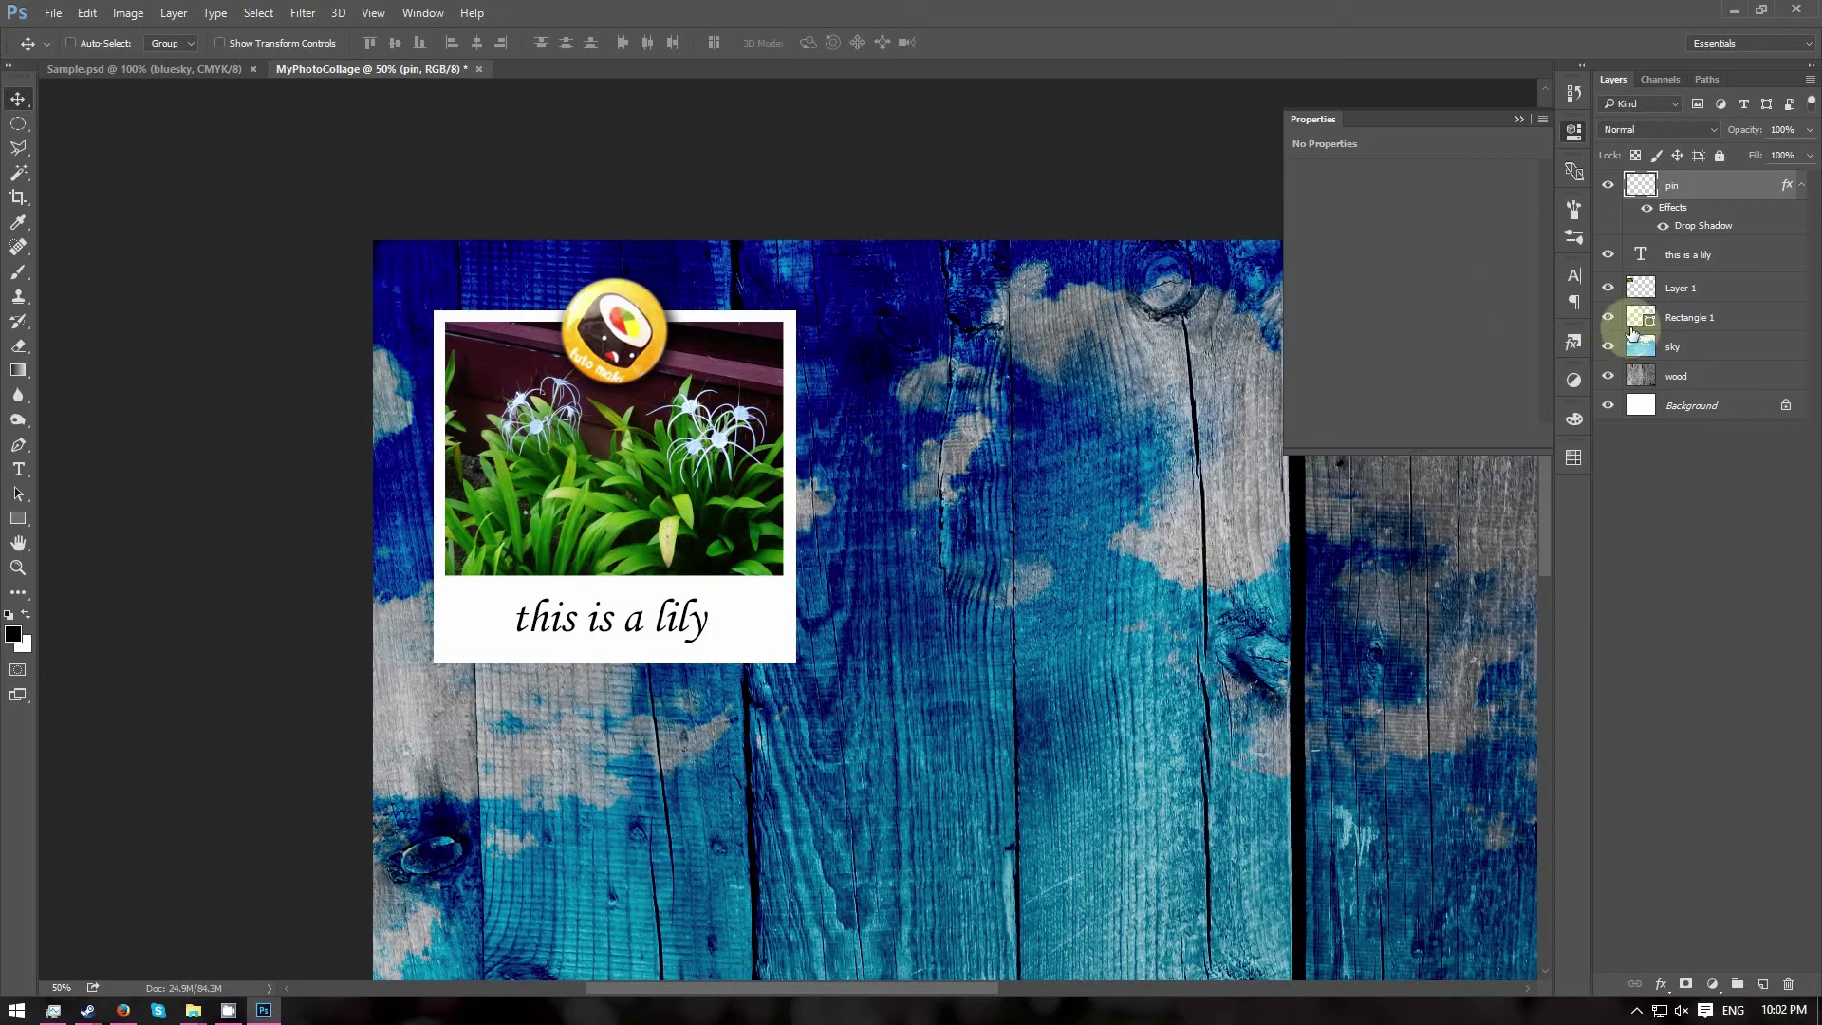
Copy the pin's layer style and paste it onto the Rectangle 1 frame layer.
right_click(1713, 191)
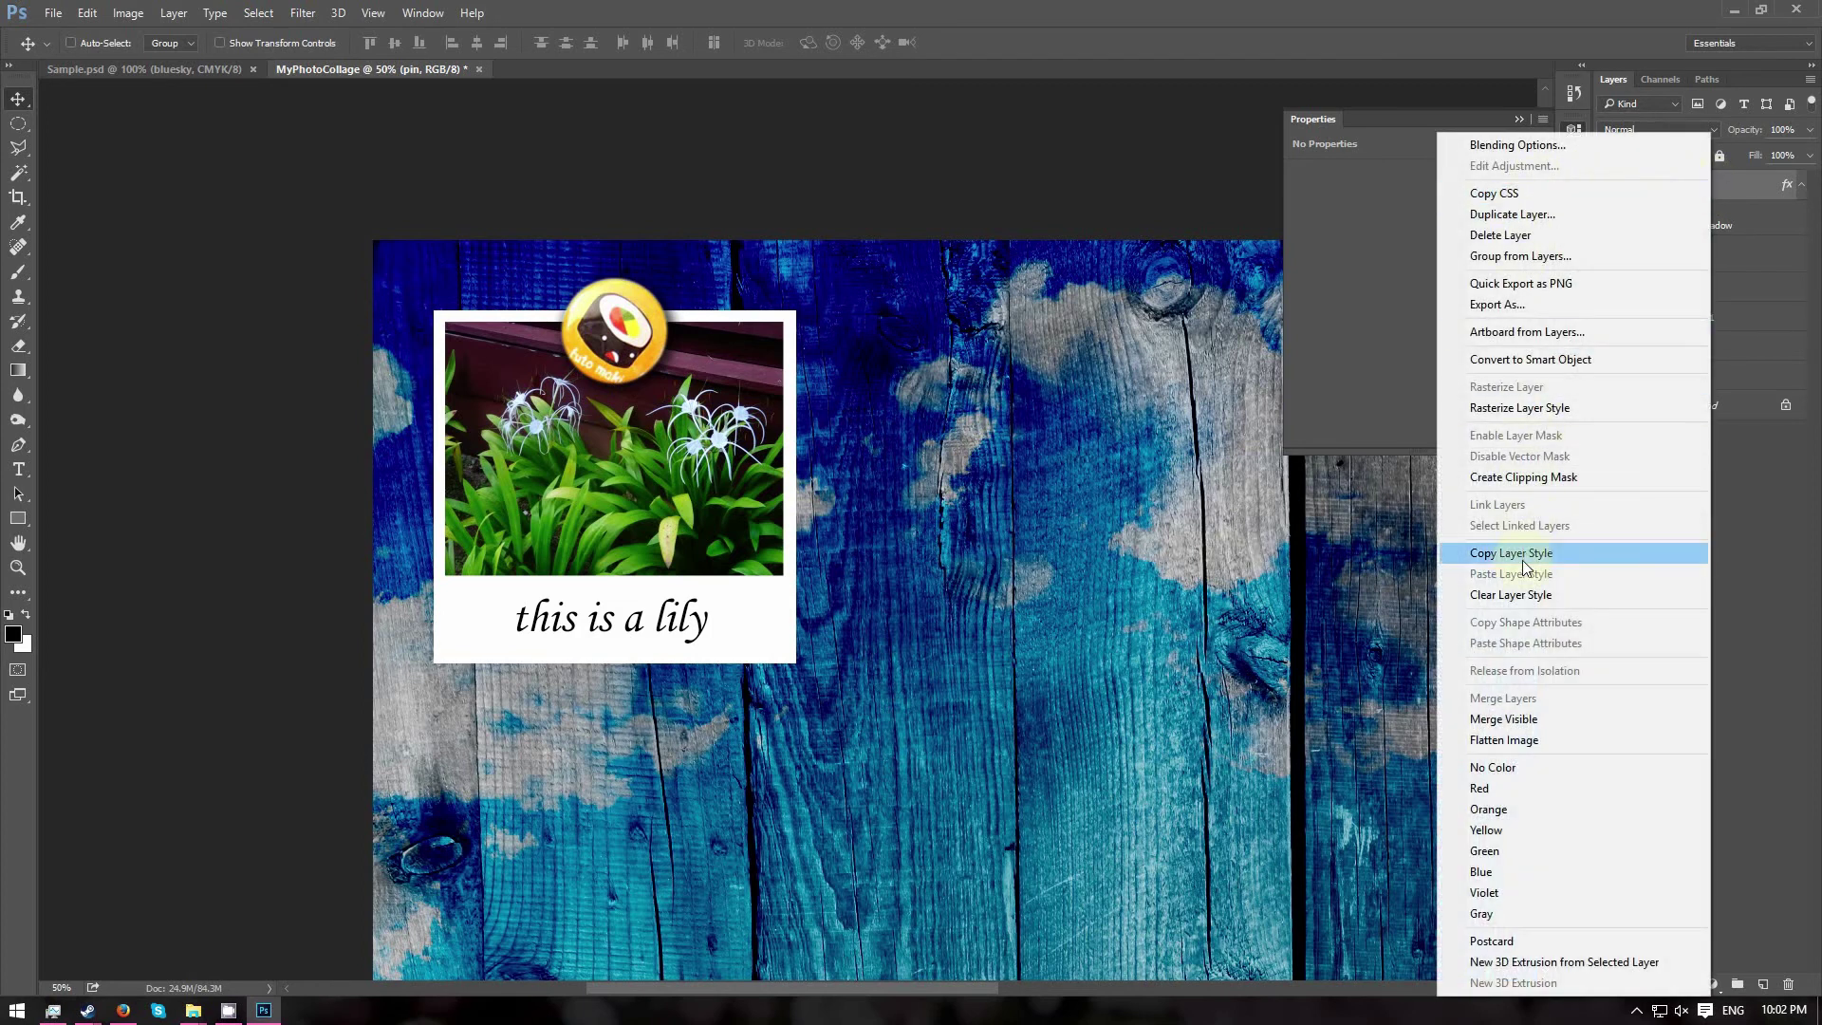
click(1589, 553)
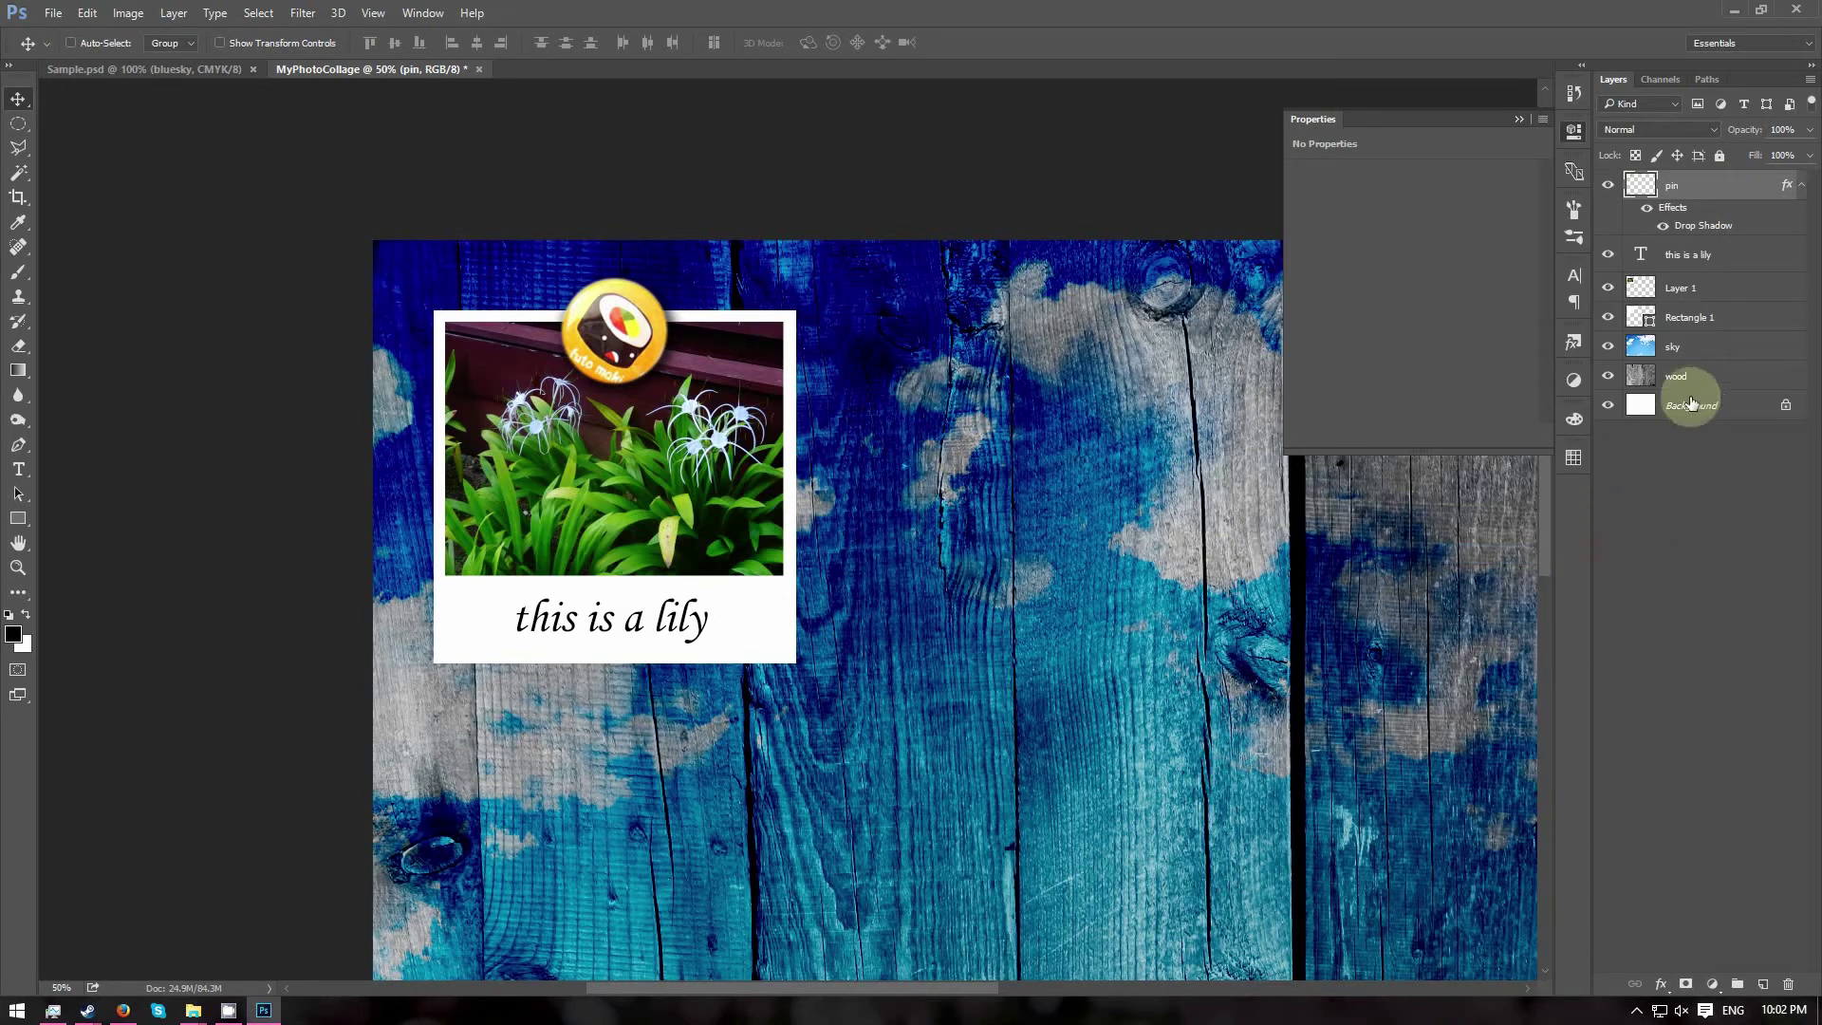
click(1743, 320)
right_click(1751, 320)
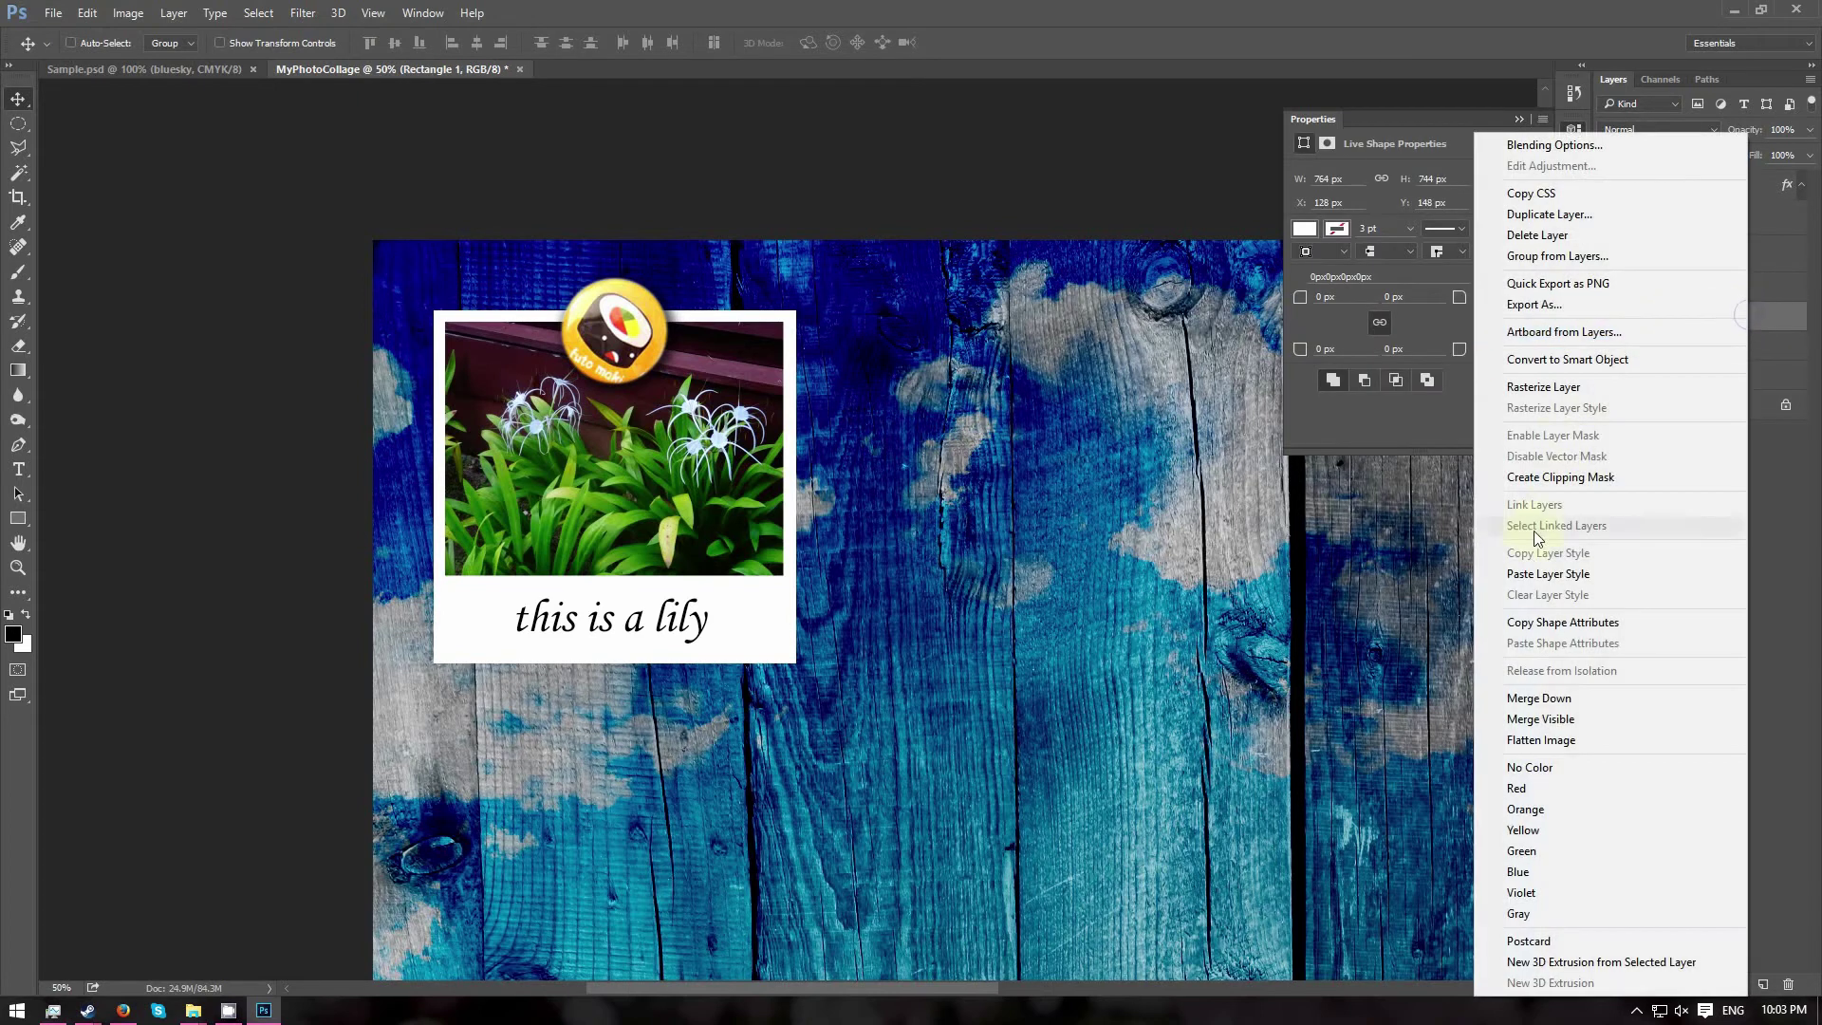
click(1620, 574)
click(1619, 573)
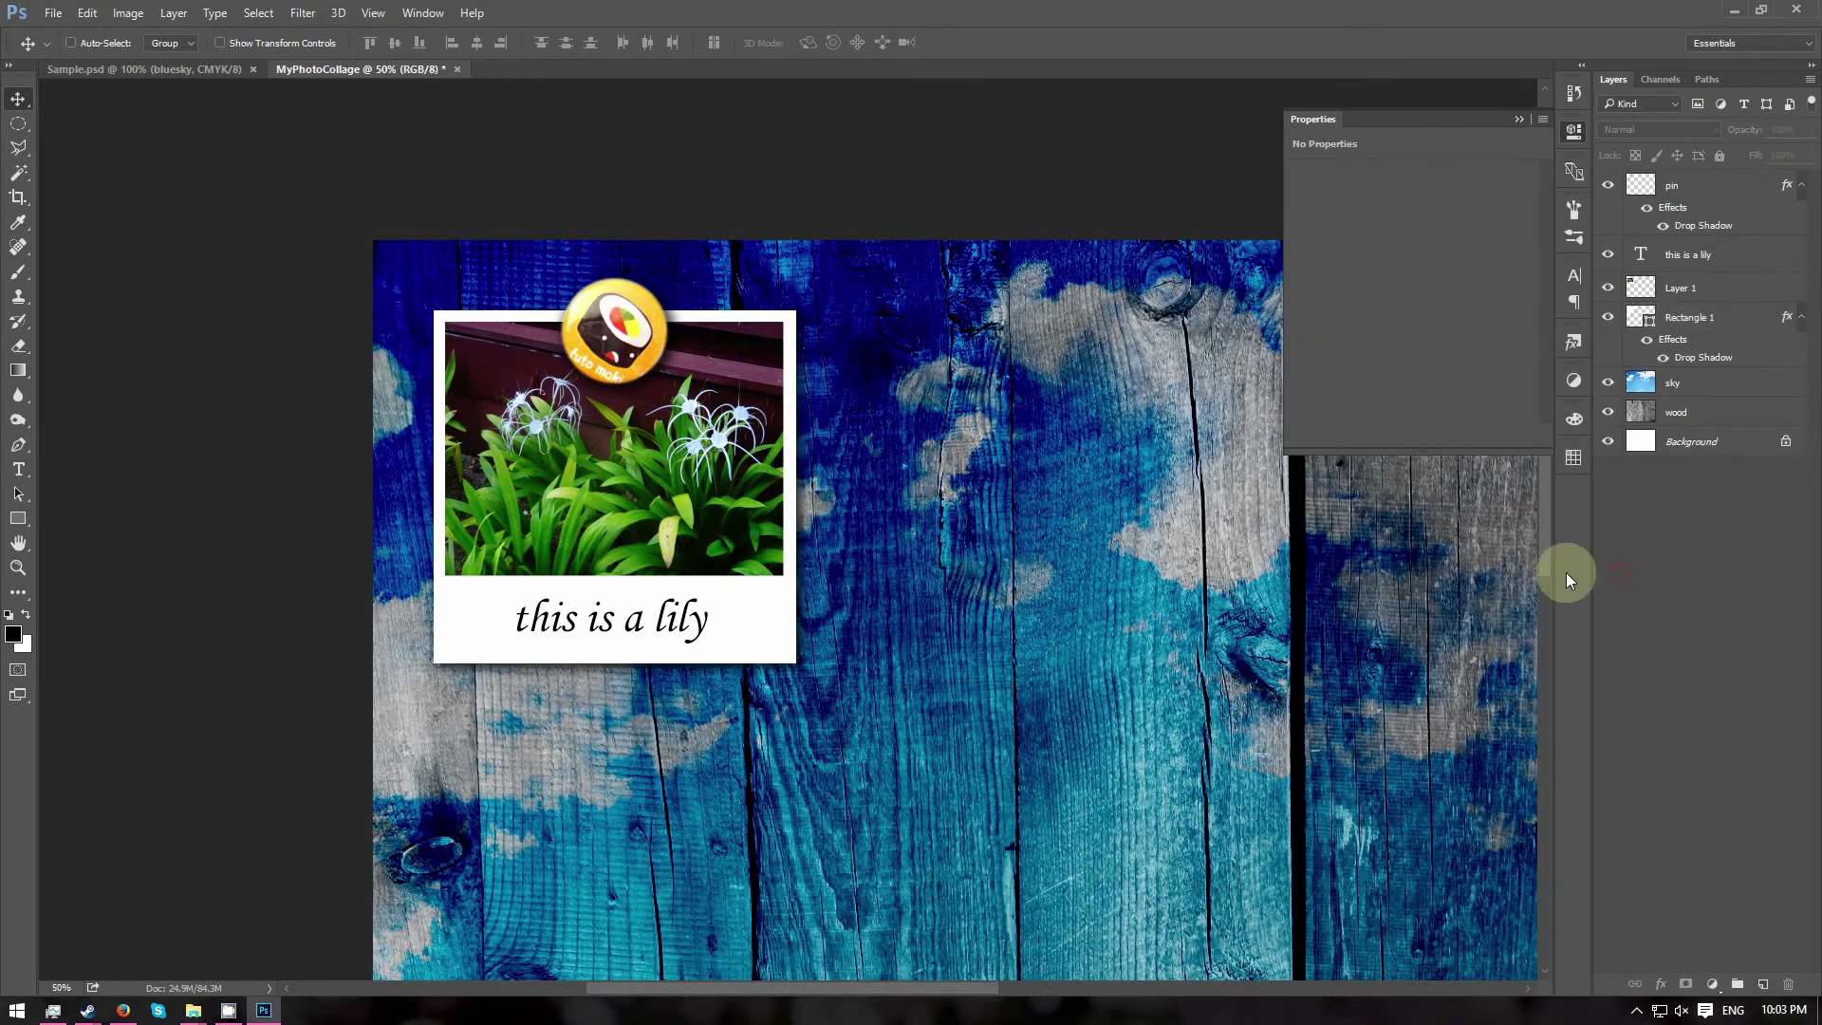
Group the pin, caption, lily photo and Rectangle 1 layers into Group 1.
click(1742, 326)
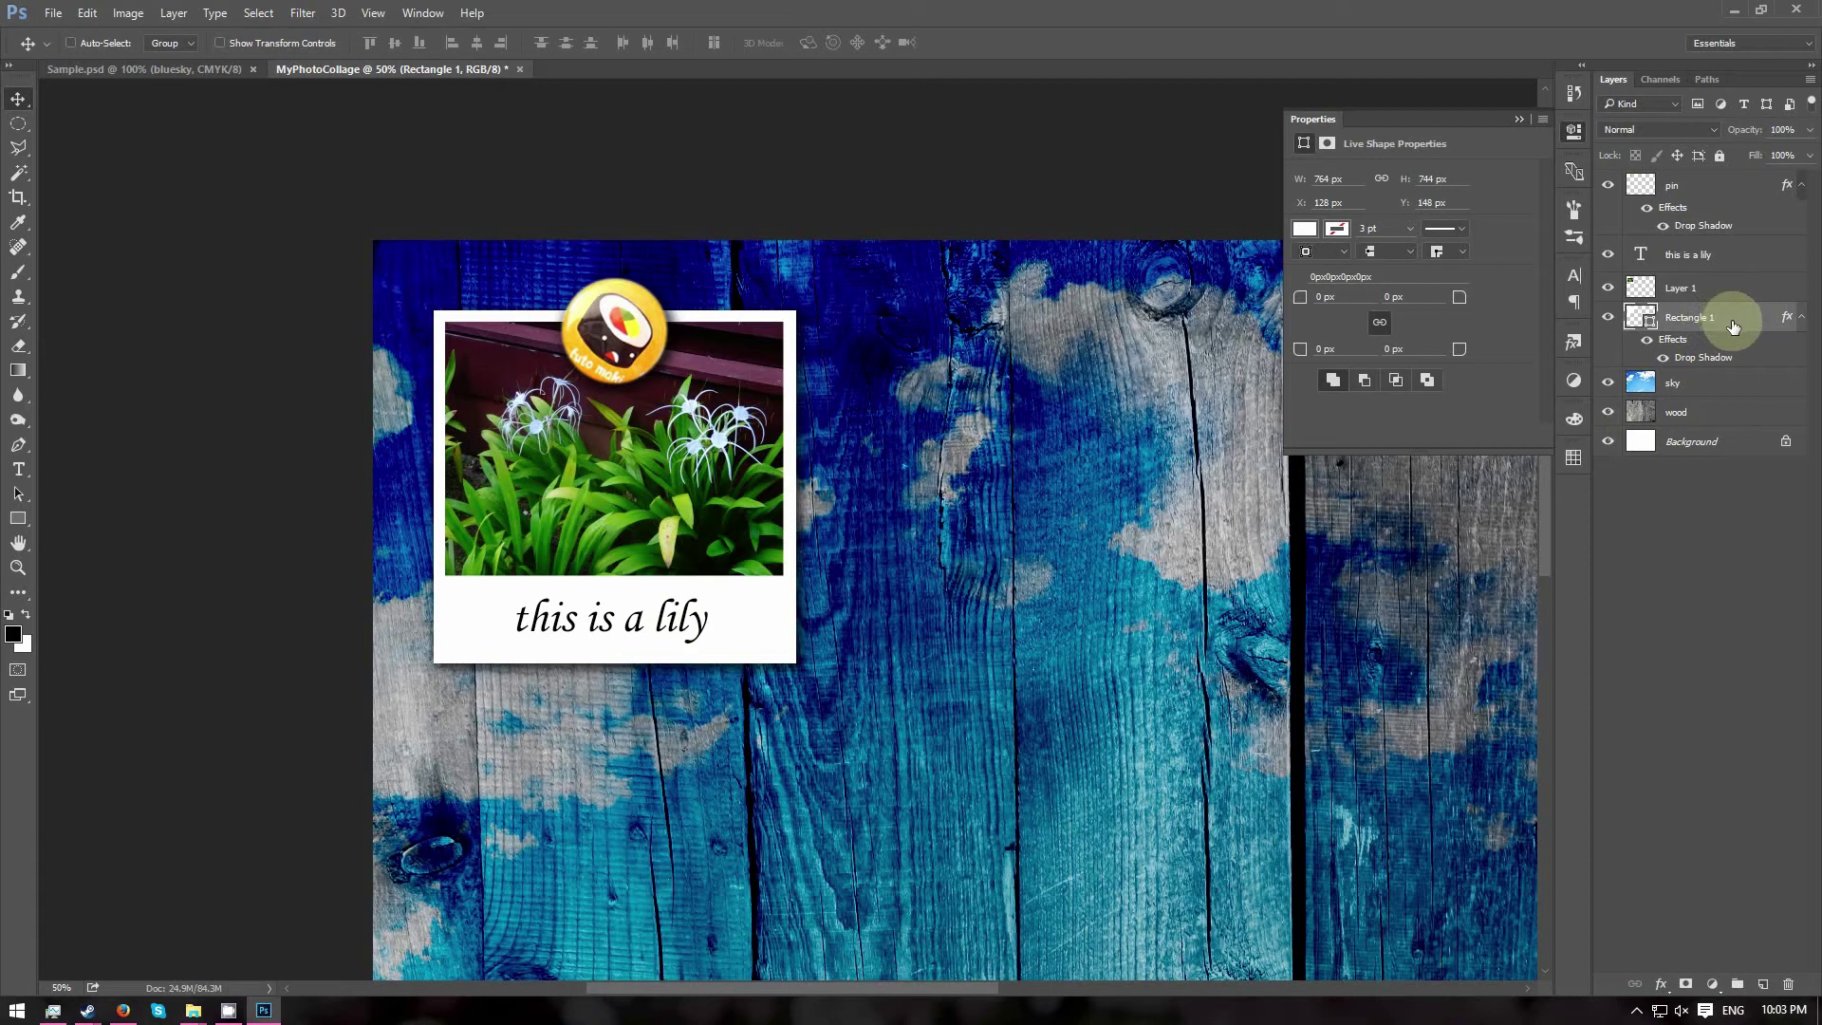
shift+click(1732, 186)
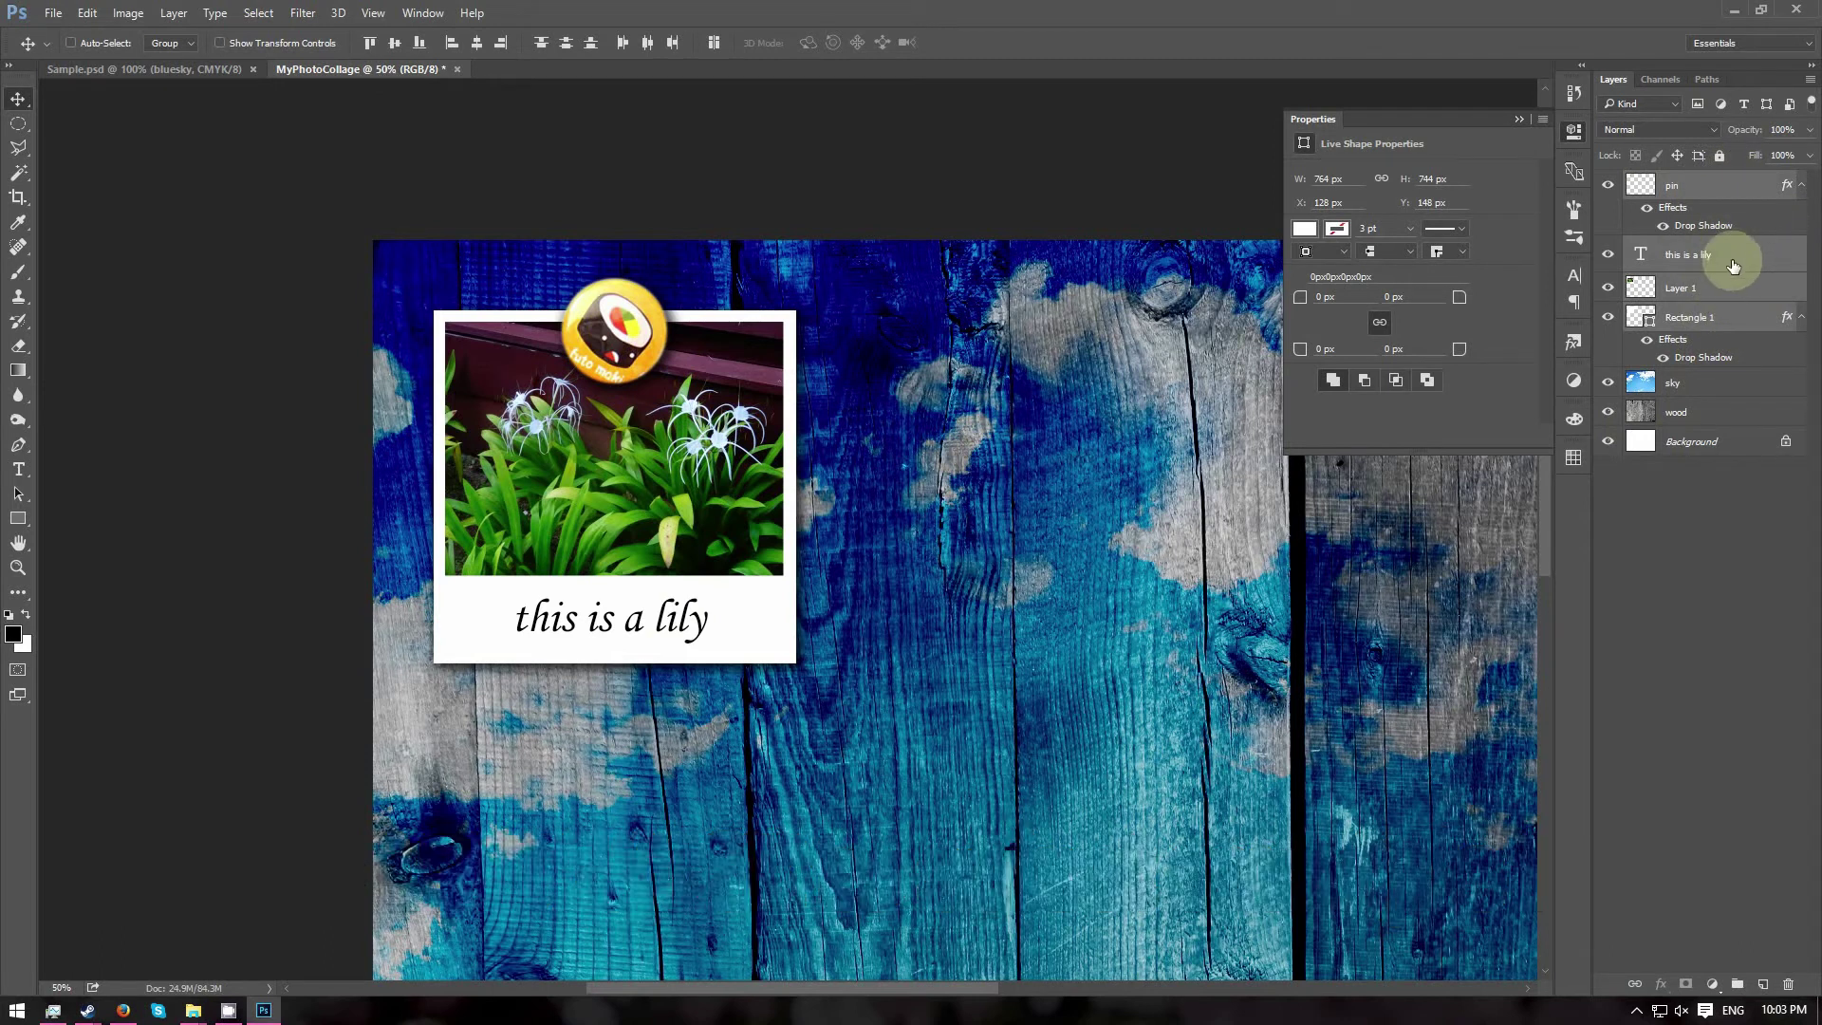
key(ctrl)
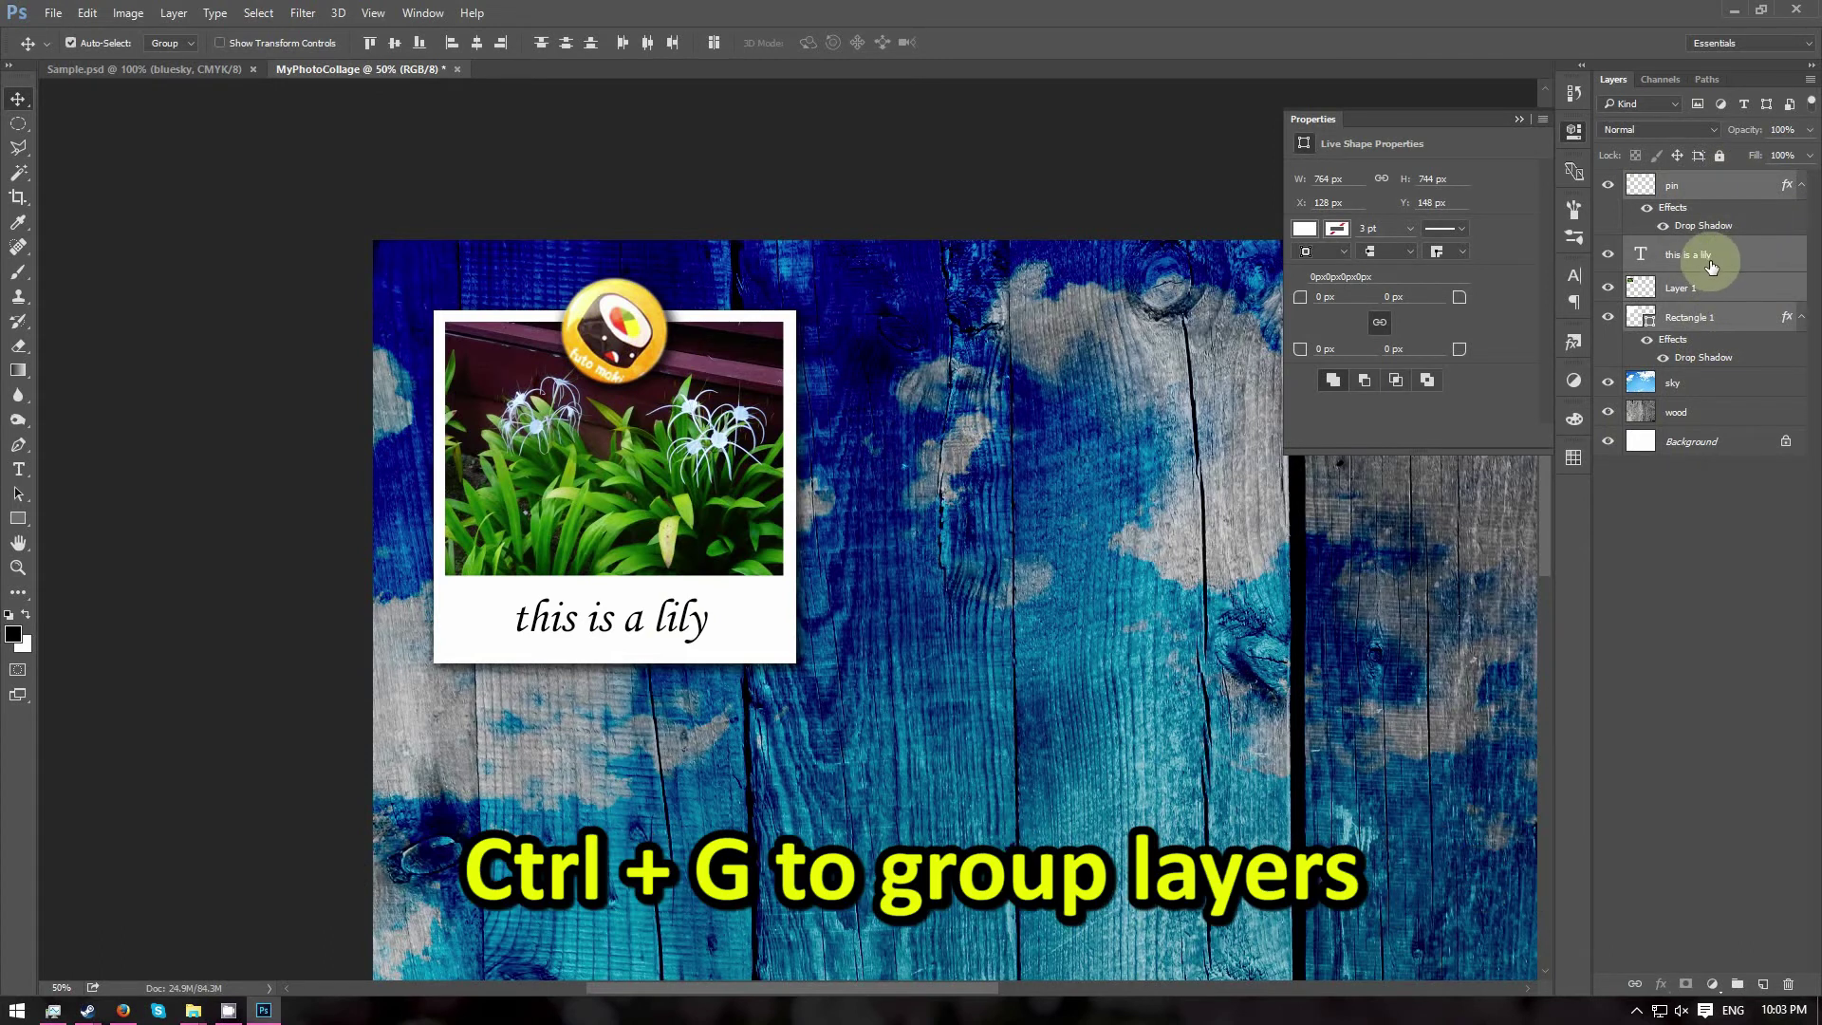
key(ctrl+g)
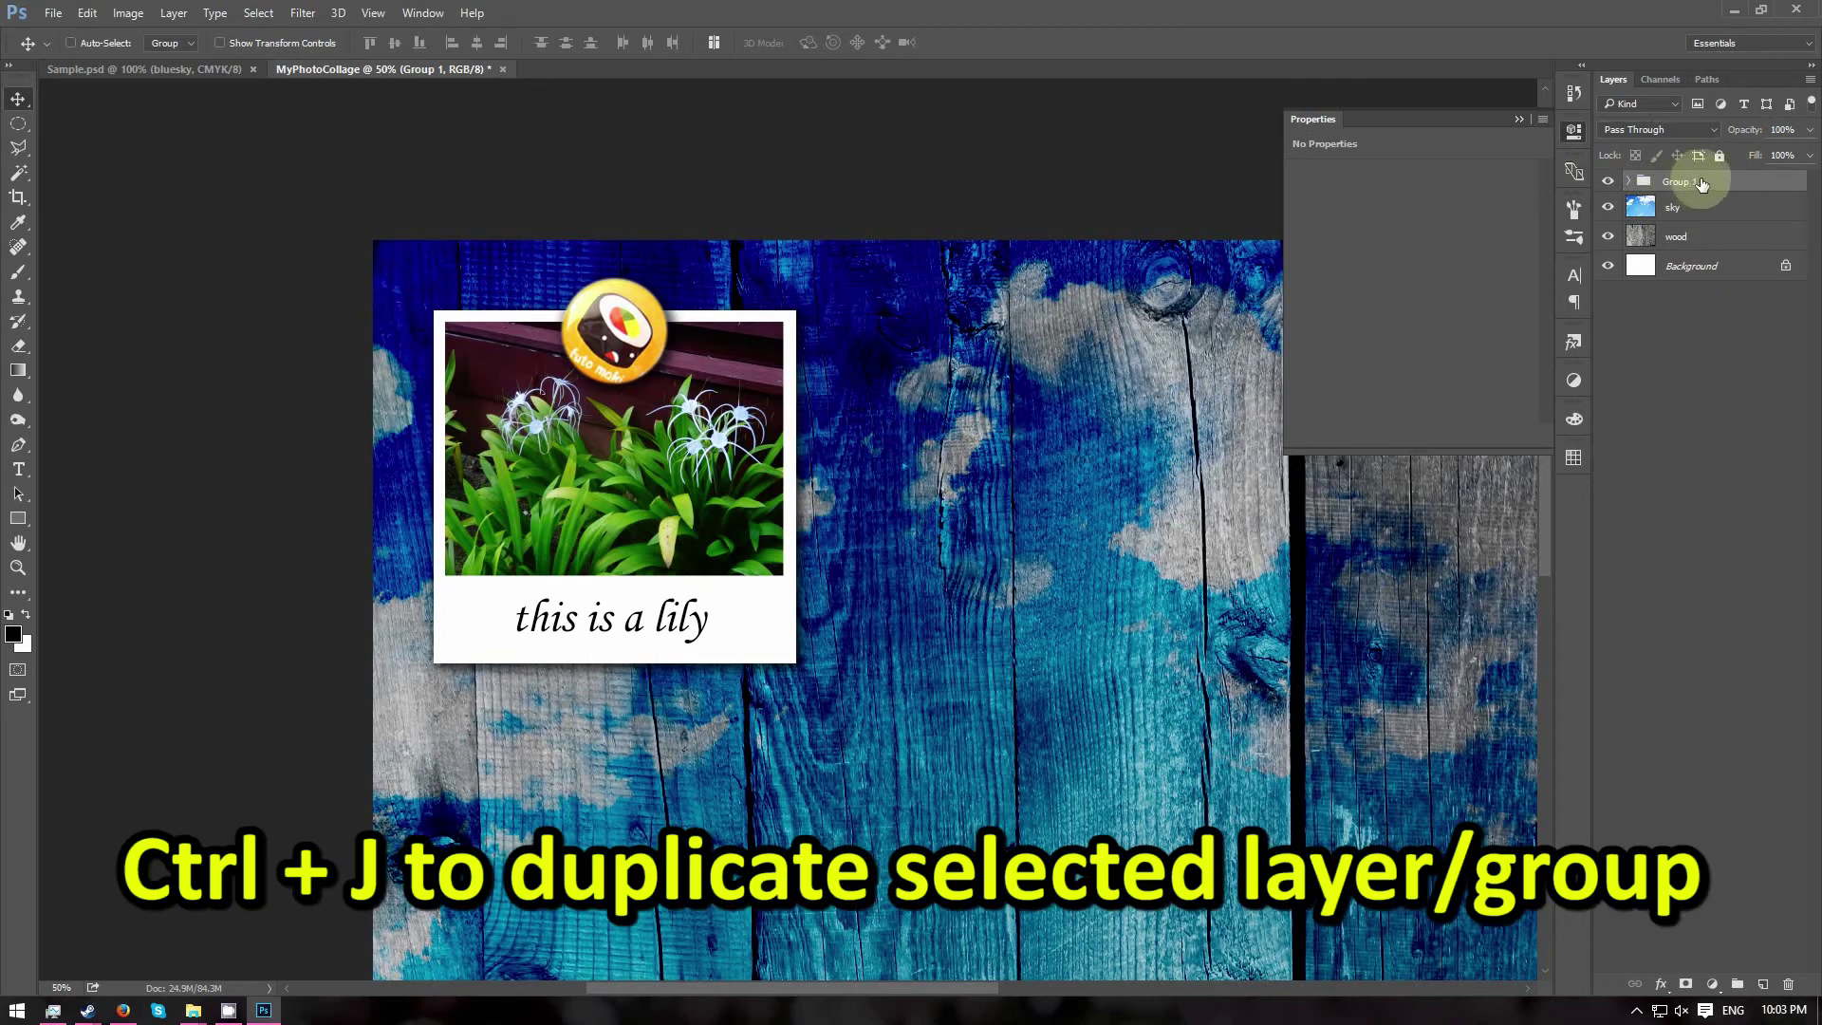
Duplicate the polaroid group, move the copy right and tilt it about 5 degrees.
key(ctrl)
key(ctrl+j)
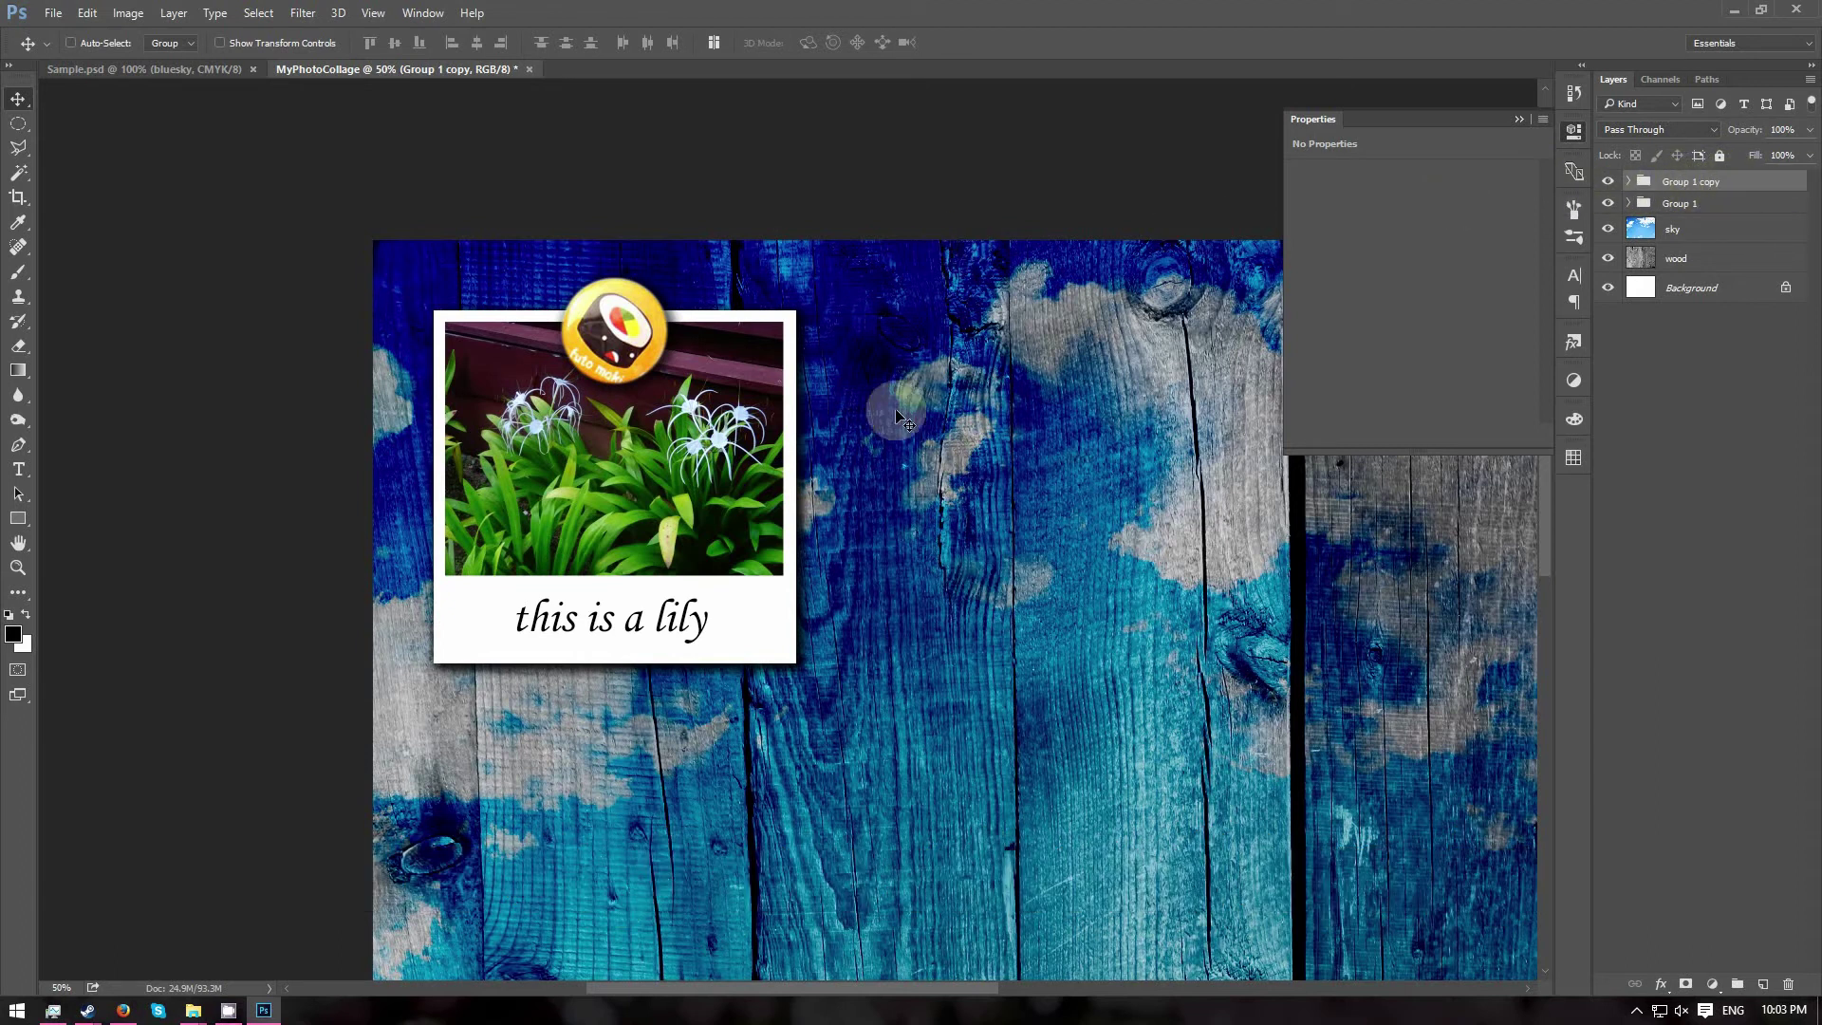
key(ctrl)
key(ctrl+minus)
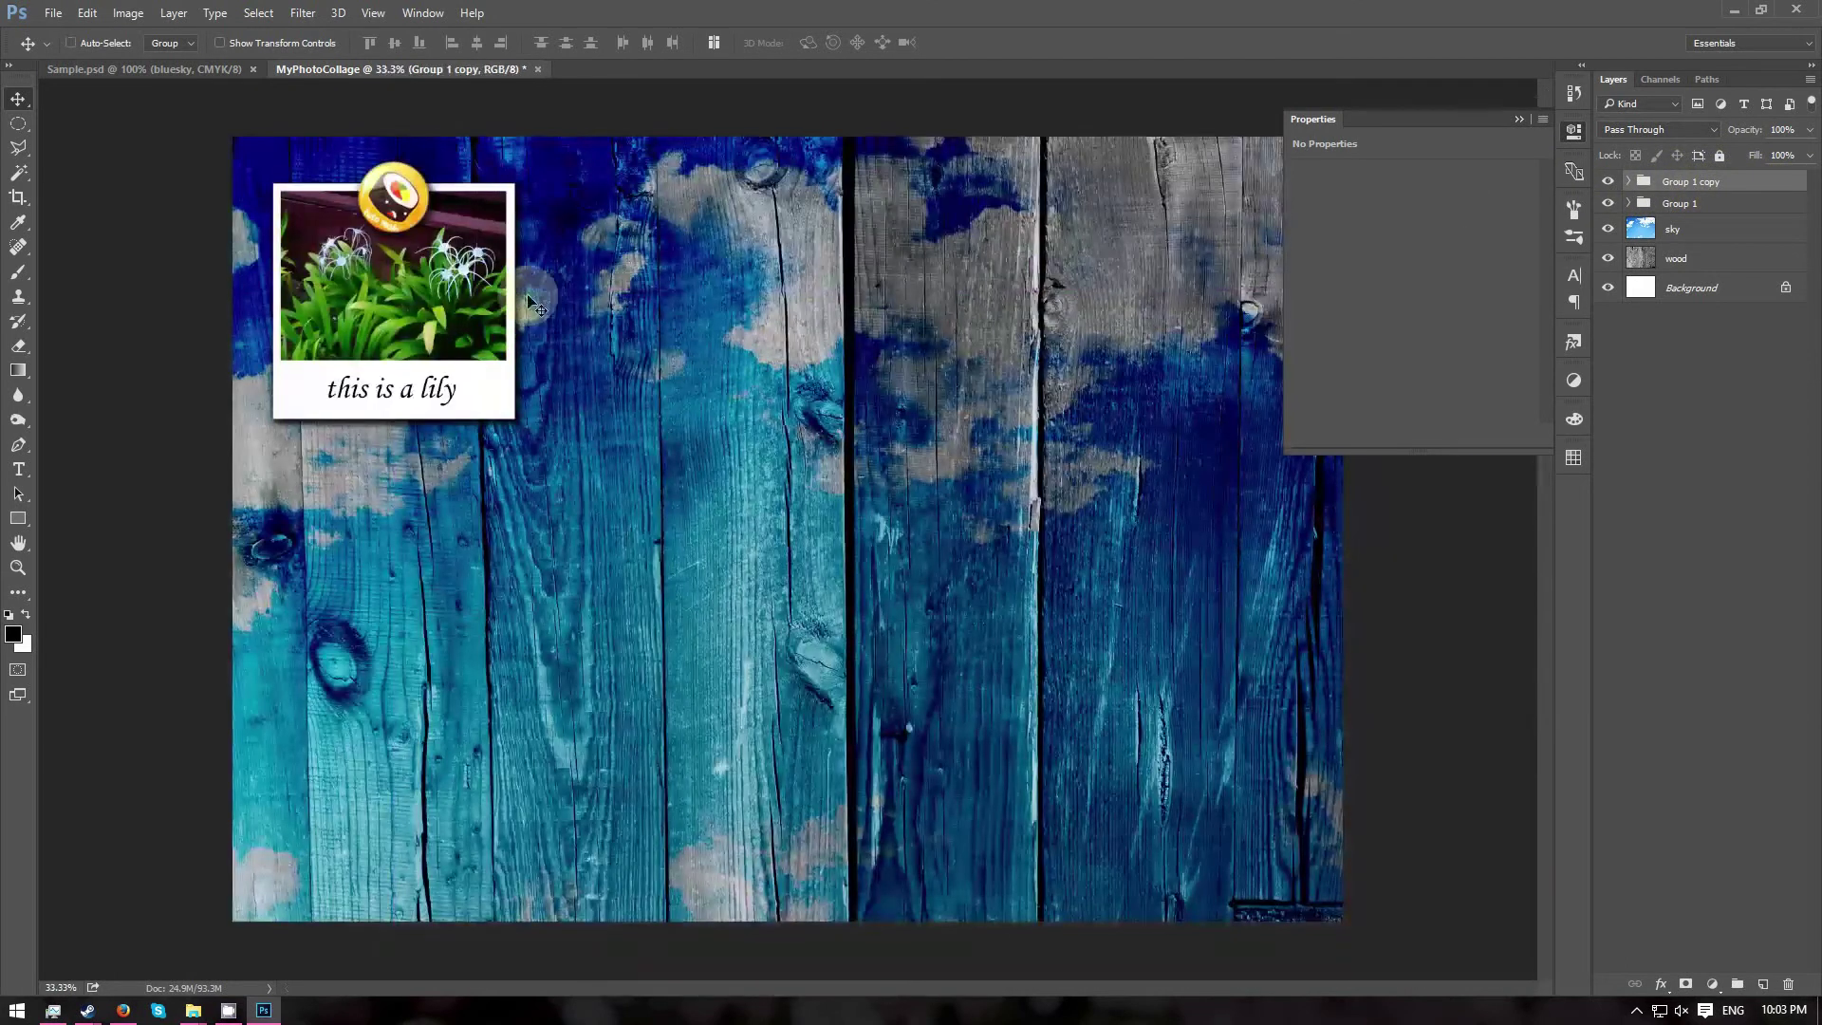
click(1518, 118)
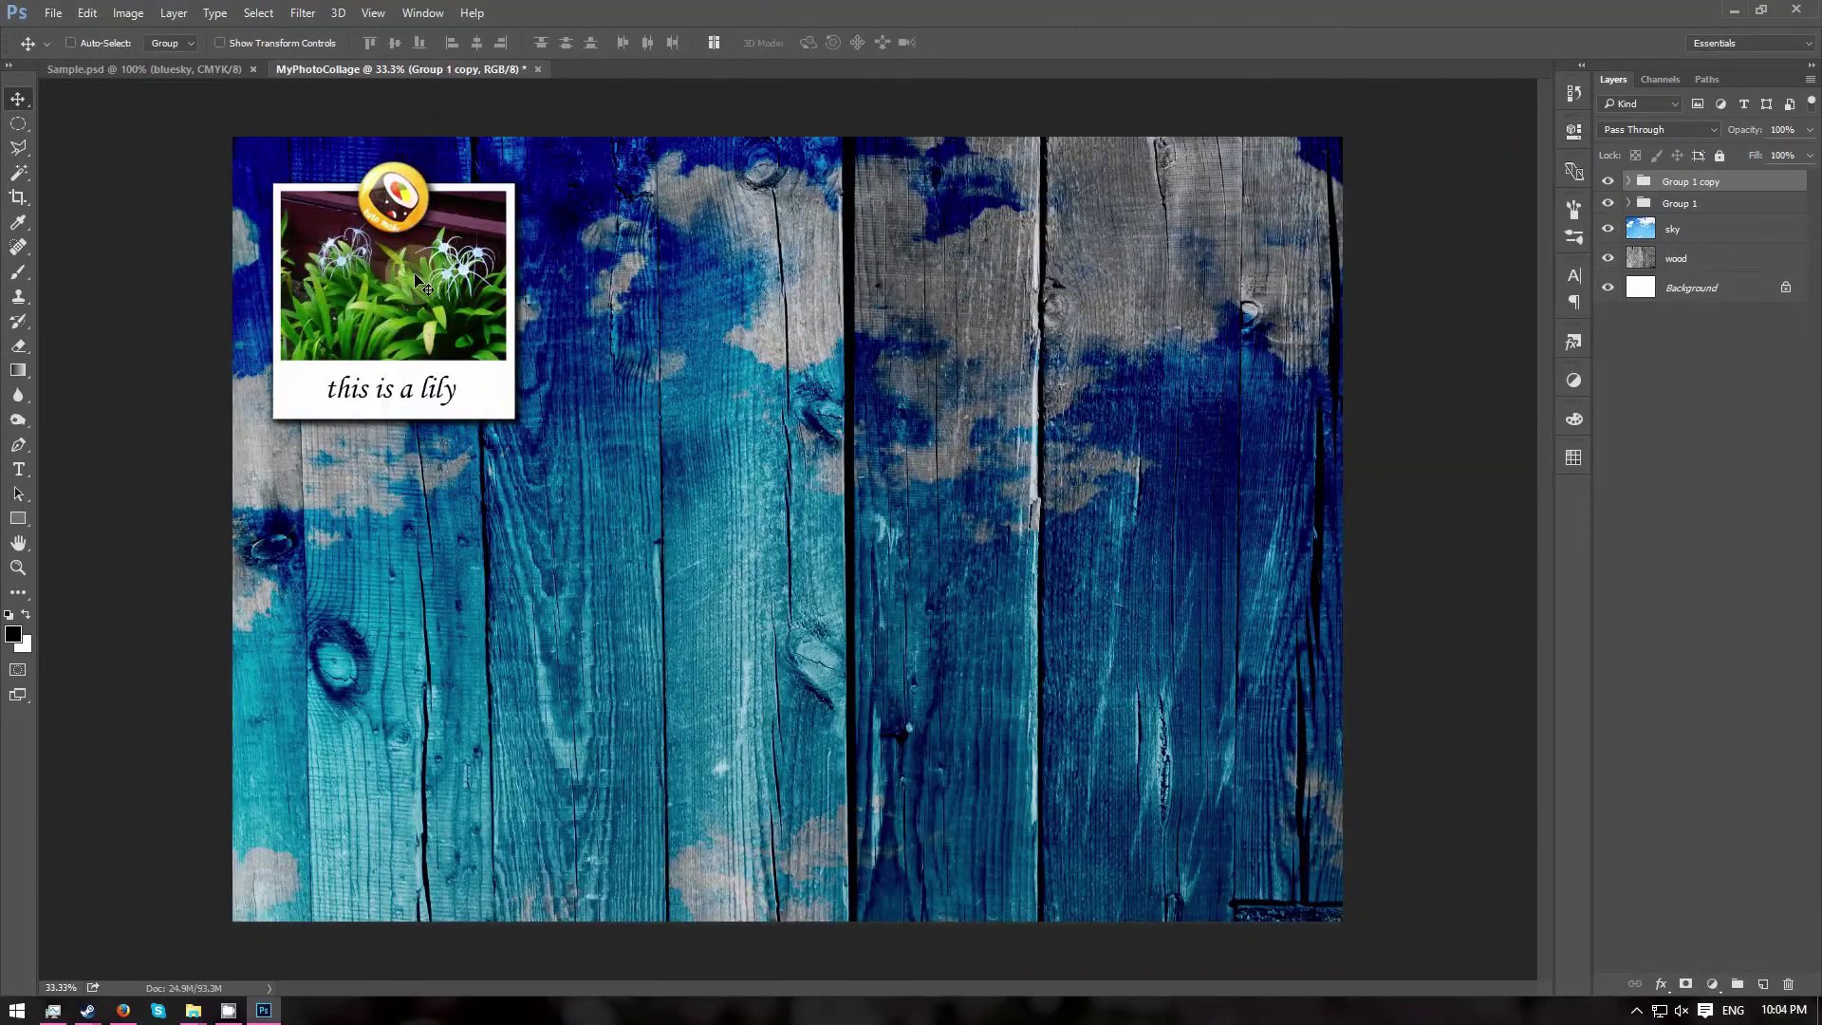
drag(427, 281, 797, 297)
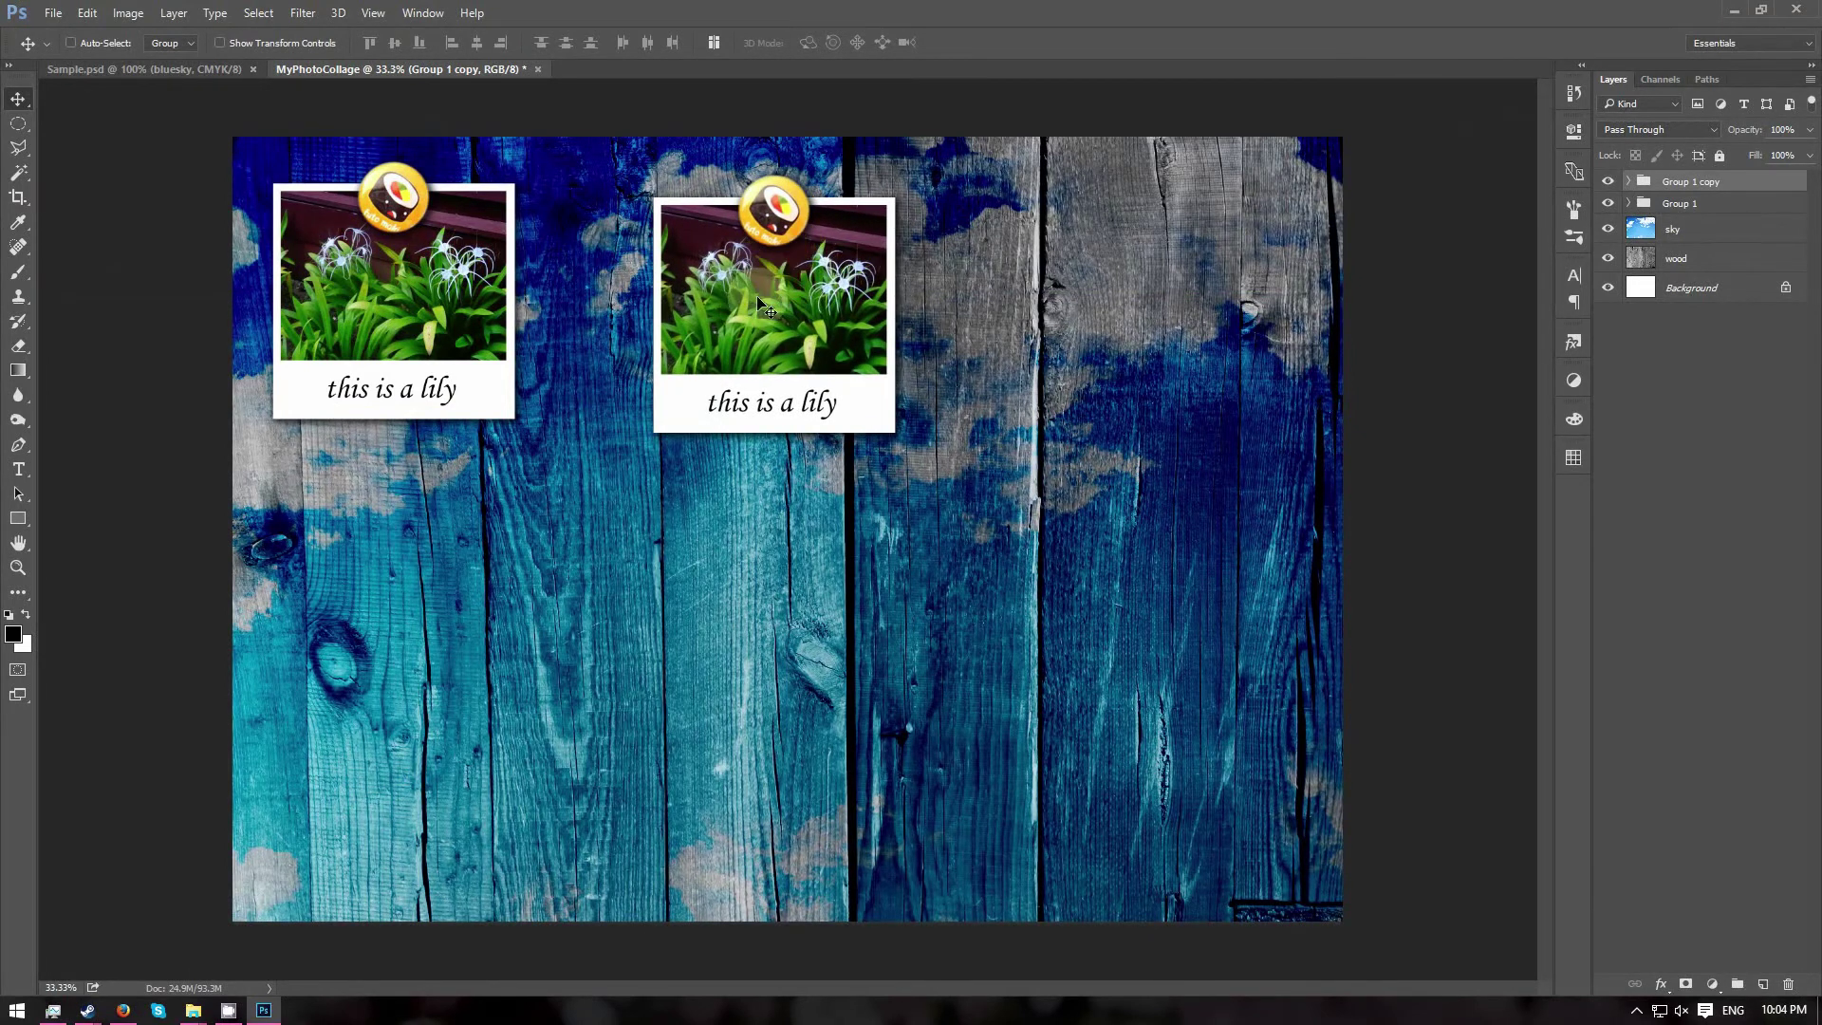
drag(666, 347, 759, 332)
key(ctrl+z)
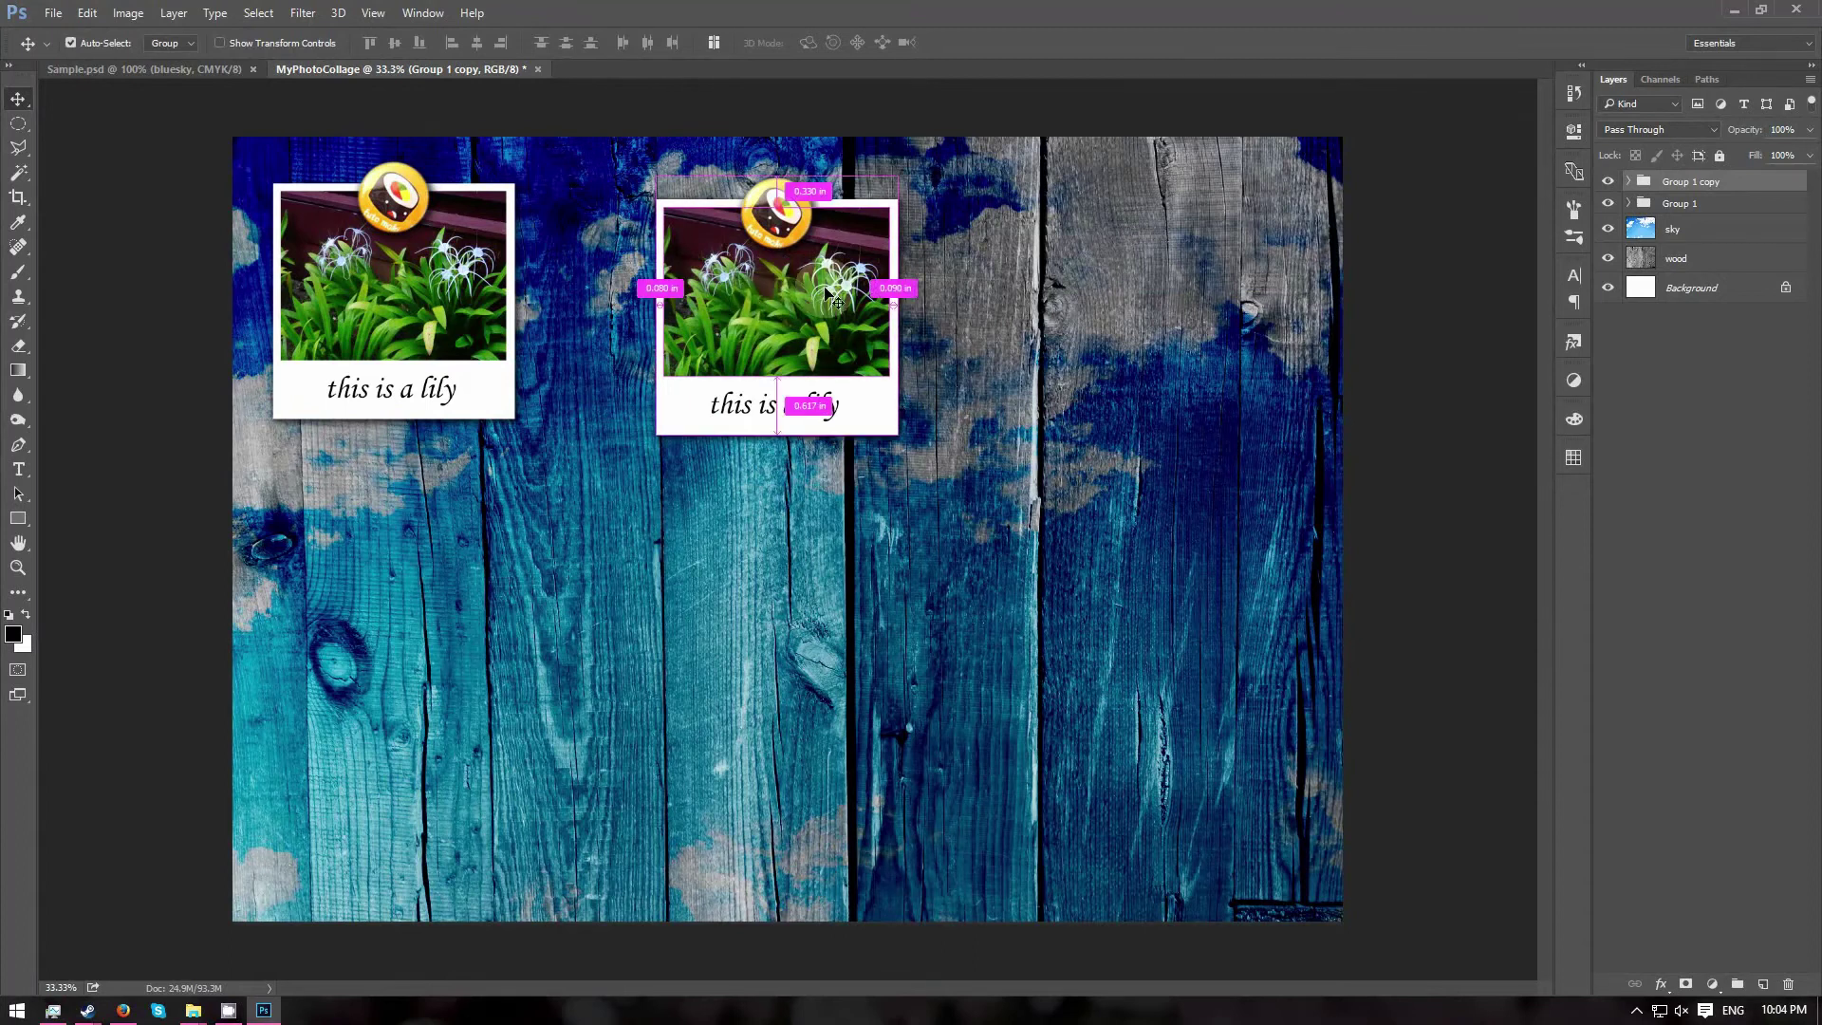
key(ctrl+t)
mouse_move(920, 162)
mouse_down()
mouse_move(895, 134)
mouse_move(903, 151)
mouse_up()
drag(813, 317, 848, 303)
key(Return)
Add a third, clockwise-rotated polaroid copy on the right and slightly enlarge the first polaroid.
drag(1711, 190, 1695, 189)
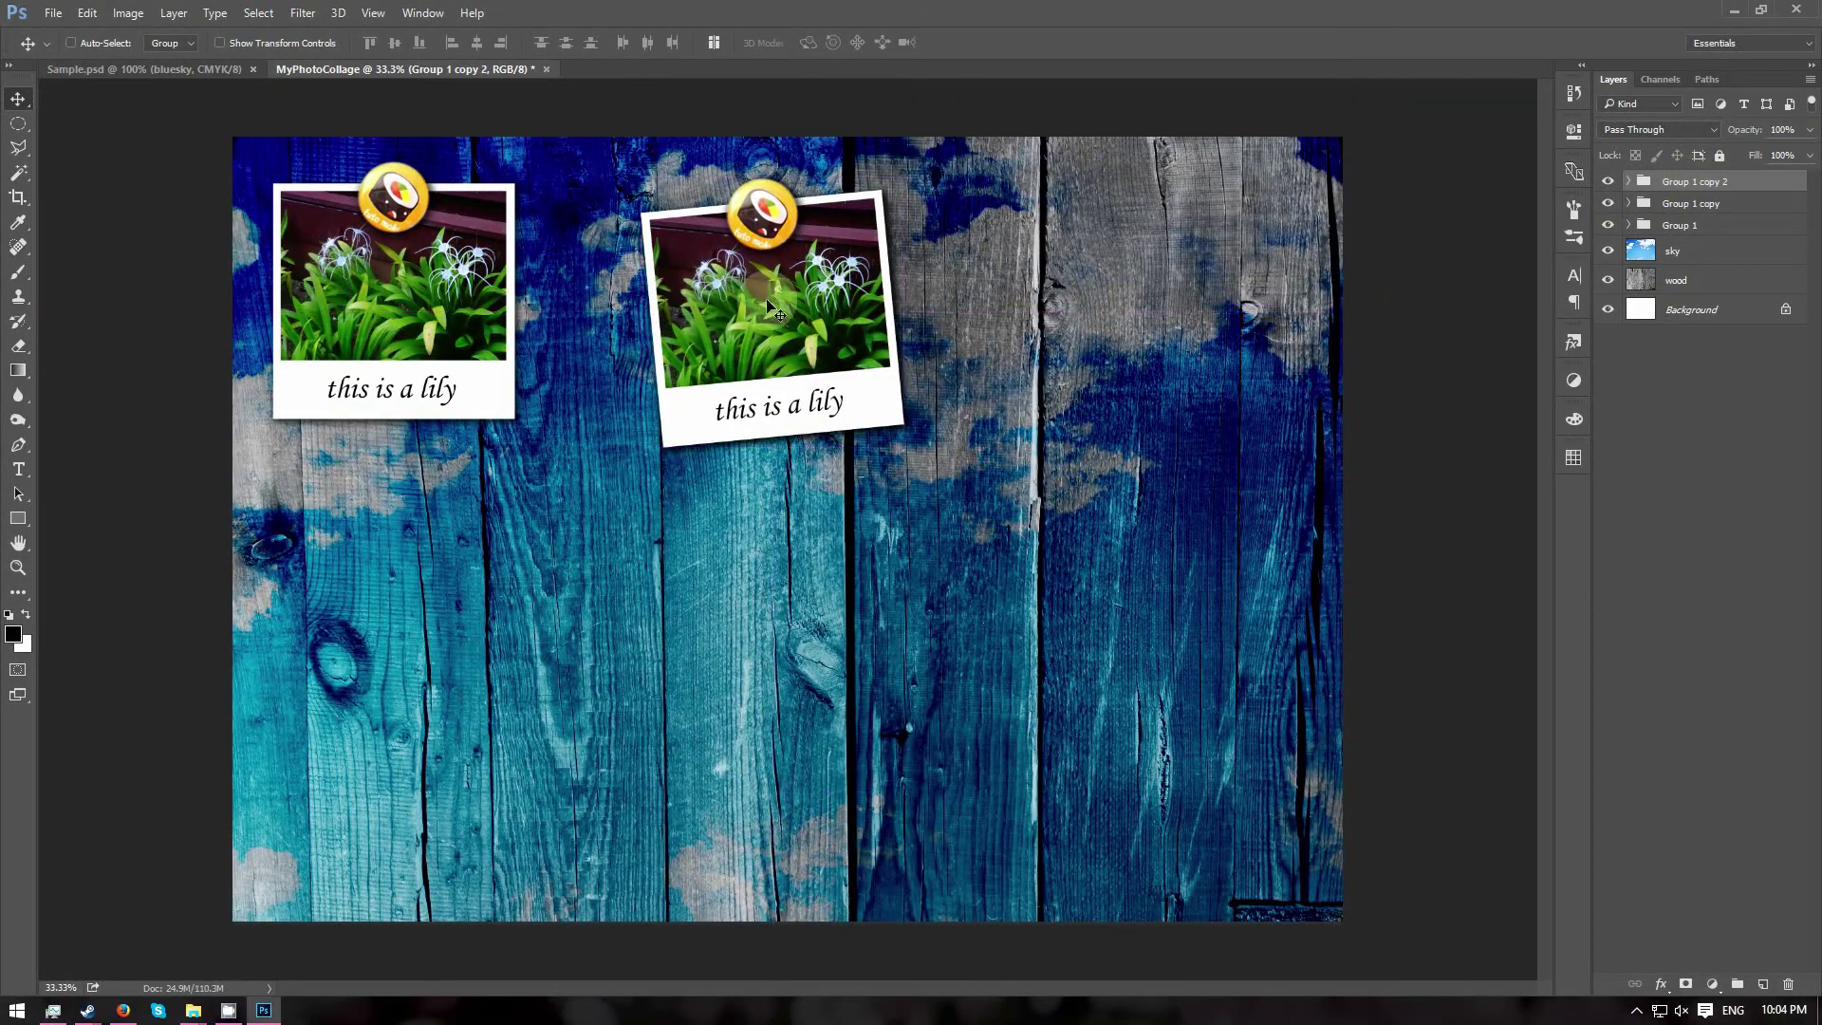
drag(764, 303, 1115, 302)
key(ctrl+t)
drag(1283, 160, 1322, 217)
click(1680, 225)
key(ctrl+t)
drag(528, 422, 546, 439)
drag(408, 285, 425, 296)
key(Return)
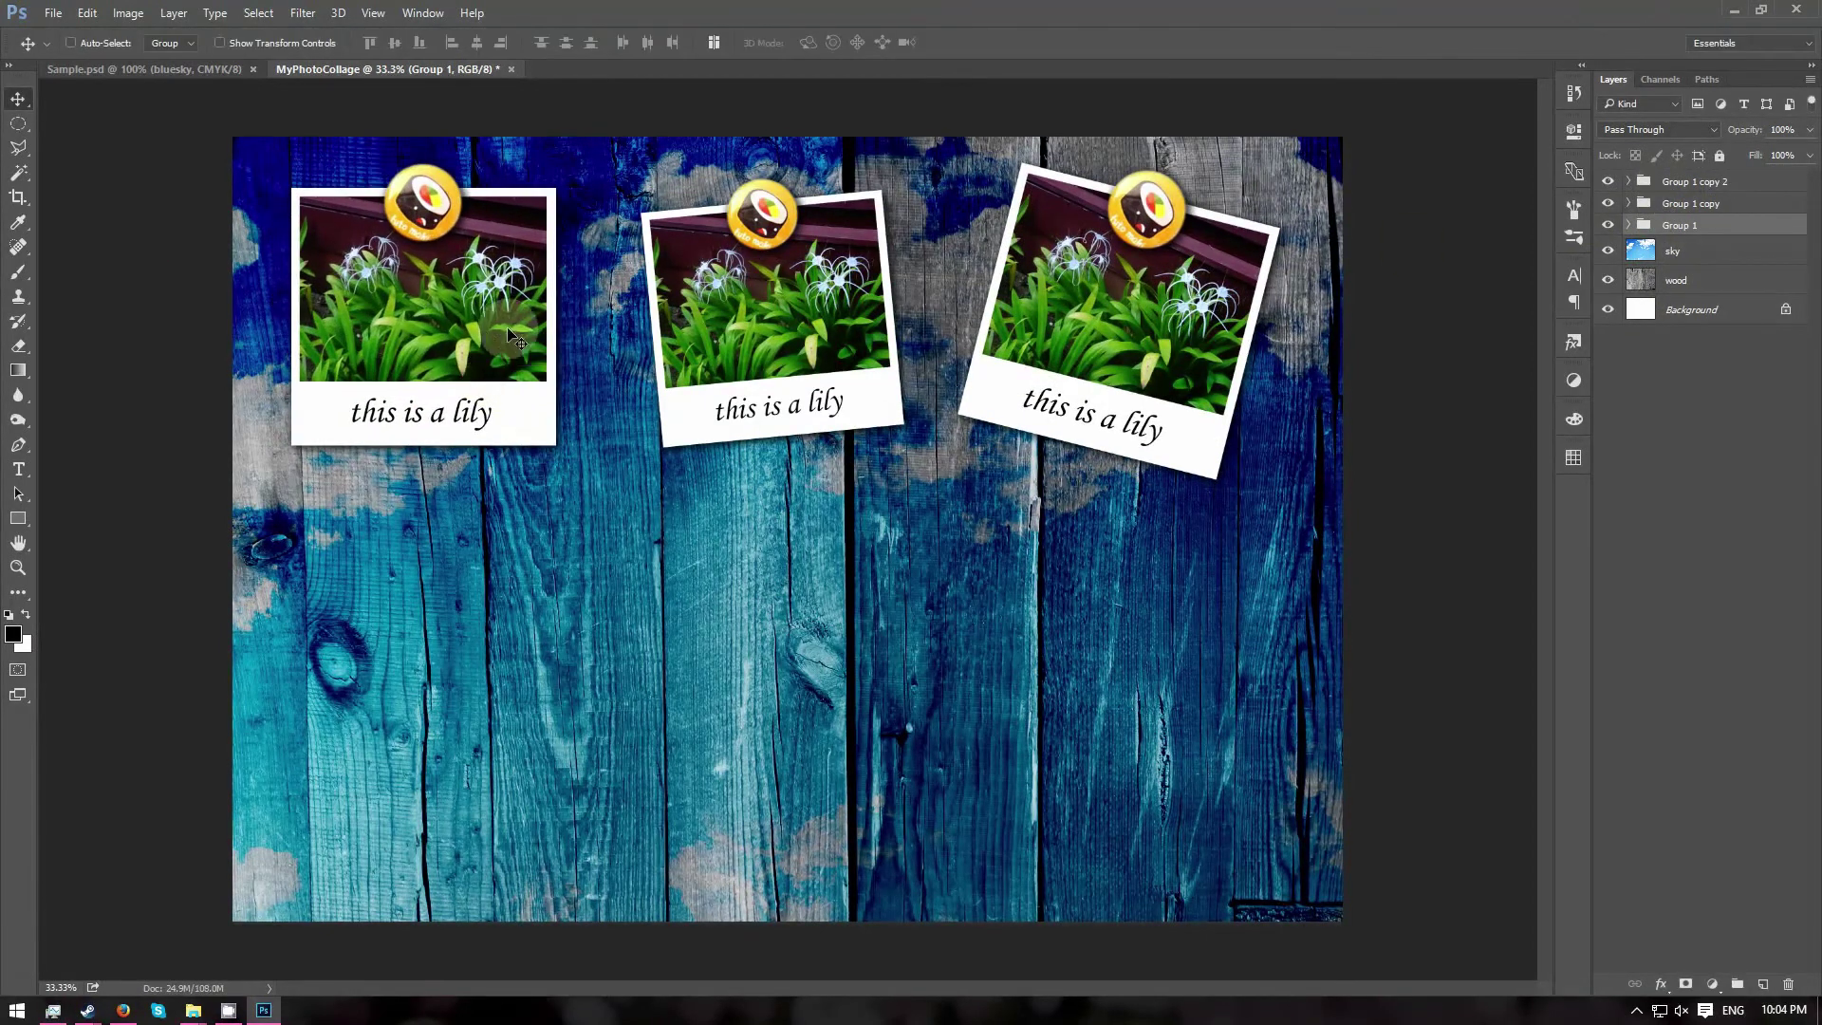
Place a tilted, rescaled polaroid copy at the bottom left.
click(1713, 182)
drag(1119, 323, 442, 742)
key(ctrl+t)
drag(617, 627, 523, 573)
key(Return)
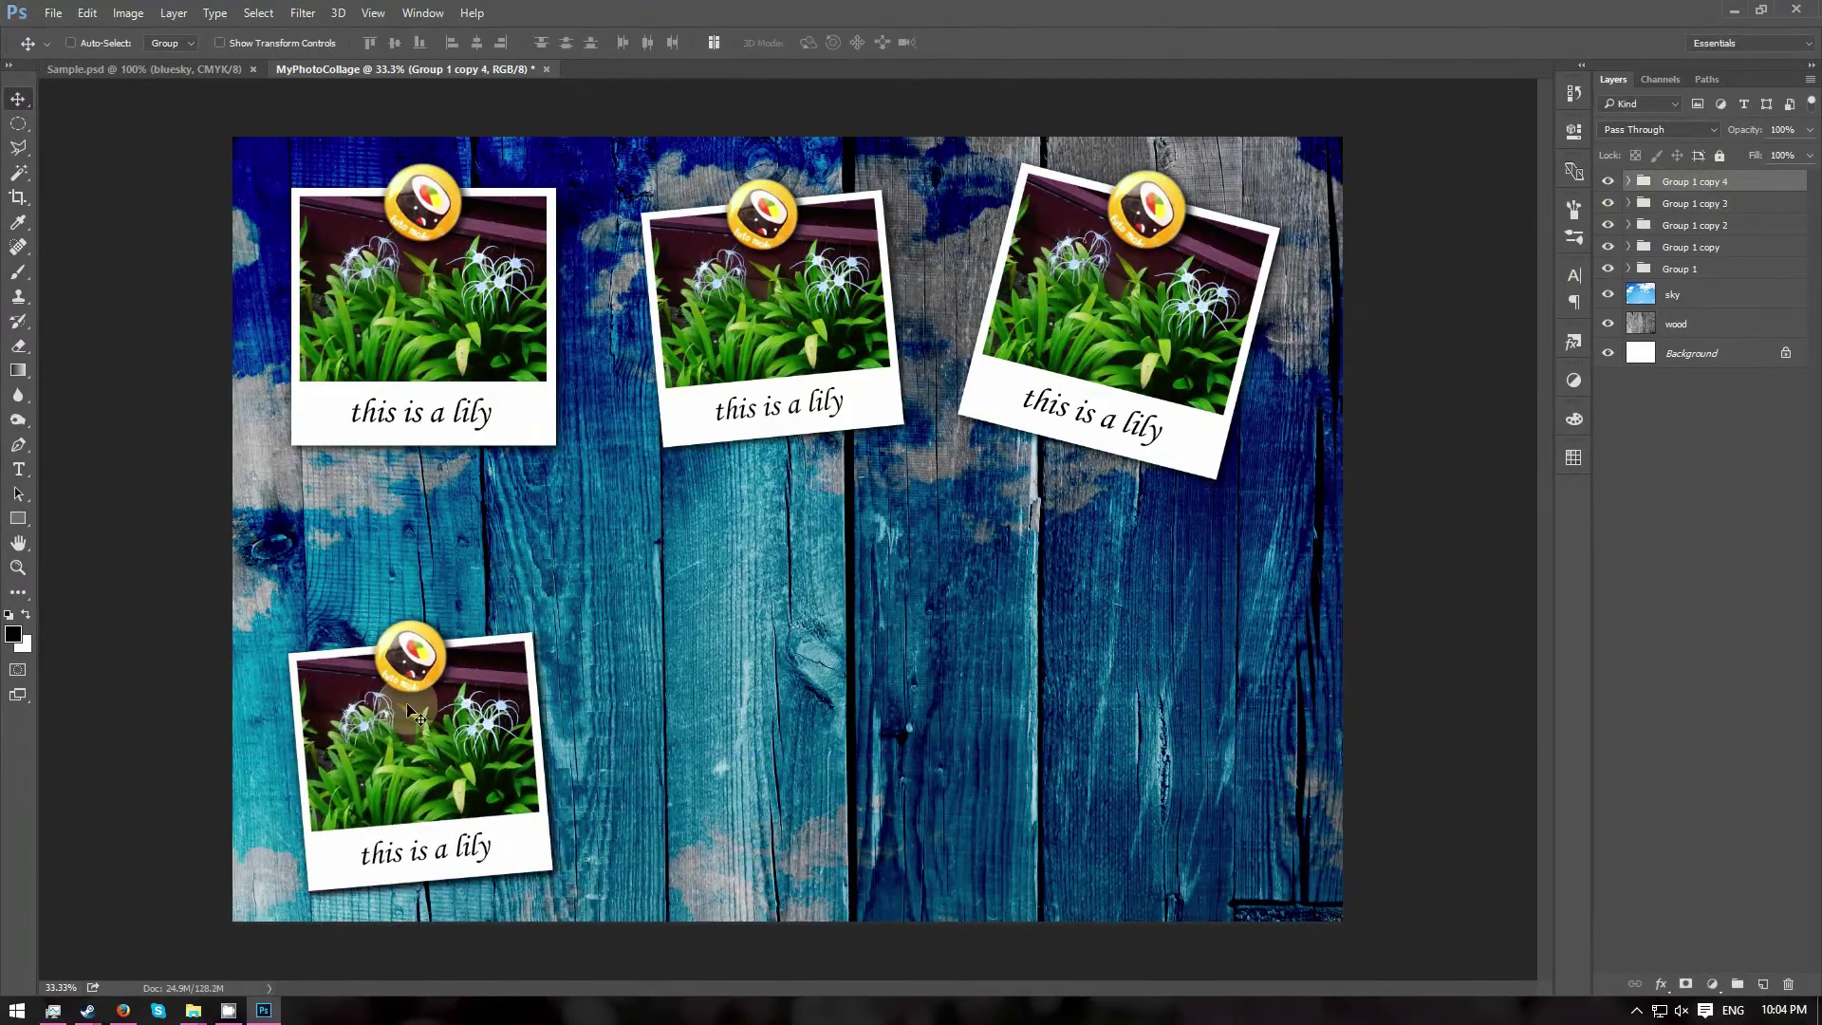
Add bottom-middle and bottom-right polaroid copies, tilting the middle one about 7.74°.
drag(425, 720, 777, 715)
key(ctrl+t)
drag(928, 574, 1165, 710)
key(Return)
key(ctrl+t)
drag(1262, 634, 1202, 676)
key(Return)
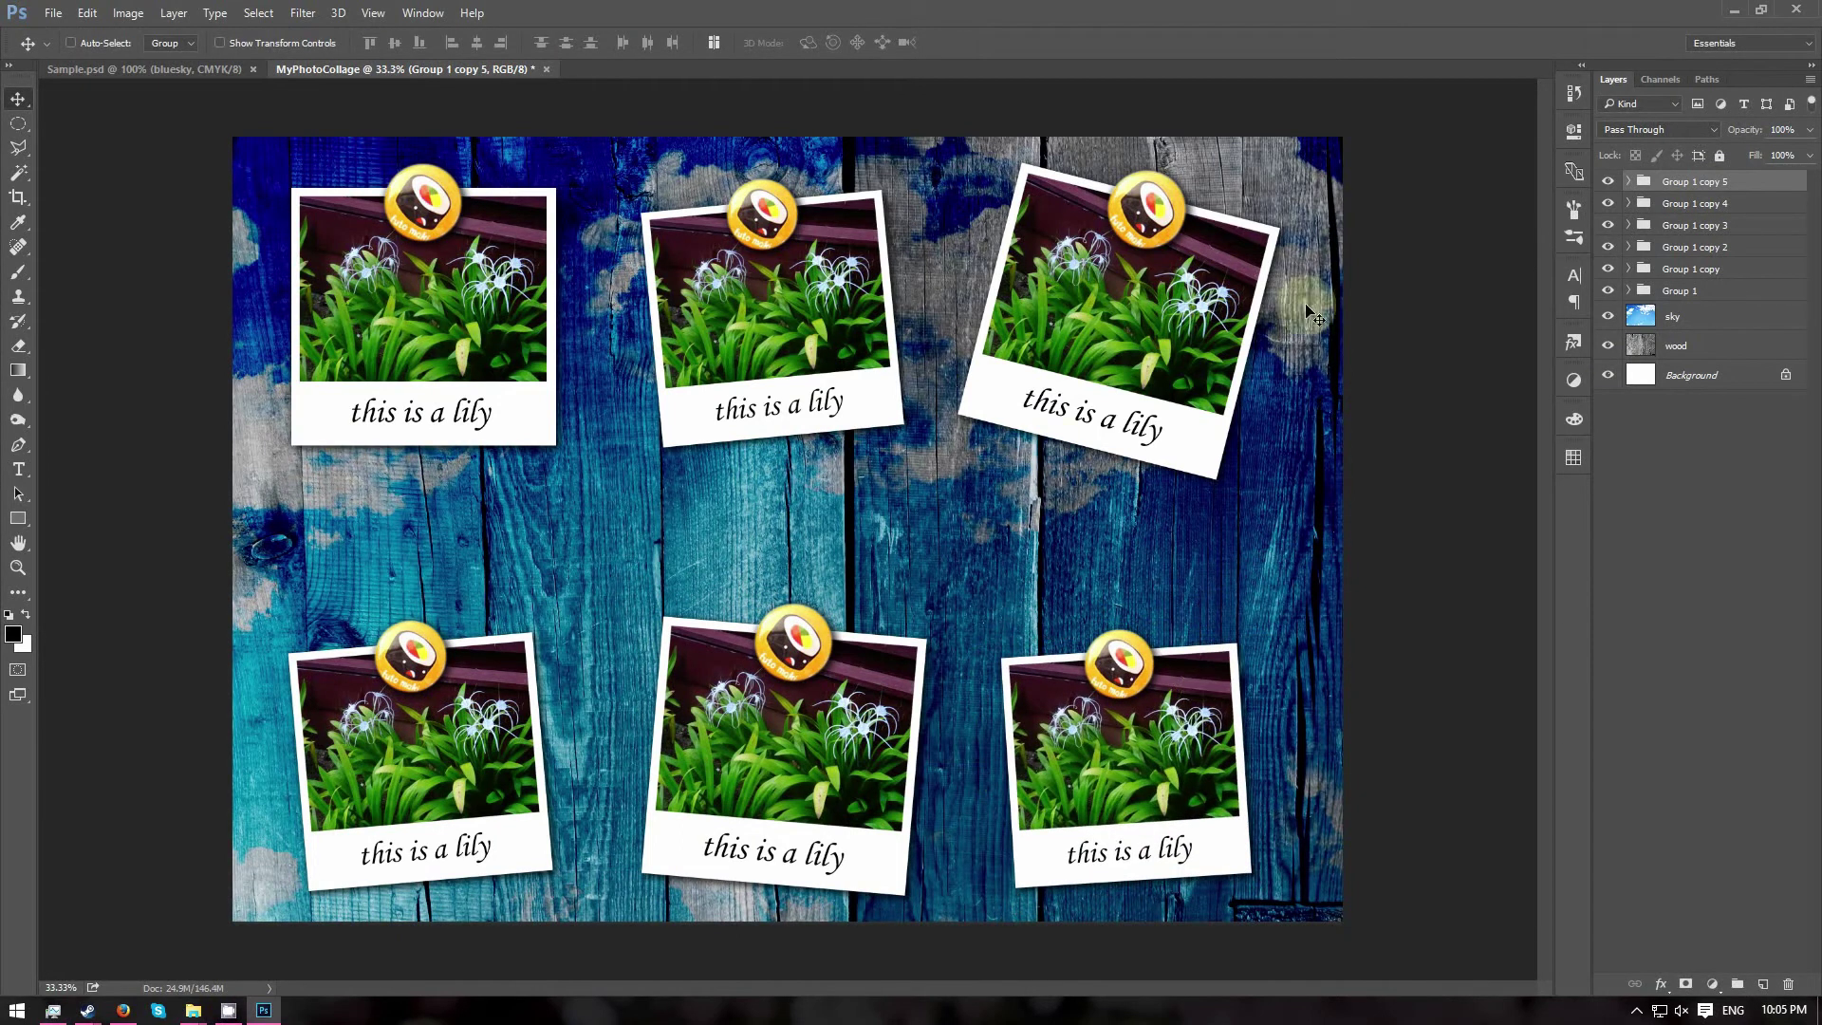
click(1628, 182)
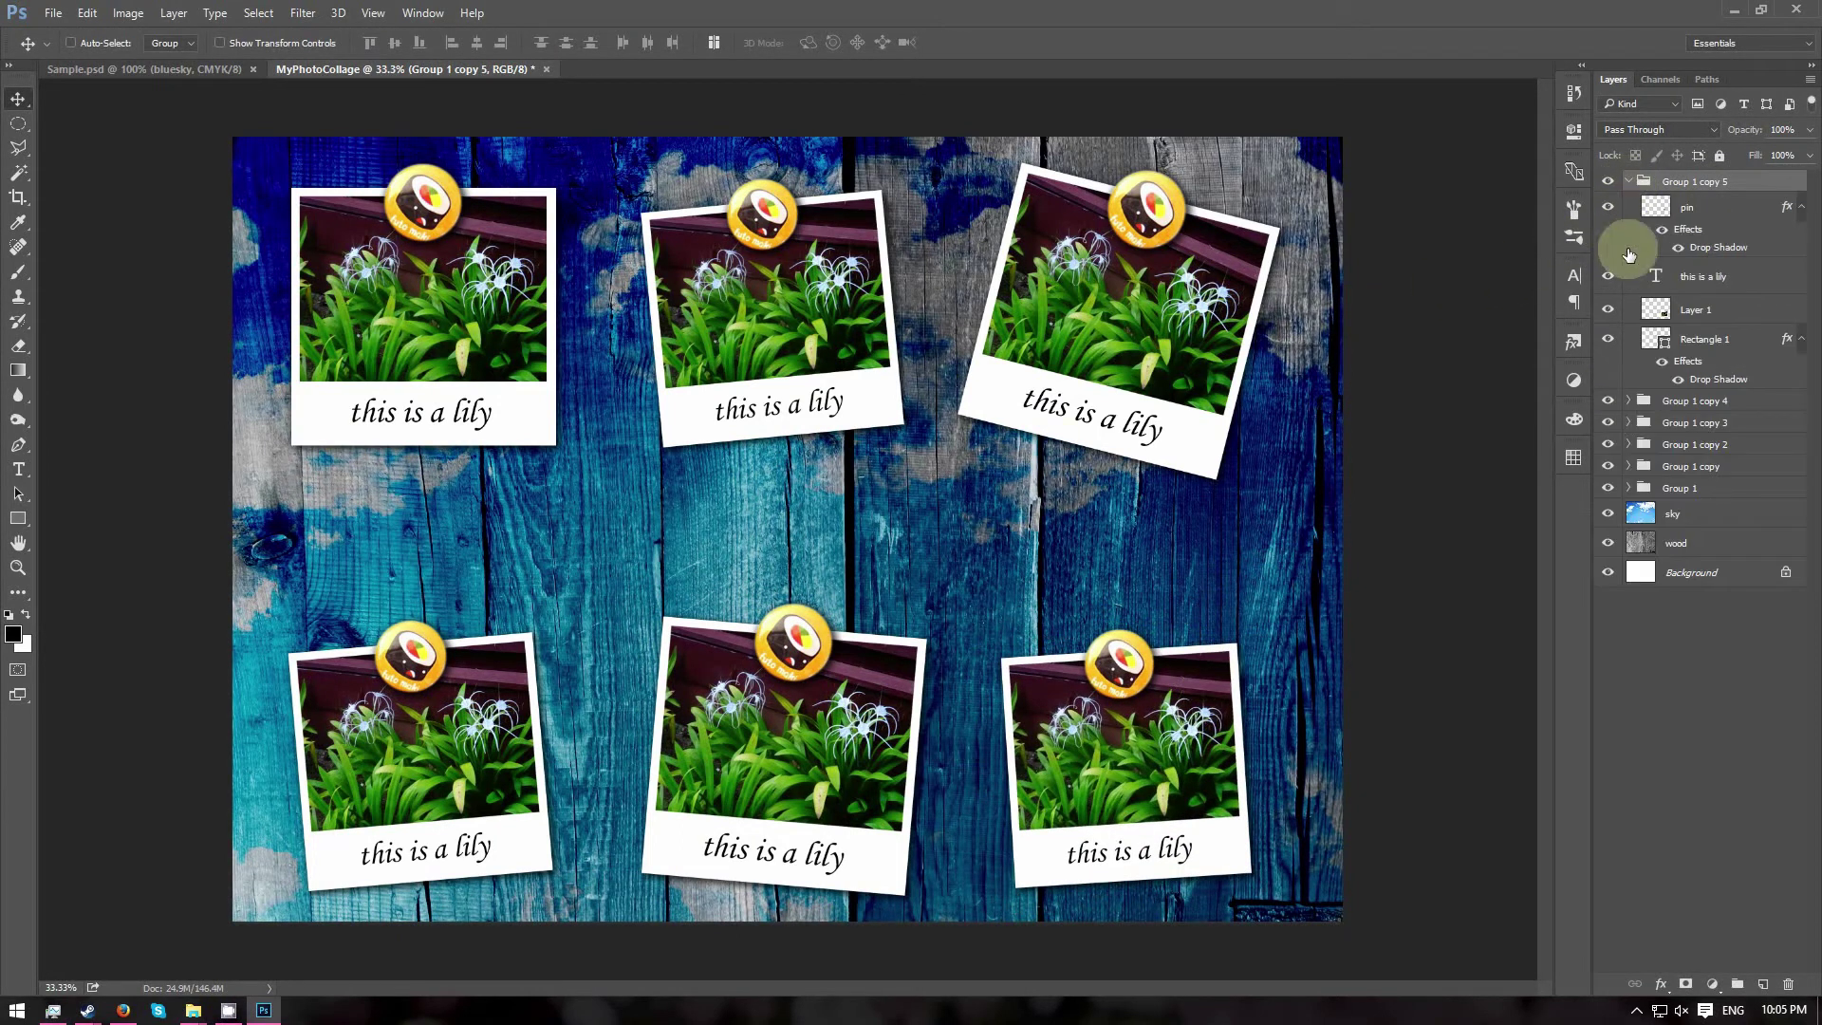
click(1704, 276)
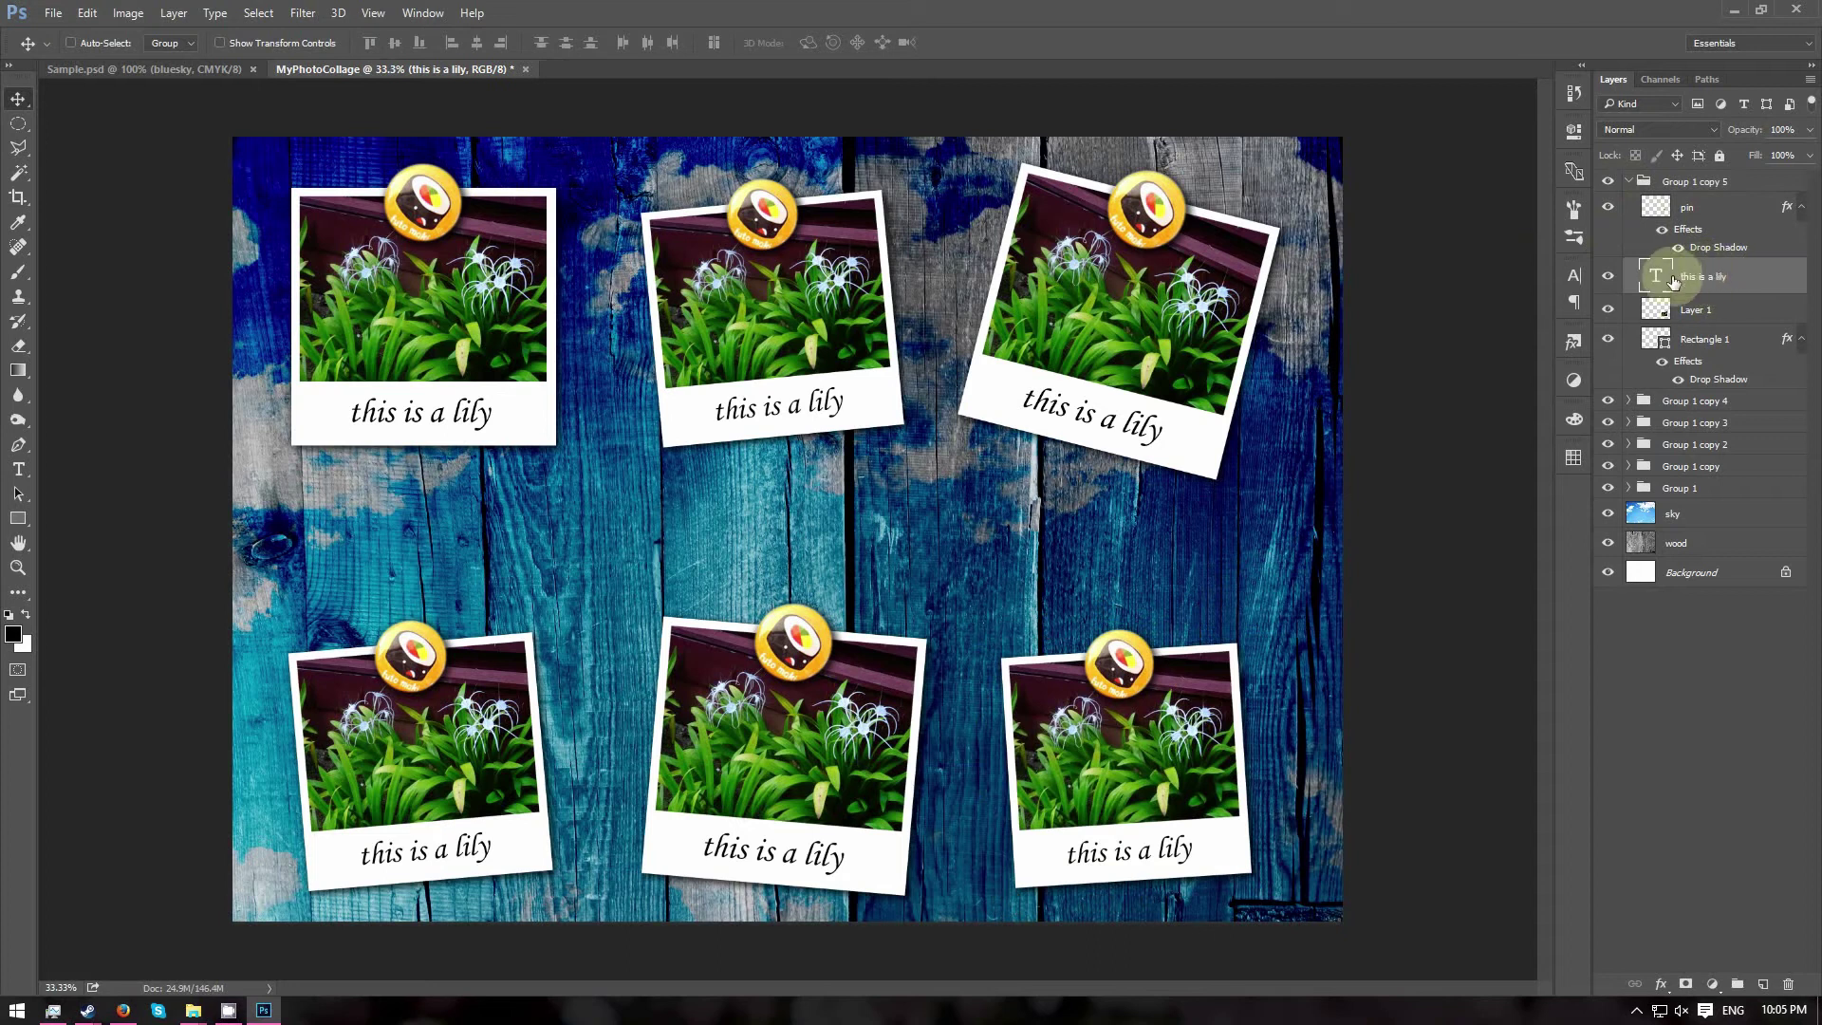
click(1701, 309)
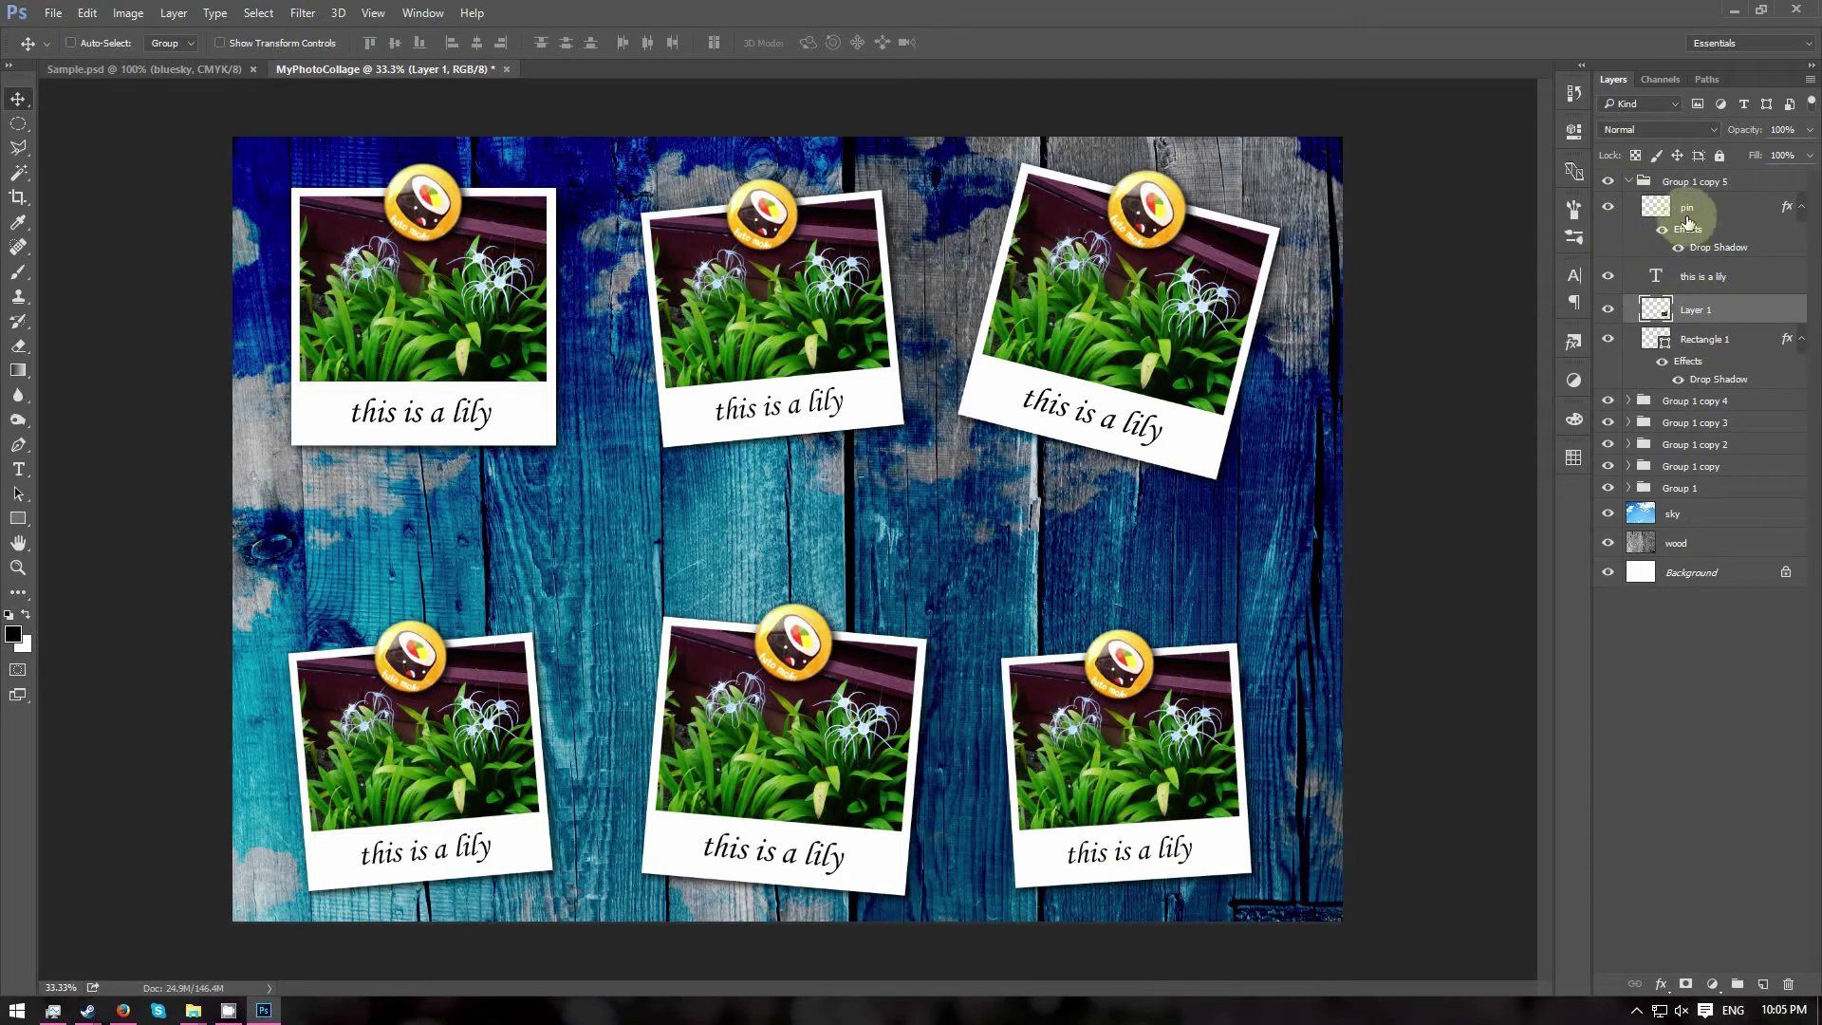
click(1627, 186)
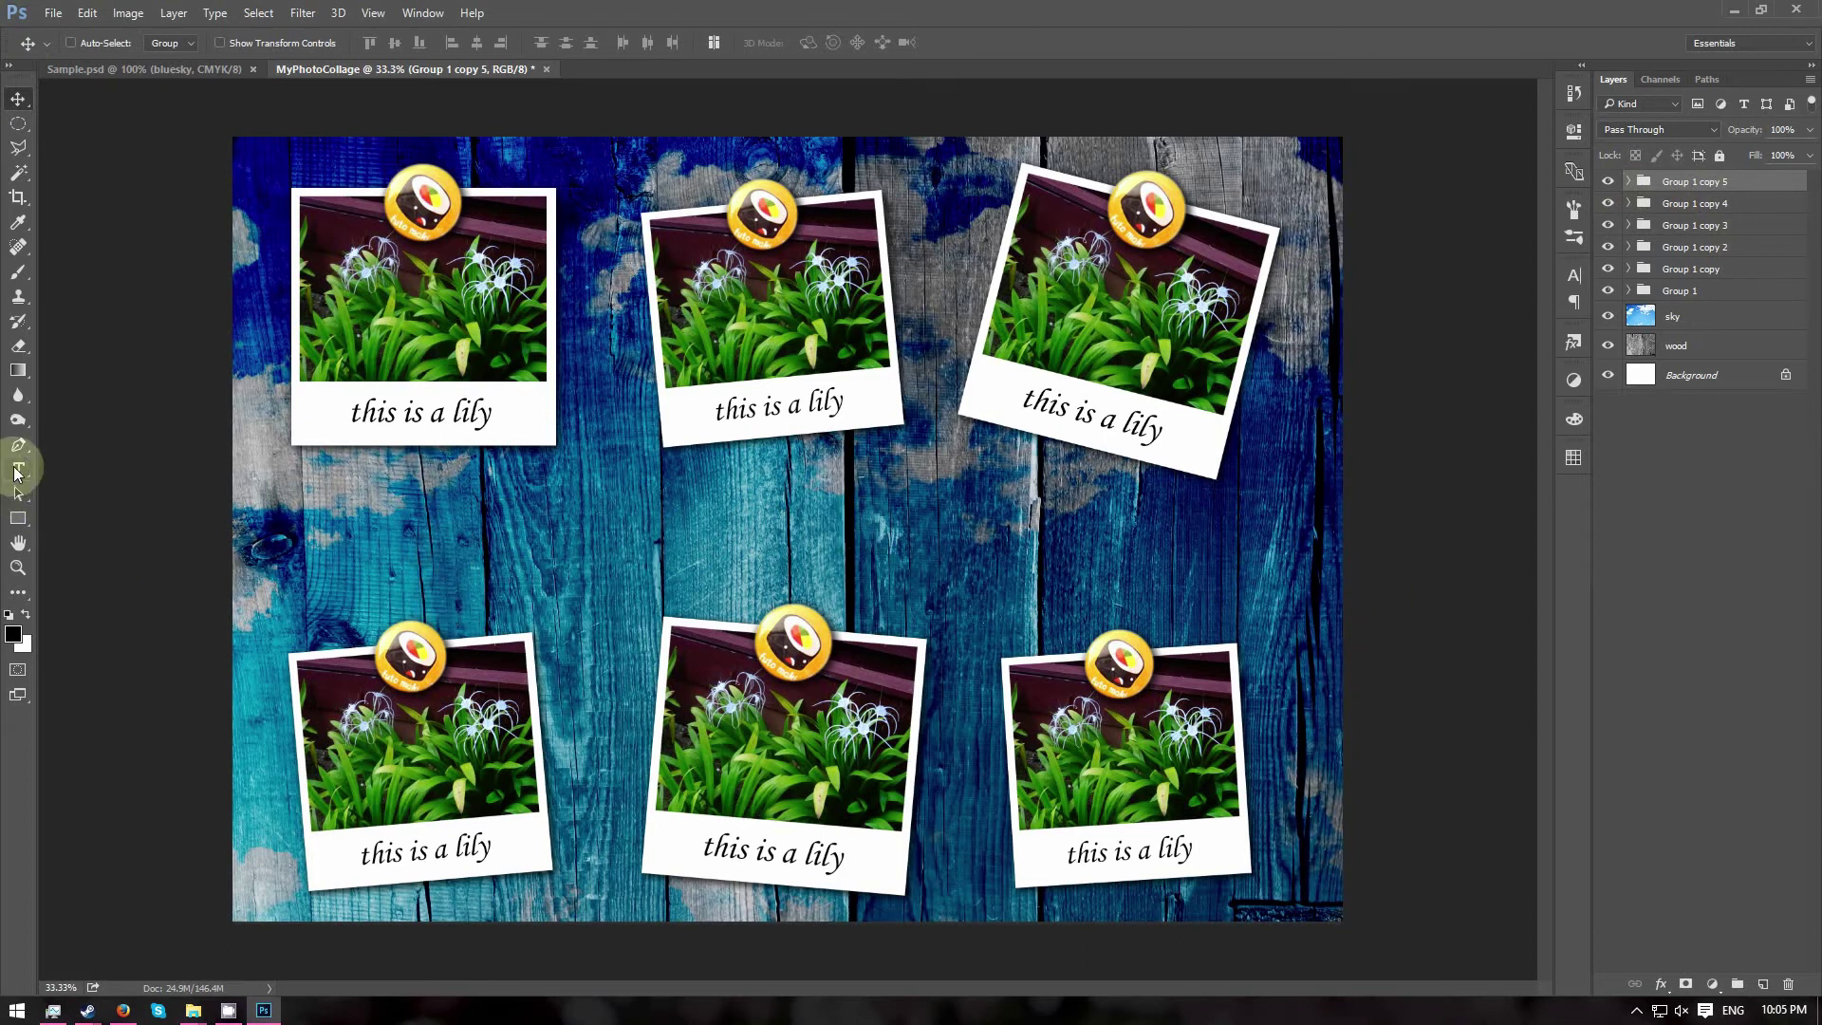
Add the text 'This is my Photo Album' in the middle of the canvas.
click(17, 469)
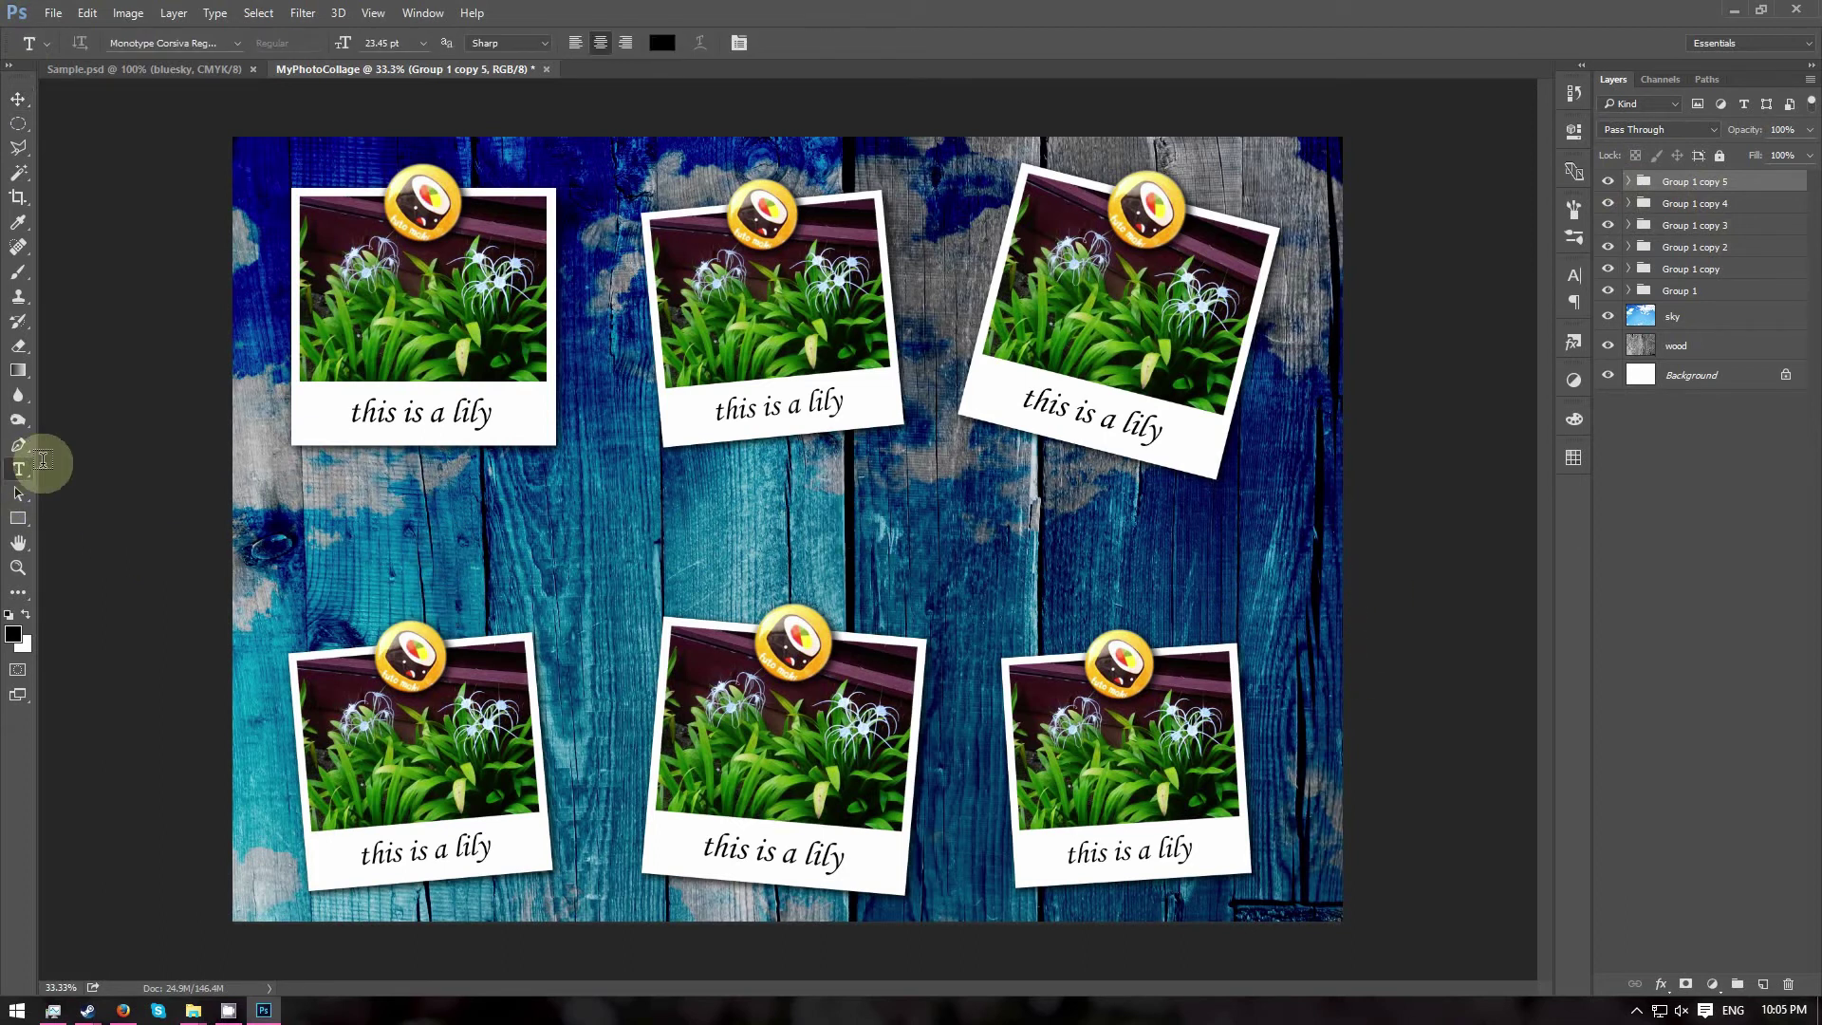
click(723, 515)
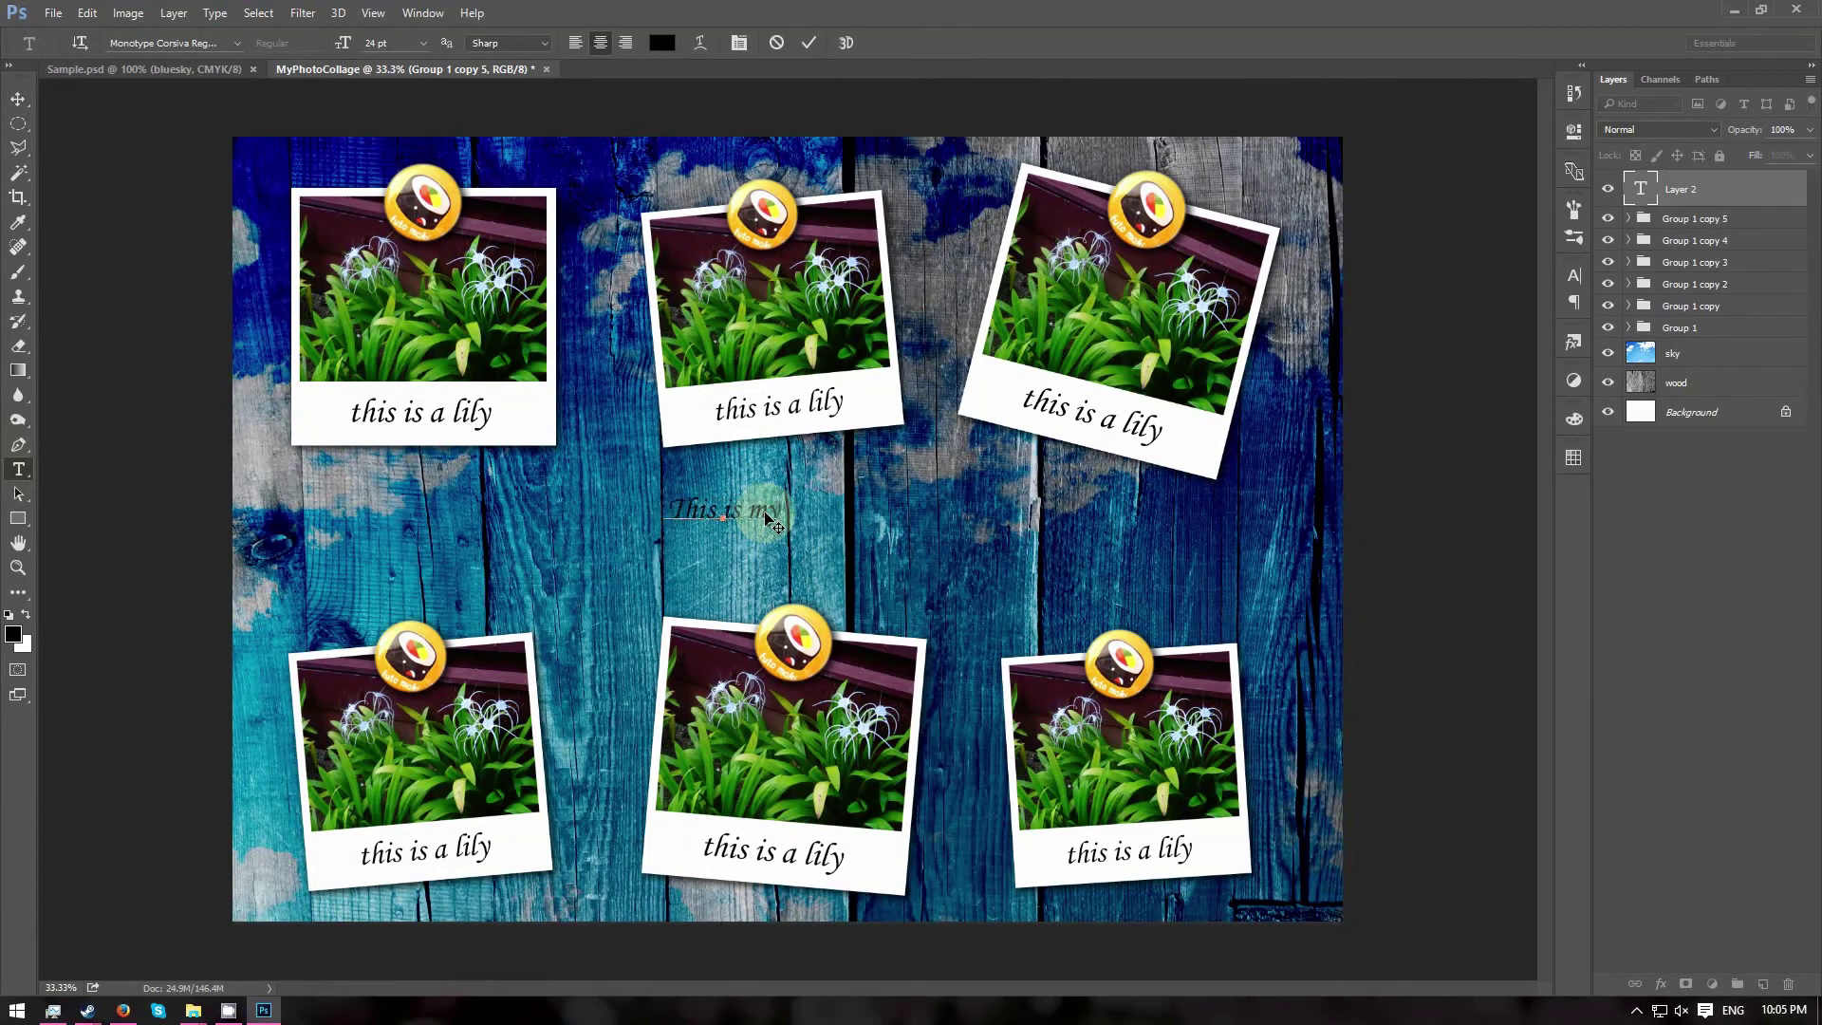
text(This is my Photo Albu)
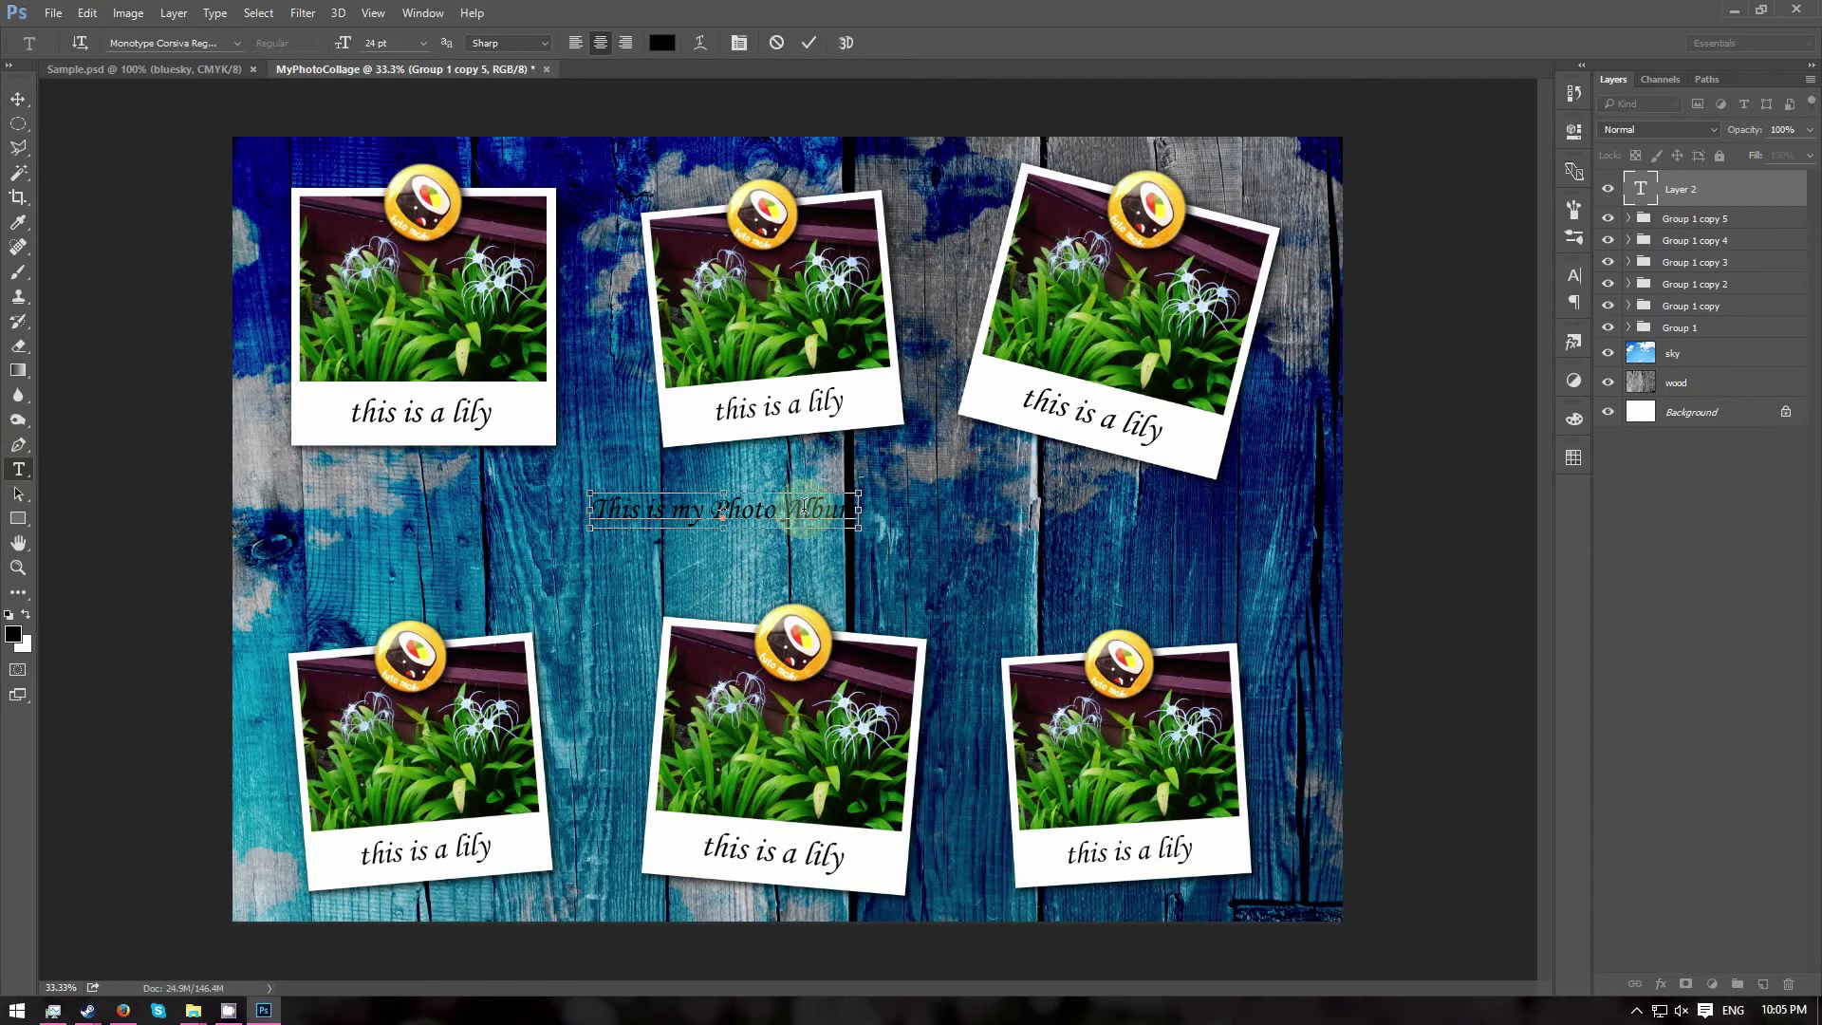
Make the whole title white and set its size to 72 pt.
double_click(833, 509)
triple_click(839, 512)
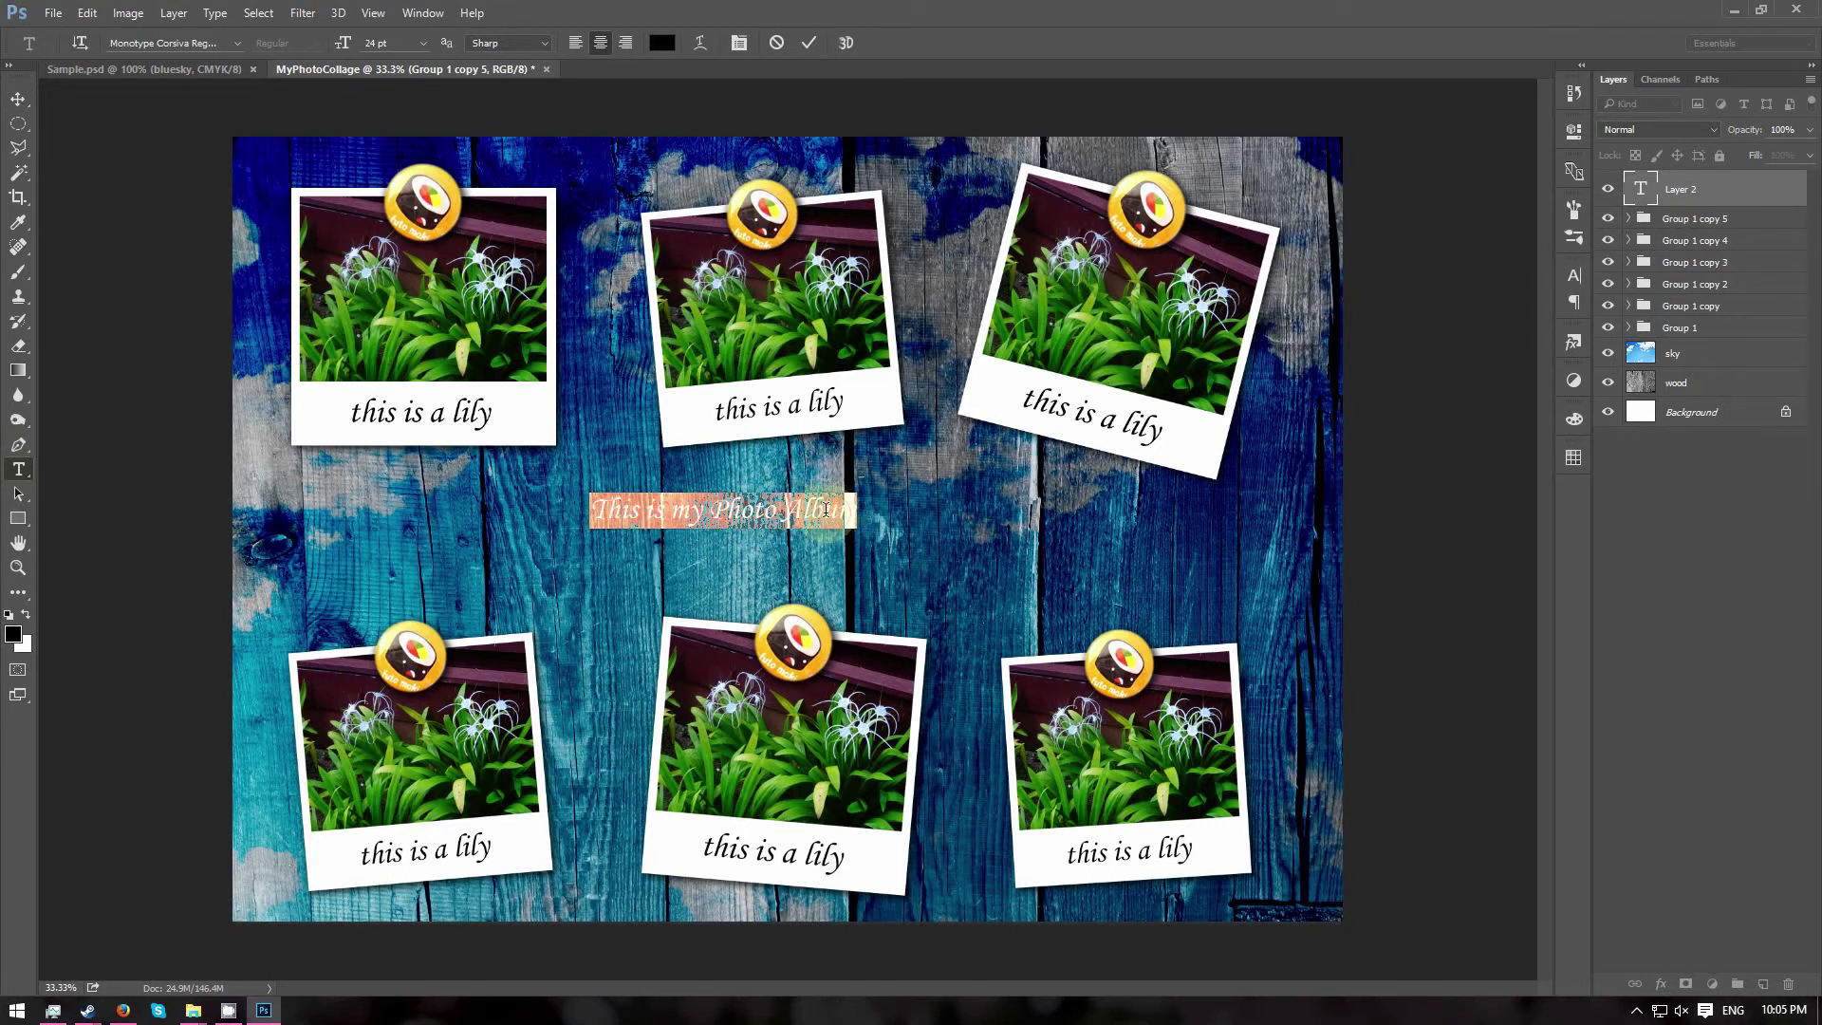
click(664, 43)
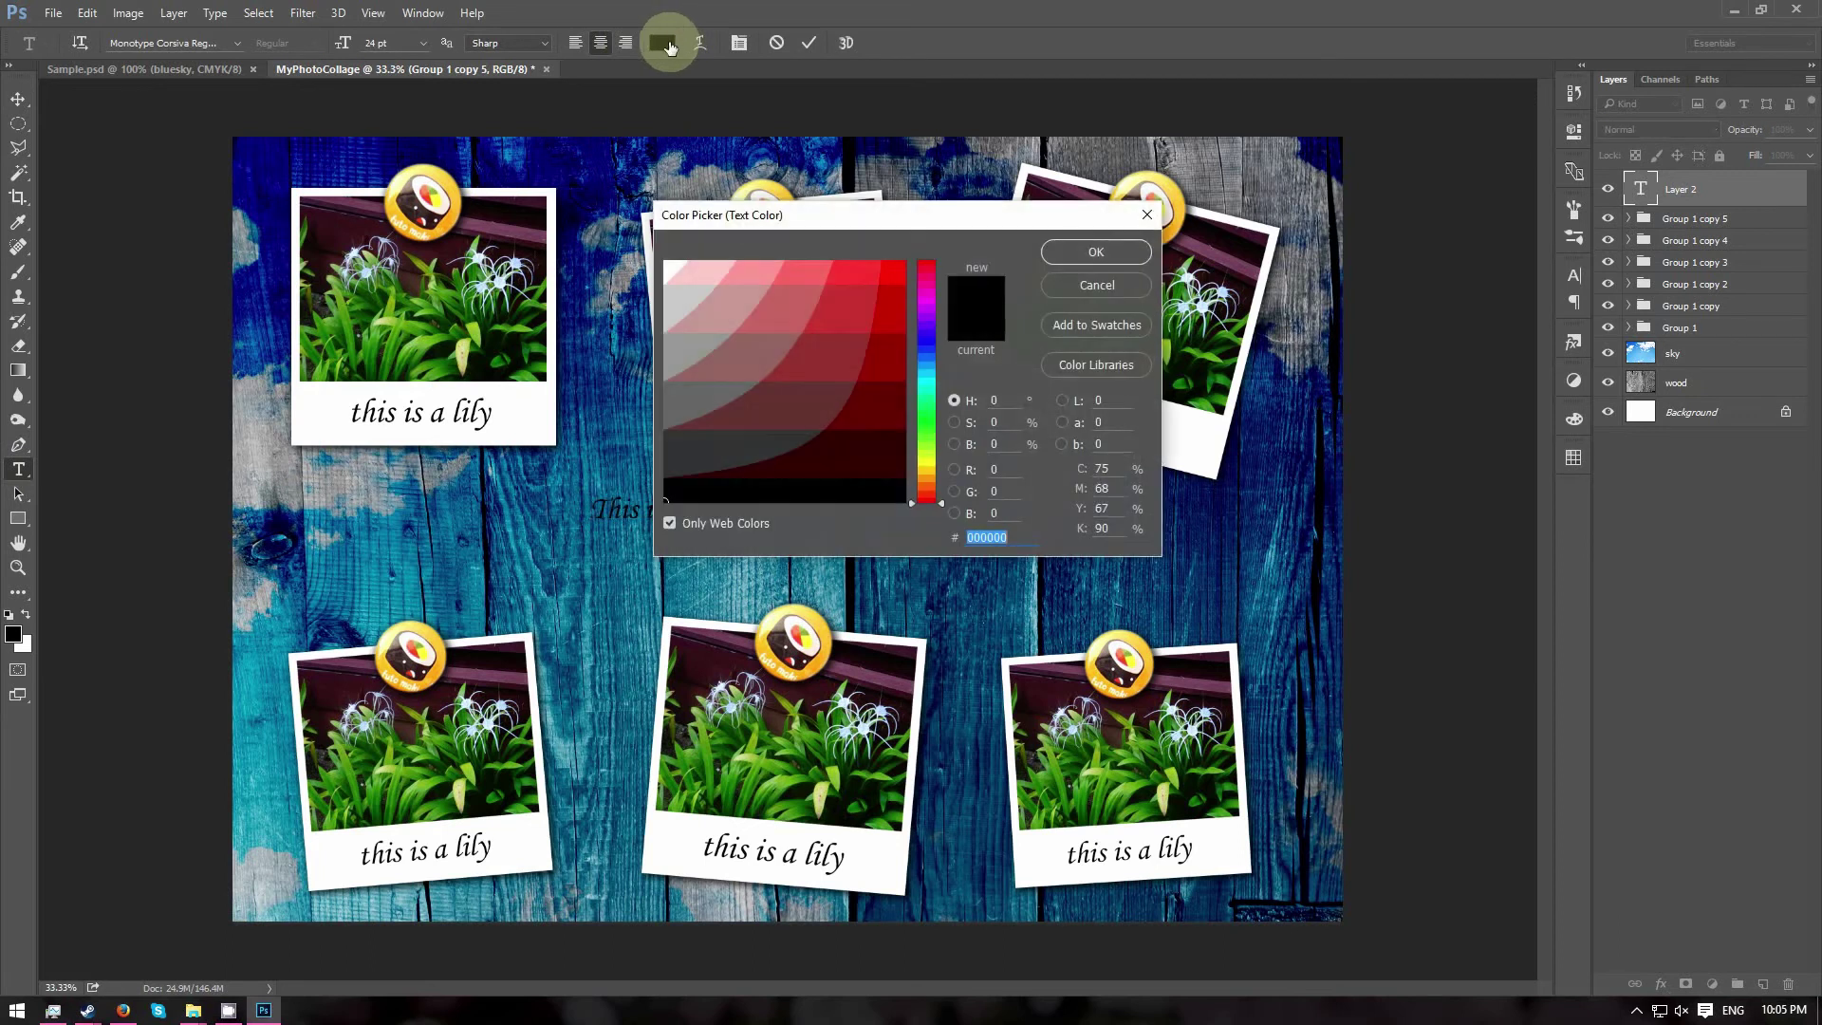
drag(717, 311, 638, 226)
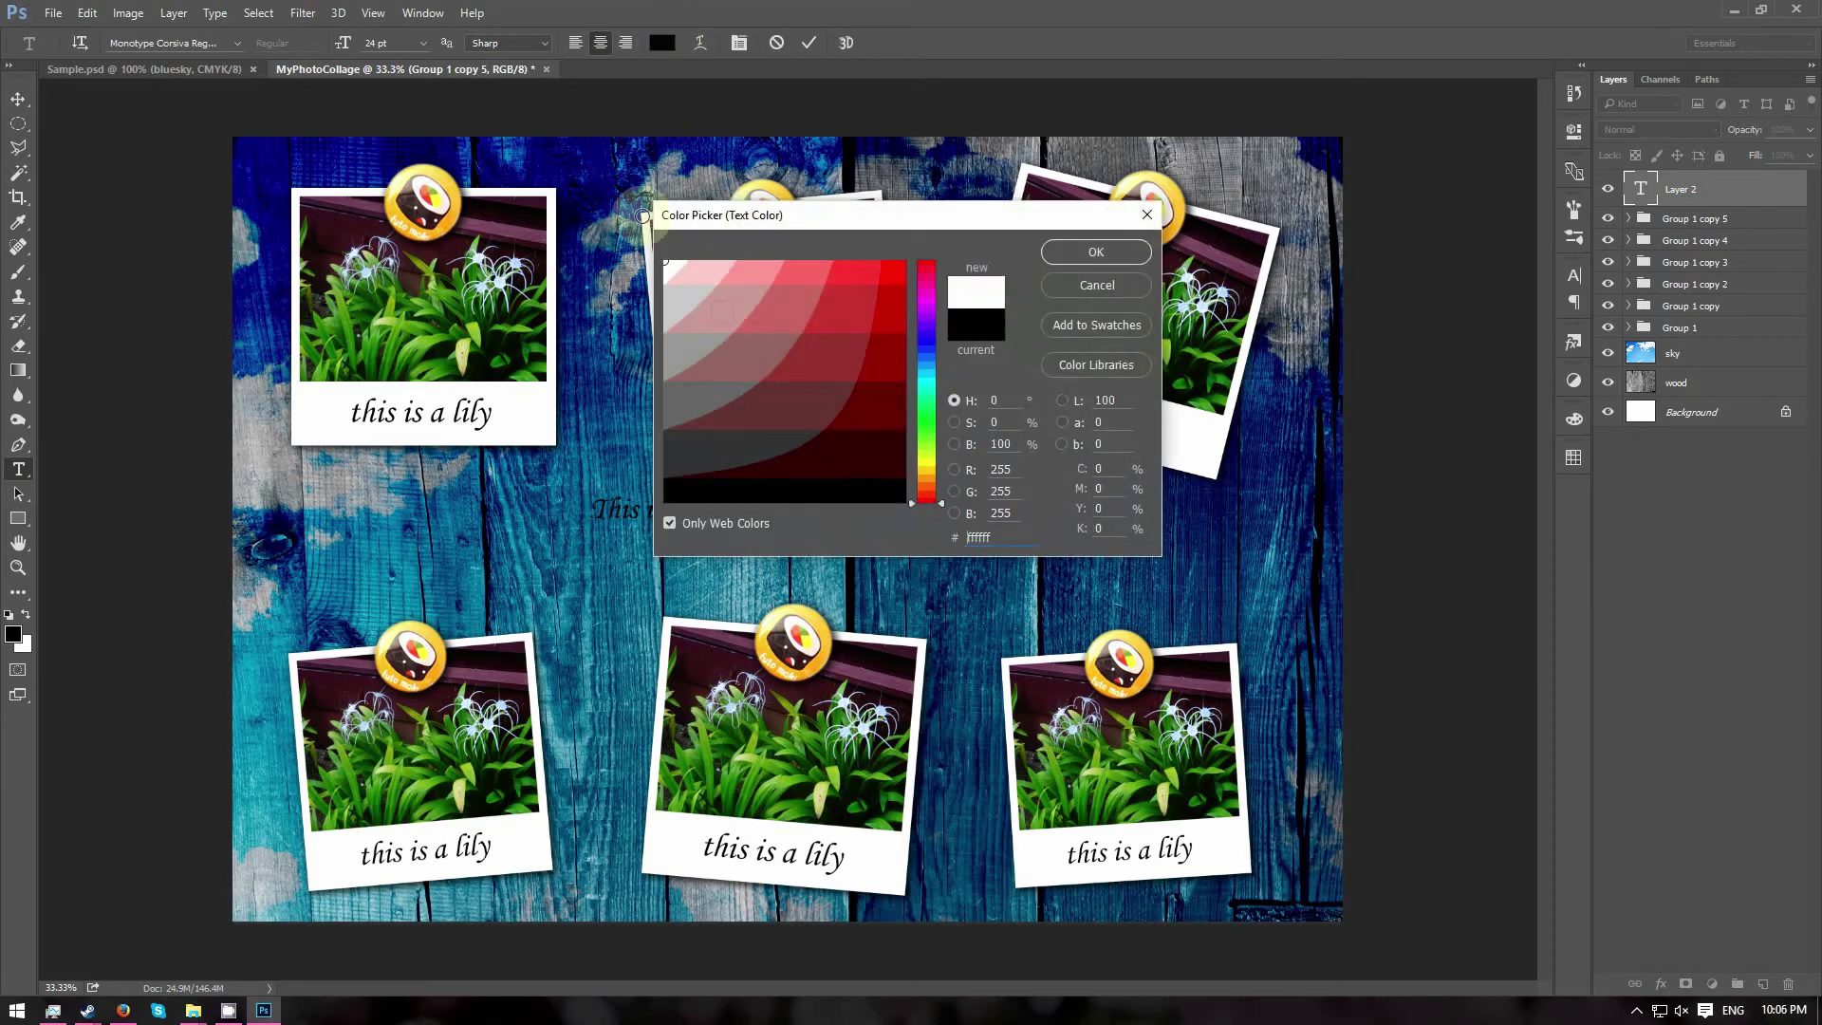
click(1065, 257)
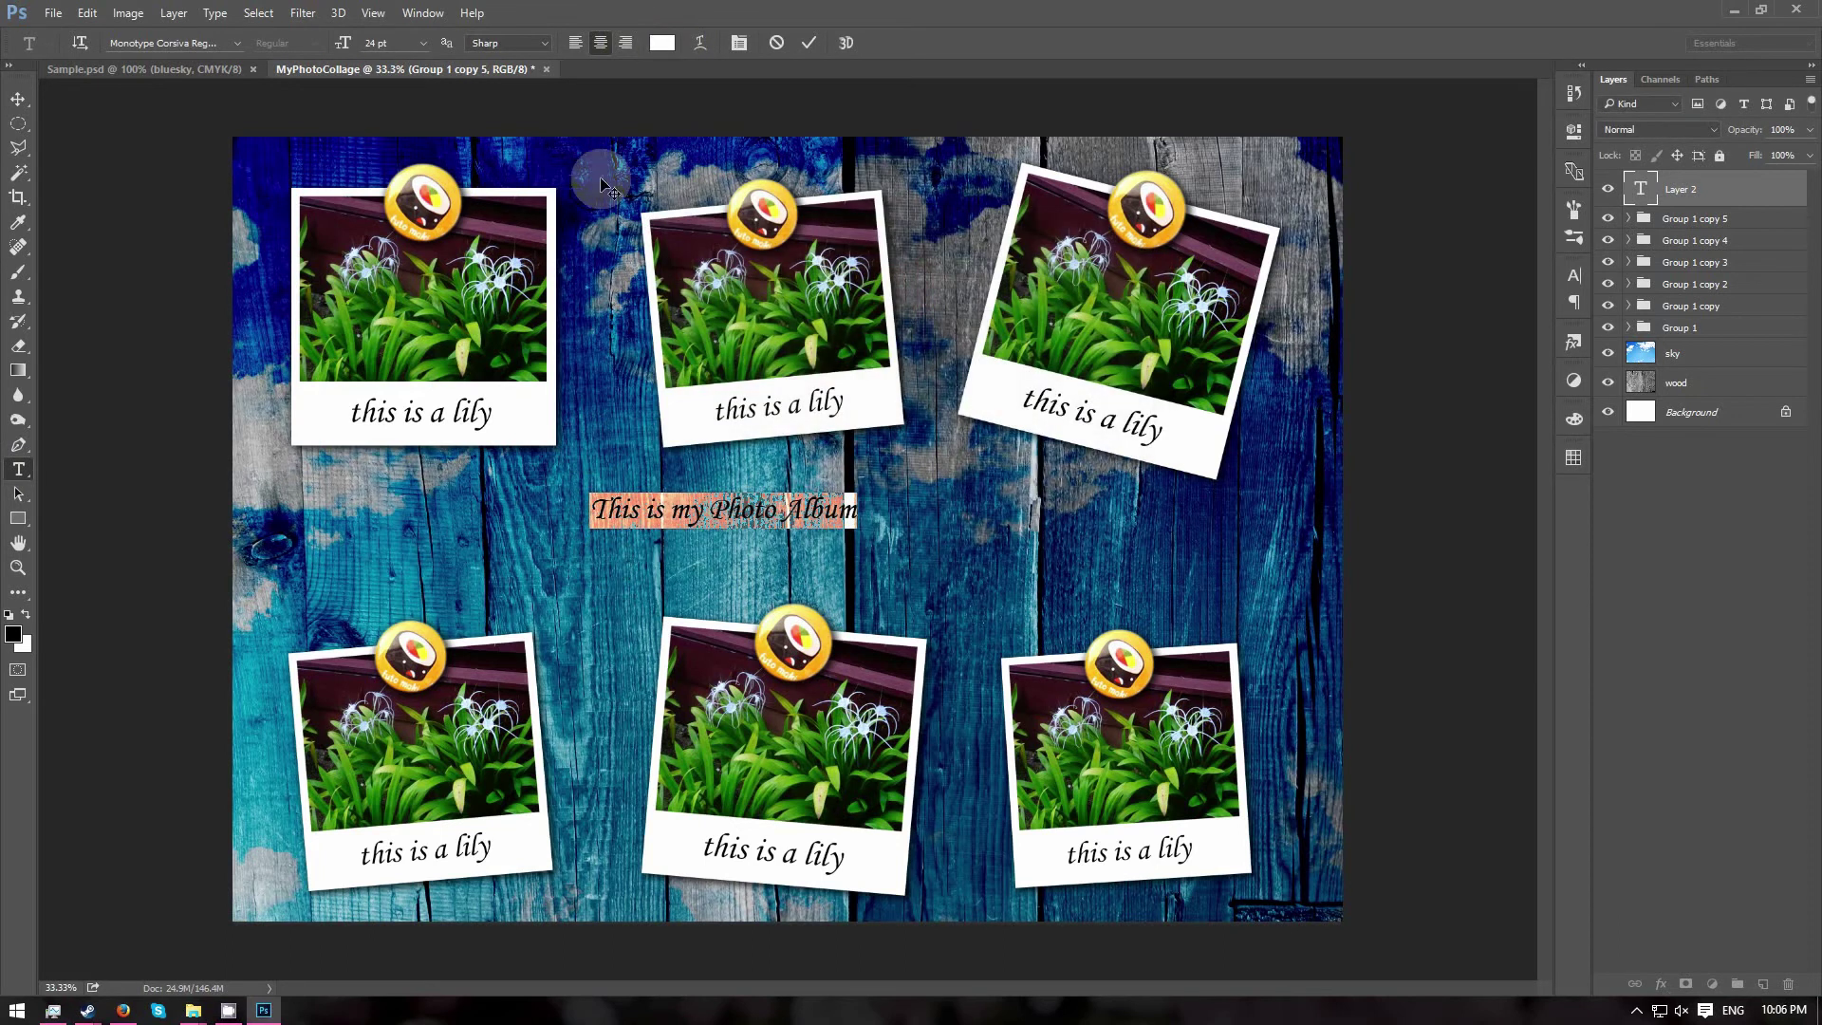
click(424, 45)
click(408, 377)
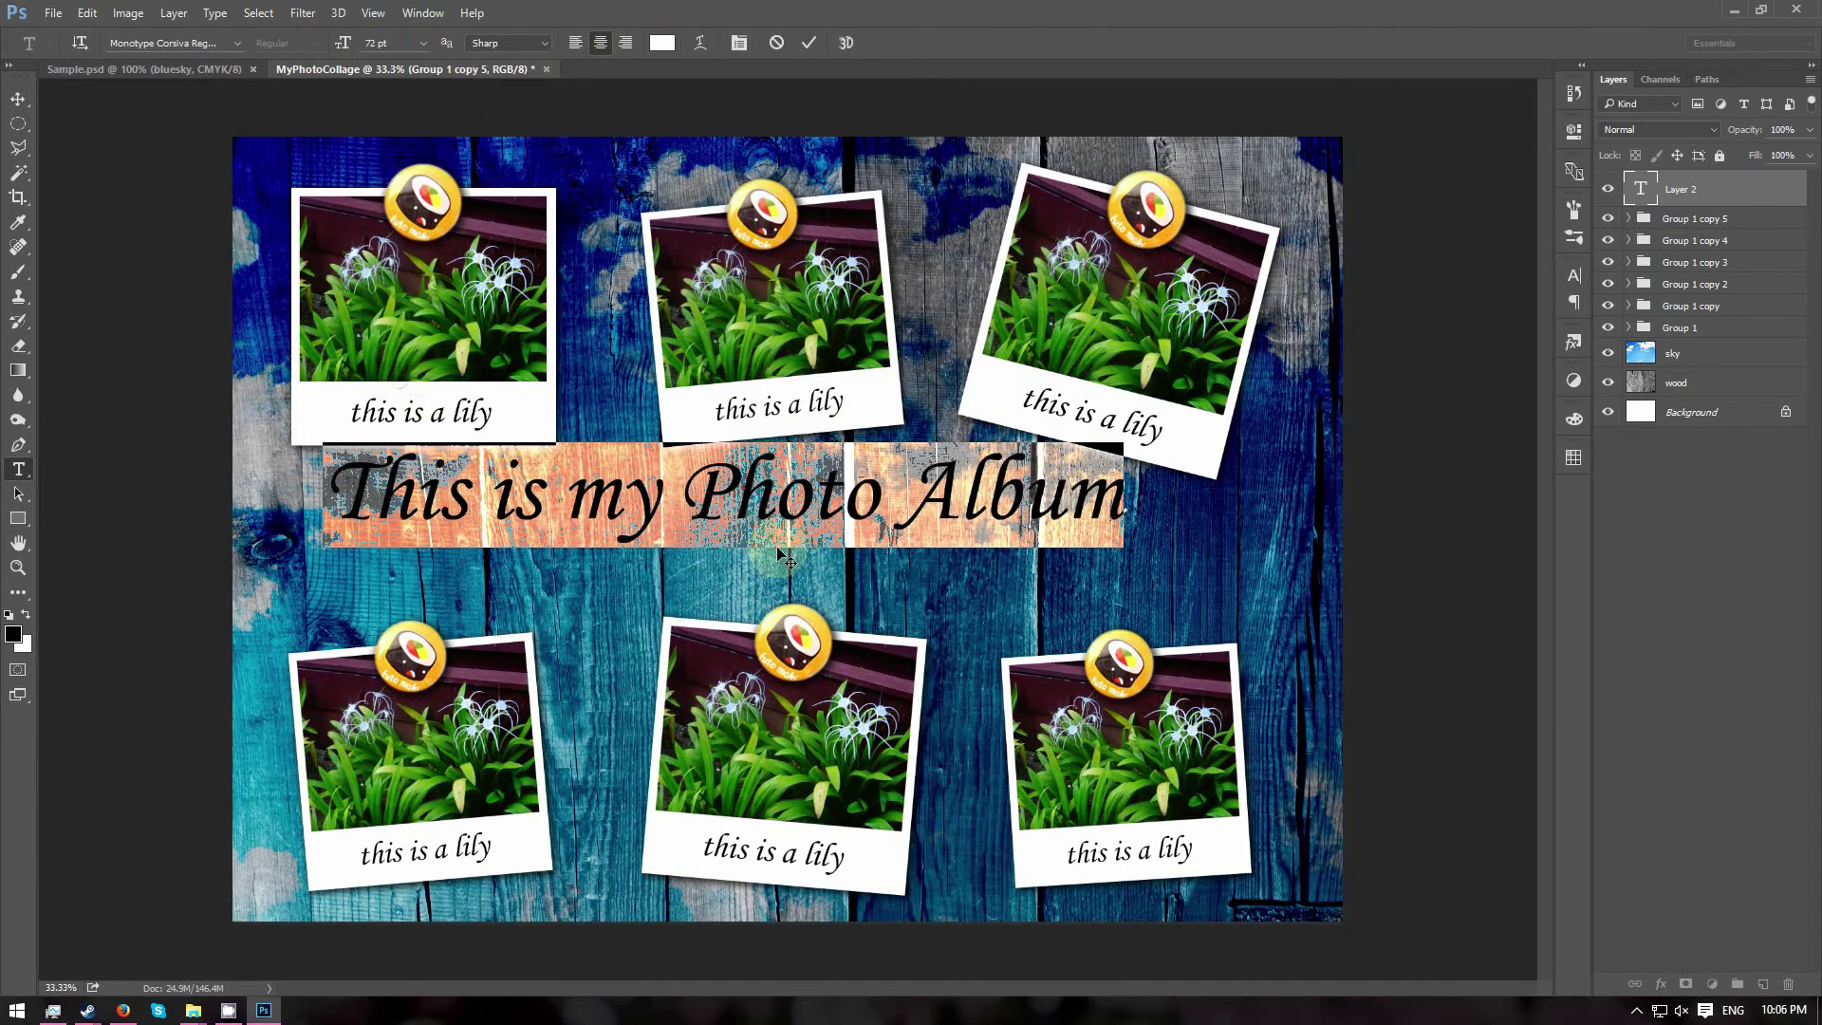
Warp the title with the Flag style (Bend +50) and shift it slightly down and right.
click(702, 45)
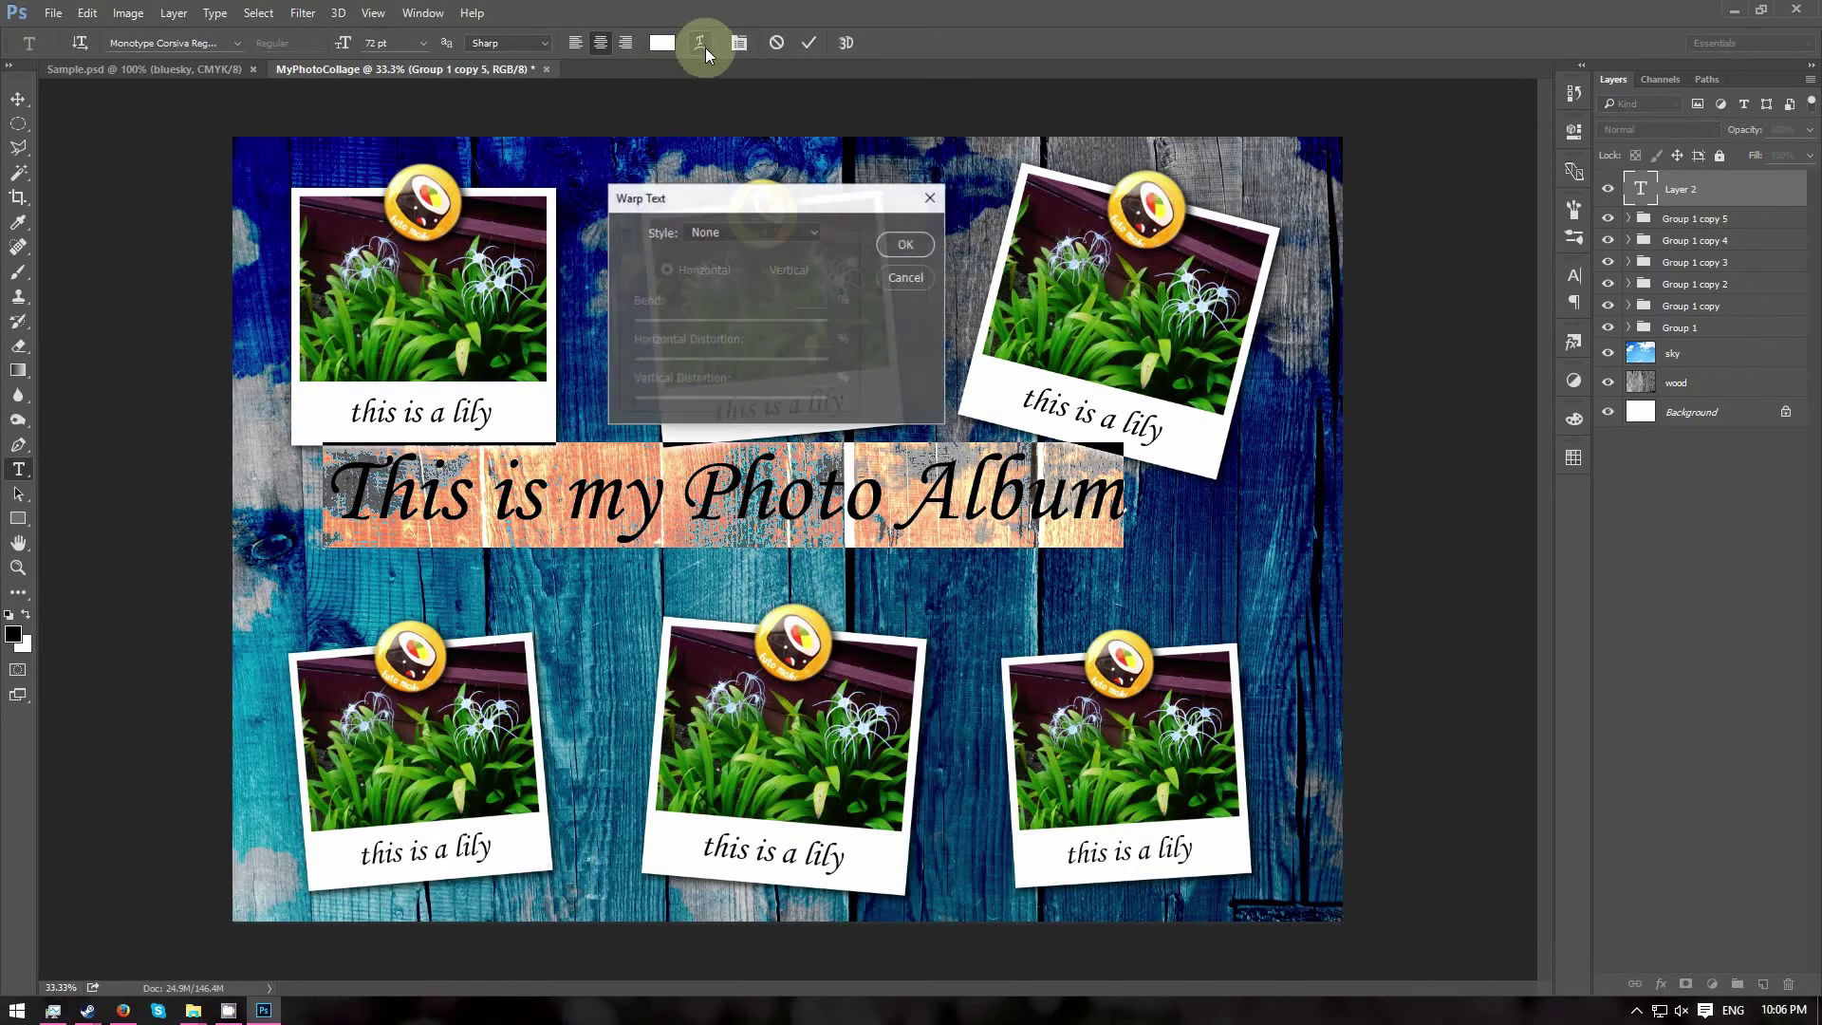
click(799, 232)
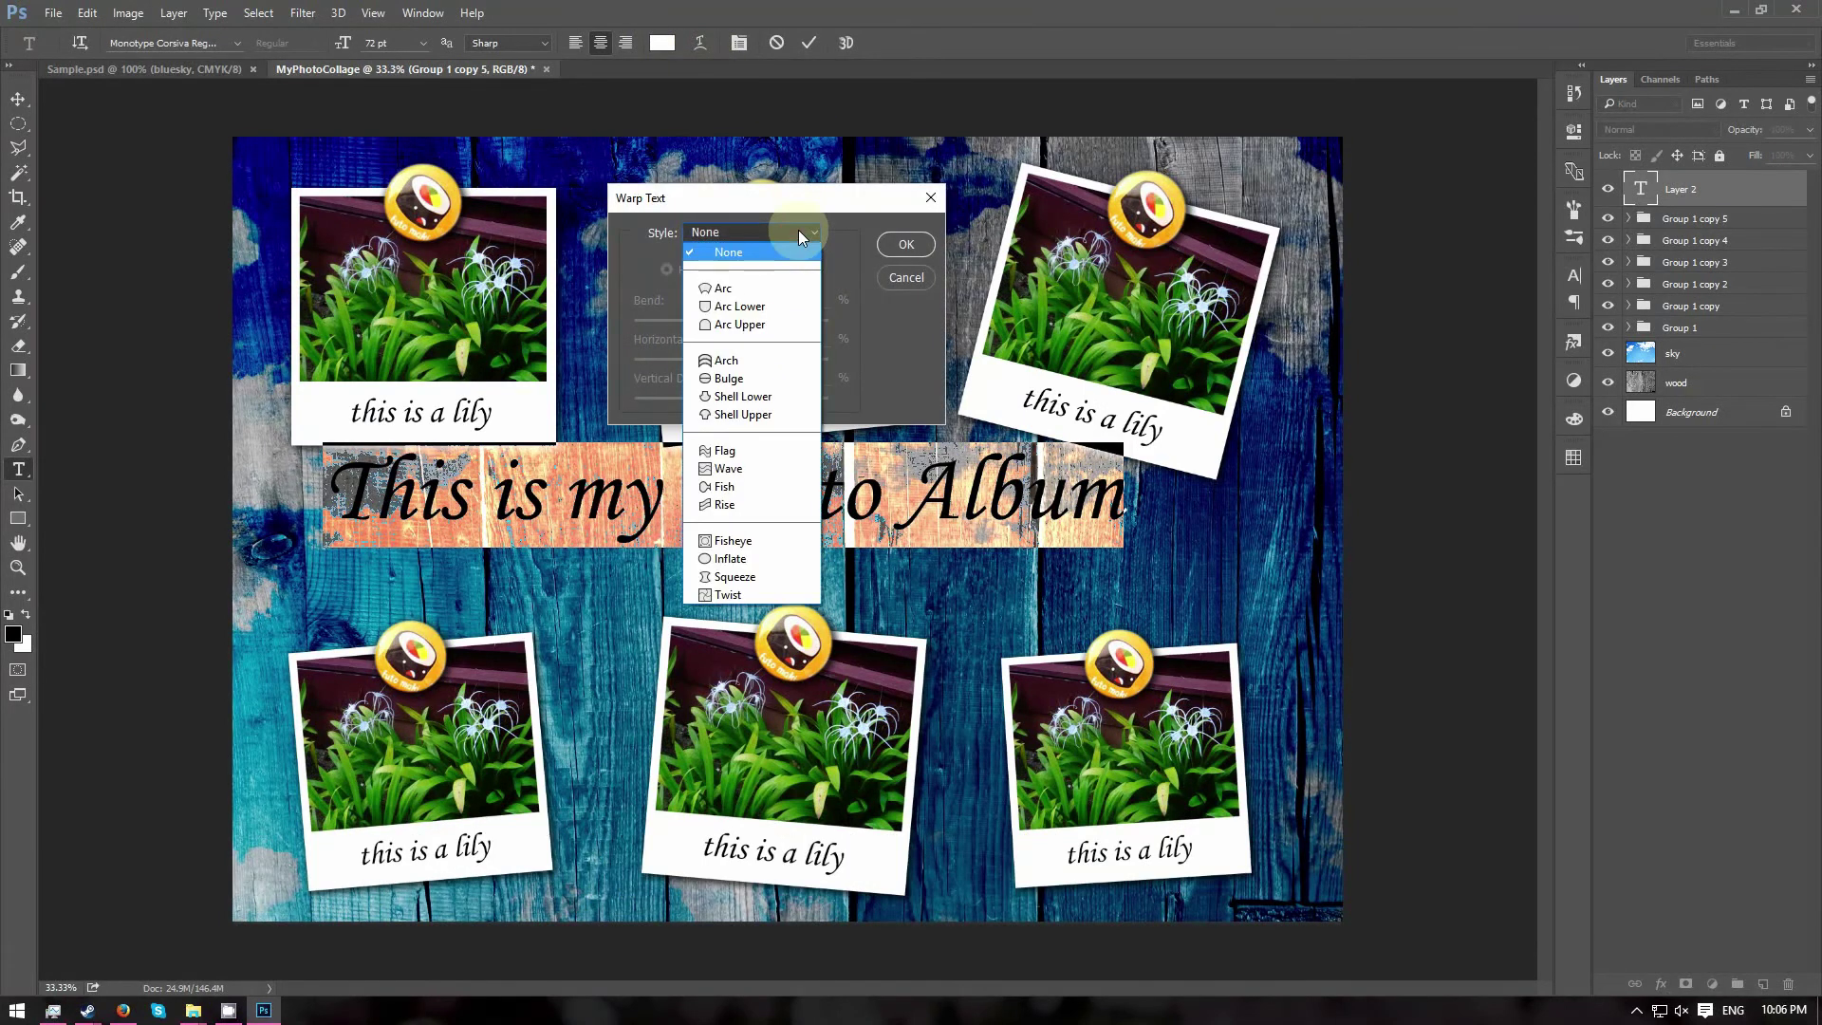
click(733, 452)
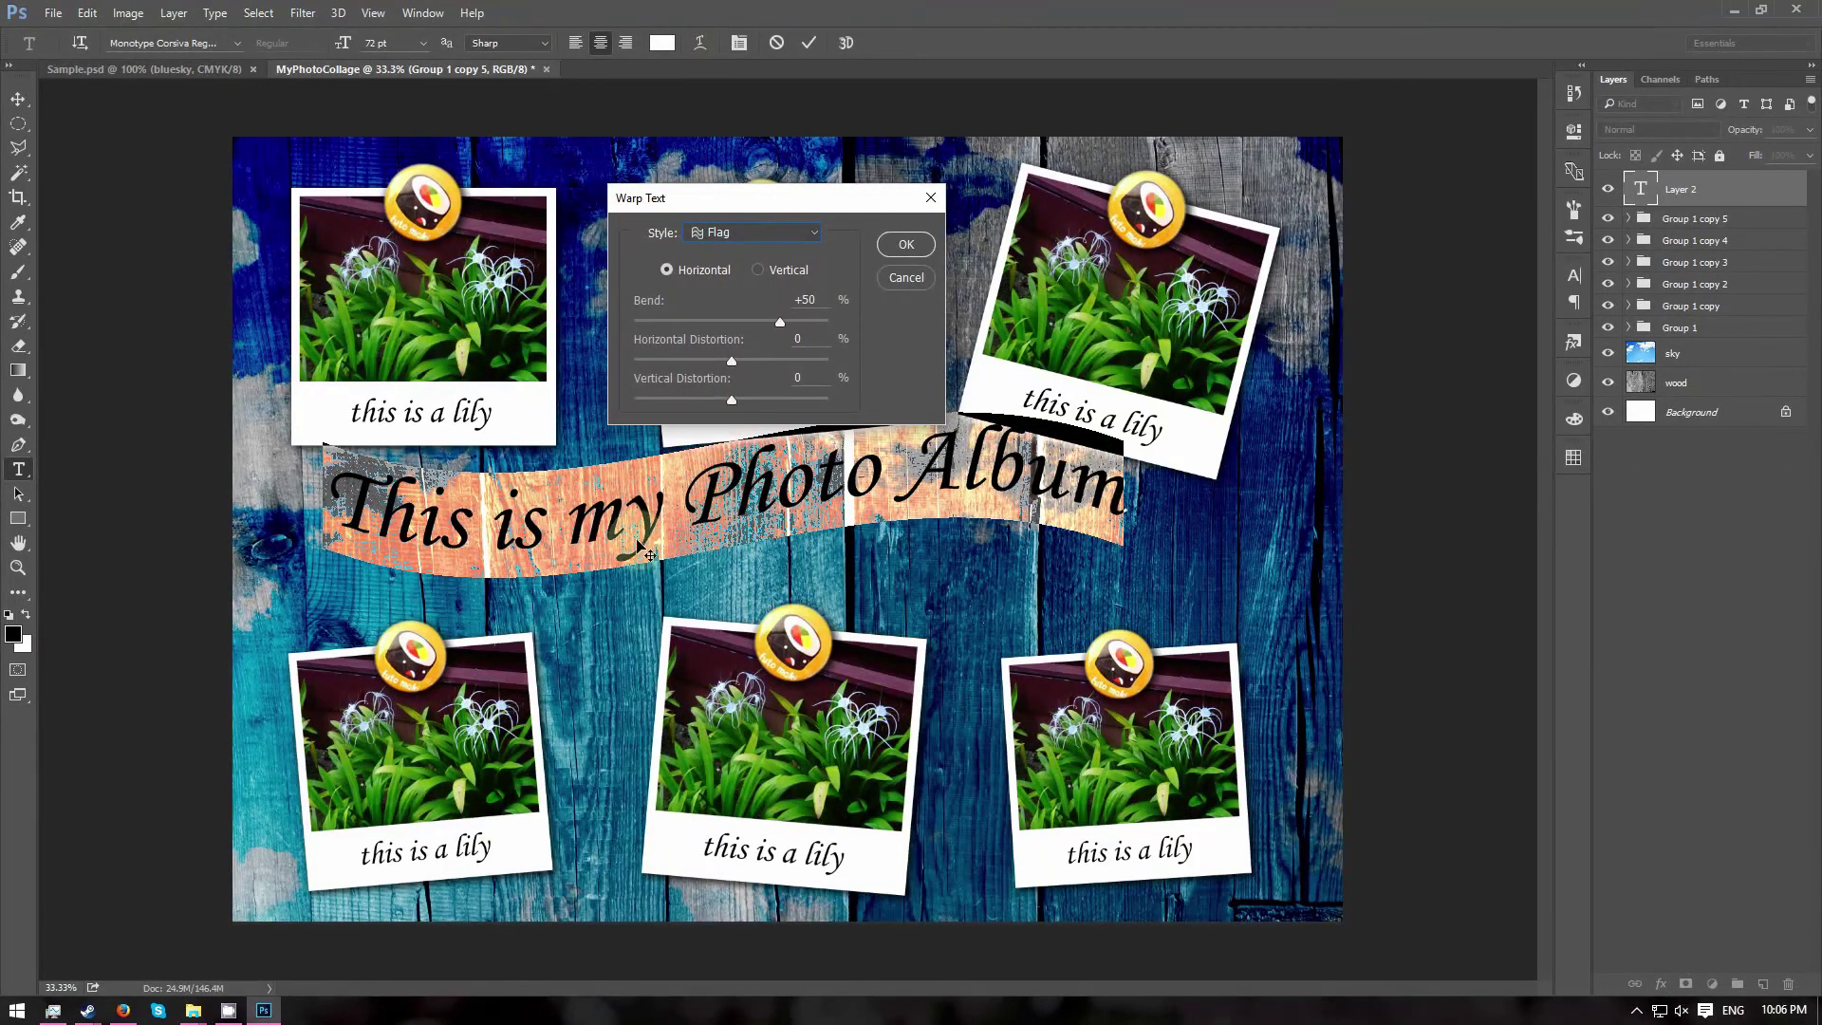
drag(779, 322, 782, 304)
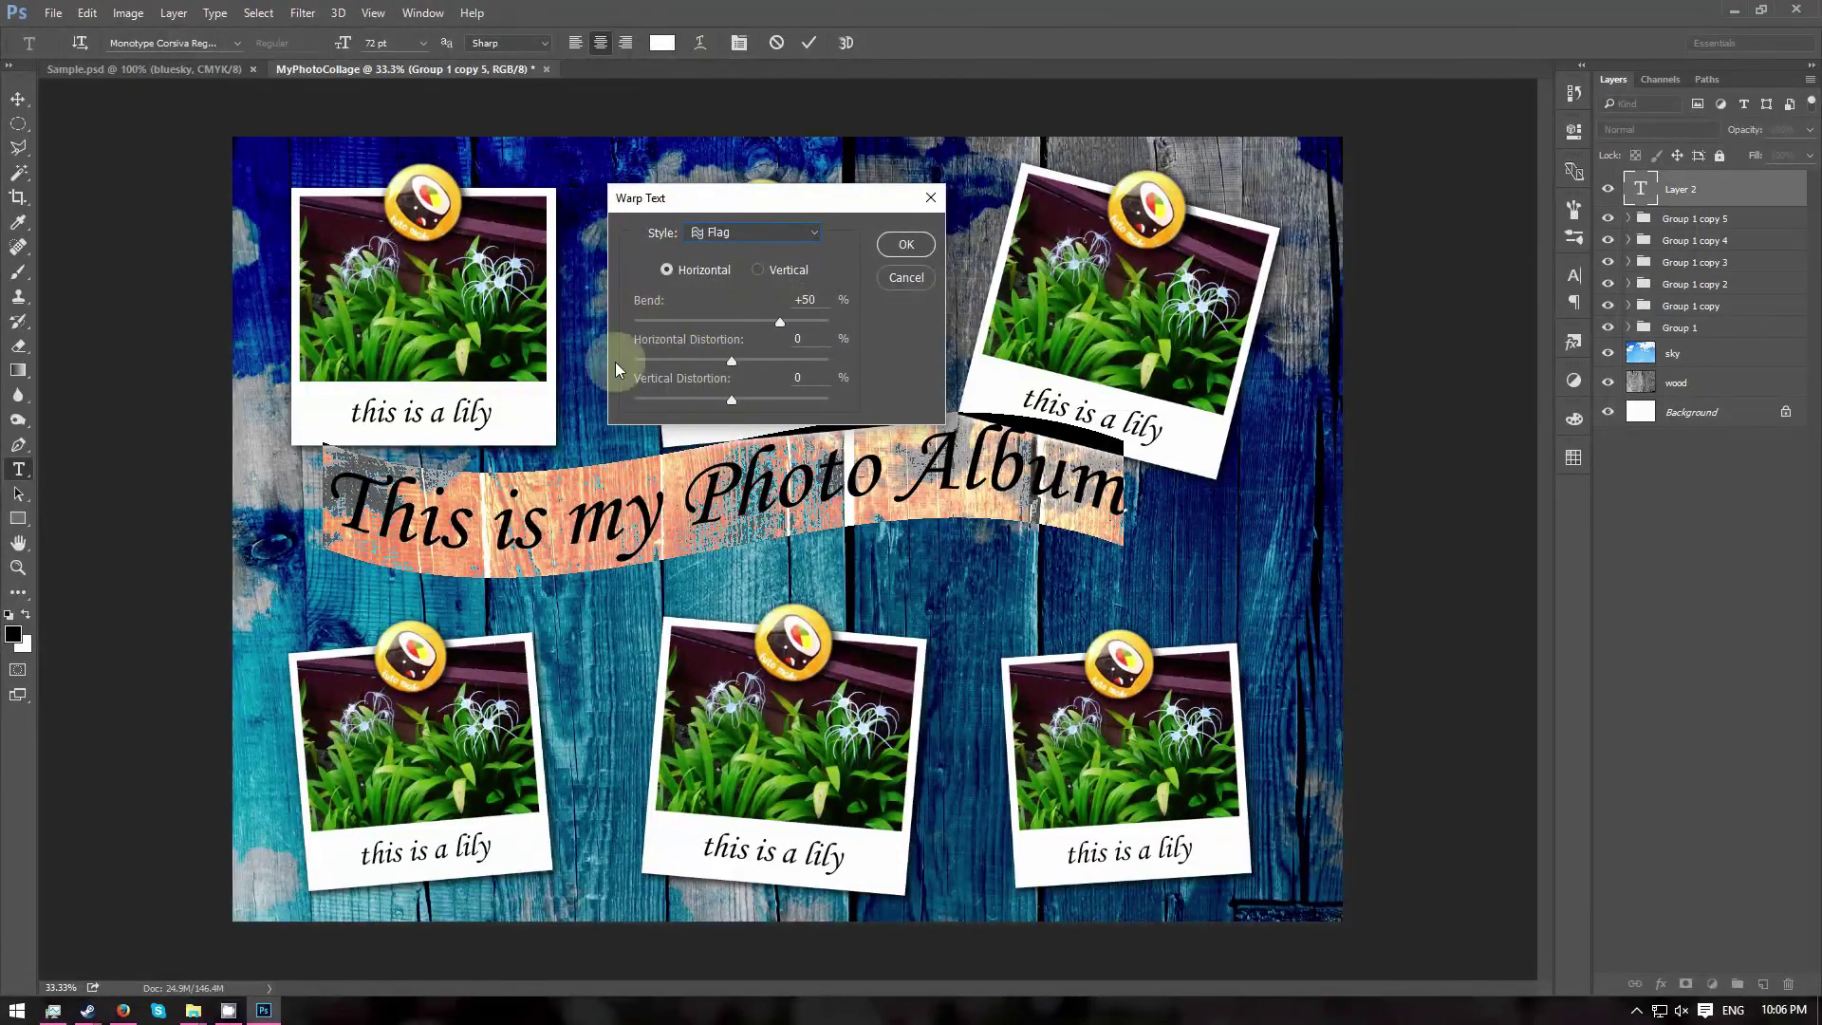
click(900, 245)
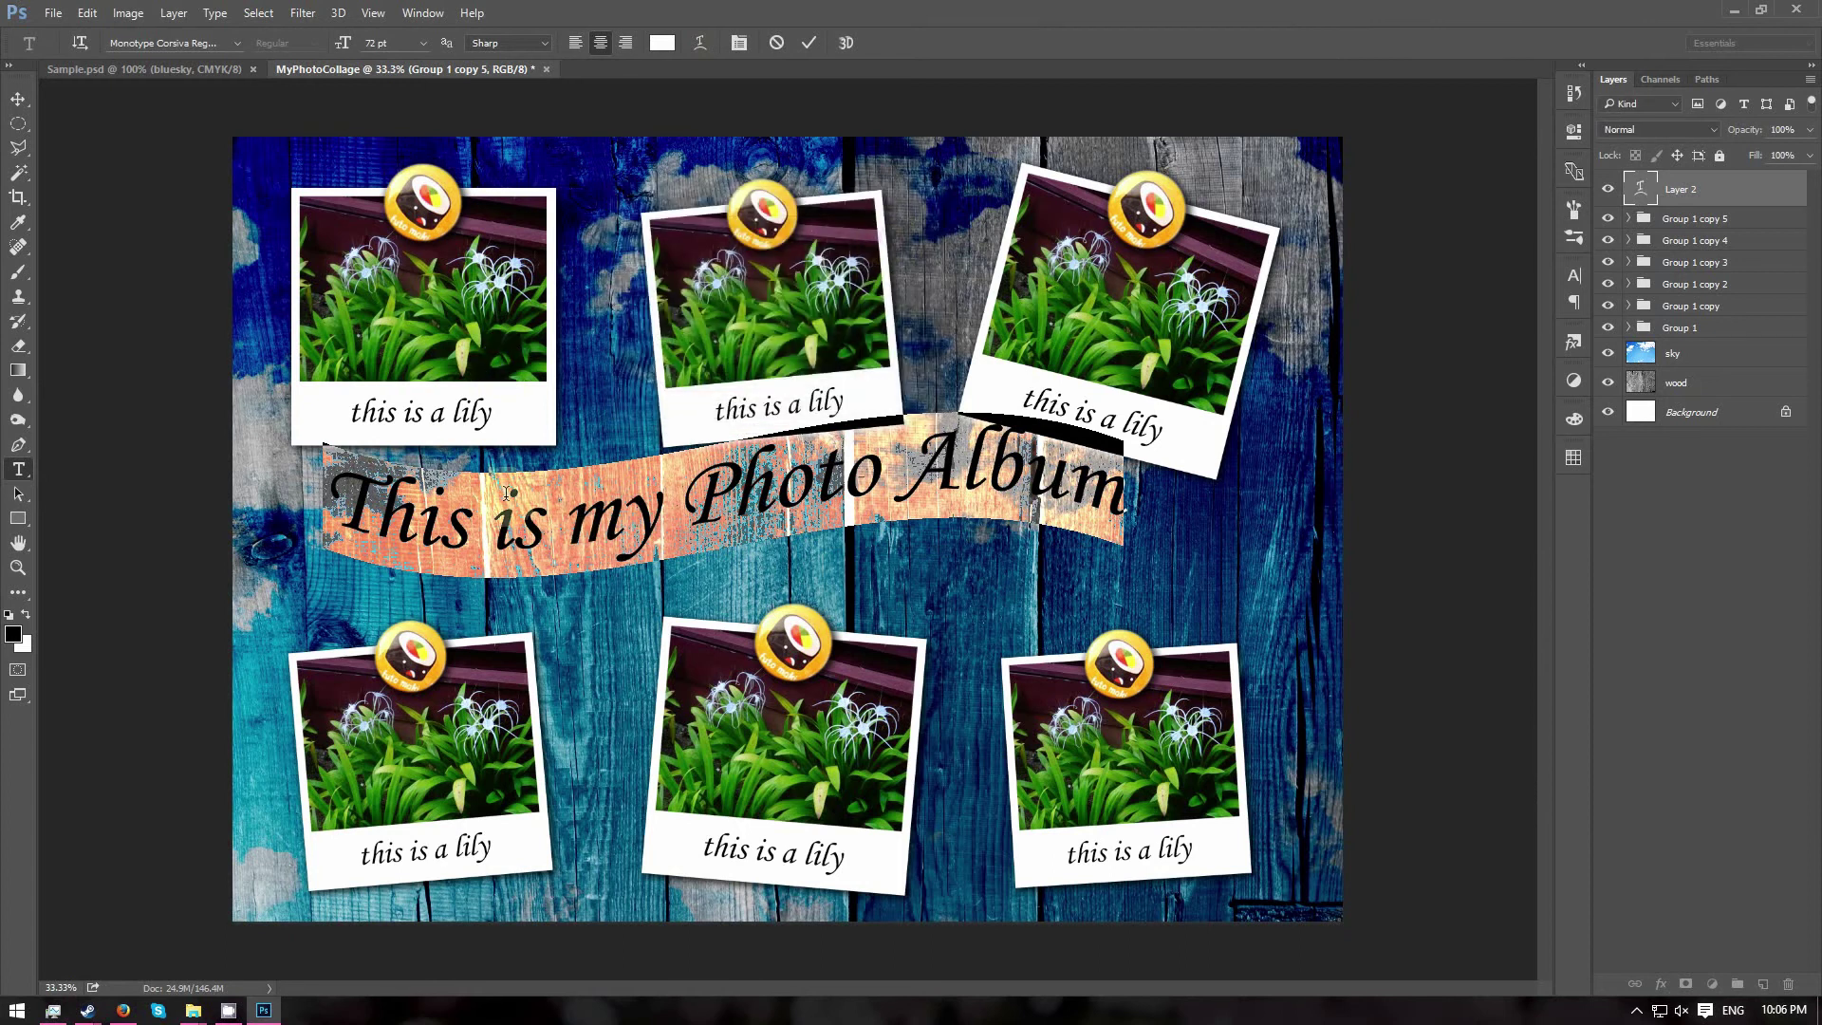
click(16, 101)
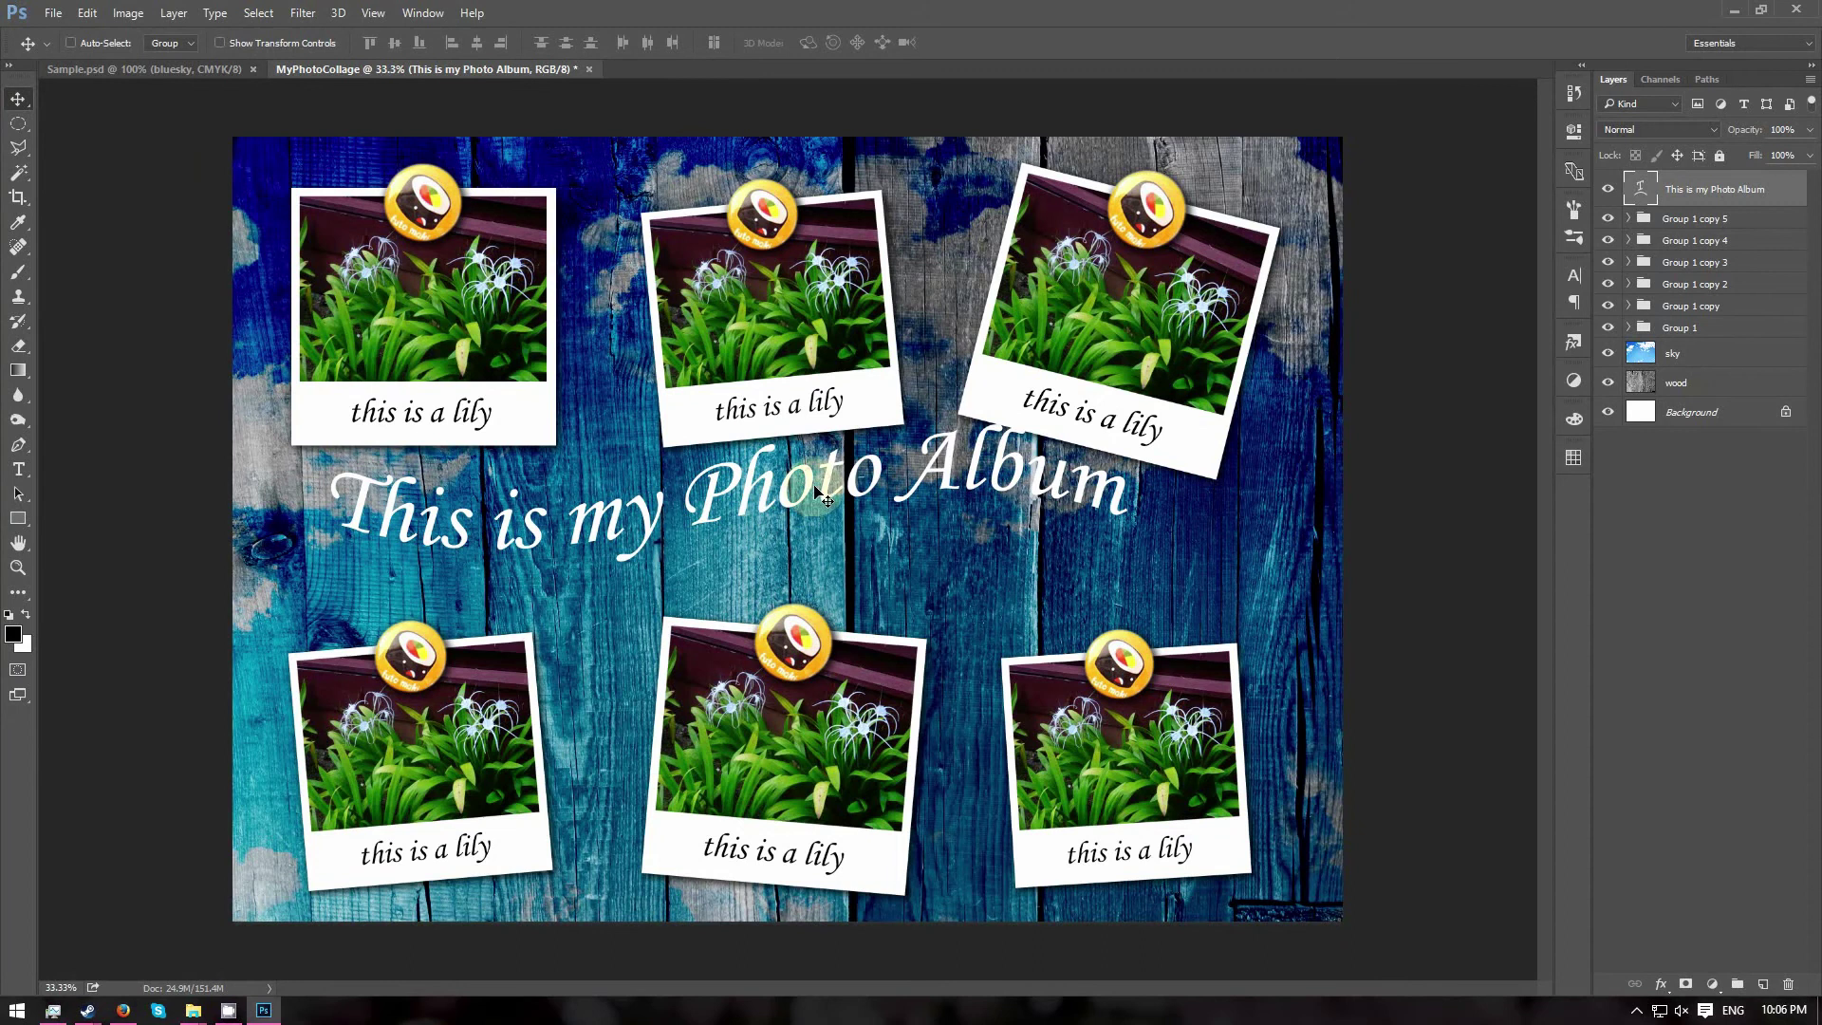
drag(815, 487, 852, 527)
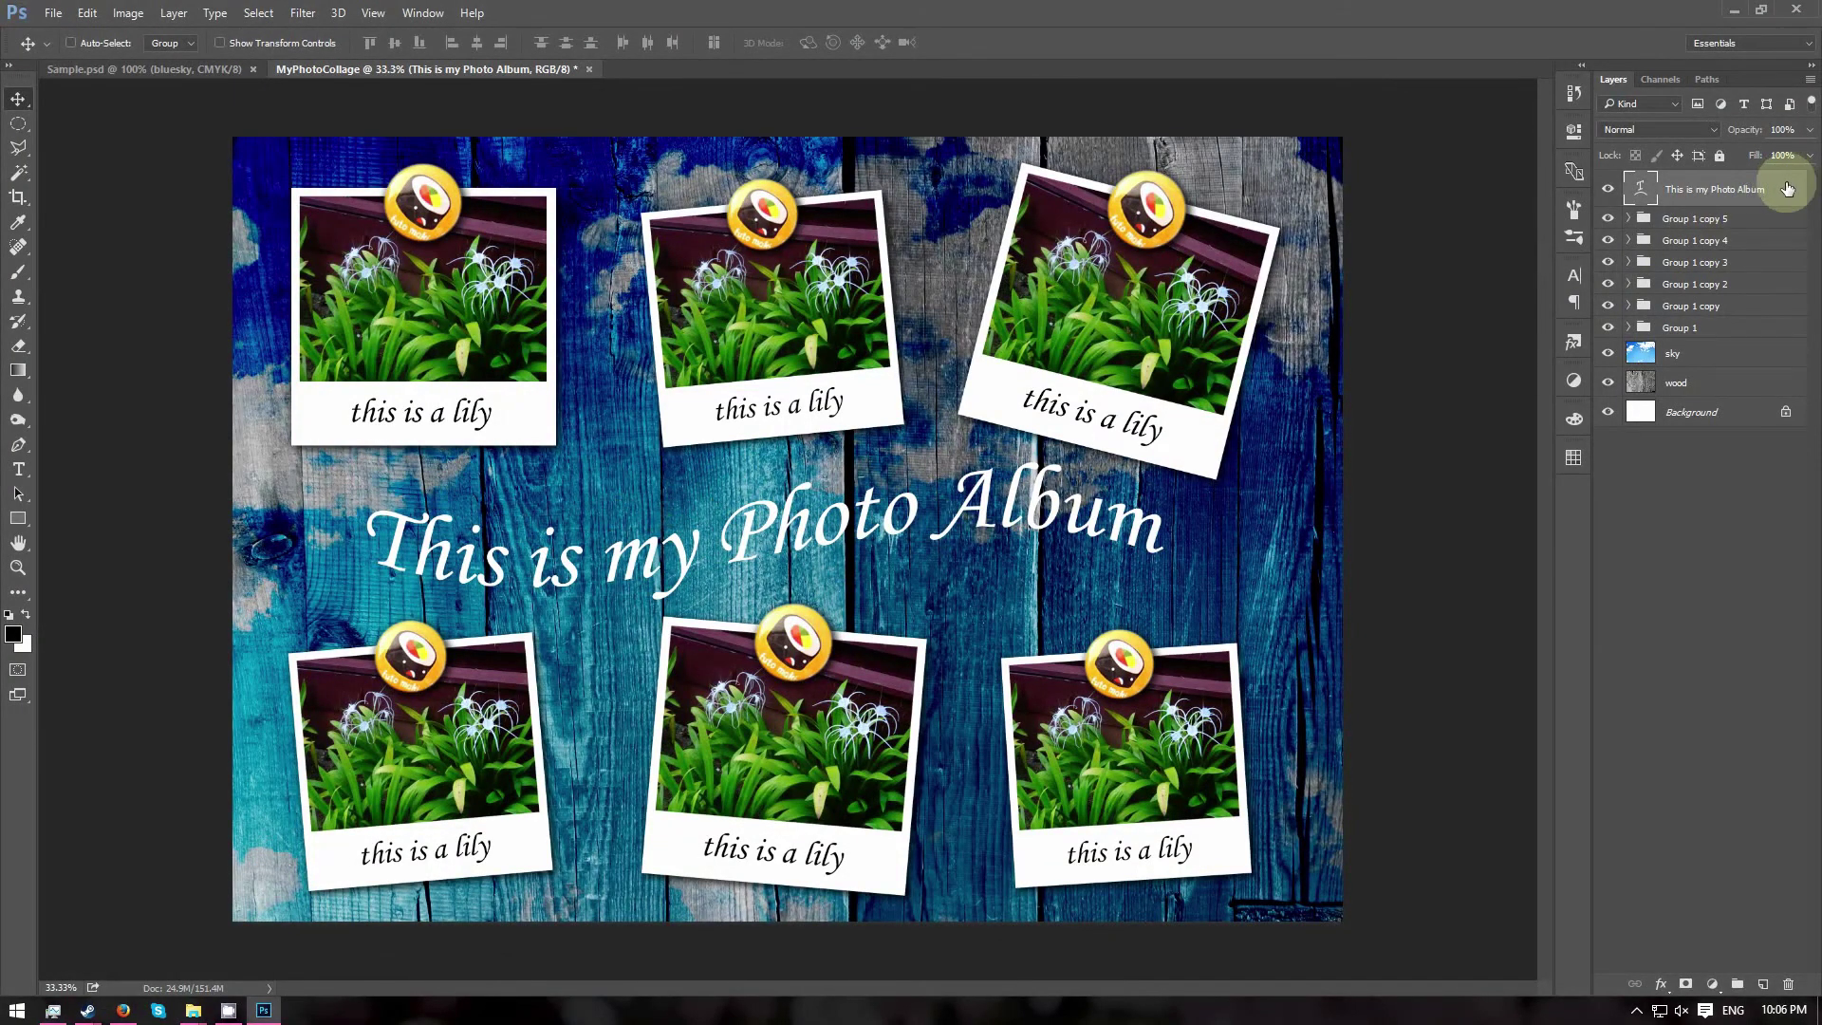
Give the title layer a drop shadow with 0 px distance, 20% spread and 29 px size.
right_click(1785, 195)
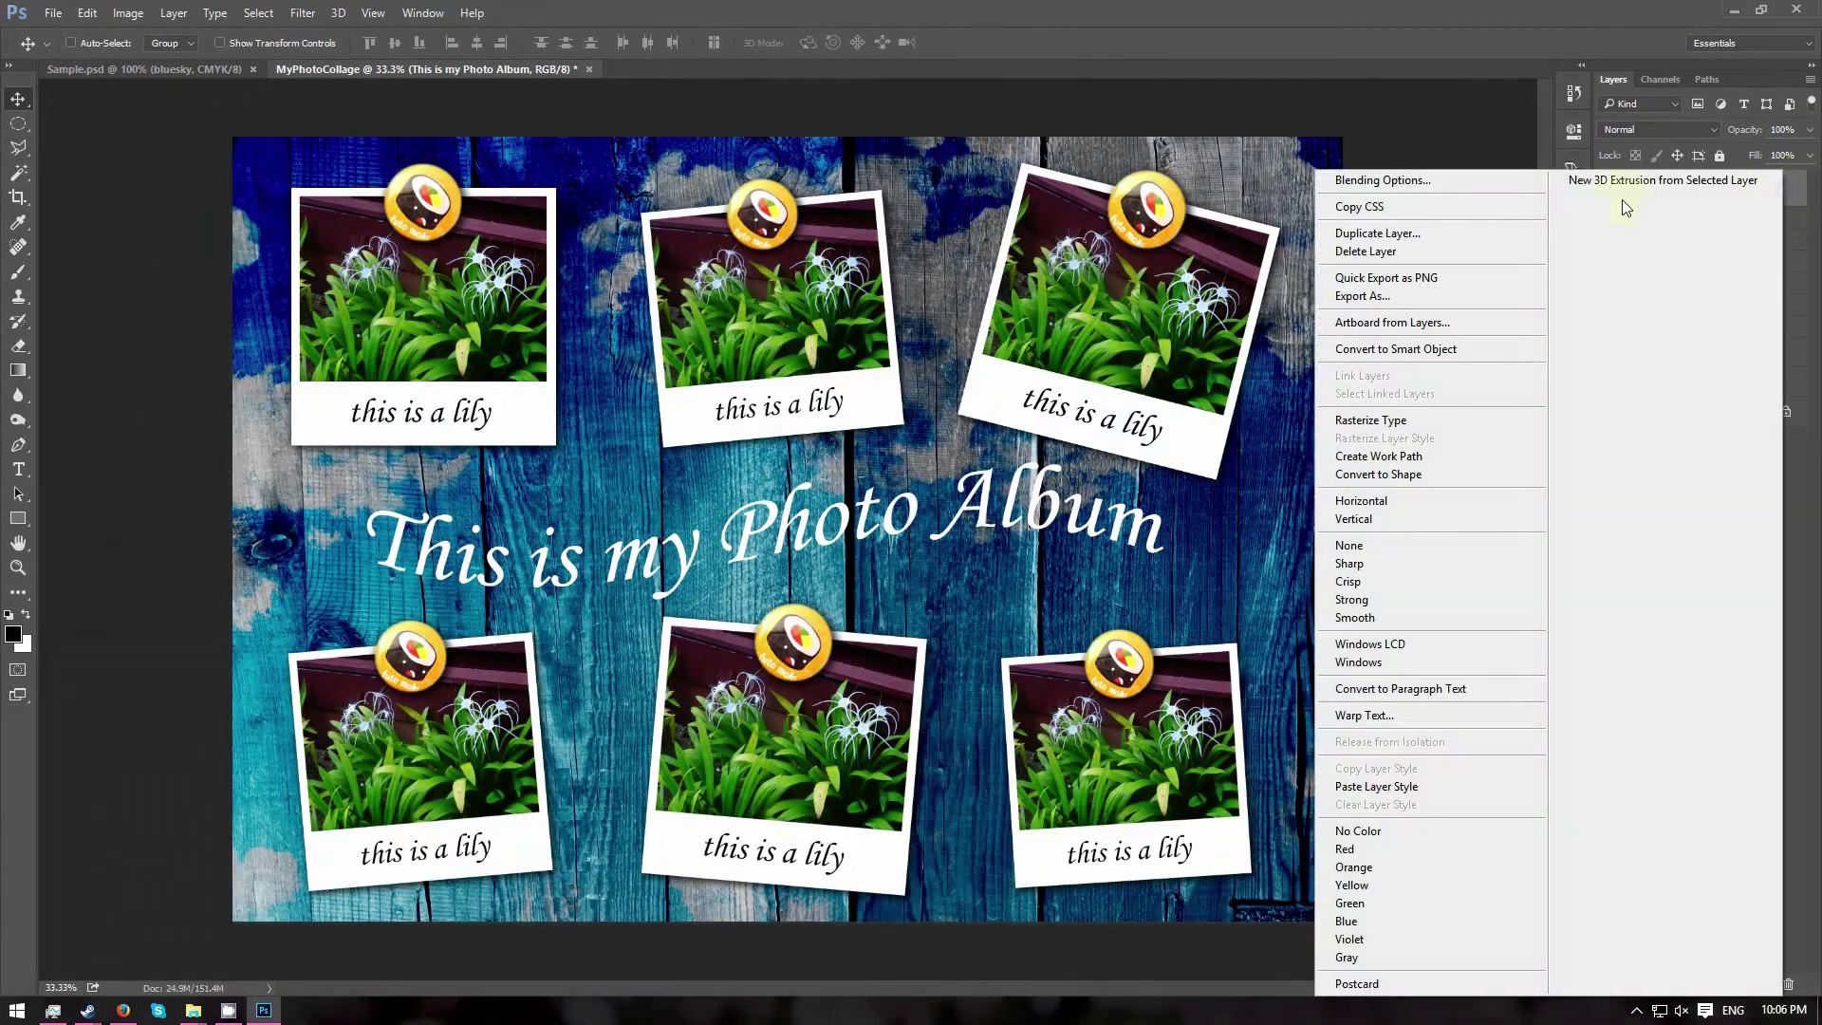
click(1522, 179)
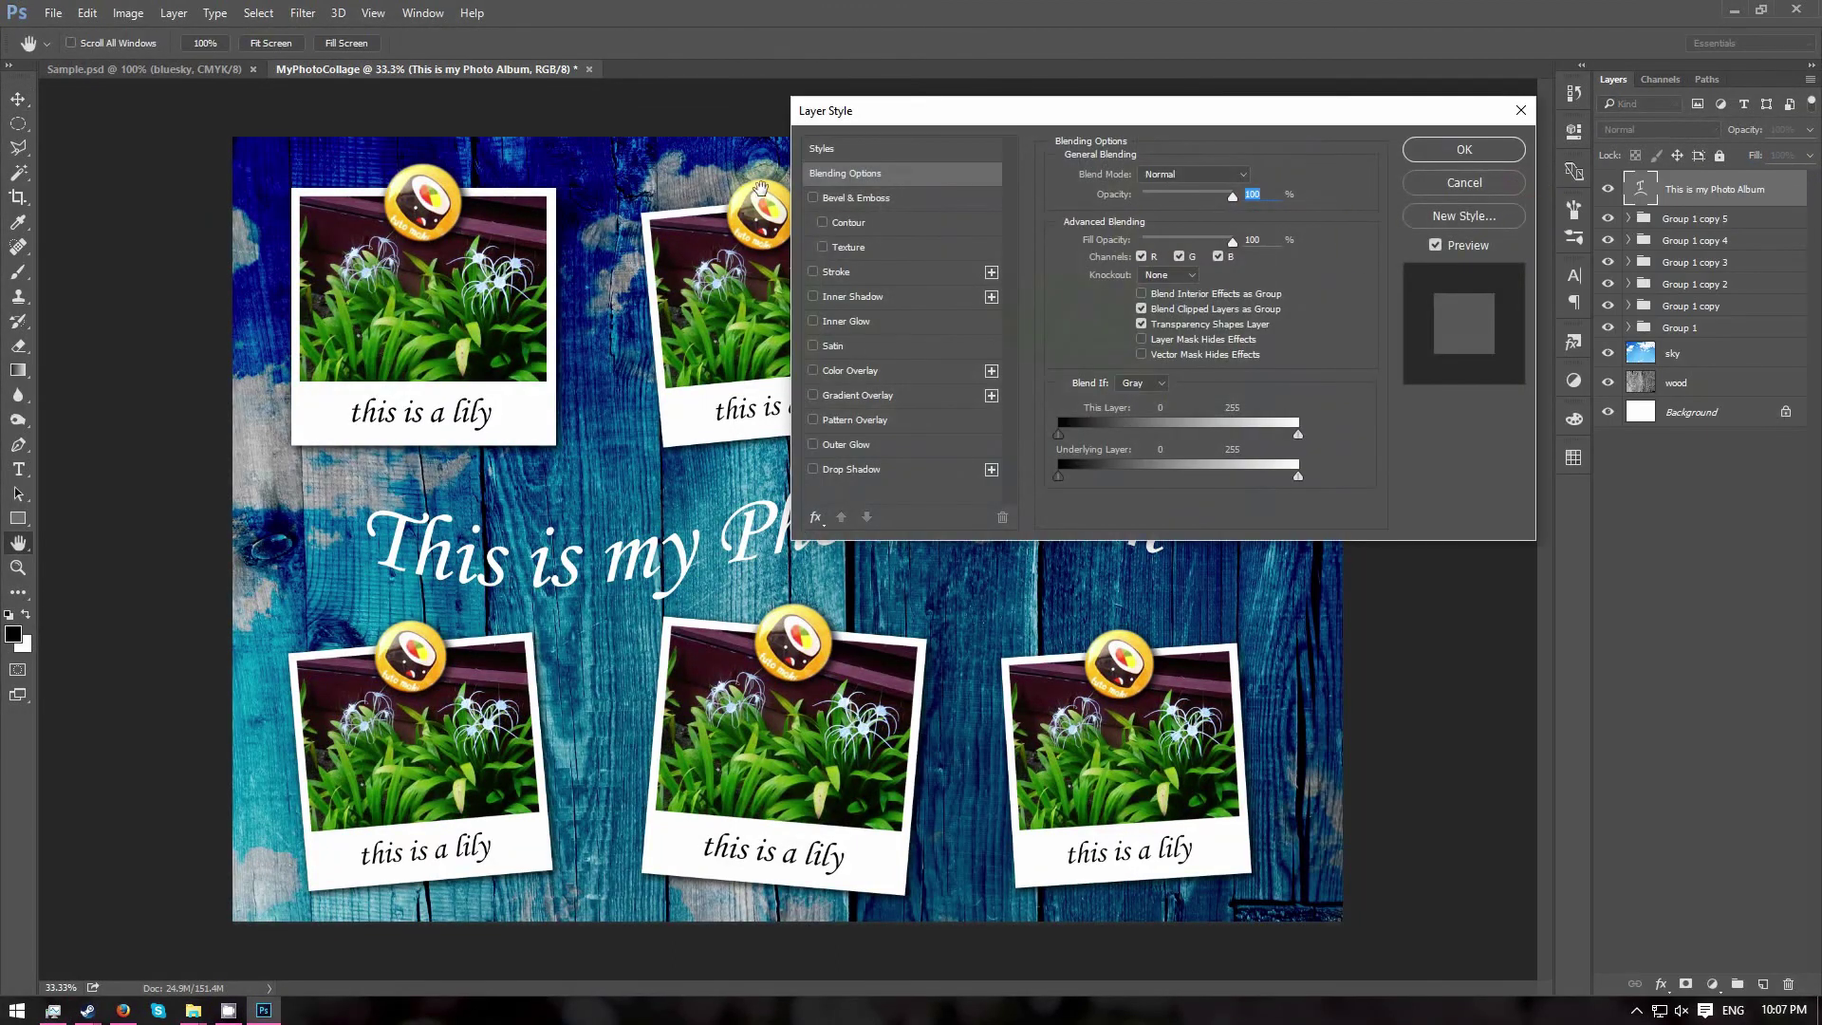
click(904, 469)
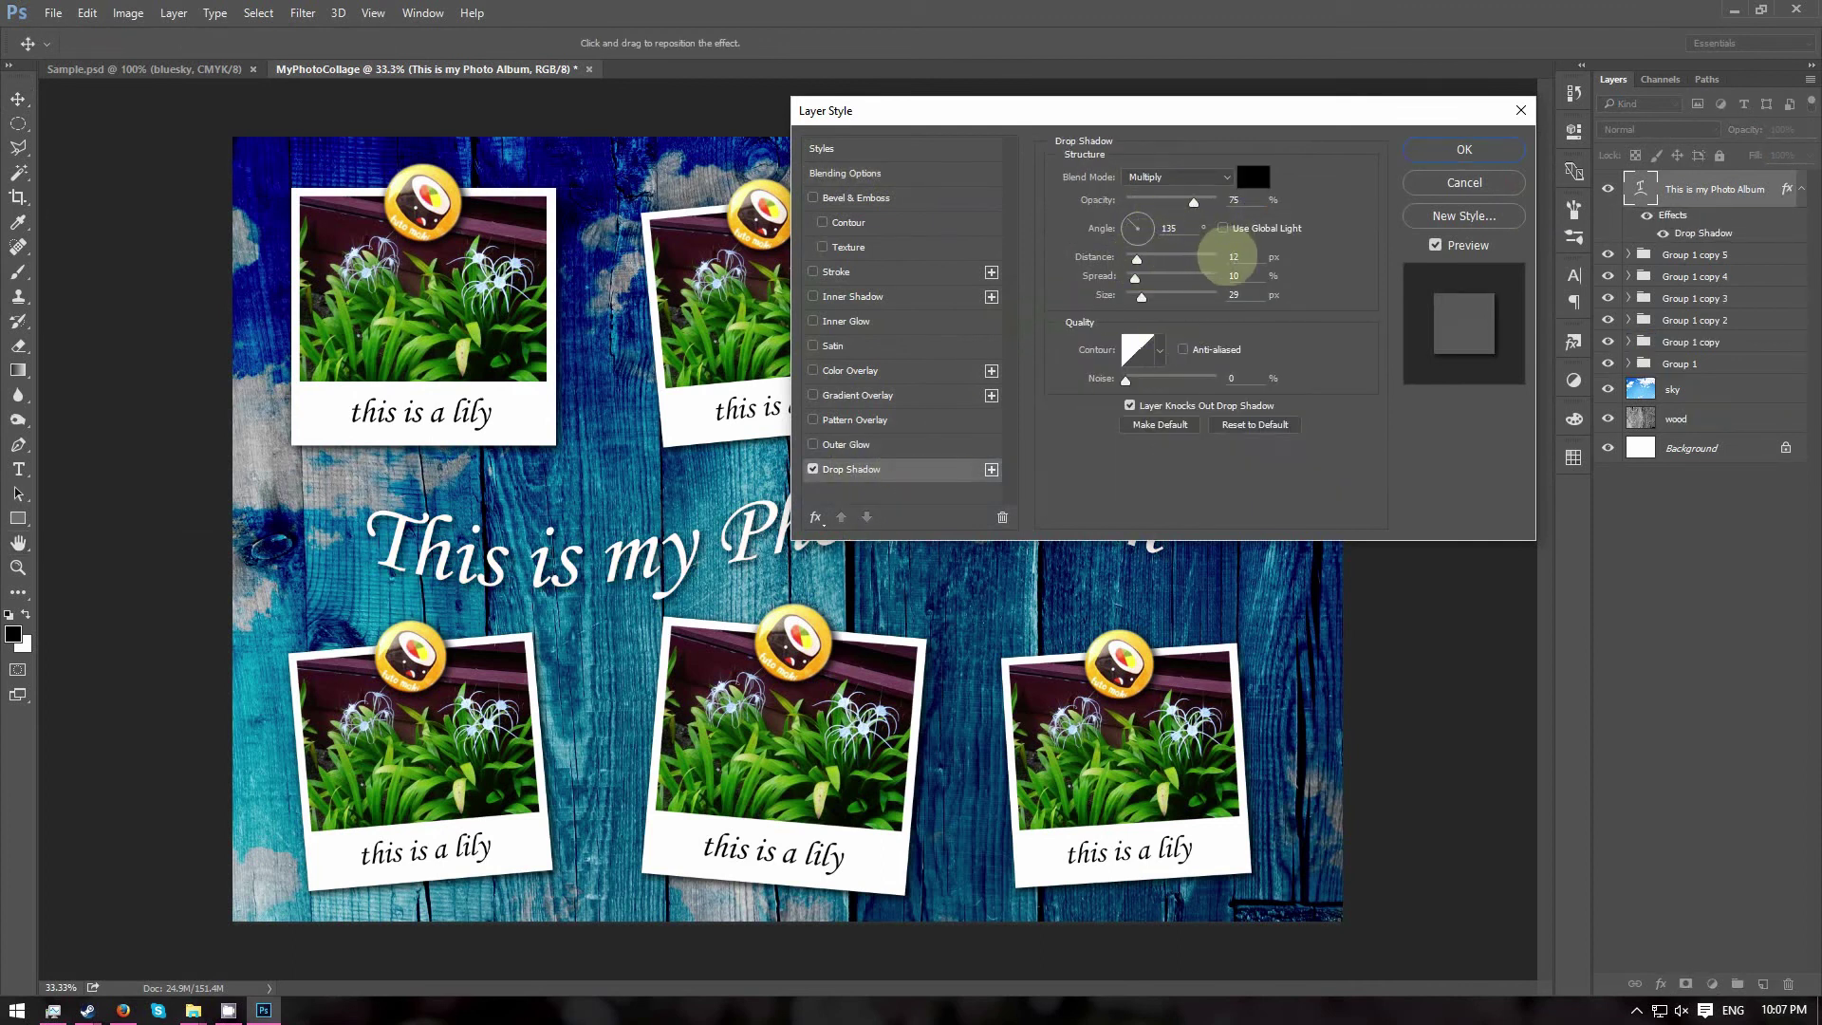
drag(1144, 268, 1091, 258)
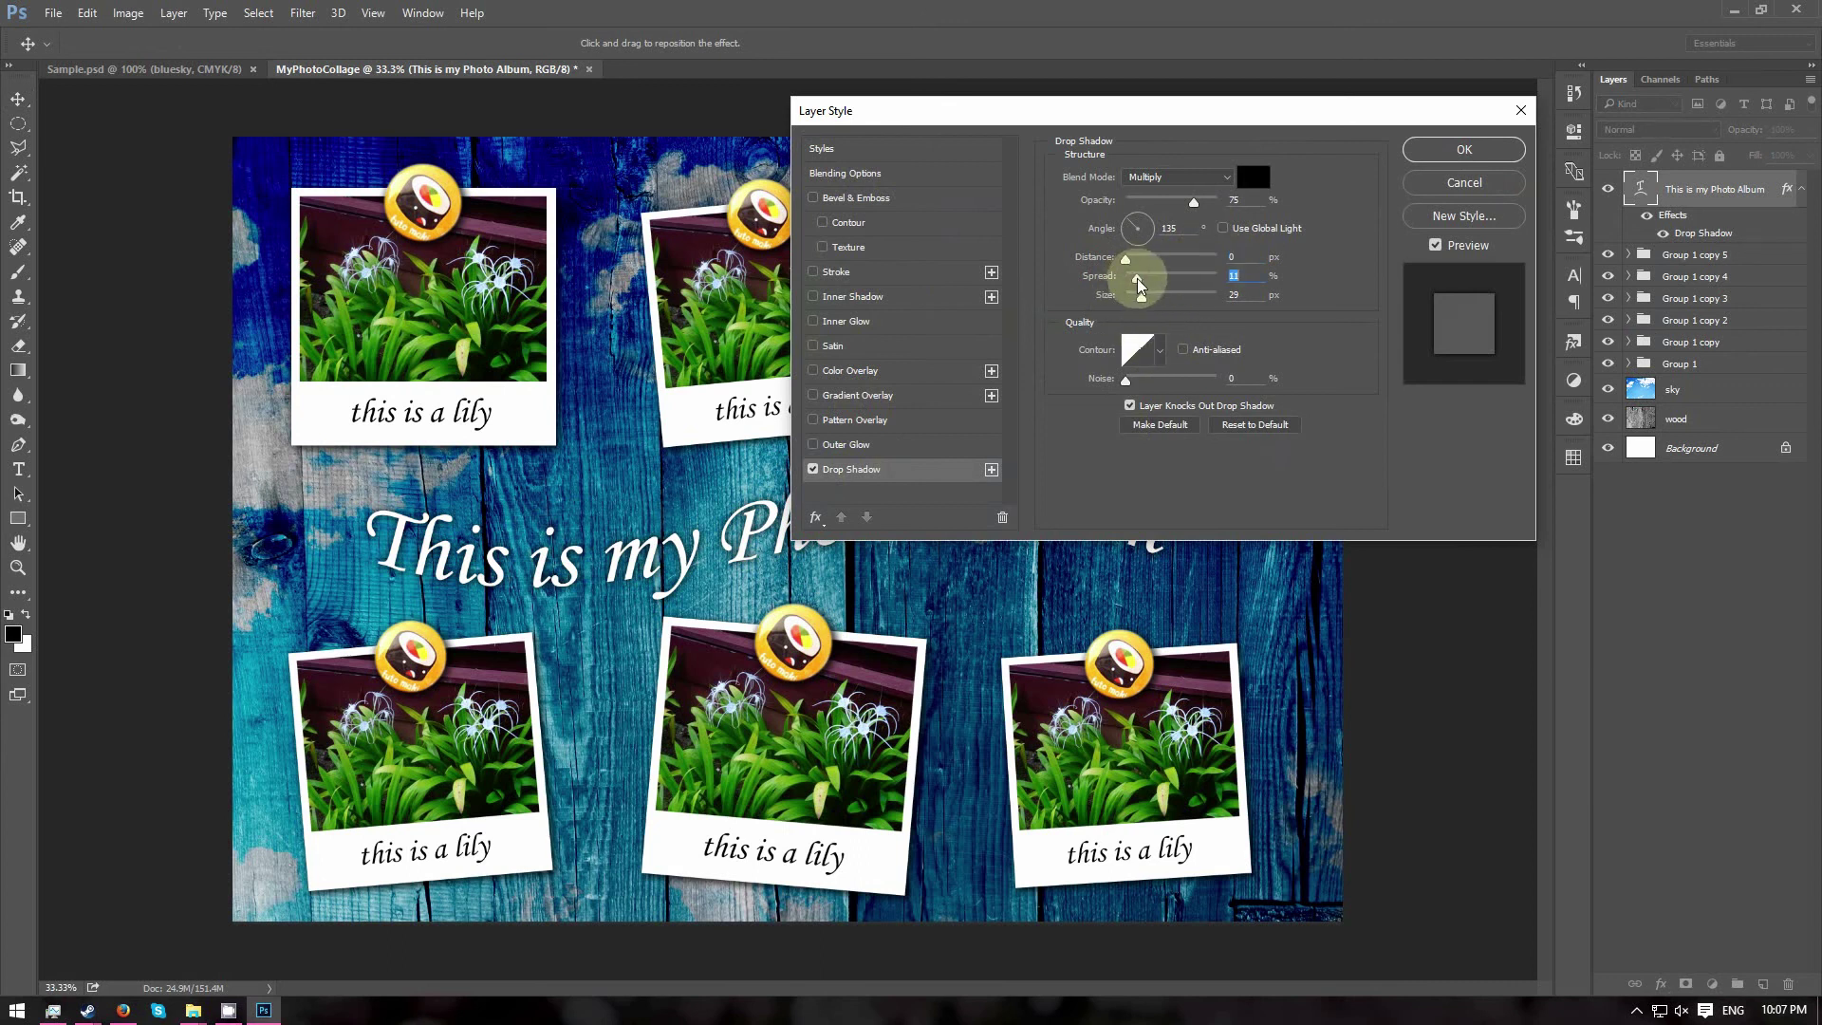
drag(1140, 283, 1144, 283)
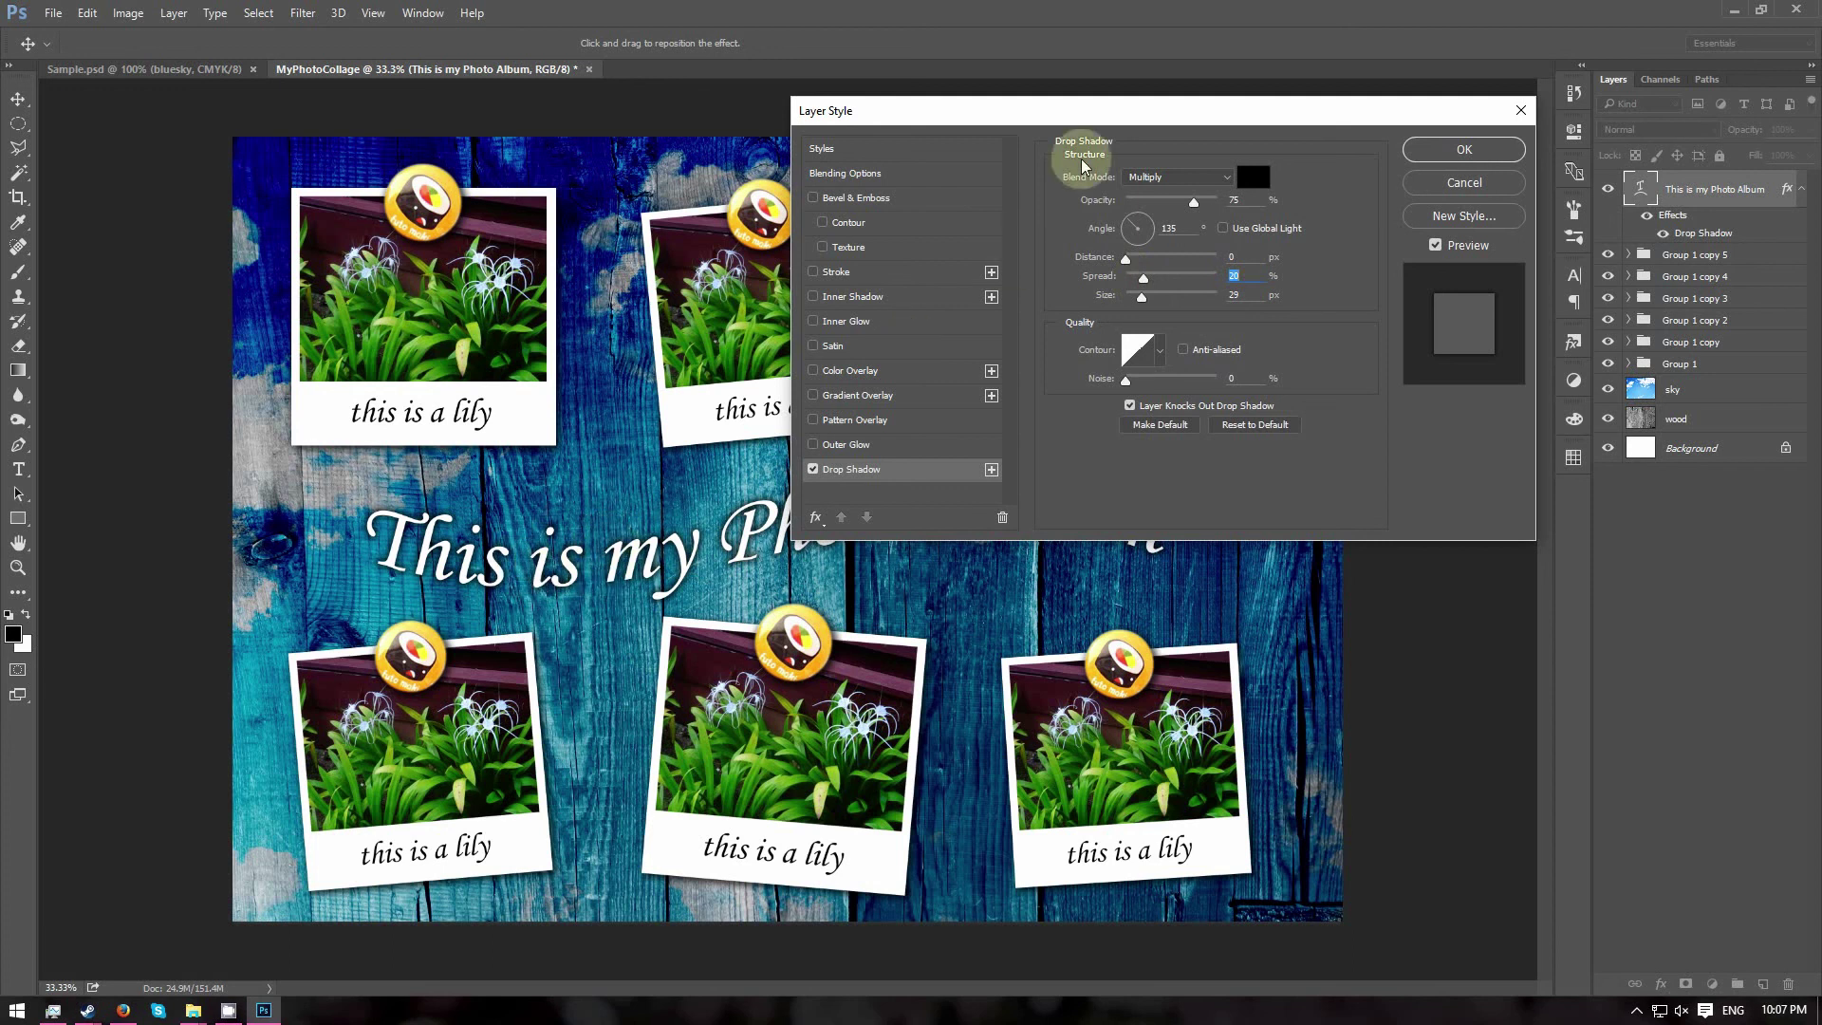
drag(1108, 122, 1344, 348)
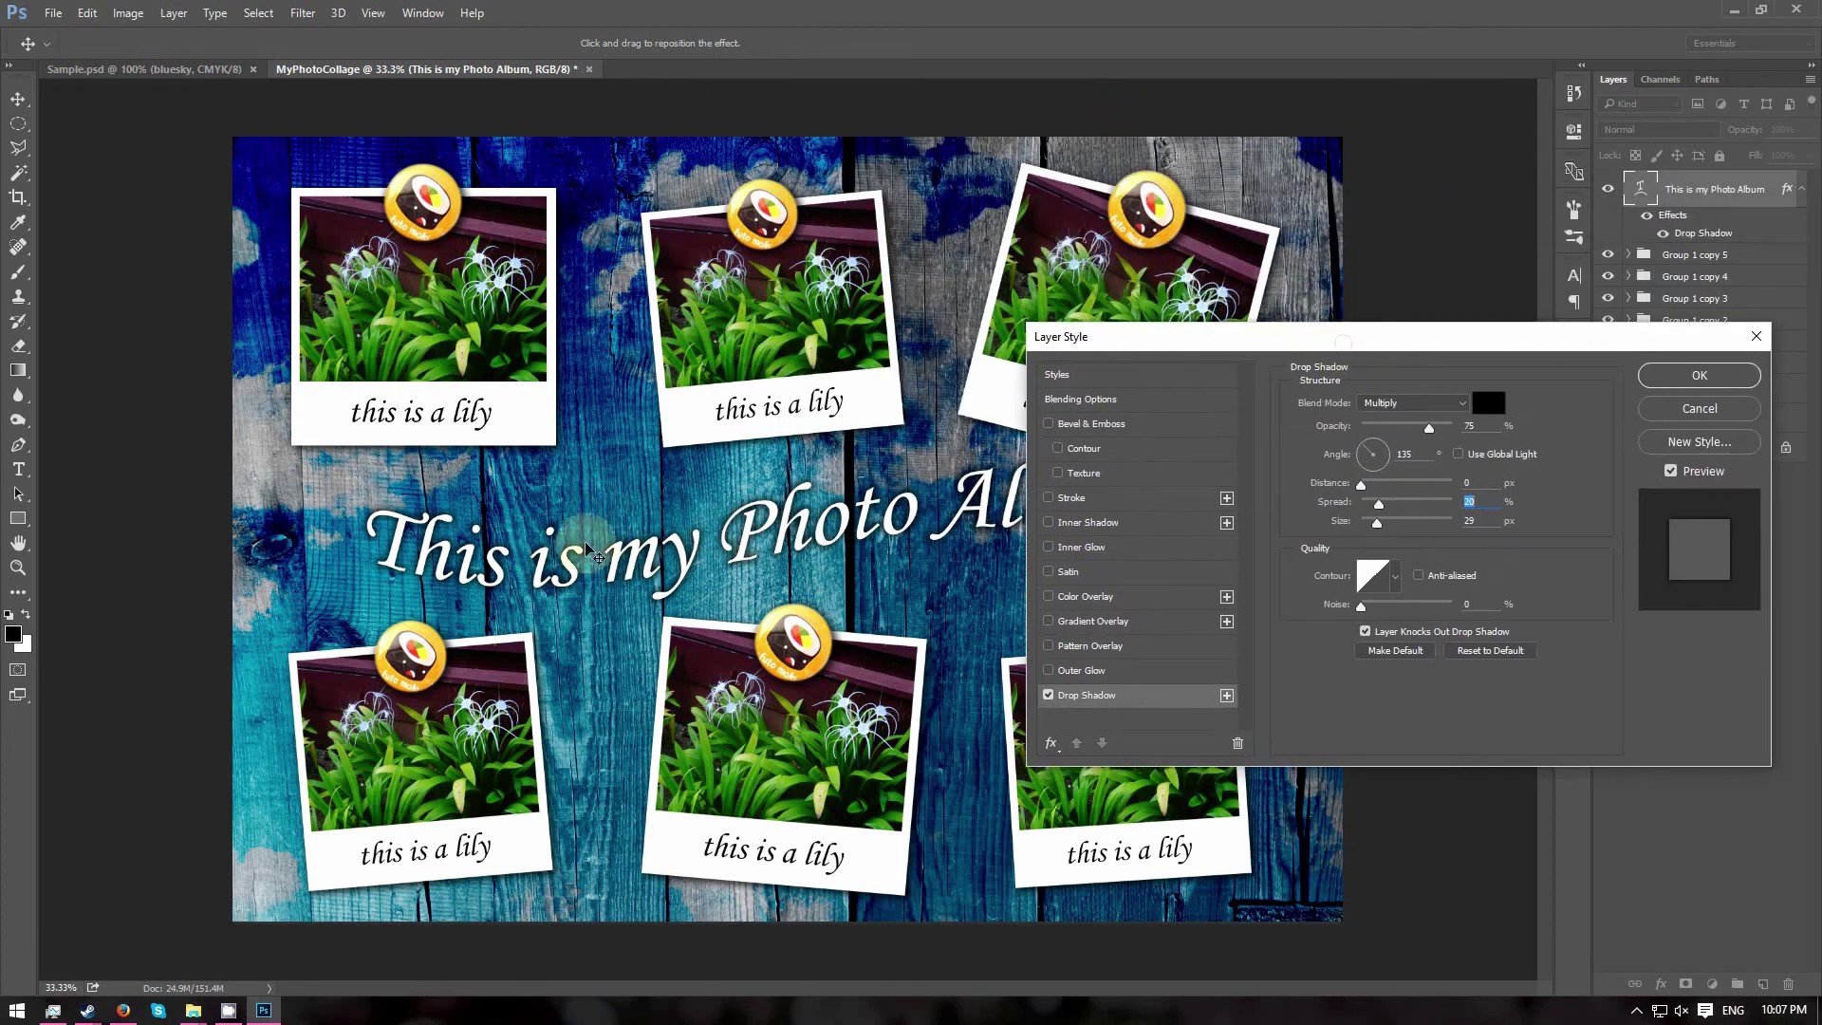
drag(1152, 337, 928, 286)
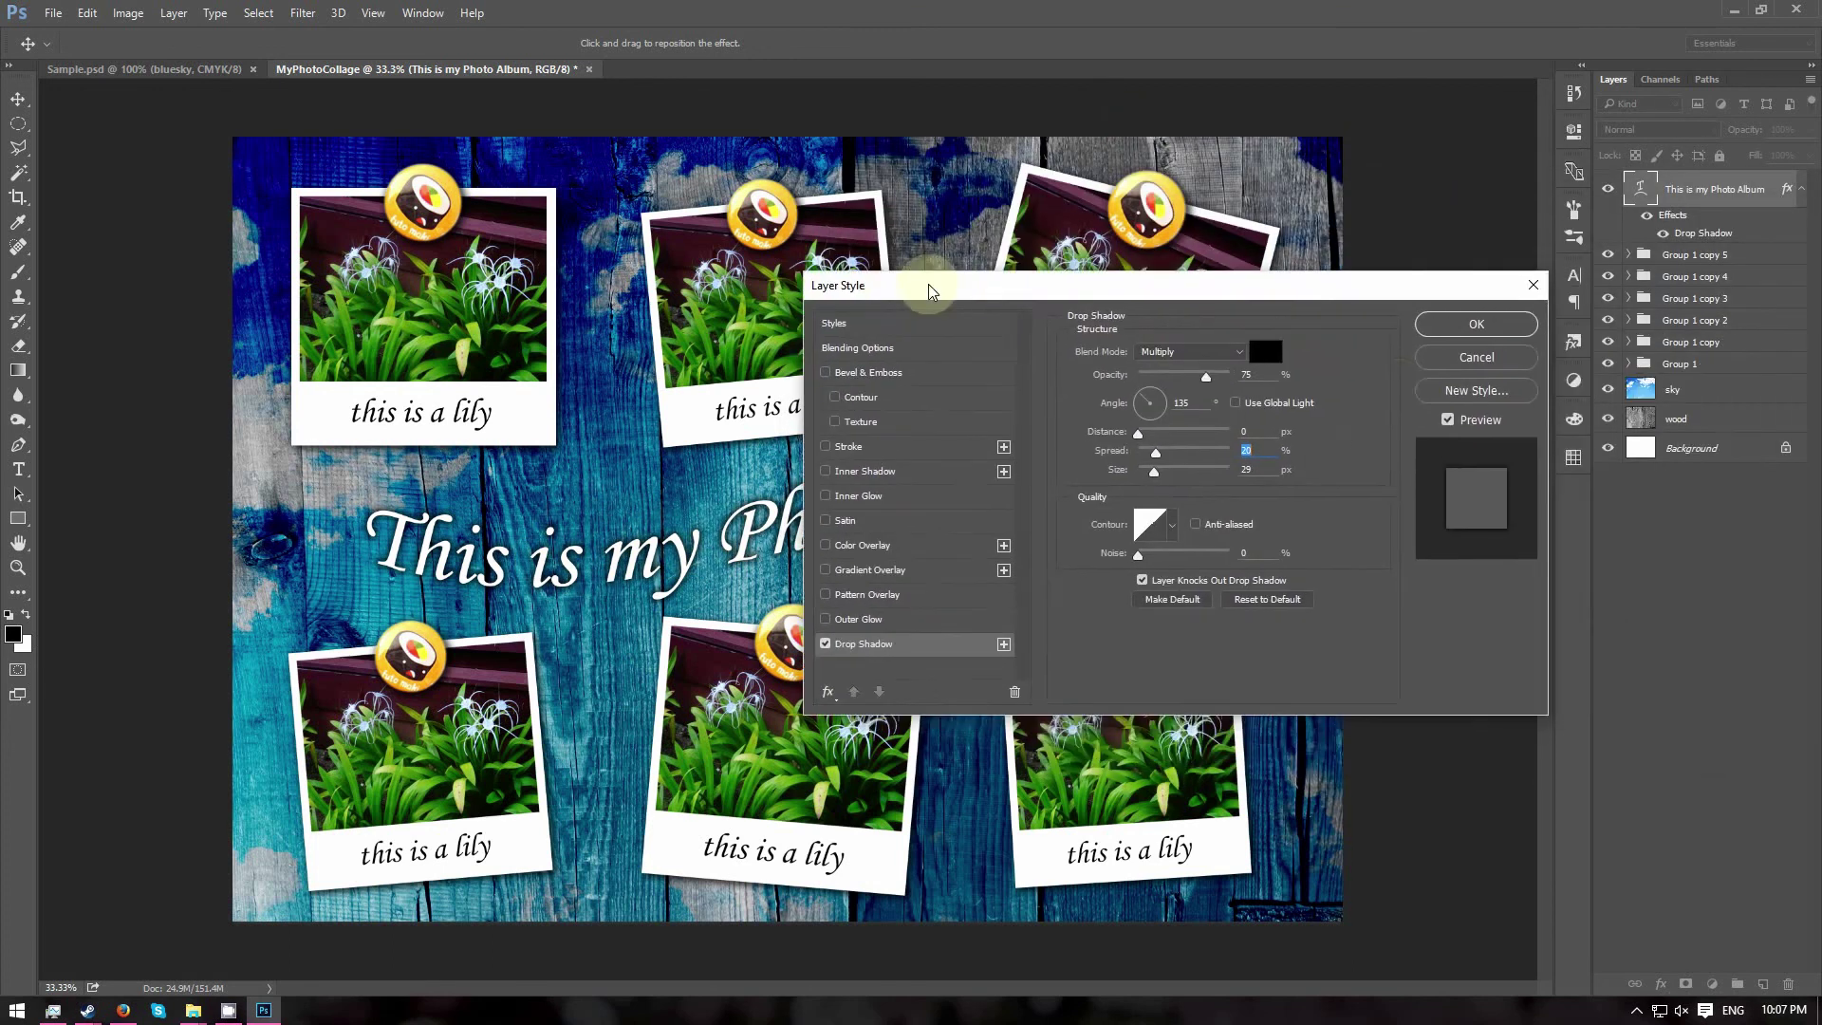
click(1454, 323)
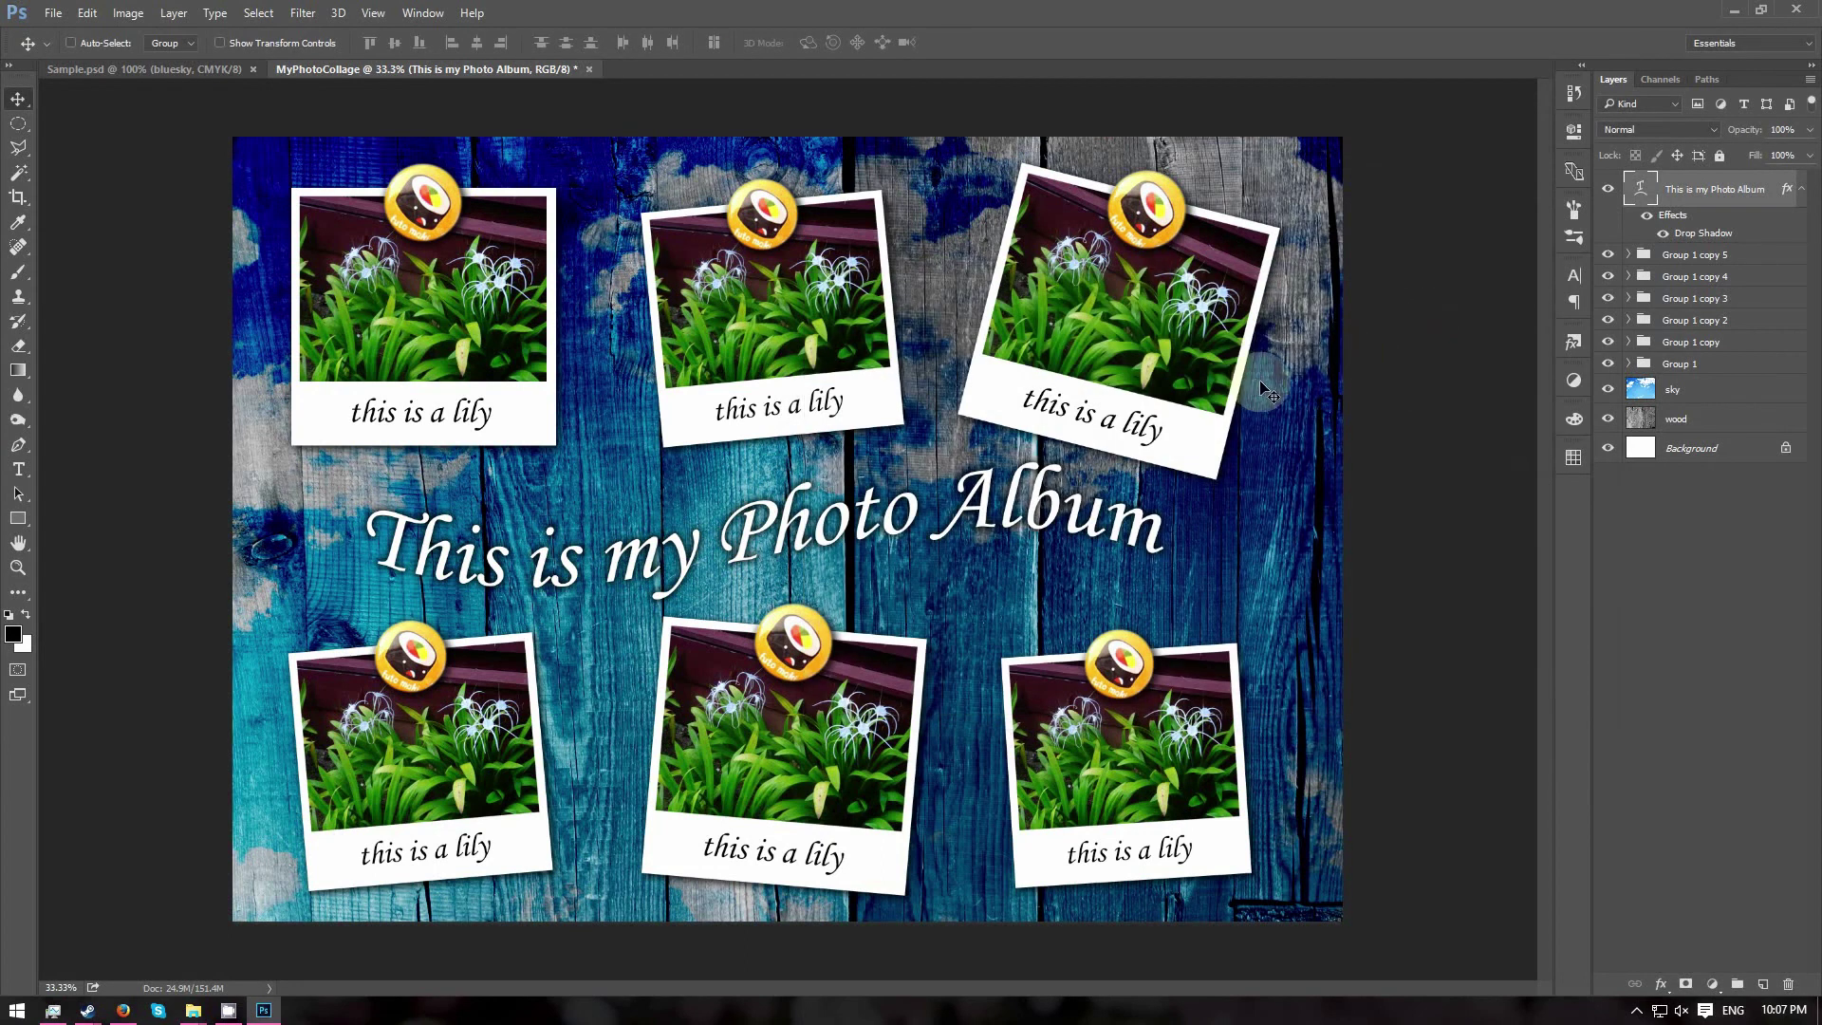